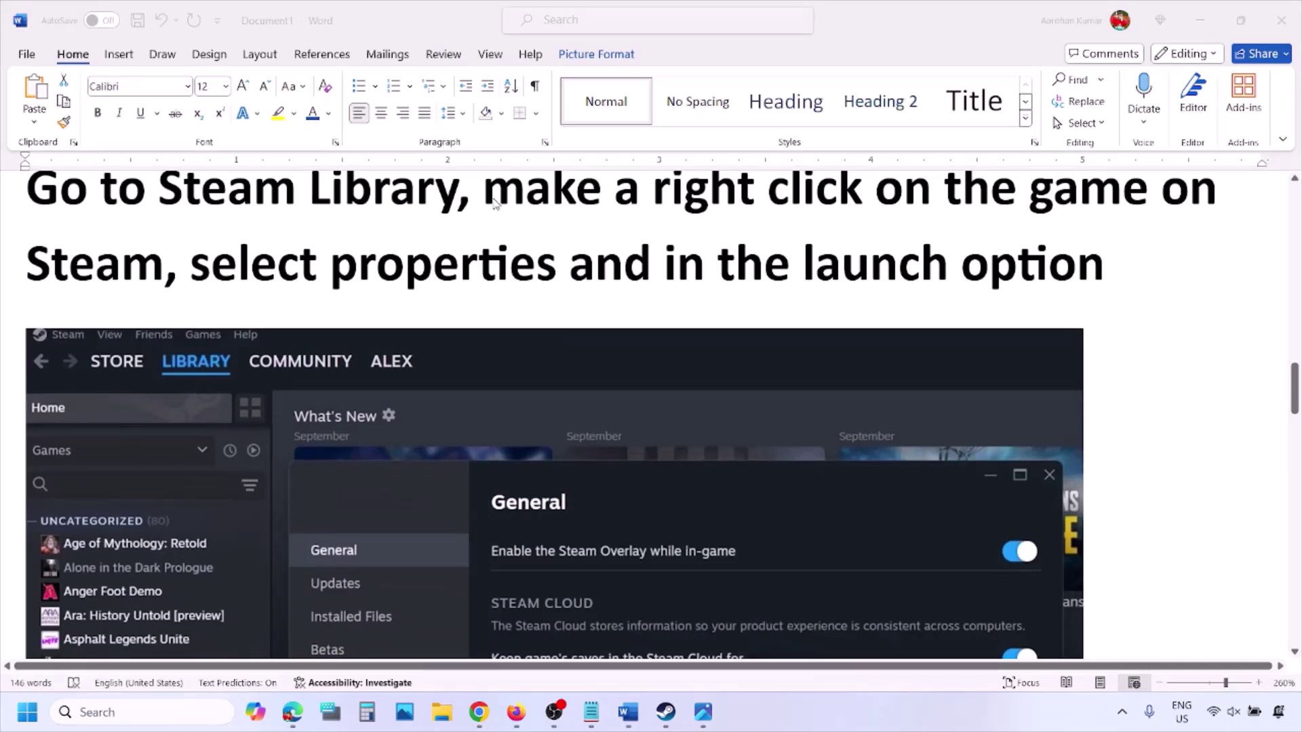
- Read the Word instructions for opening a Steam game's properties, highlighting the right-click and select-properties phrases, down to the first launch option screenshot
{"action": "key", "text": "alt+Tab"}
{"action": "left_click_drag", "start_coordinate": [484, 197], "coordinate": [1161, 197]}
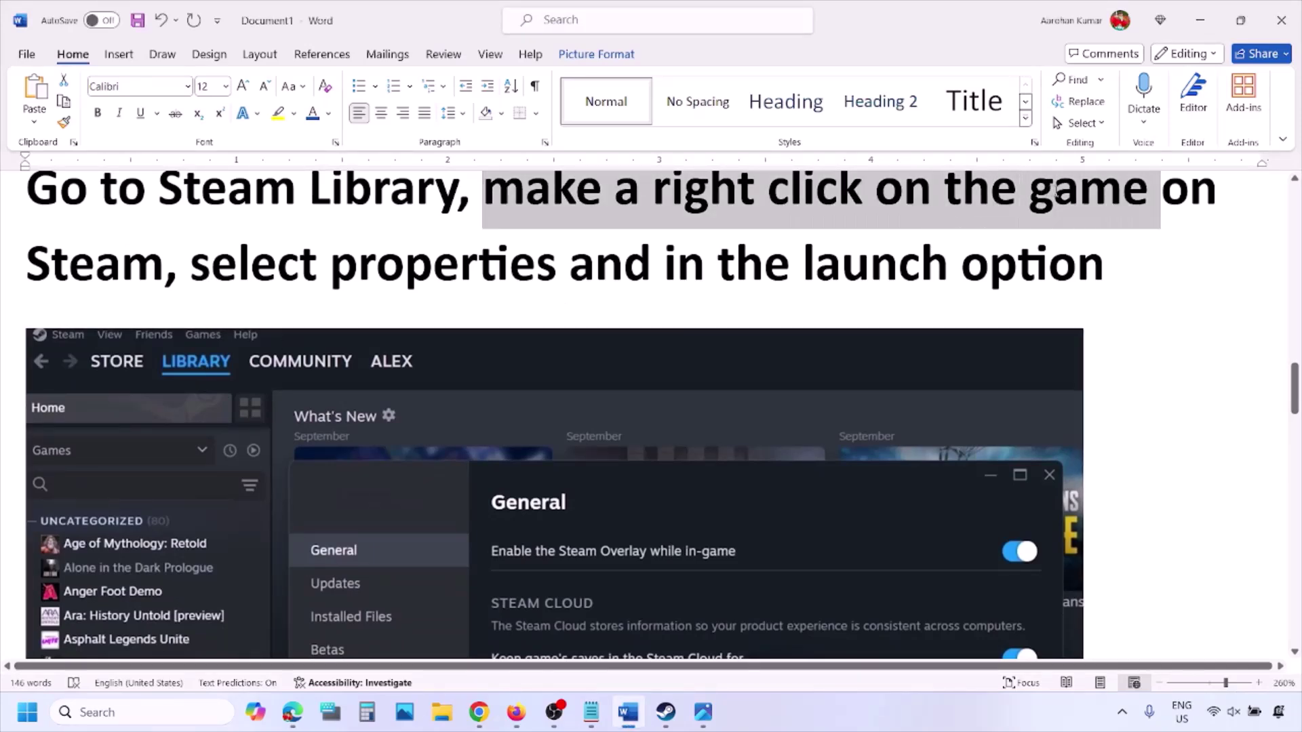
{"action": "left_click_drag", "start_coordinate": [318, 264], "coordinate": [561, 270]}
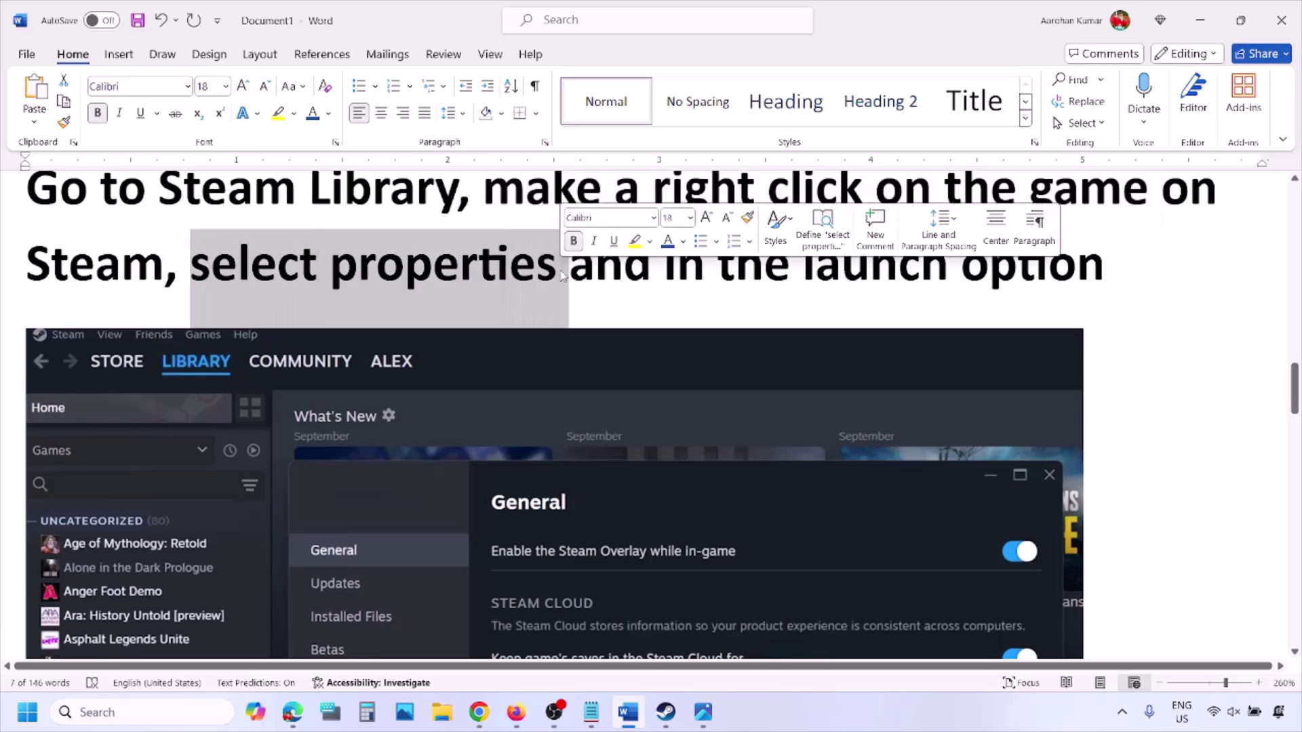
{"action": "scroll", "coordinate": [560, 271], "scroll_direction": "down", "scroll_amount": 5}
{"action": "right_click", "coordinate": [560, 272]}
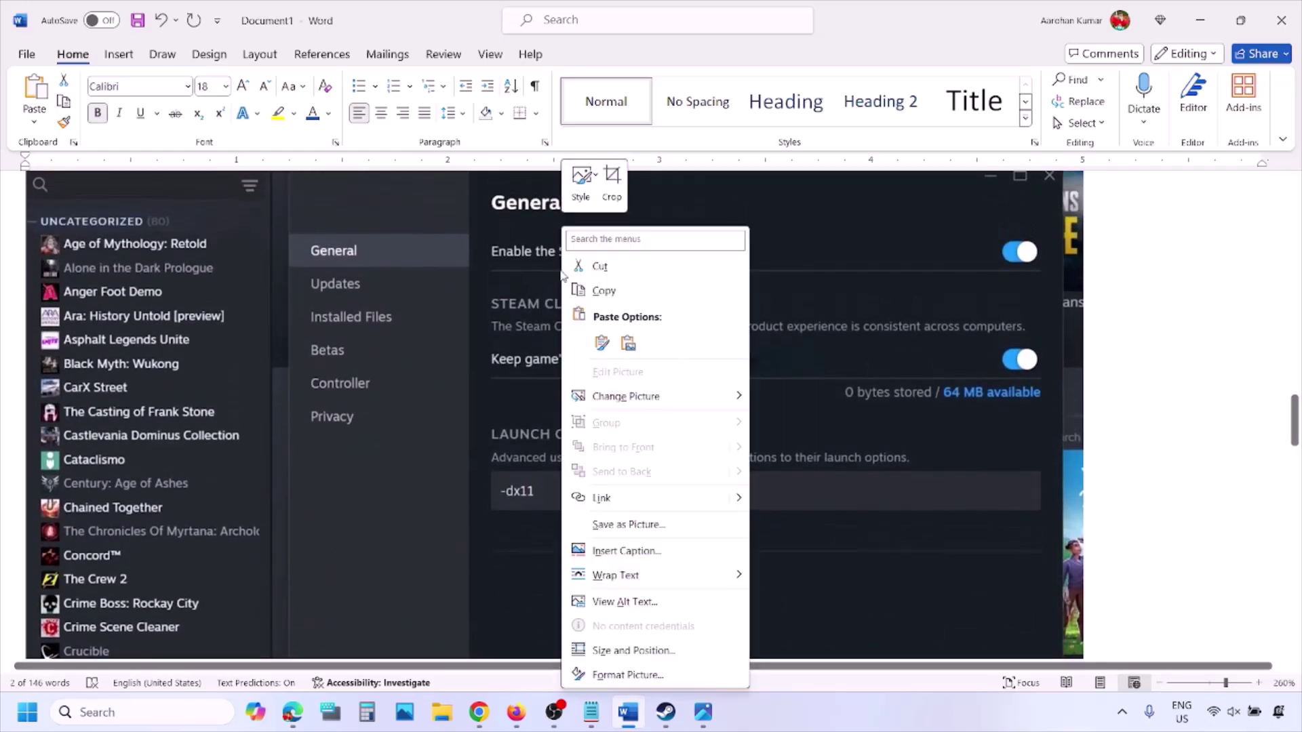
{"action": "left_click", "coordinate": [509, 494]}
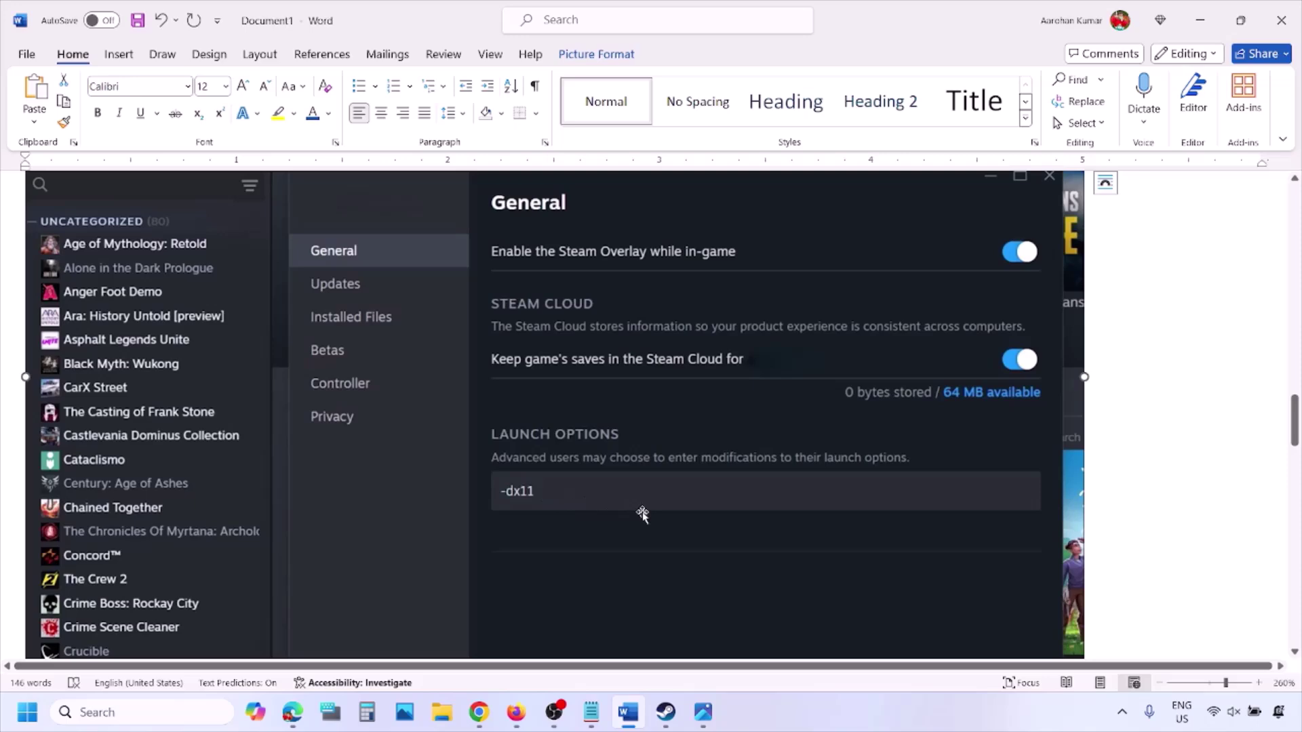
- Examine the alternative launch option screenshots further down the document
{"action": "scroll", "coordinate": [642, 514], "scroll_direction": "down", "scroll_amount": 3}
{"action": "scroll", "coordinate": [642, 514], "scroll_direction": "up", "scroll_amount": 6}
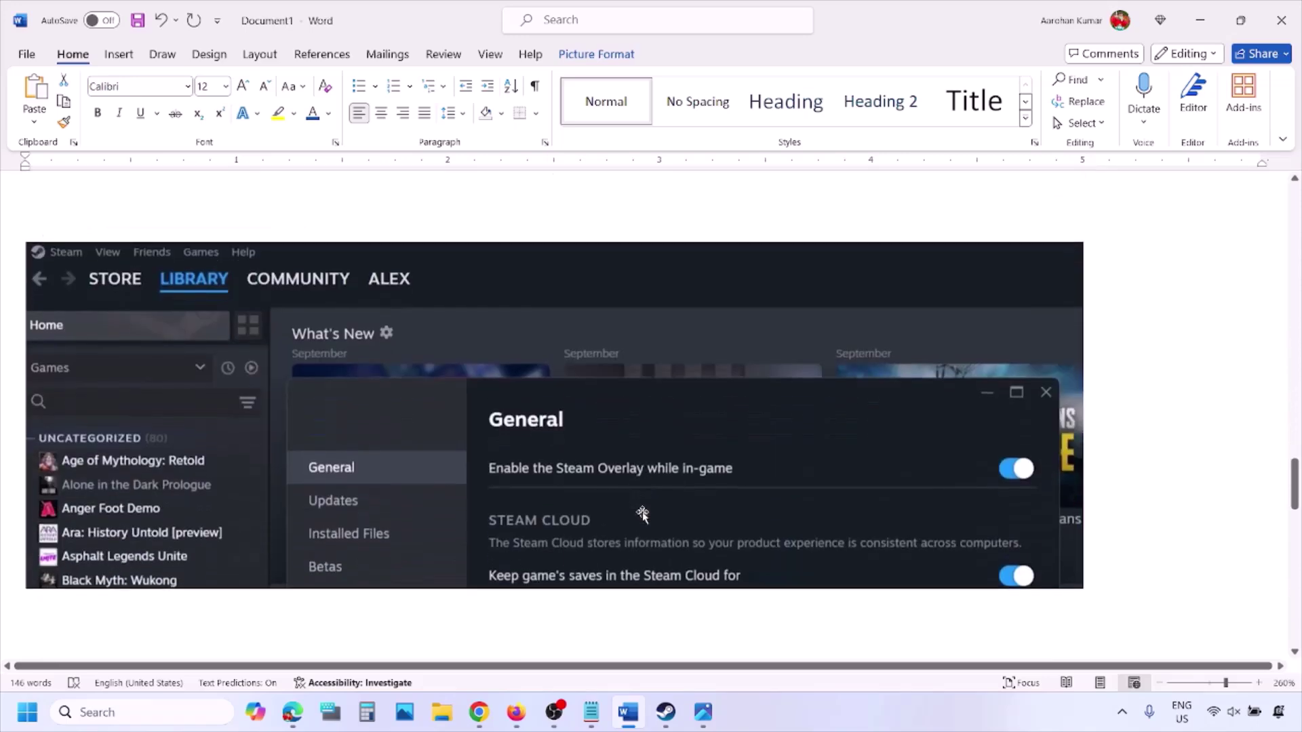
{"action": "scroll", "coordinate": [642, 513], "scroll_direction": "down", "scroll_amount": 1}
{"action": "scroll", "coordinate": [642, 513], "scroll_direction": "down", "scroll_amount": 5}
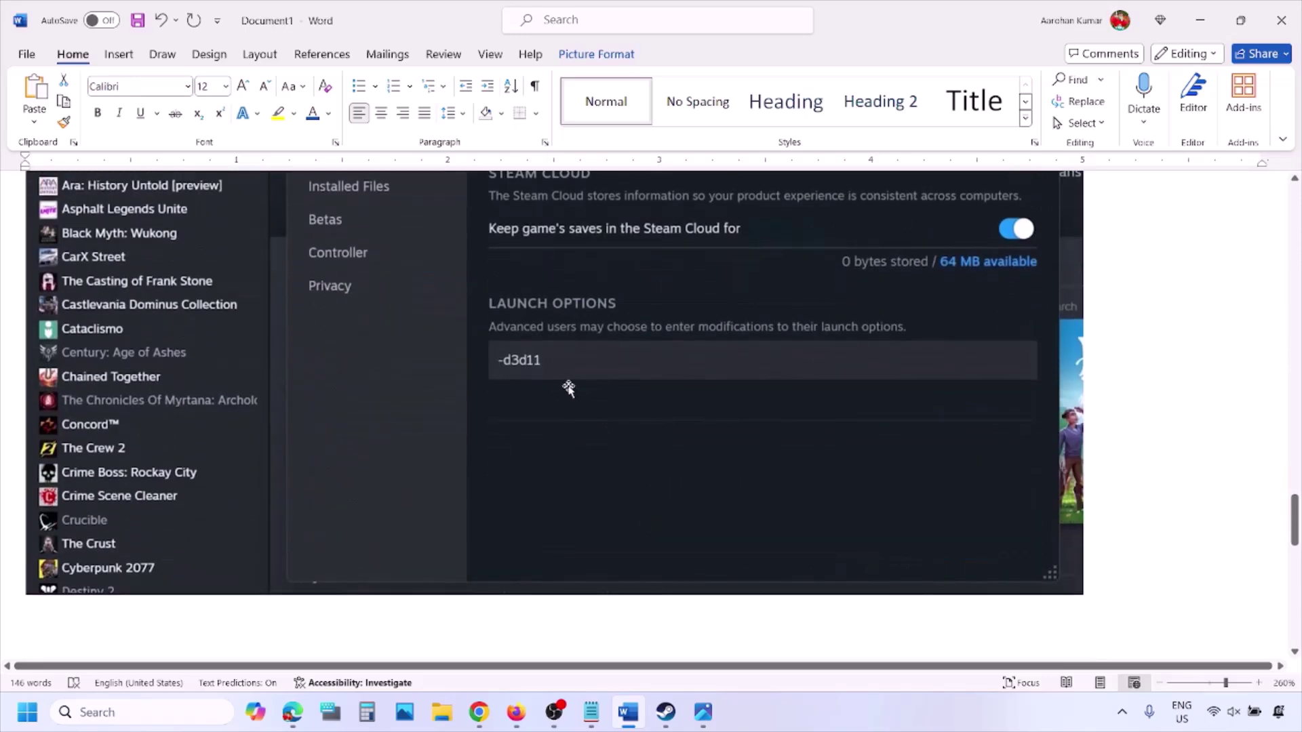
{"action": "scroll", "coordinate": [556, 400], "scroll_direction": "up", "scroll_amount": 2}
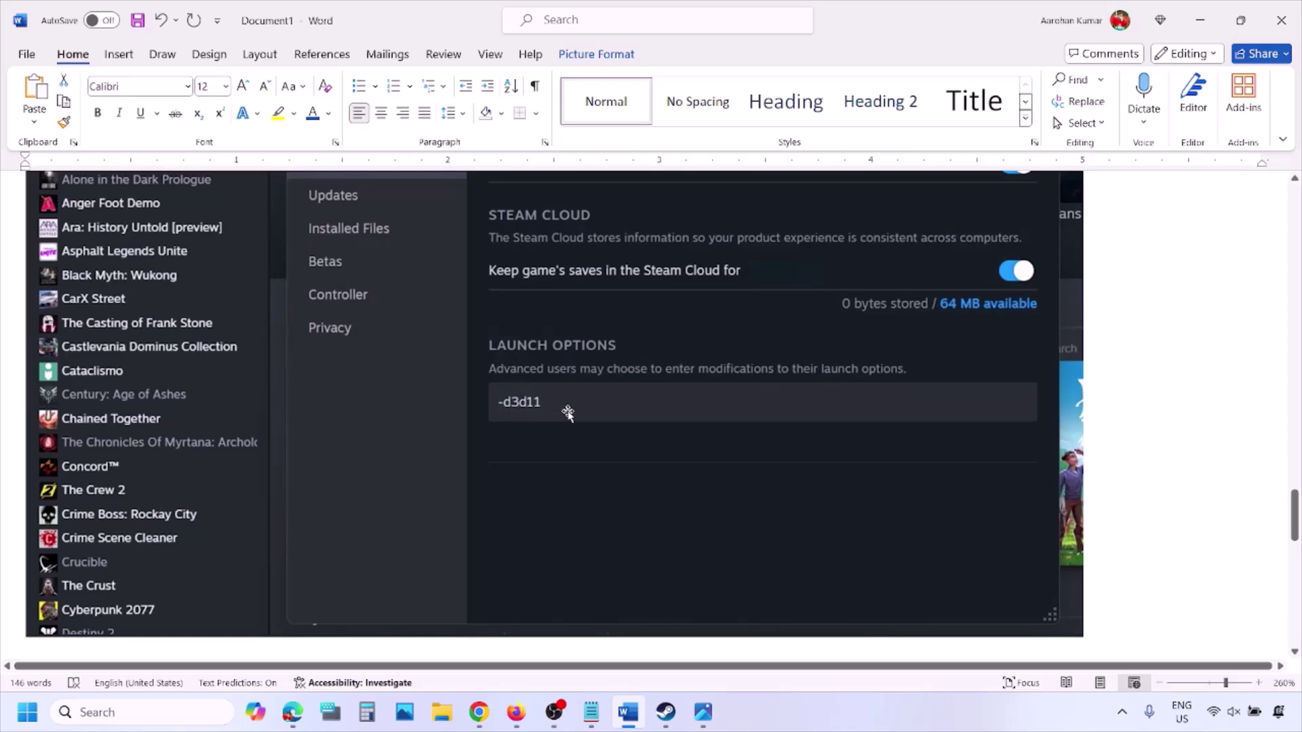
{"action": "scroll", "coordinate": [584, 415], "scroll_direction": "down", "scroll_amount": 10}
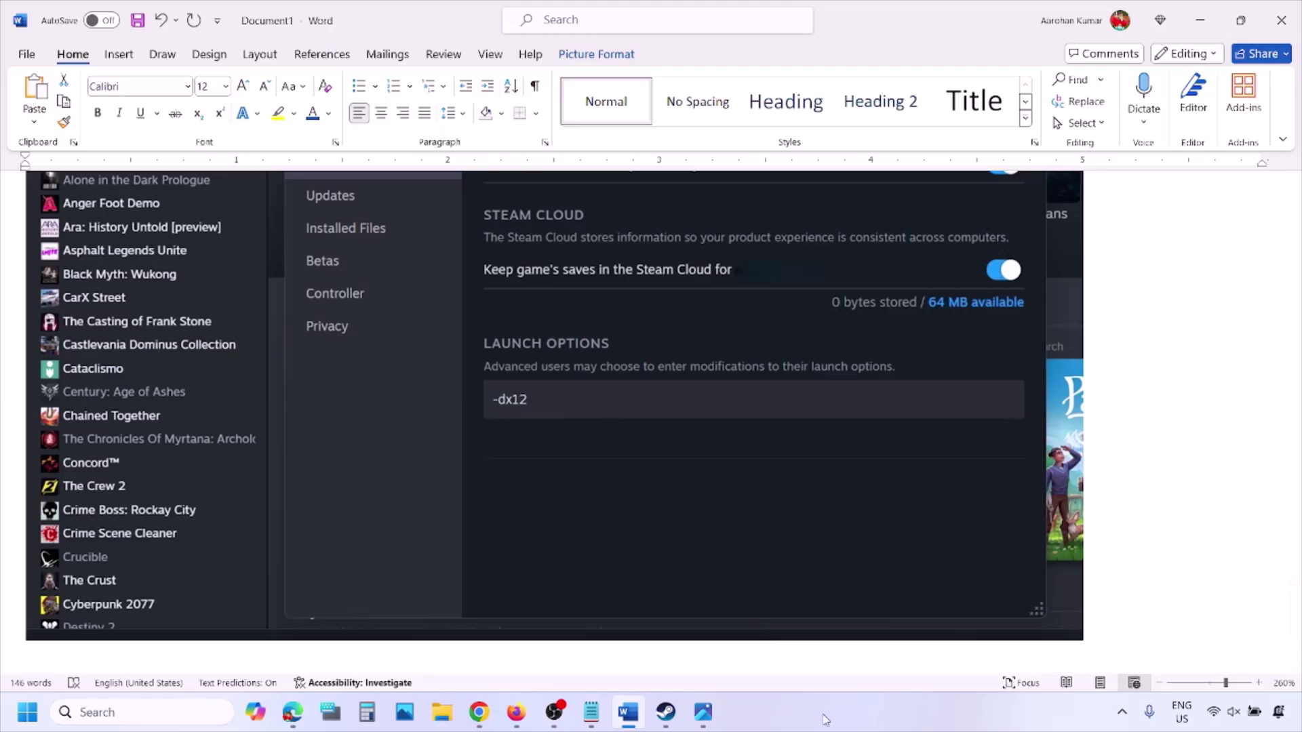
- Switch to the Steam library and show the Windows power options containing Restart
{"action": "key", "text": "alt+Tab"}
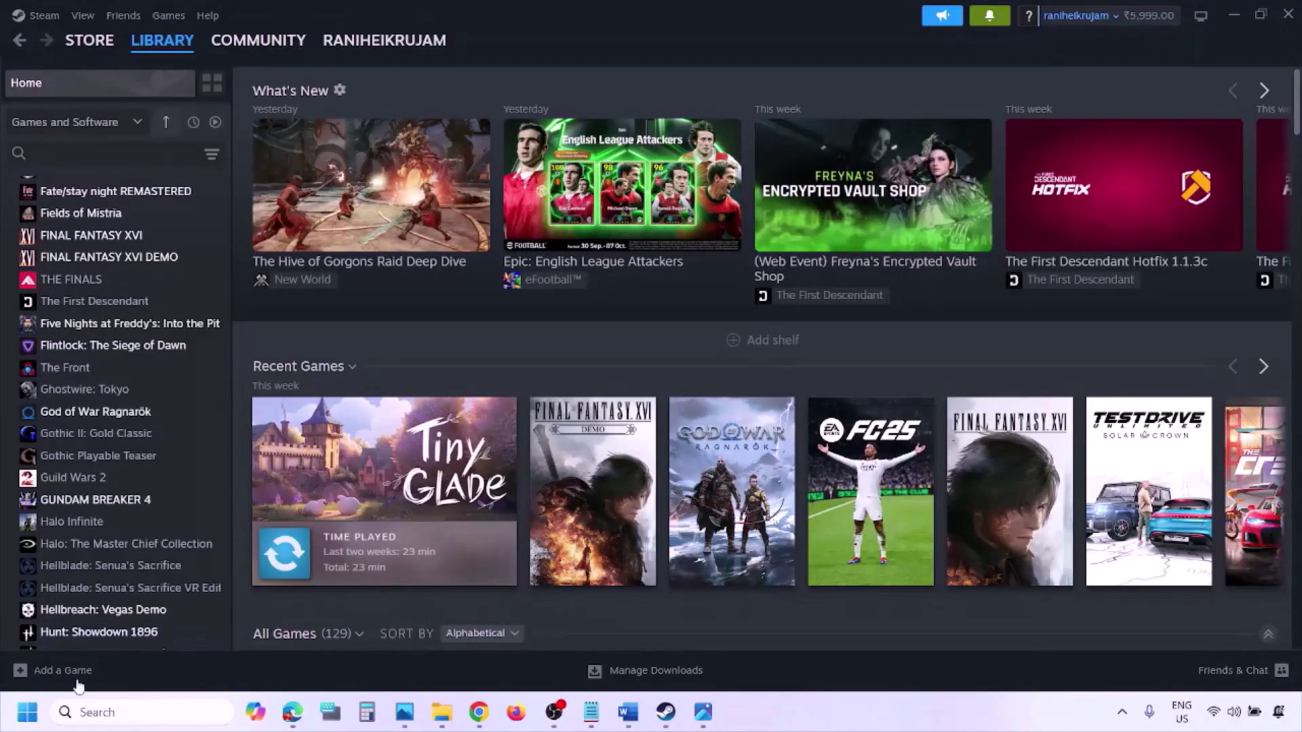
{"action": "left_click", "coordinate": [28, 712]}
{"action": "left_click", "coordinate": [493, 654]}
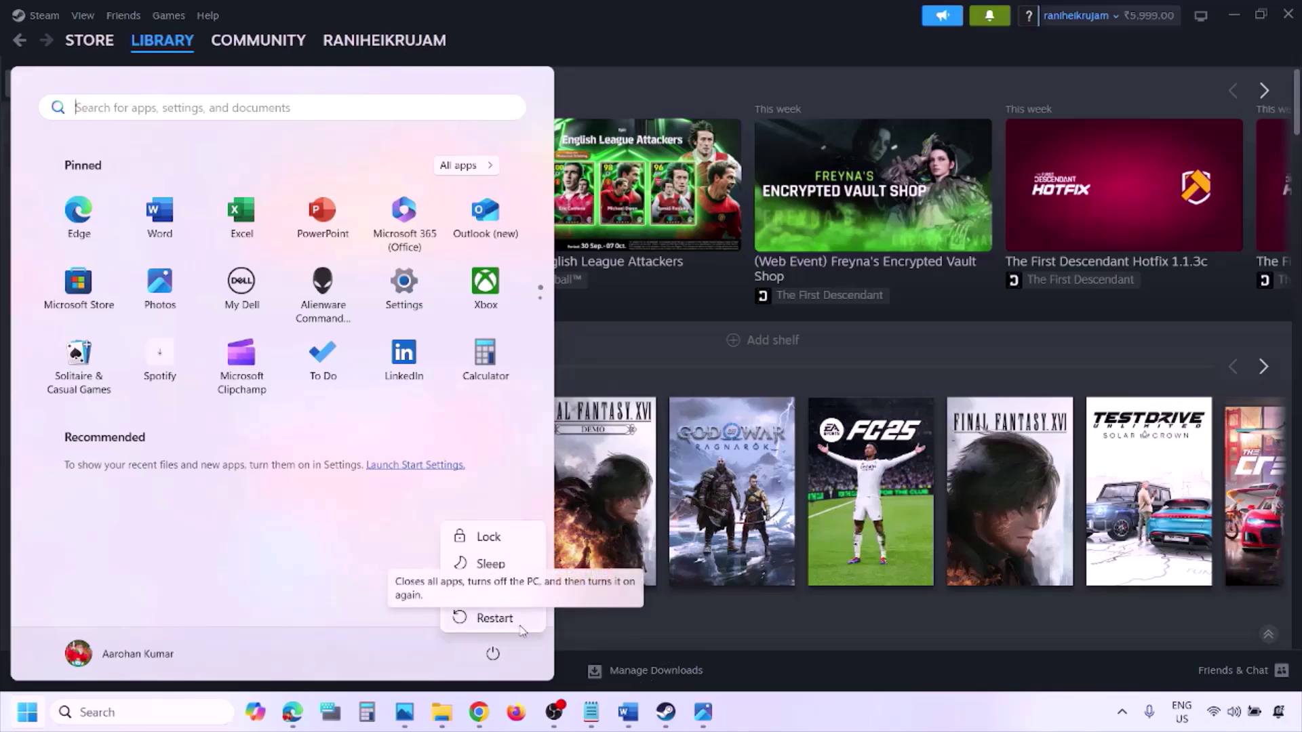
- Switch to the Word troubleshooting list and highlight the Step 2 text about running the game as an administrator
{"action": "left_click", "coordinate": [630, 718]}
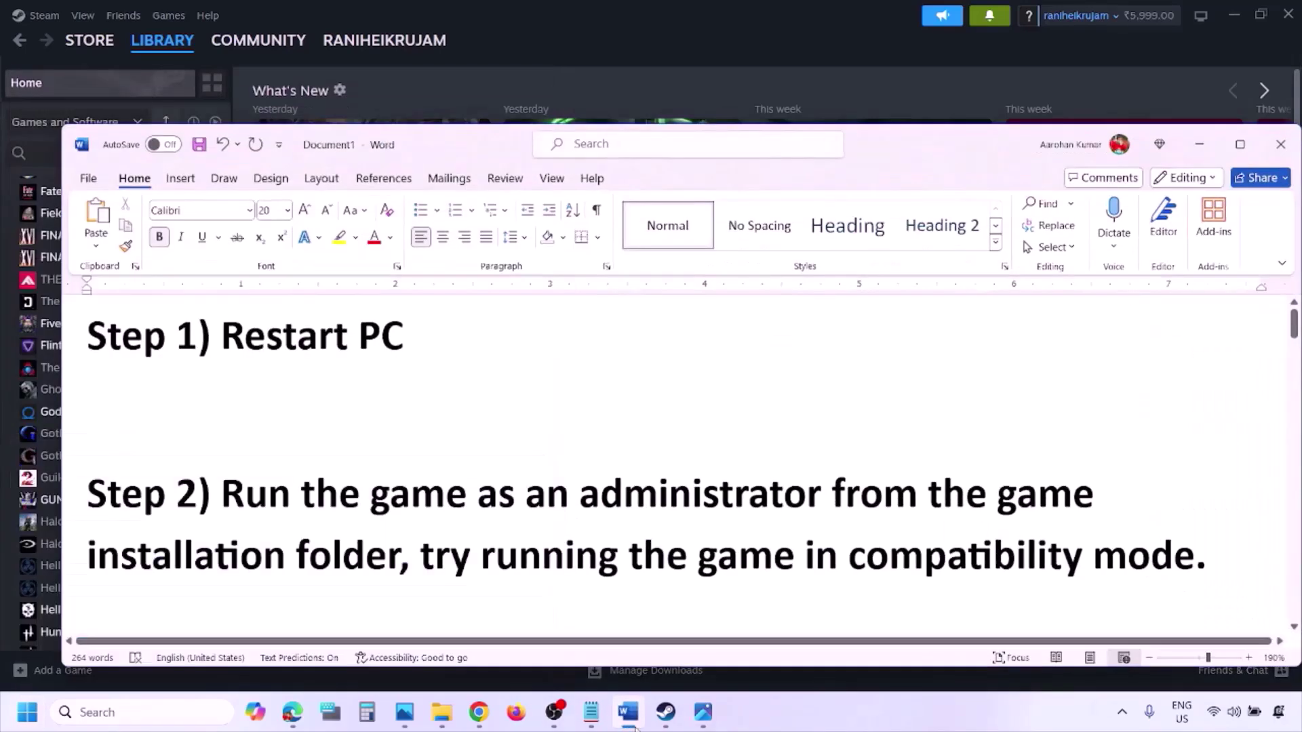
{"action": "left_click_drag", "start_coordinate": [226, 492], "coordinate": [366, 542]}
{"action": "left_click", "coordinate": [825, 715]}
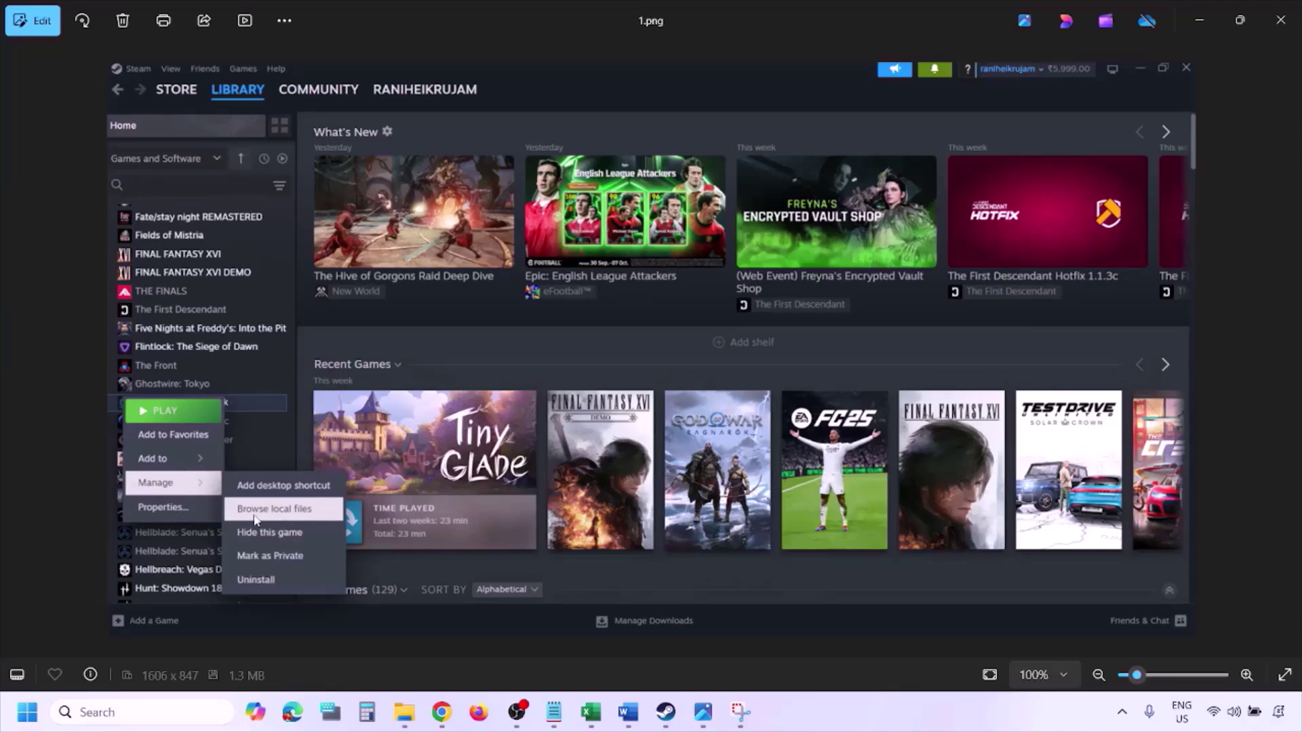
- Examine the Browse local files command in 1.png and the Properties entry in 2.png at closer zoom
{"action": "scroll", "coordinate": [308, 507], "scroll_direction": "up", "scroll_amount": 2}
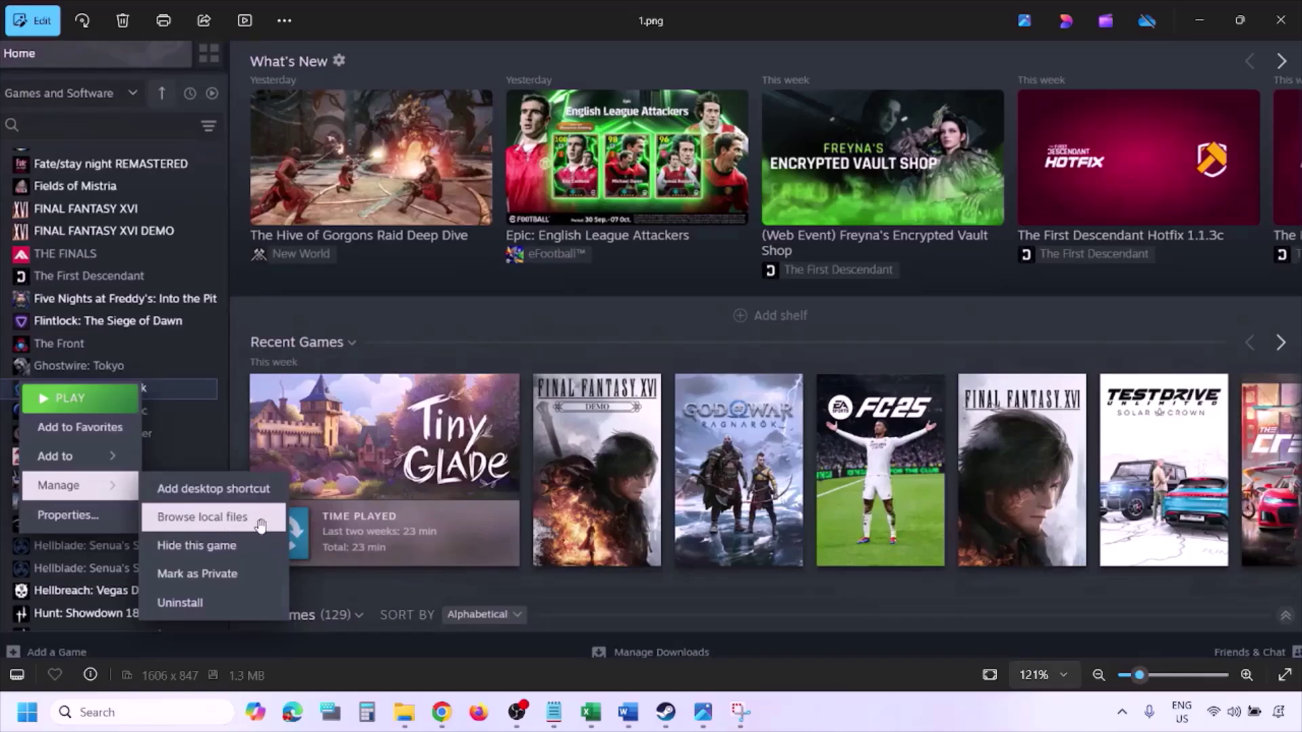
{"action": "scroll", "coordinate": [260, 526], "scroll_direction": "down", "scroll_amount": 2}
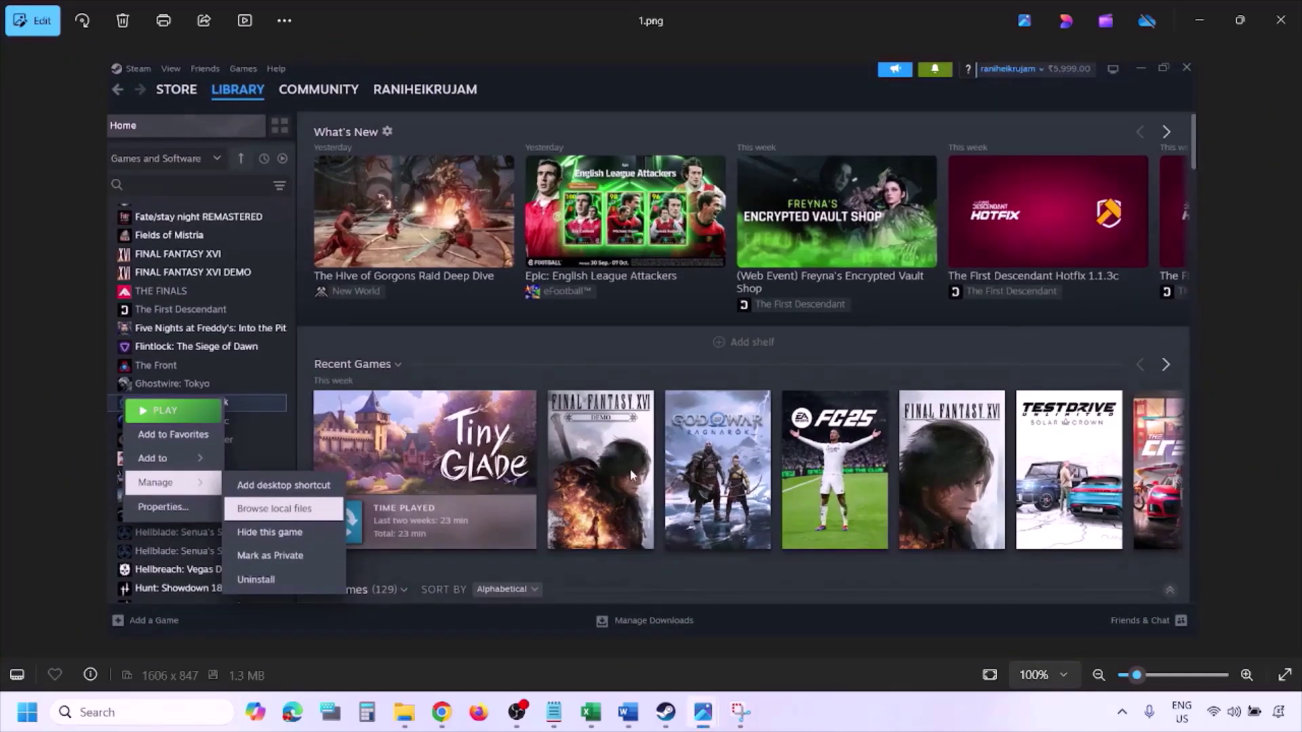
{"action": "key", "text": "Right"}
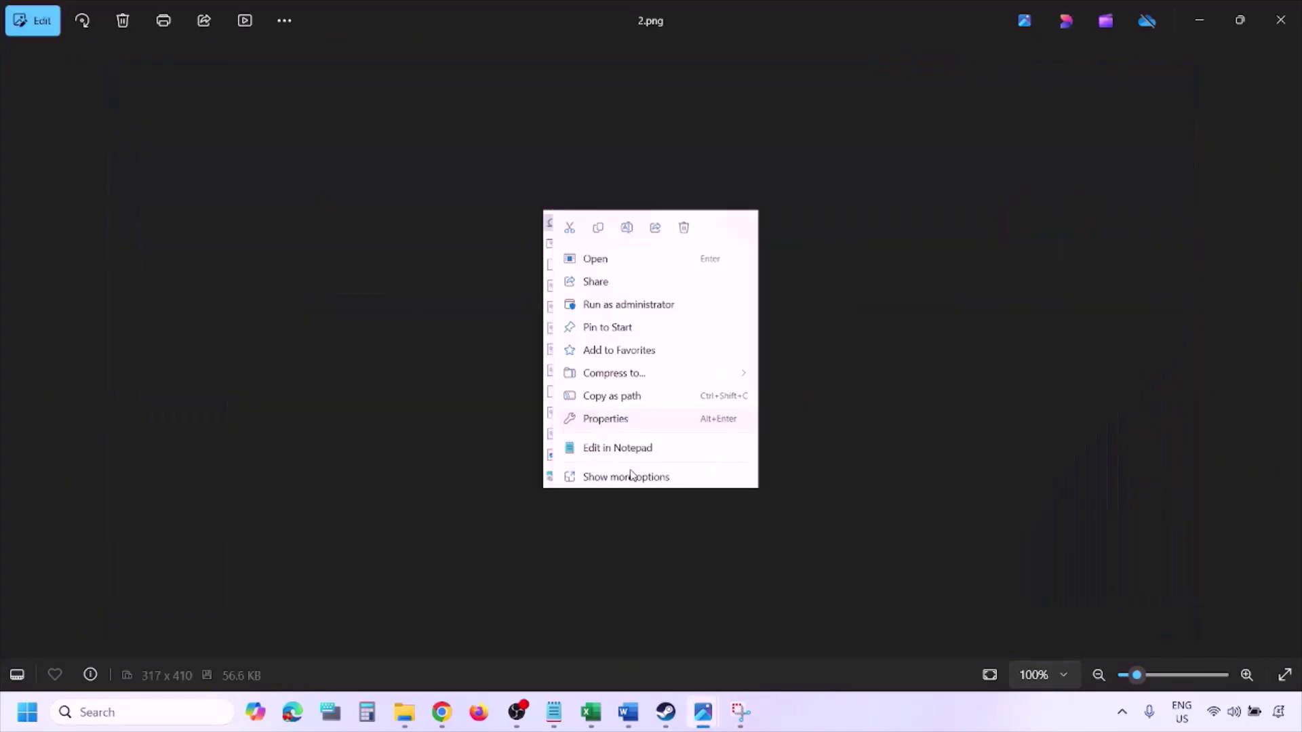
{"action": "scroll", "coordinate": [641, 407], "scroll_direction": "up", "scroll_amount": 4}
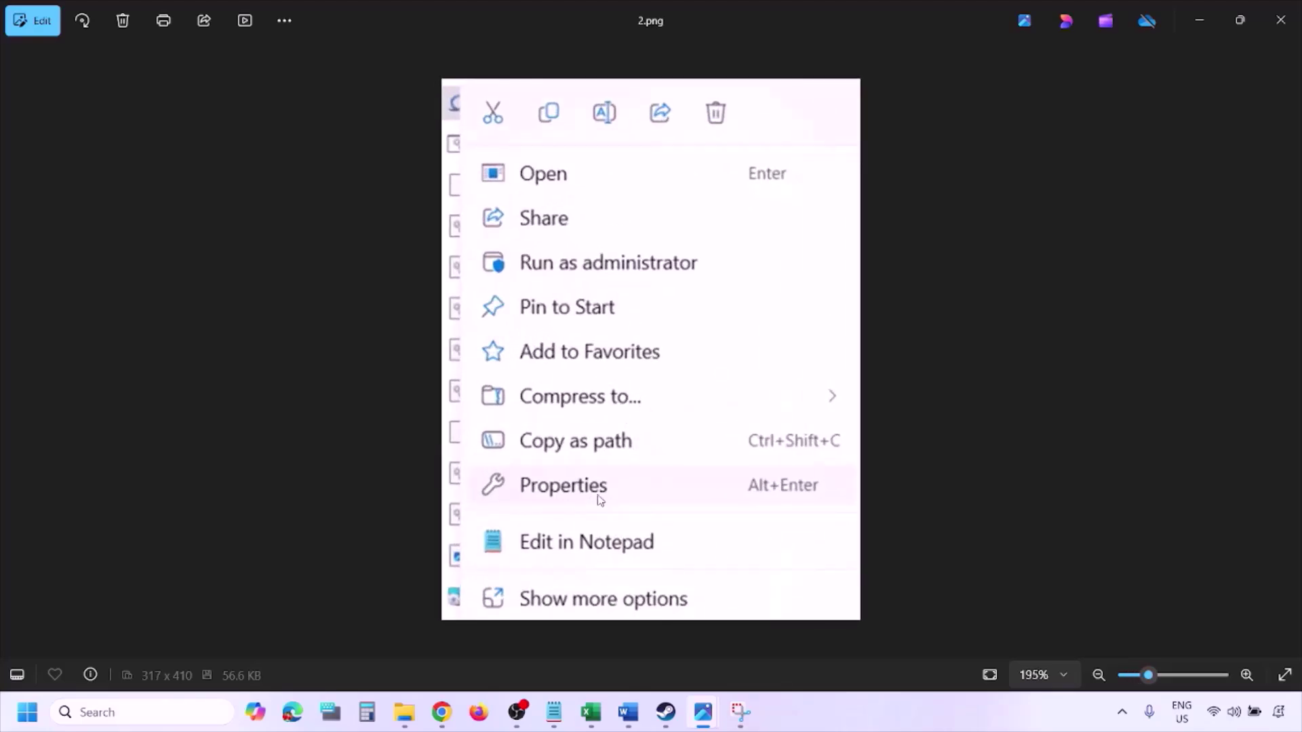
{"action": "scroll", "coordinate": [599, 500], "scroll_direction": "down", "scroll_amount": 4}
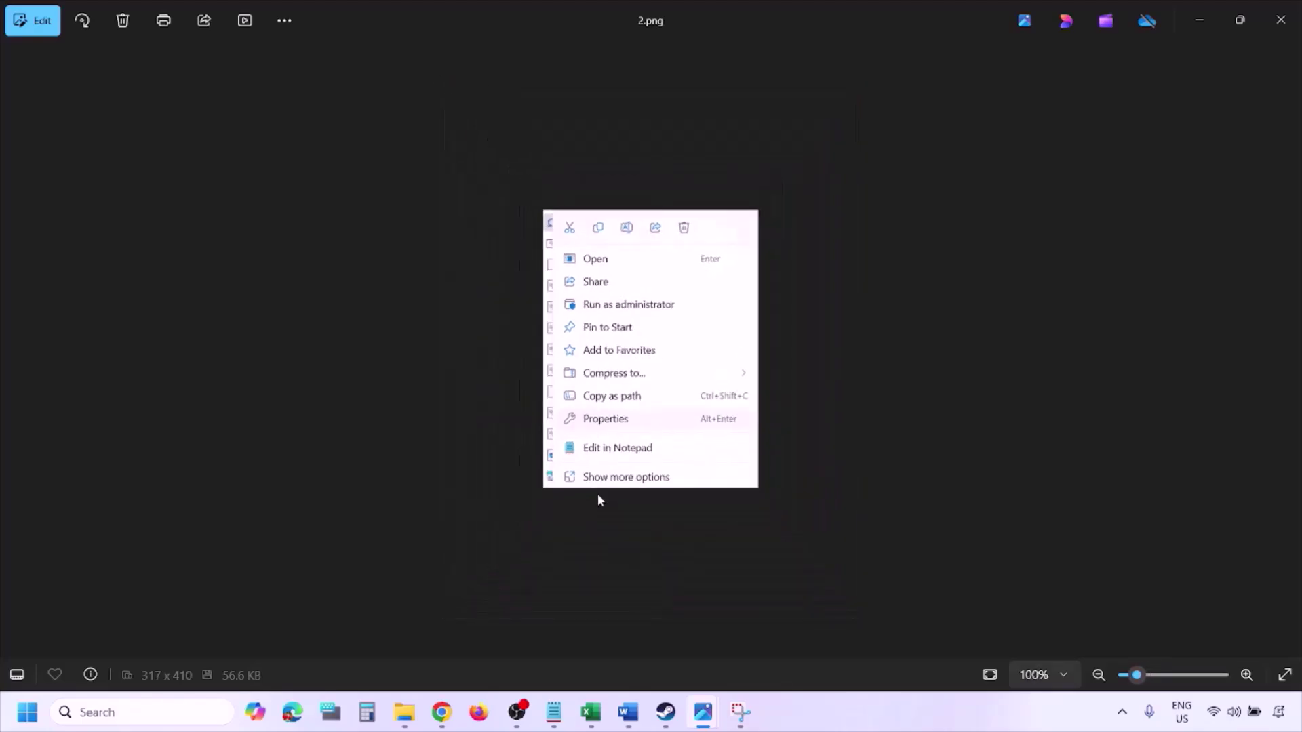
- Examine the Compatibility settings in 3.png, focusing on the option to run the program as an administrator
{"action": "key", "text": "Right"}
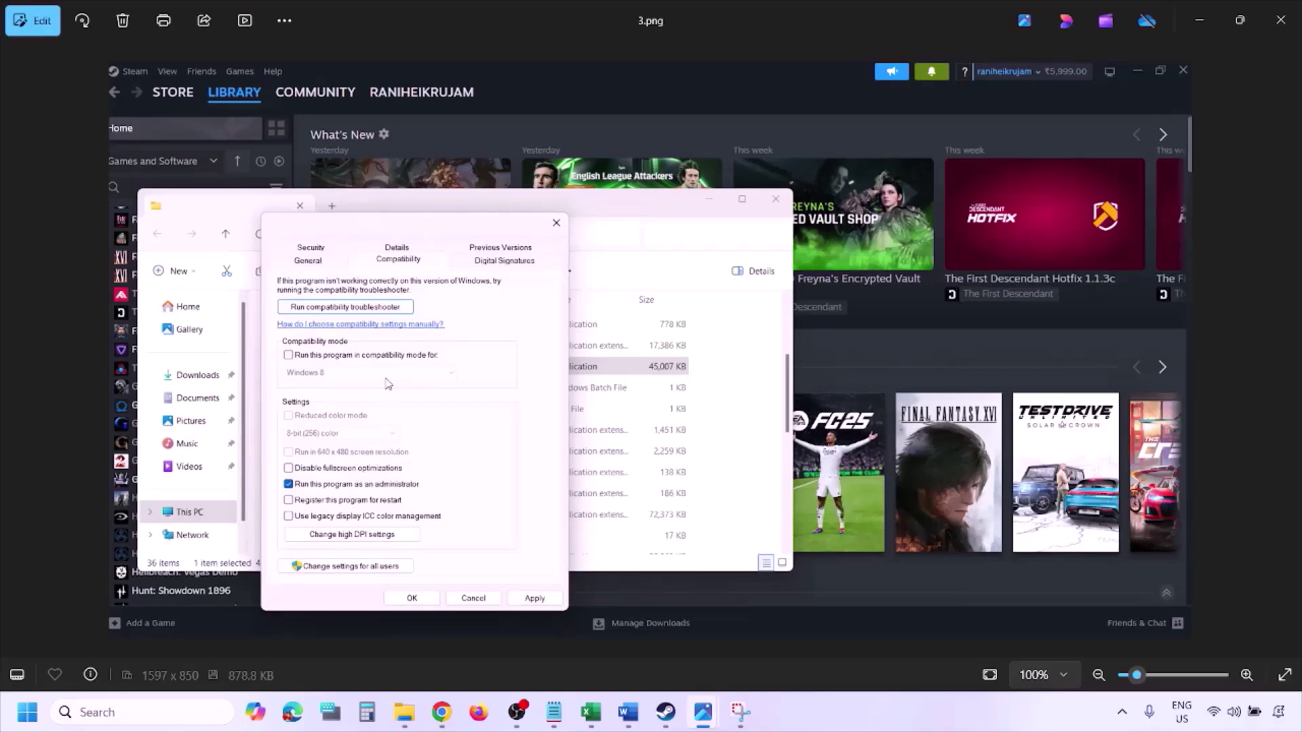
{"action": "scroll", "coordinate": [388, 384], "scroll_direction": "up", "scroll_amount": 2}
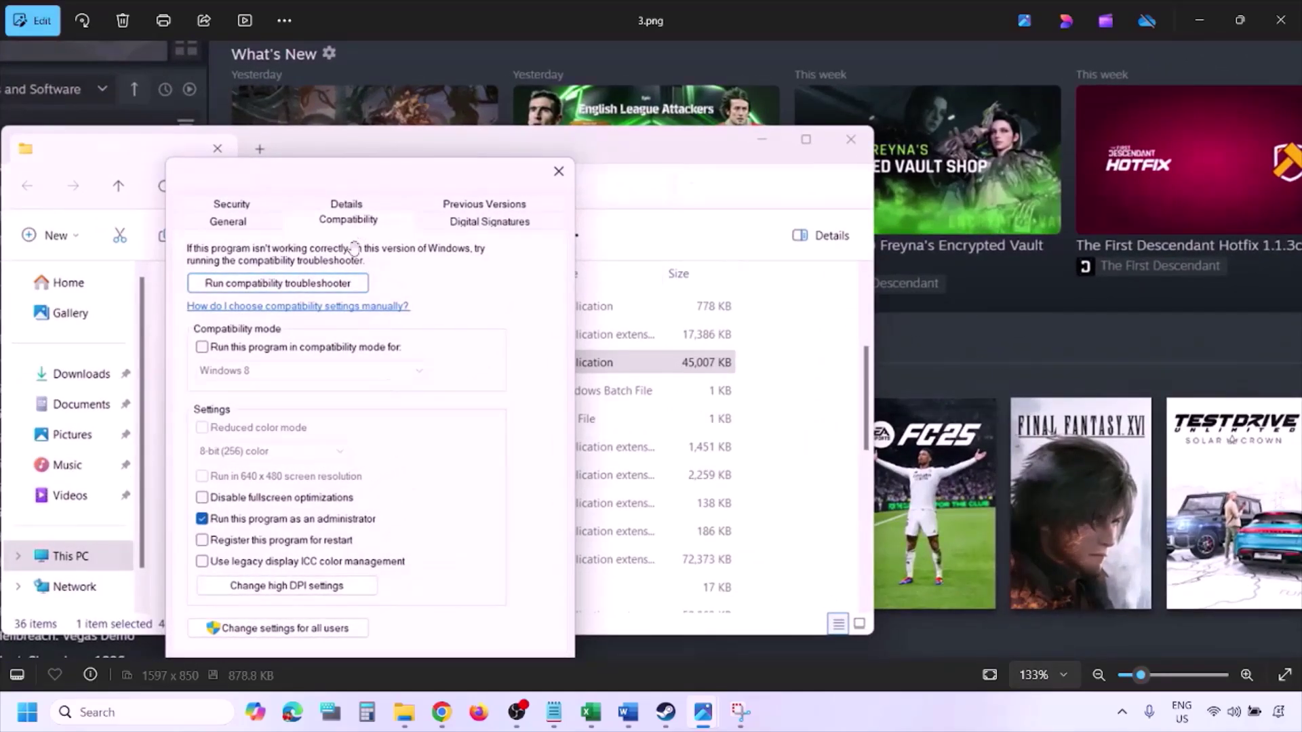
{"action": "left_click_drag", "start_coordinate": [288, 509], "coordinate": [283, 448]}
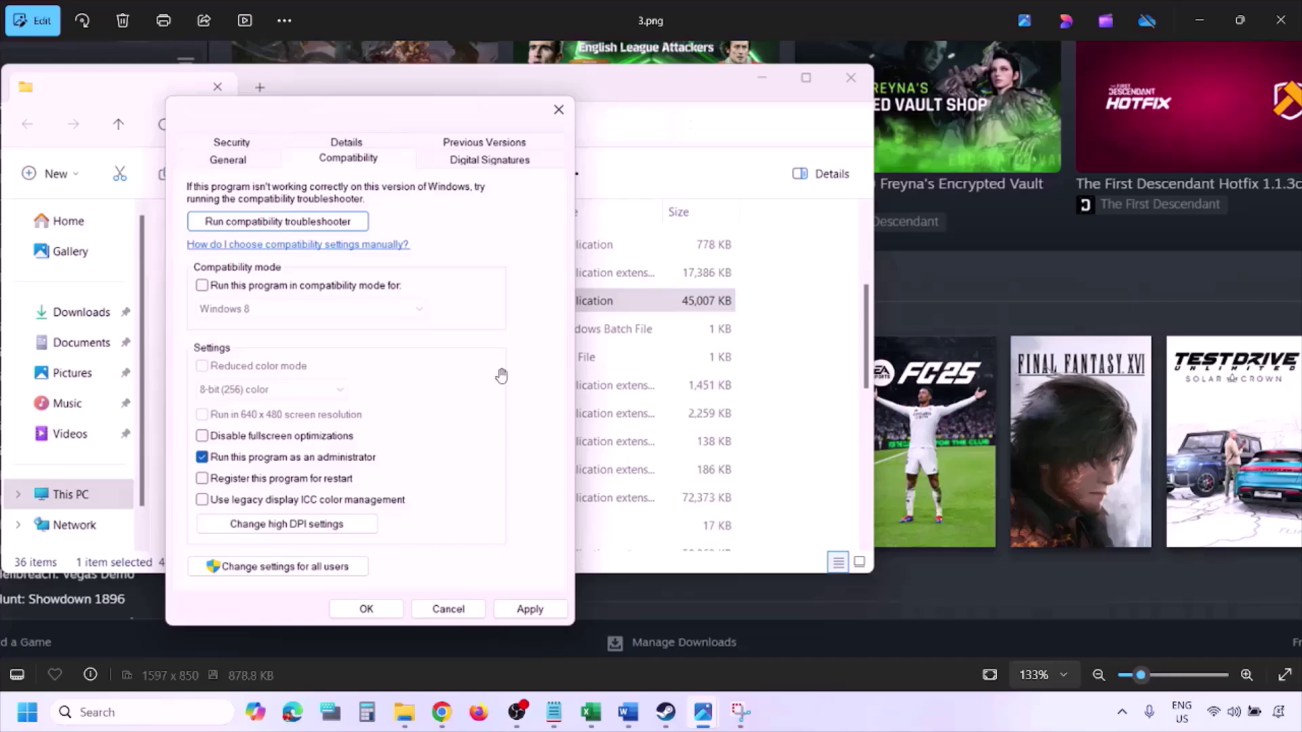
{"action": "scroll", "coordinate": [501, 375], "scroll_direction": "down", "scroll_amount": 3}
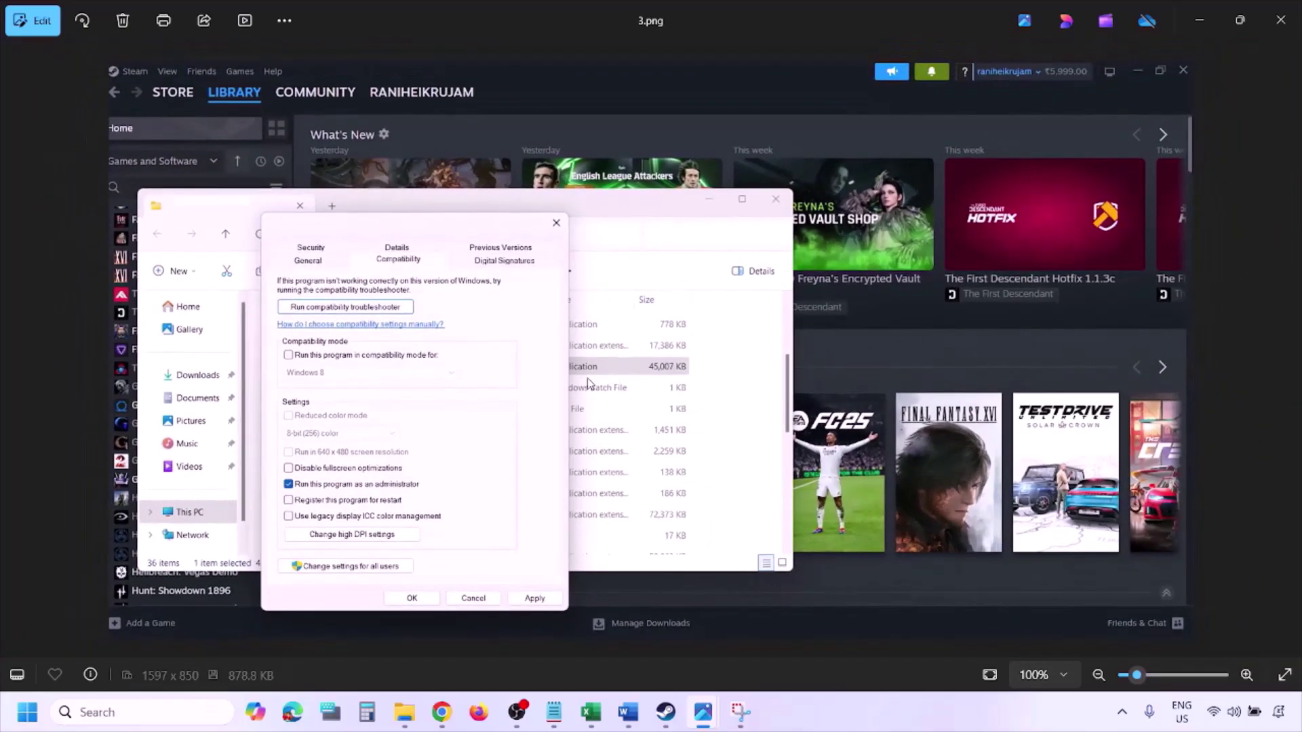
- Examine the compatibility mode checkbox in 4.png and the list of Windows versions in 5.png
{"action": "key", "text": "Right"}
{"action": "scroll", "coordinate": [589, 383], "scroll_direction": "up", "scroll_amount": 2}
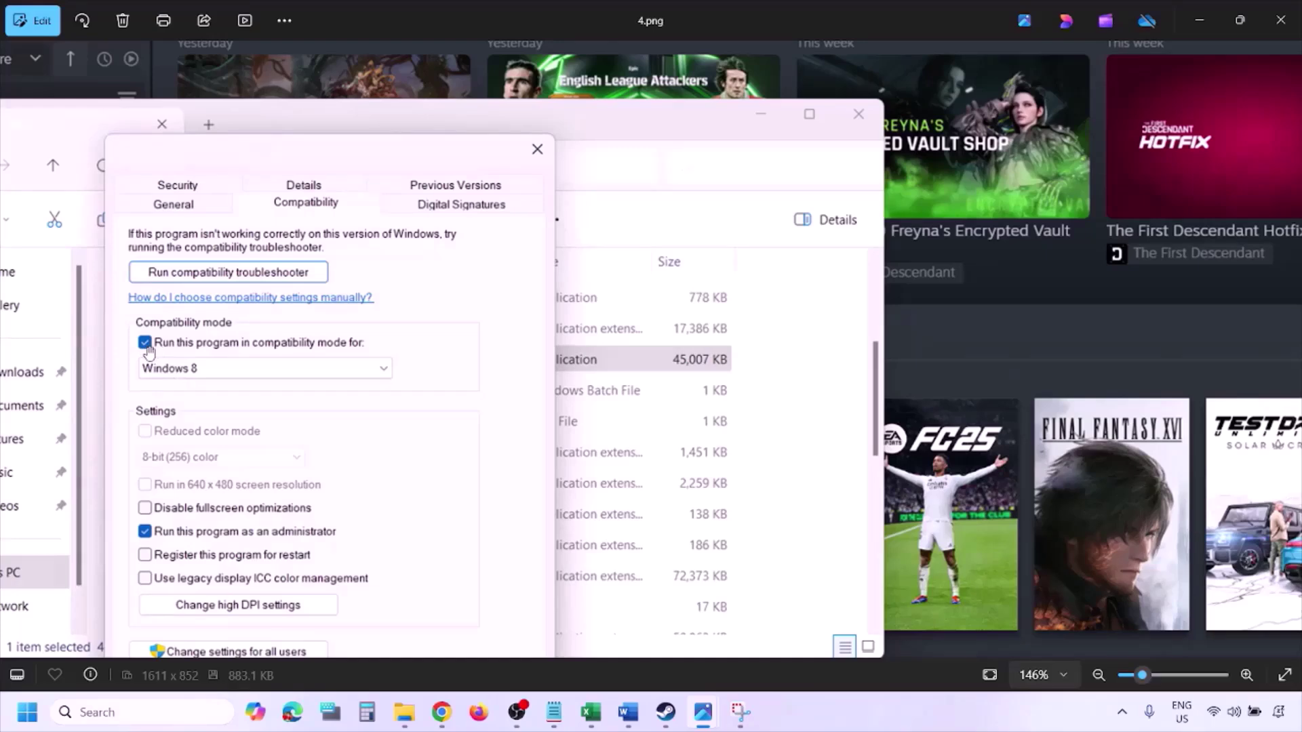
{"action": "scroll", "coordinate": [153, 339], "scroll_direction": "down", "scroll_amount": 1}
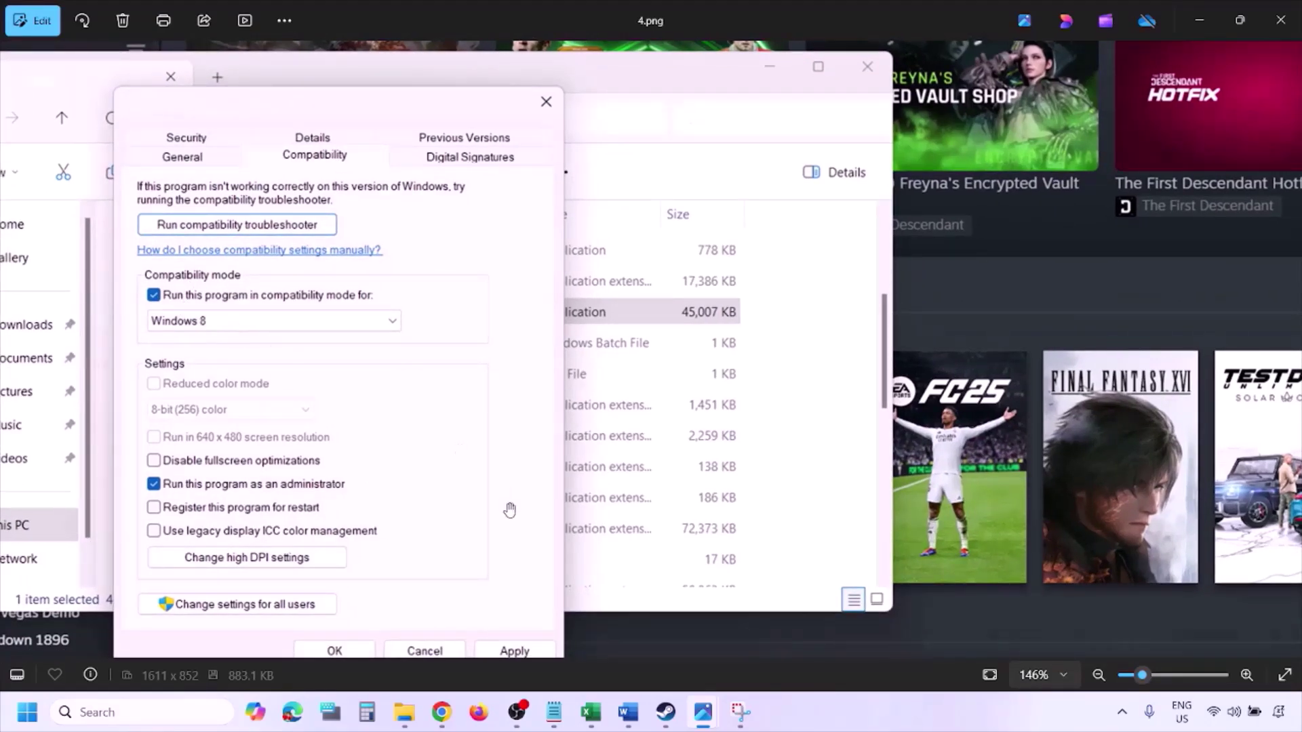
{"action": "left_click_drag", "start_coordinate": [502, 506], "coordinate": [509, 467]}
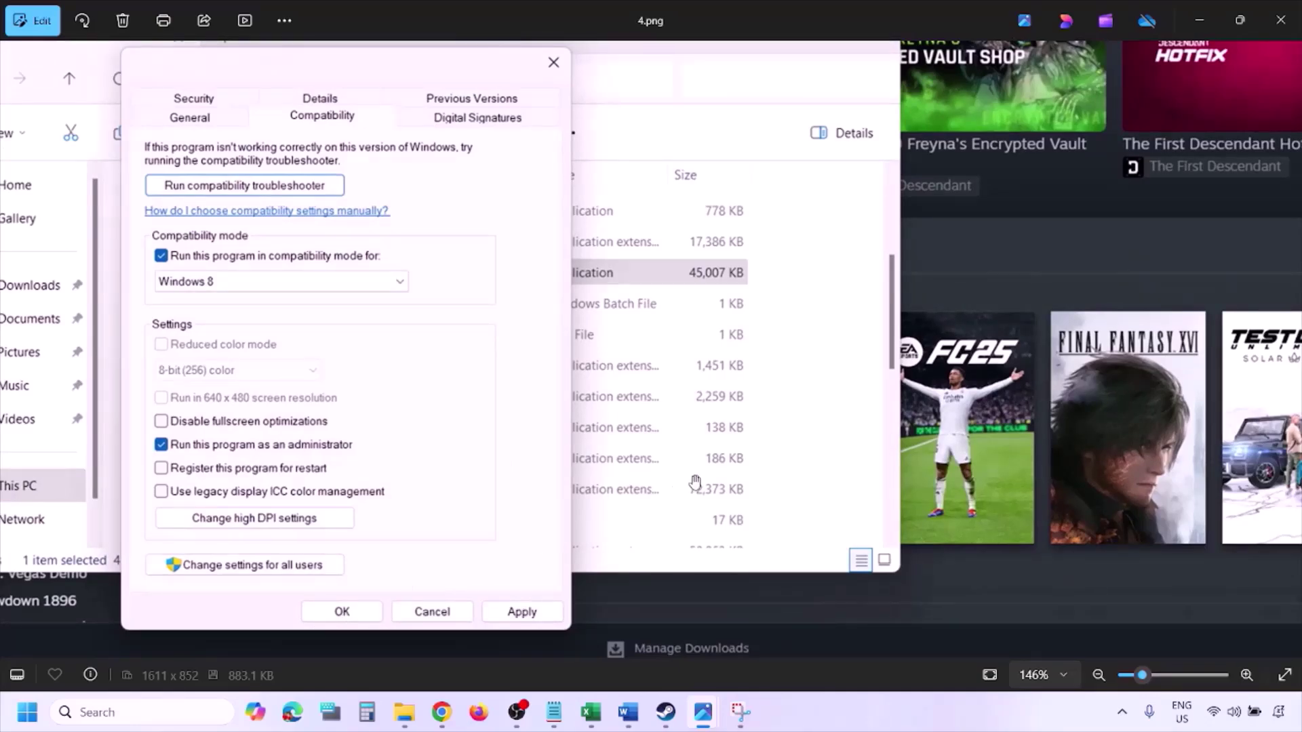
{"action": "key", "text": "Right"}
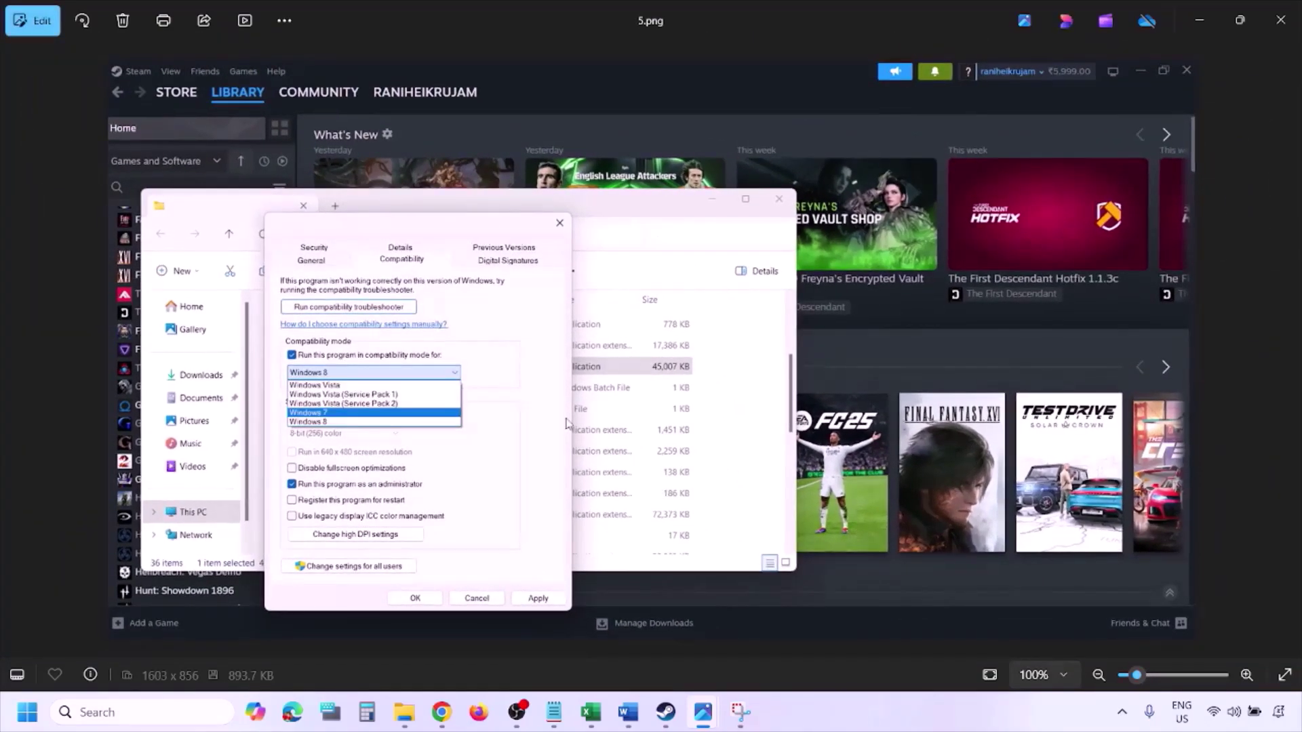
{"action": "scroll", "coordinate": [421, 403], "scroll_direction": "up", "scroll_amount": 3}
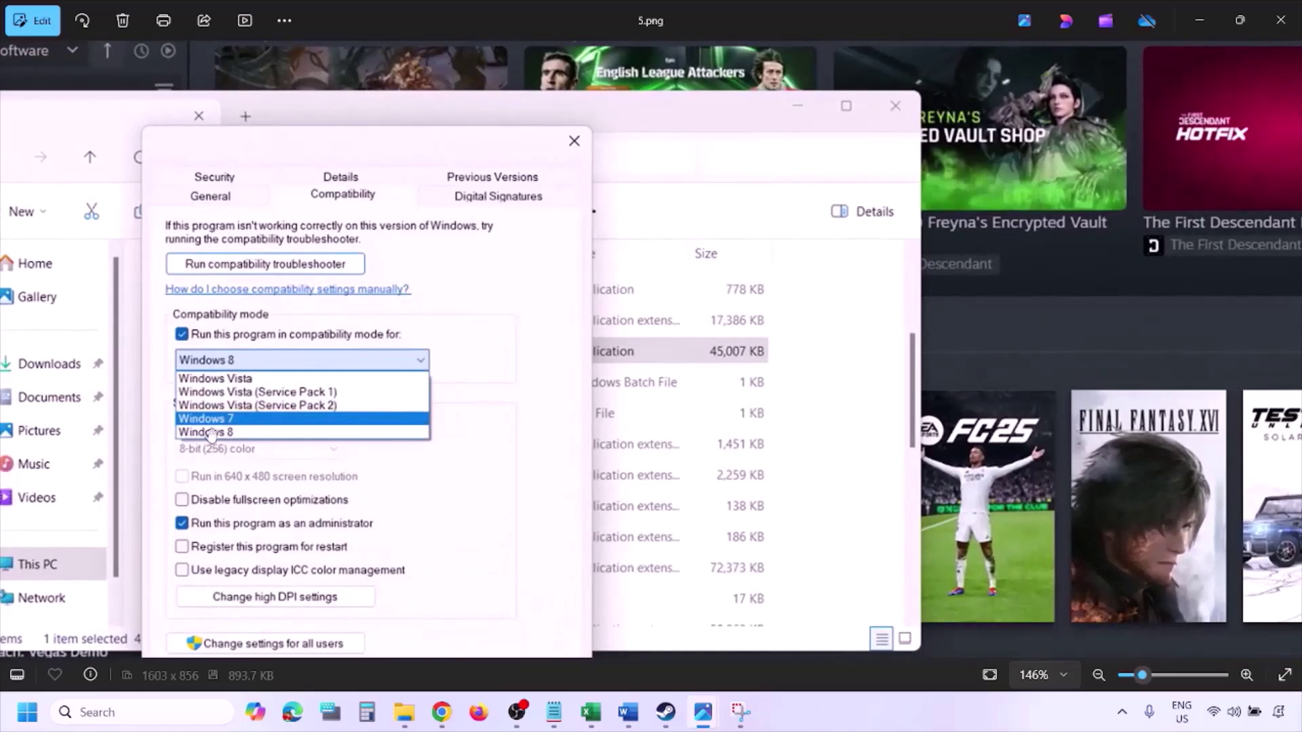
{"action": "scroll", "coordinate": [241, 429], "scroll_direction": "down", "scroll_amount": 3}
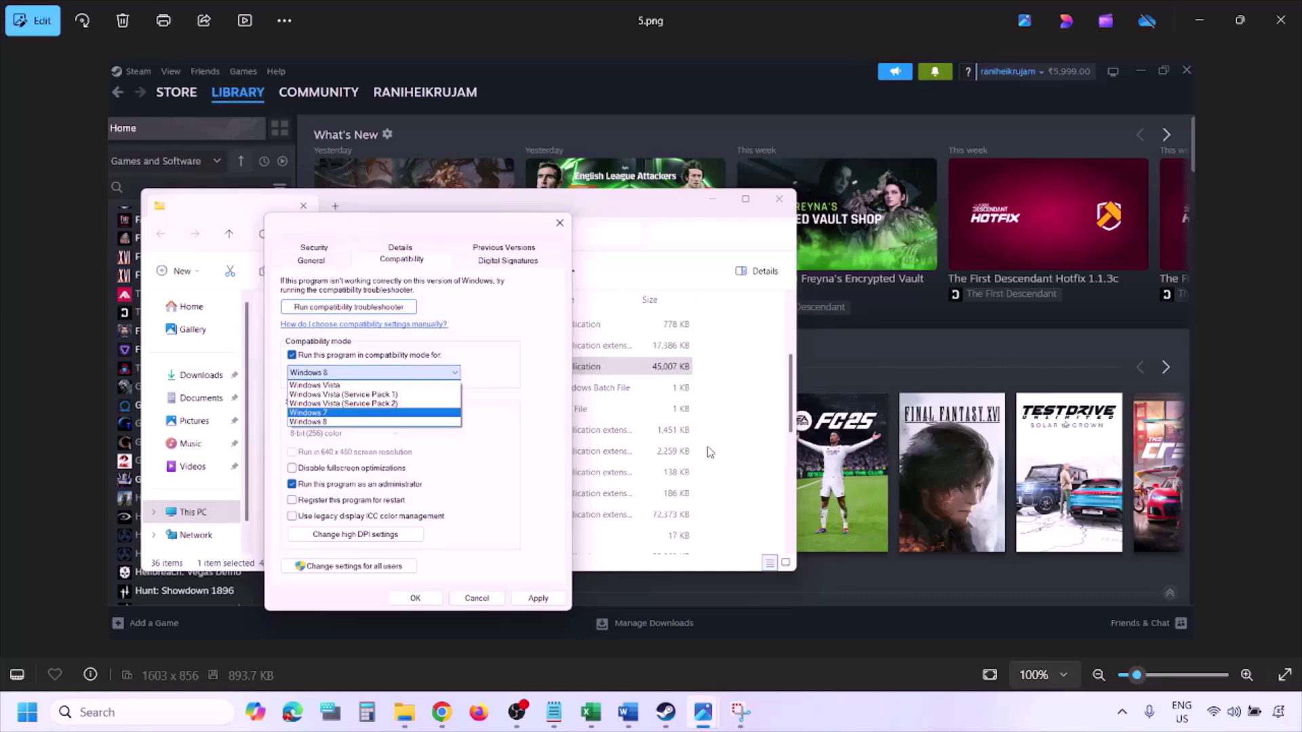
- Examine the Windows 7 compatibility mode and Disable fullscreen optimizations settings in 6.png
{"action": "key", "text": "Right"}
{"action": "scroll", "coordinate": [425, 401], "scroll_direction": "up", "scroll_amount": 3}
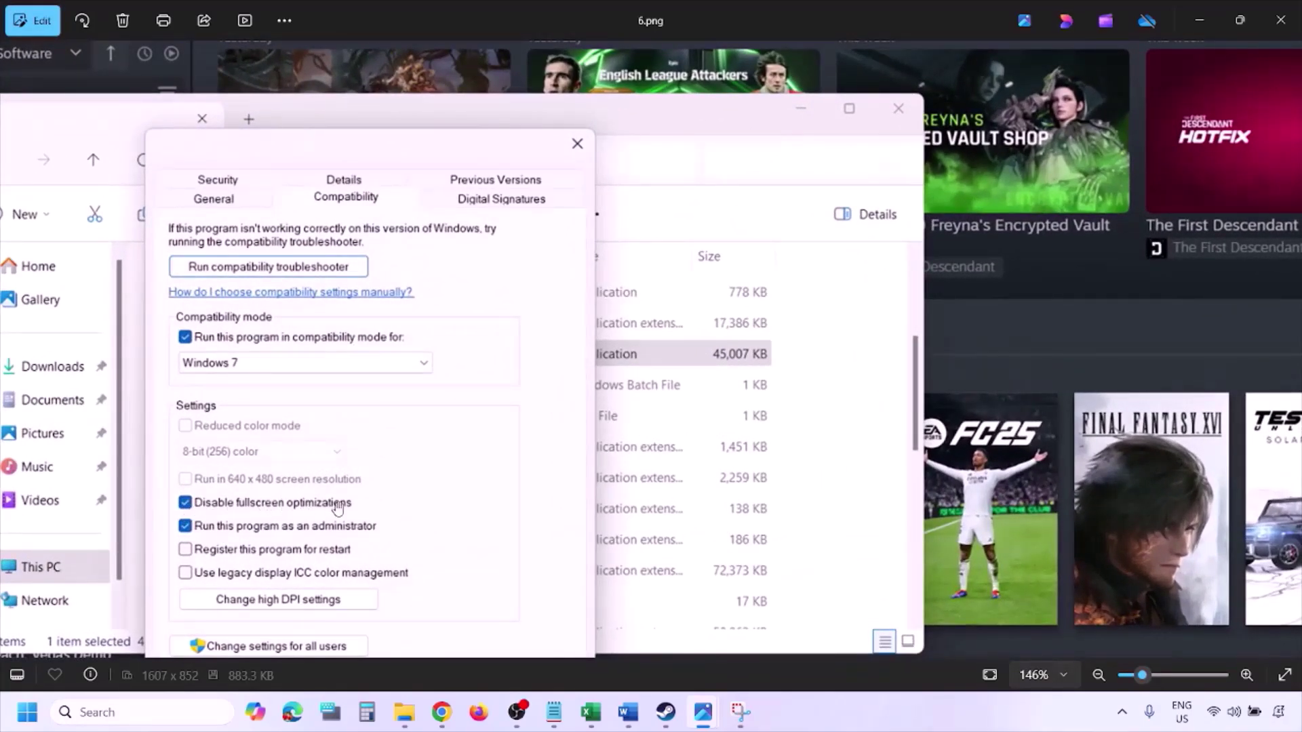
{"action": "left_click_drag", "start_coordinate": [396, 425], "coordinate": [428, 350]}
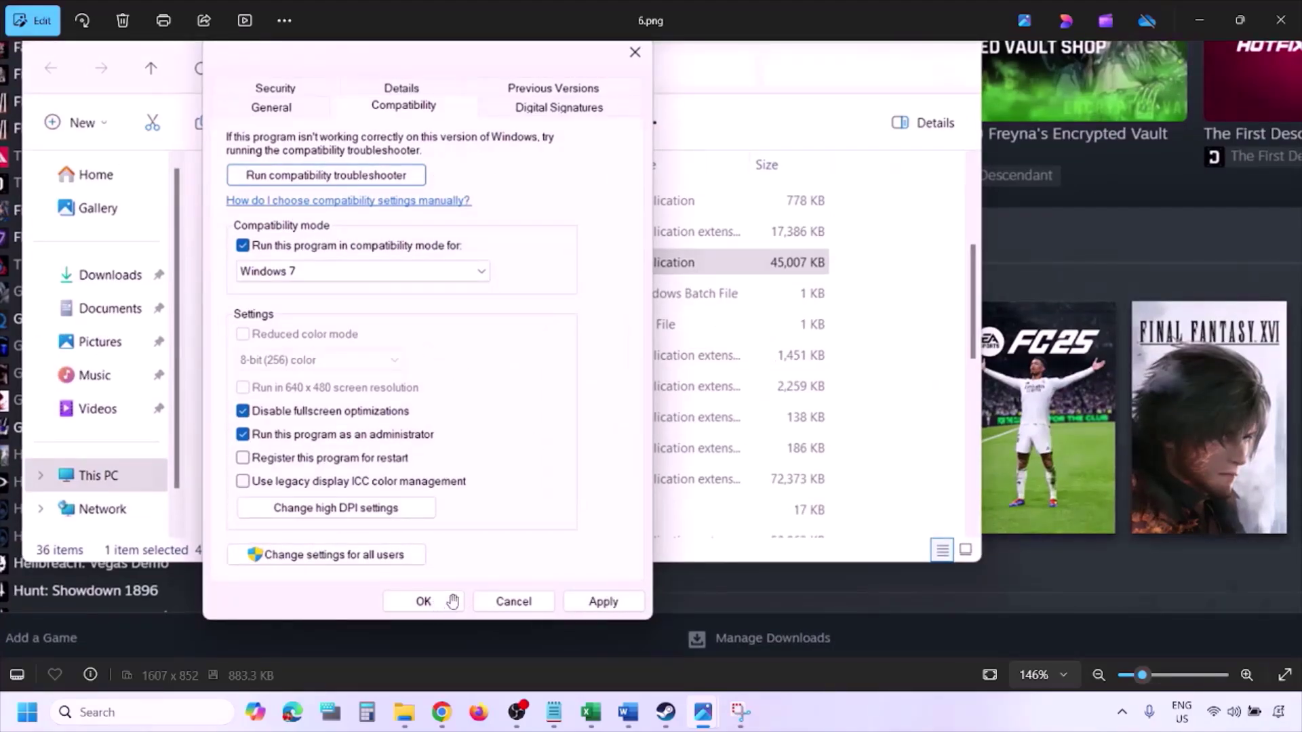
{"action": "scroll", "coordinate": [452, 601], "scroll_direction": "down", "scroll_amount": 3}
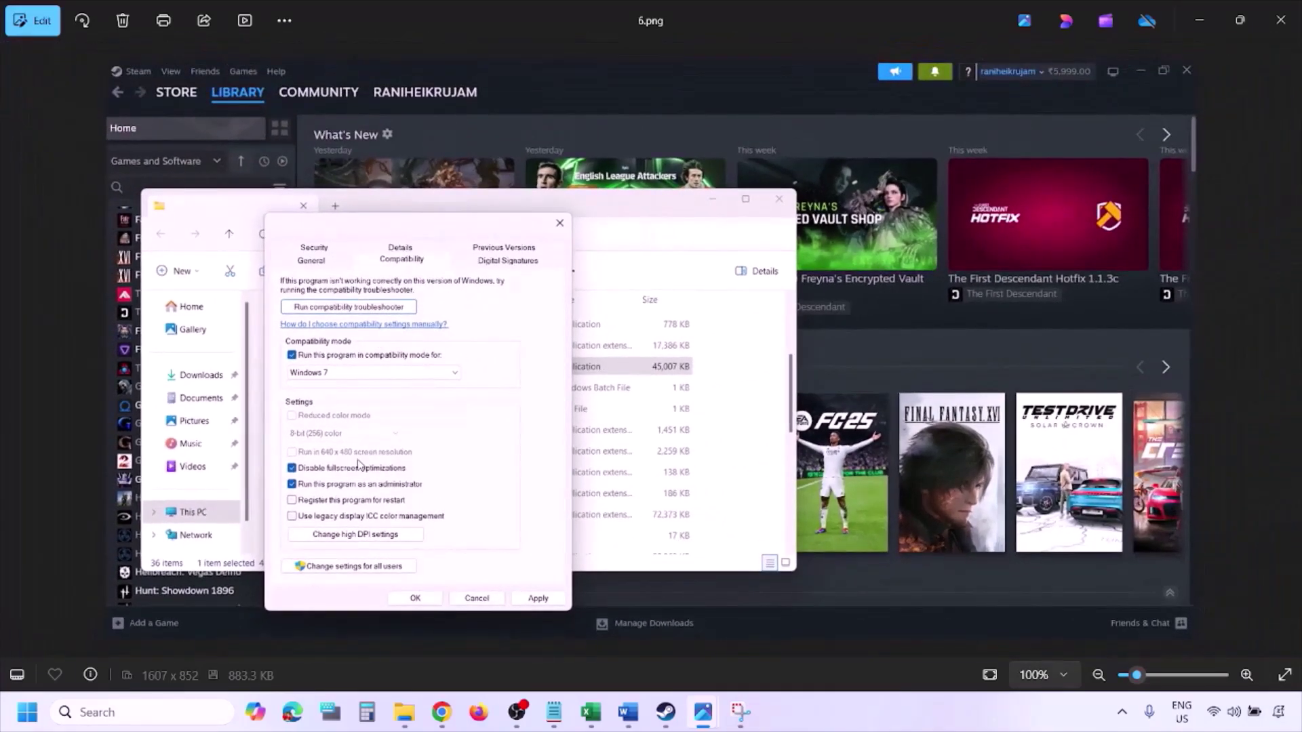
{"action": "scroll", "coordinate": [358, 463], "scroll_direction": "up", "scroll_amount": 3}
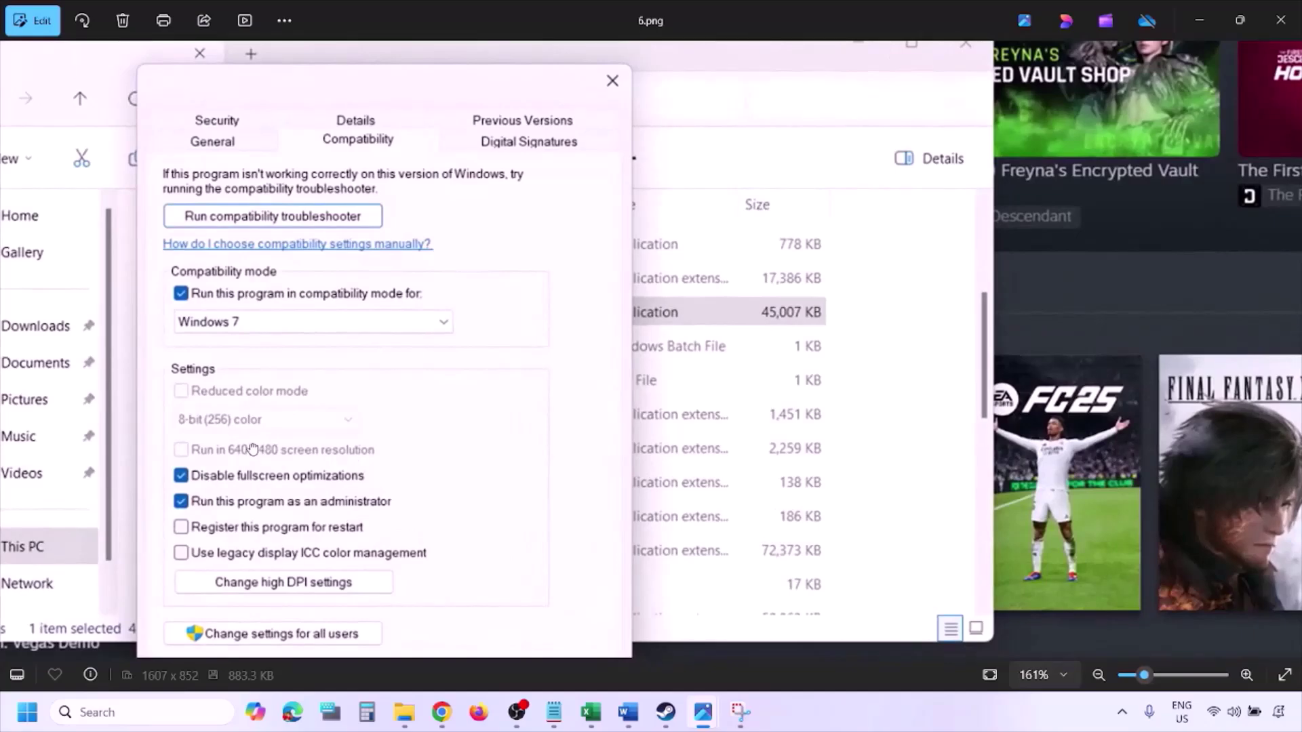
{"action": "left_click_drag", "start_coordinate": [253, 449], "coordinate": [319, 435]}
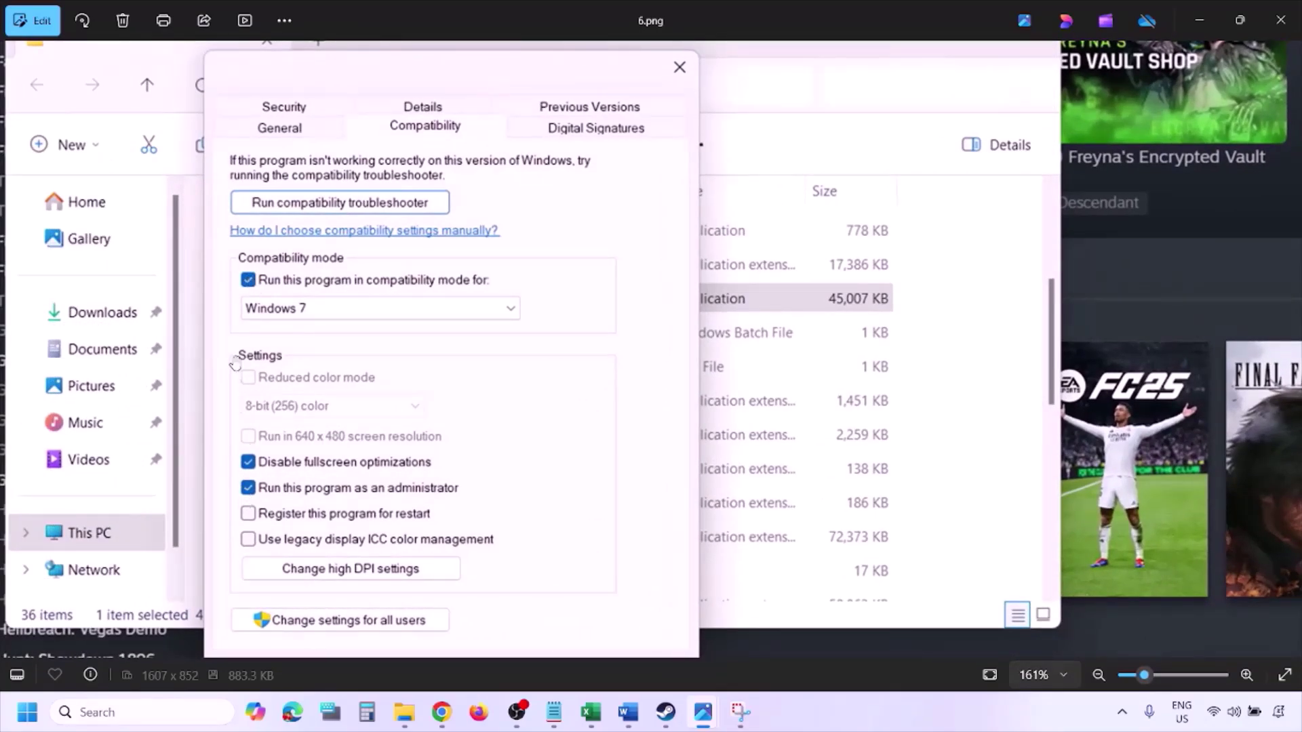
{"action": "scroll", "coordinate": [369, 398], "scroll_direction": "down", "scroll_amount": 1}
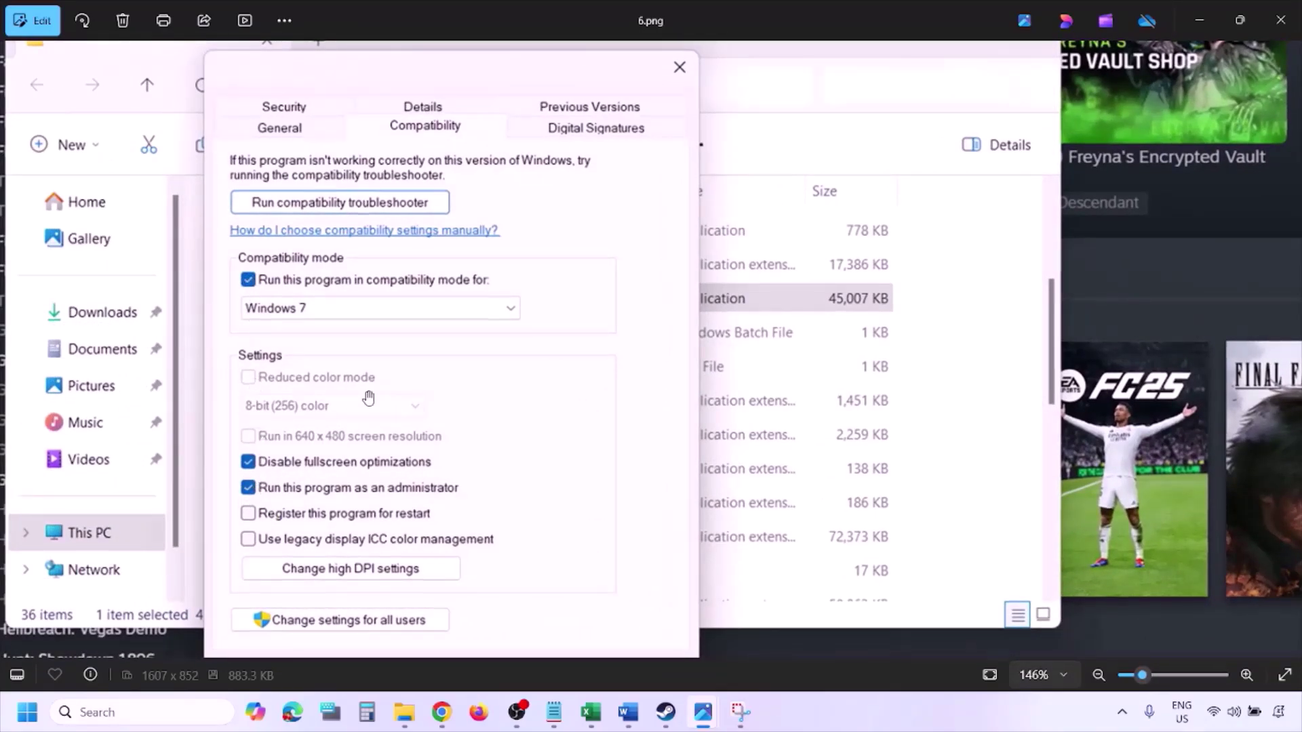
{"action": "scroll", "coordinate": [368, 398], "scroll_direction": "down", "scroll_amount": 2}
- Examine the cleared compatibility checkboxes and the confirmation buttons in 7.png
{"action": "key", "text": "Right"}
{"action": "scroll", "coordinate": [367, 398], "scroll_direction": "up", "scroll_amount": 4}
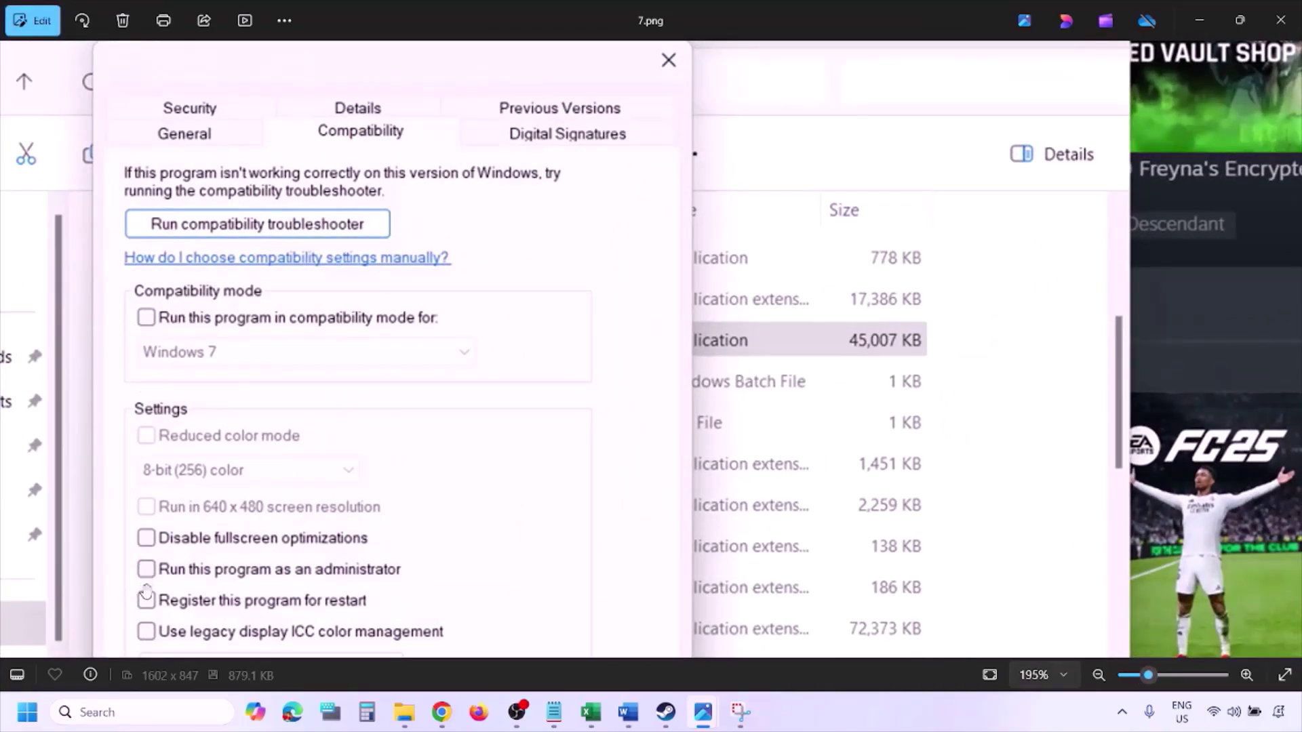
{"action": "scroll", "coordinate": [209, 440], "scroll_direction": "down", "scroll_amount": 1}
{"action": "scroll", "coordinate": [209, 439], "scroll_direction": "down", "scroll_amount": 3}
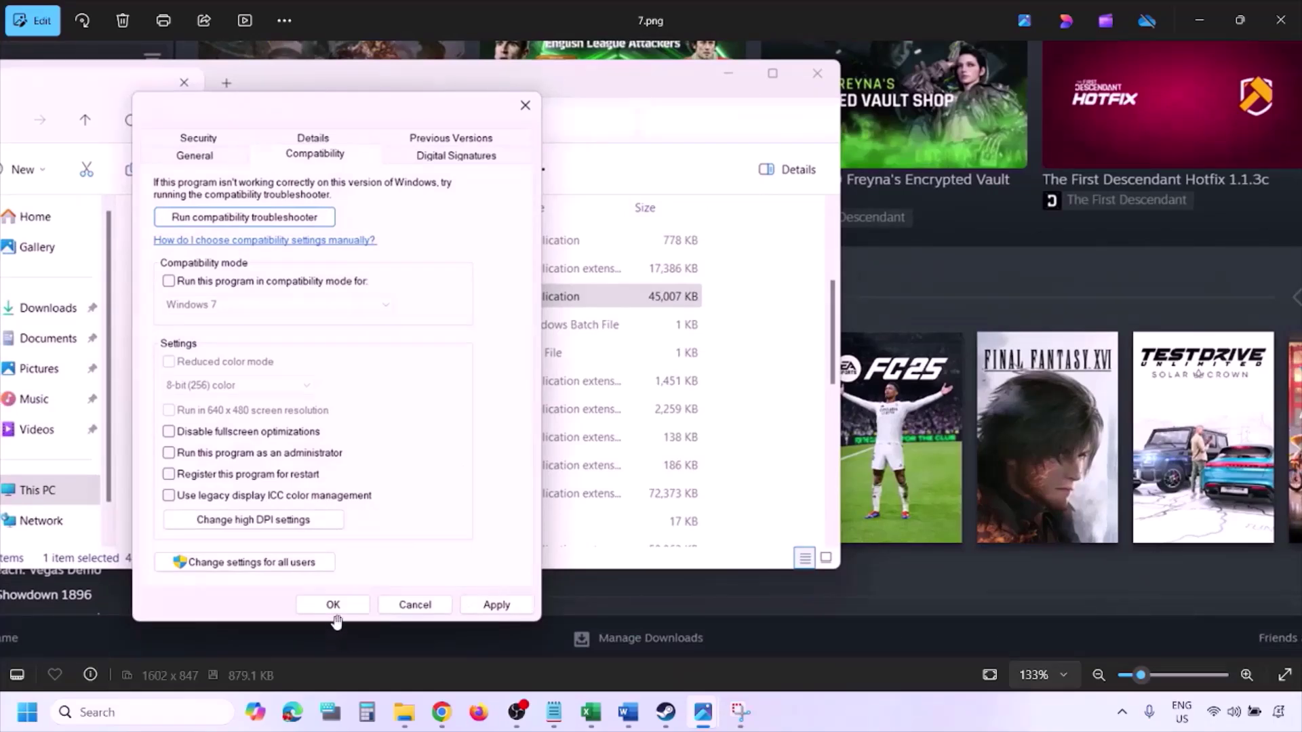
- Examine Step 3 of the Word guide and the screenshots leading from the game's Properties to Verify integrity of game files
{"action": "left_click", "coordinate": [809, 716]}
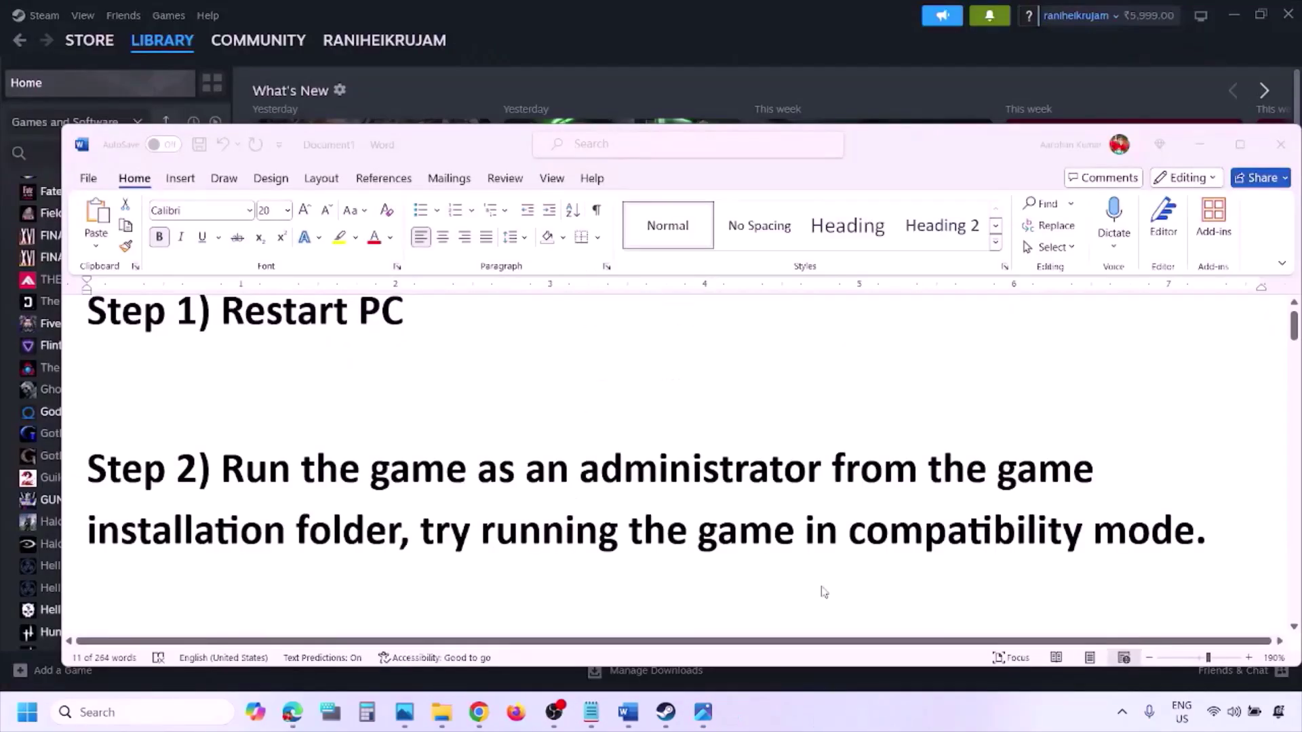
{"action": "scroll", "coordinate": [709, 504], "scroll_direction": "down", "scroll_amount": 3}
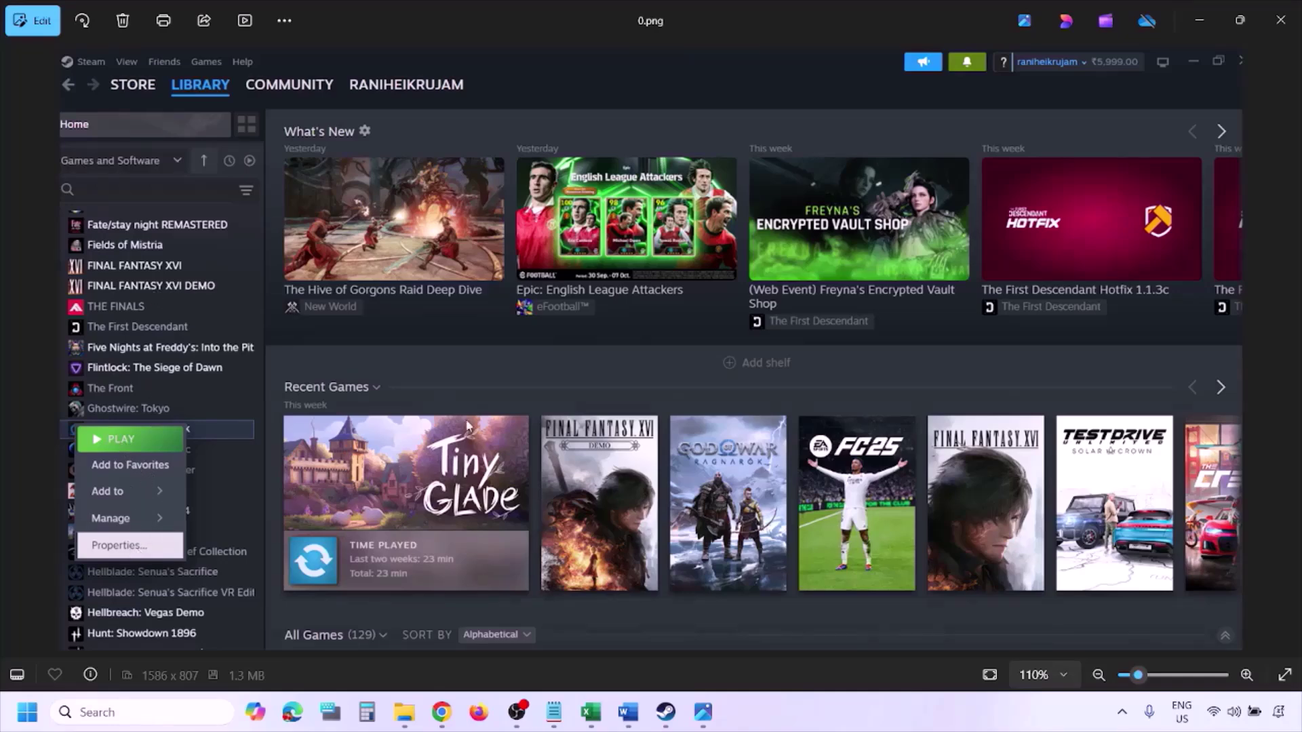
{"action": "scroll", "coordinate": [467, 426], "scroll_direction": "down", "scroll_amount": 1}
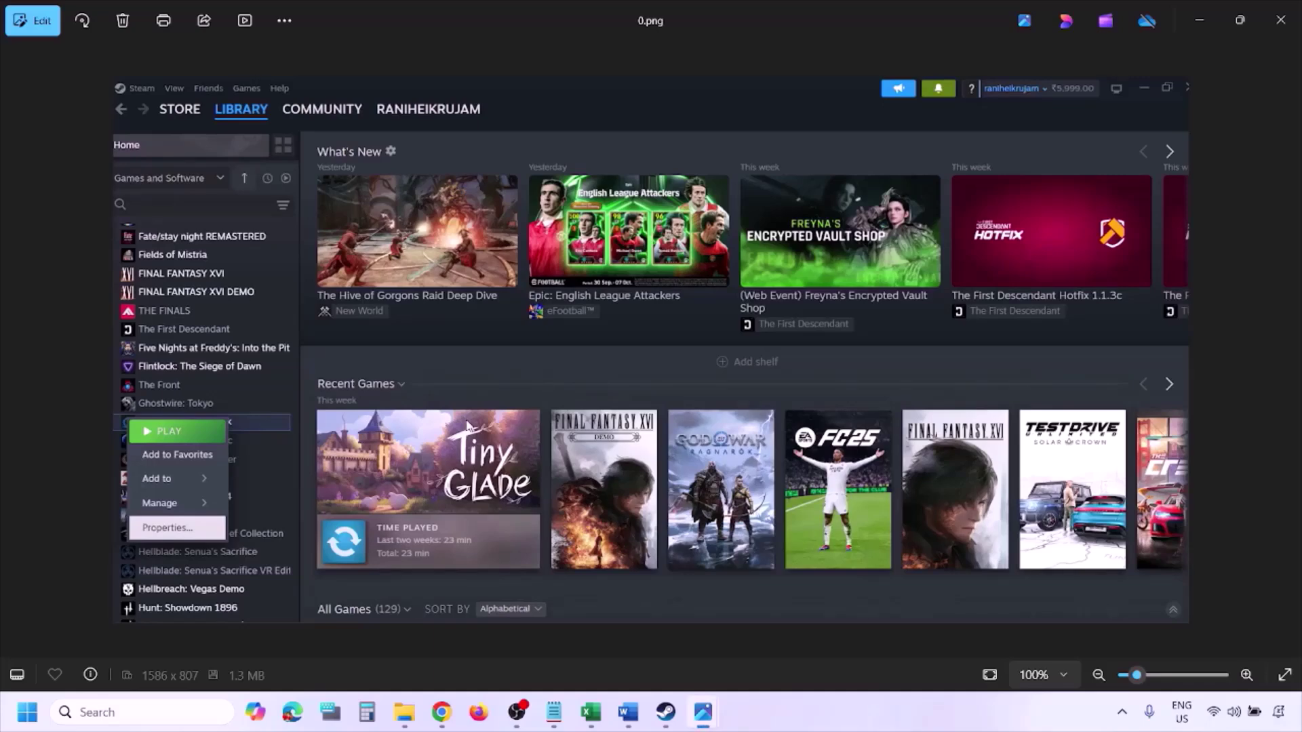
{"action": "key", "text": "Right"}
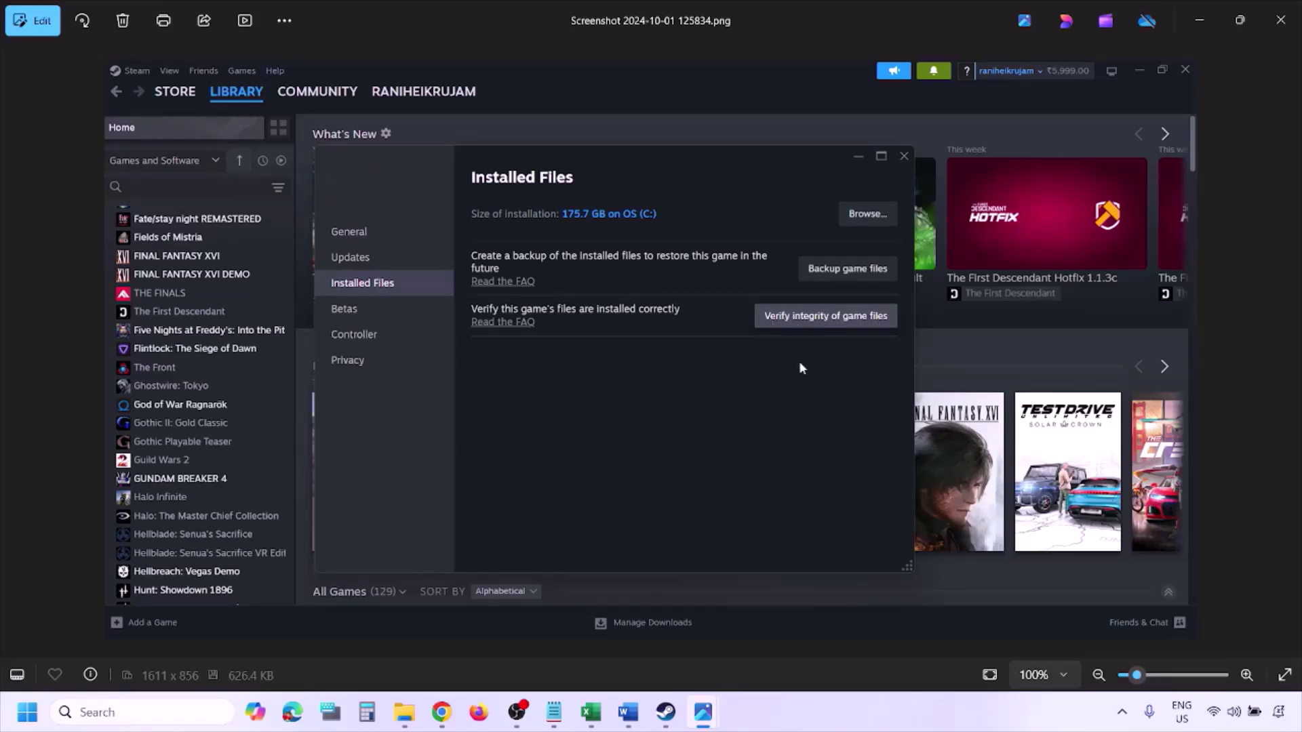
- Return to the Word guide and highlight "Windows Security" in Step 4 about allowing the game exe file
{"action": "left_click", "coordinate": [848, 720]}
{"action": "scroll", "coordinate": [688, 624], "scroll_direction": "down", "scroll_amount": 3}
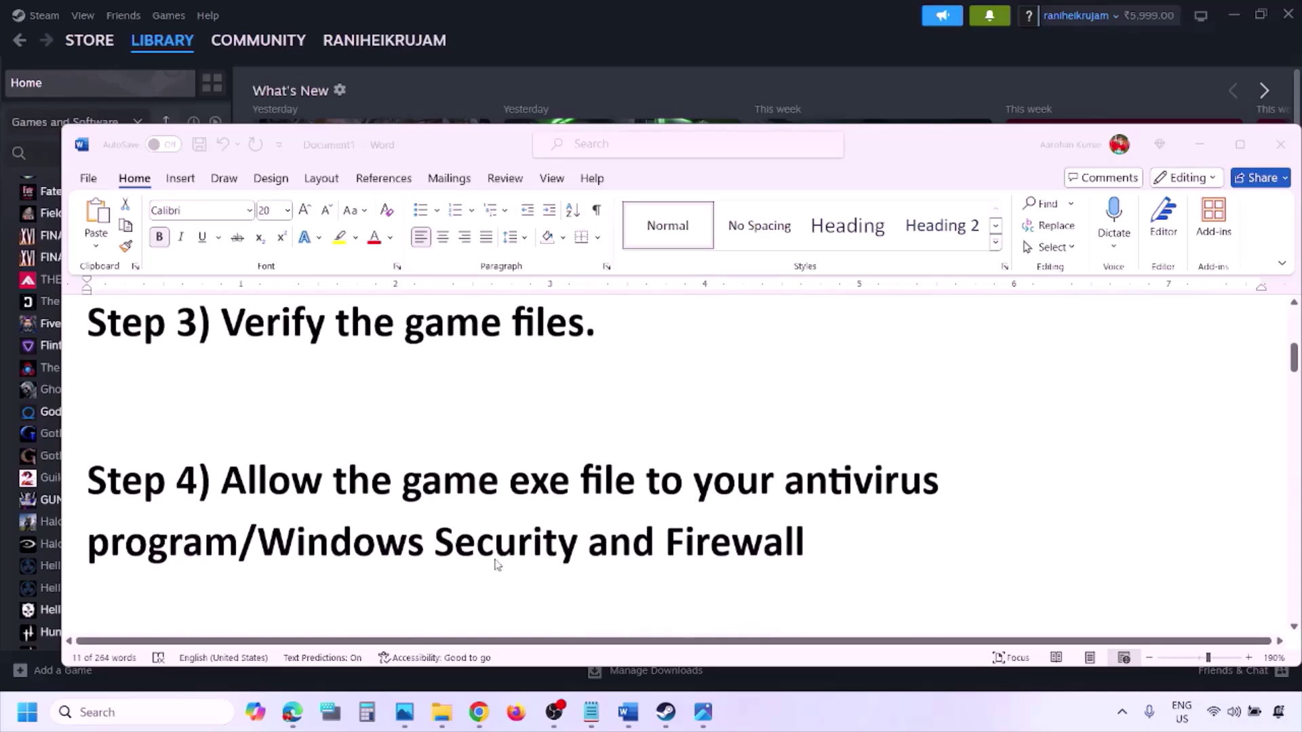
{"action": "left_click", "coordinate": [239, 540]}
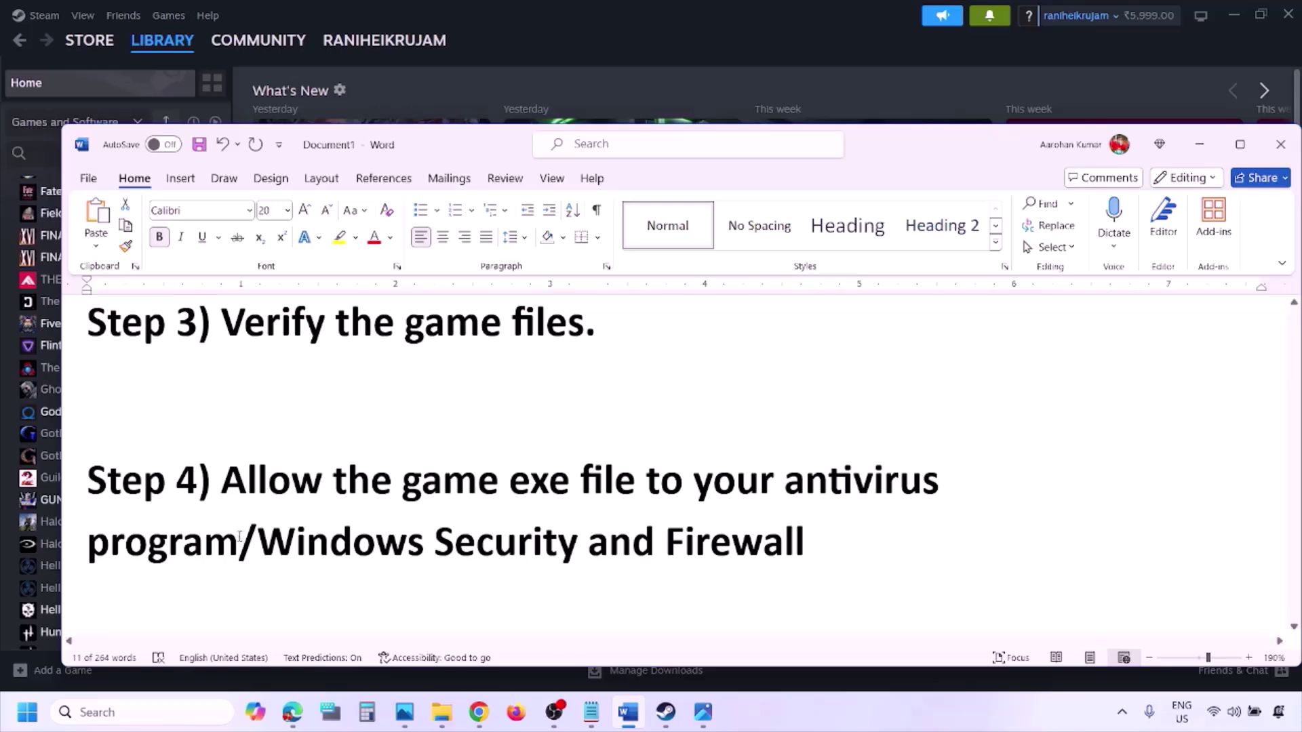
{"action": "left_click_drag", "start_coordinate": [266, 542], "coordinate": [585, 546]}
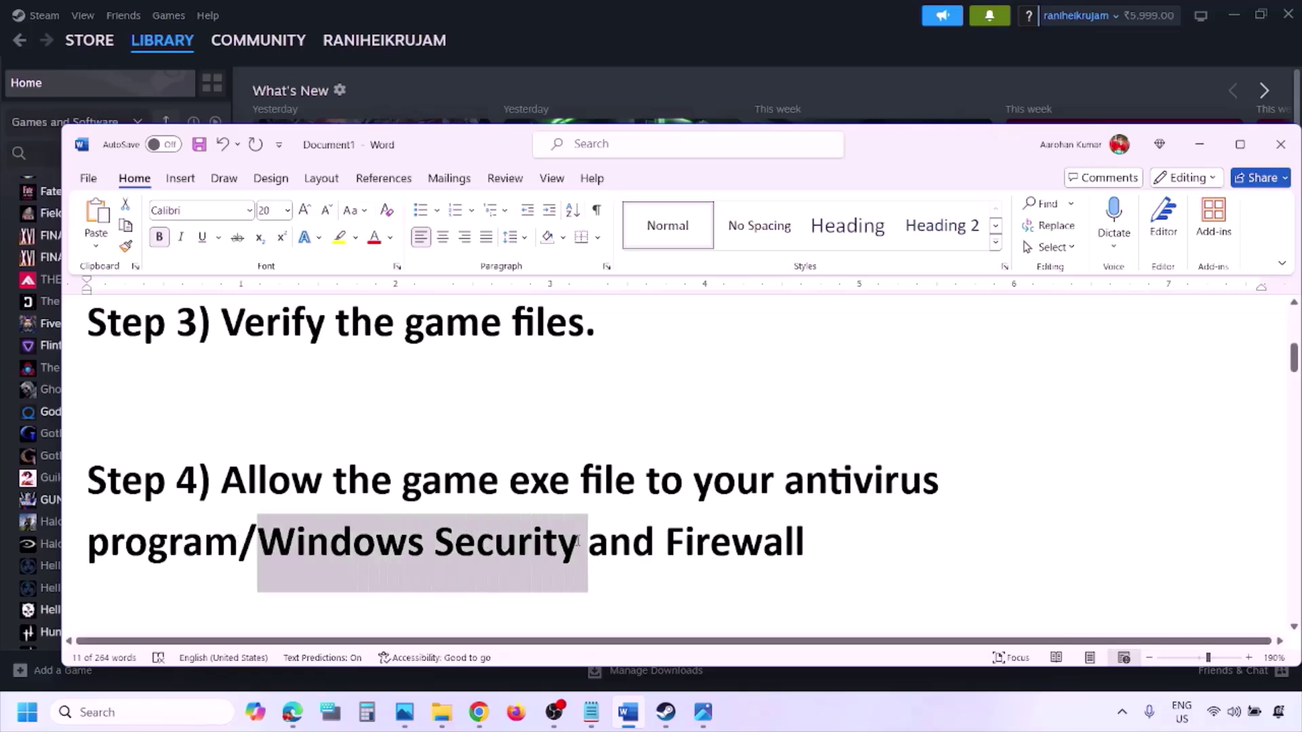
- Switch to Windows Settings and open Virus & threat protection under Privacy & security, Windows Security
{"action": "left_click", "coordinate": [866, 725]}
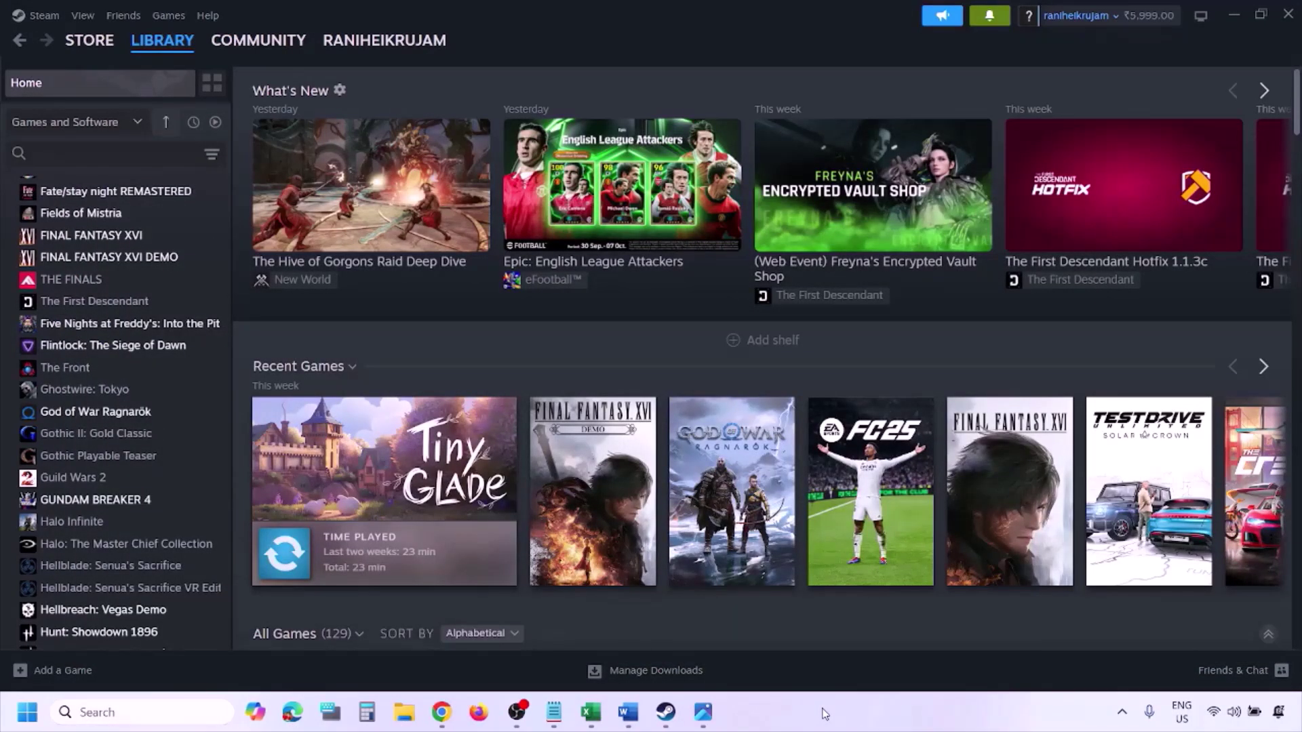
{"action": "key", "text": "super+i"}
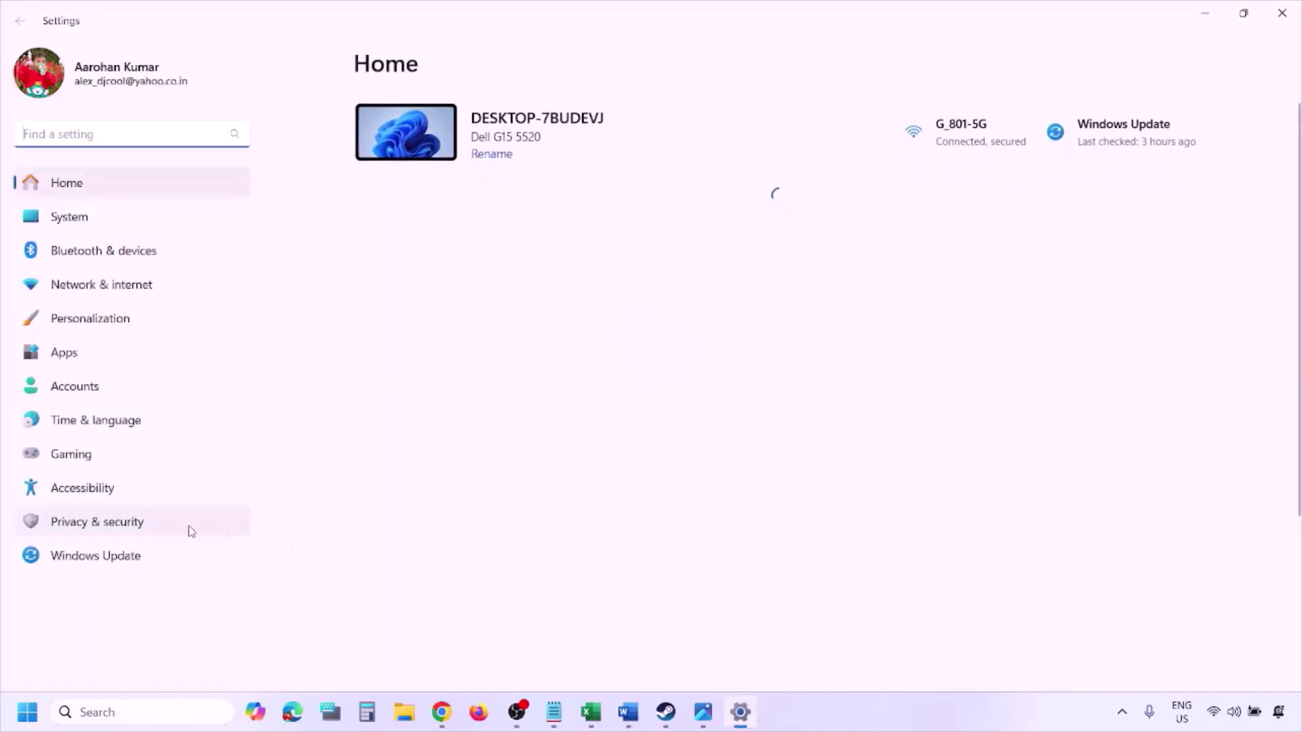
{"action": "left_click", "coordinate": [133, 528]}
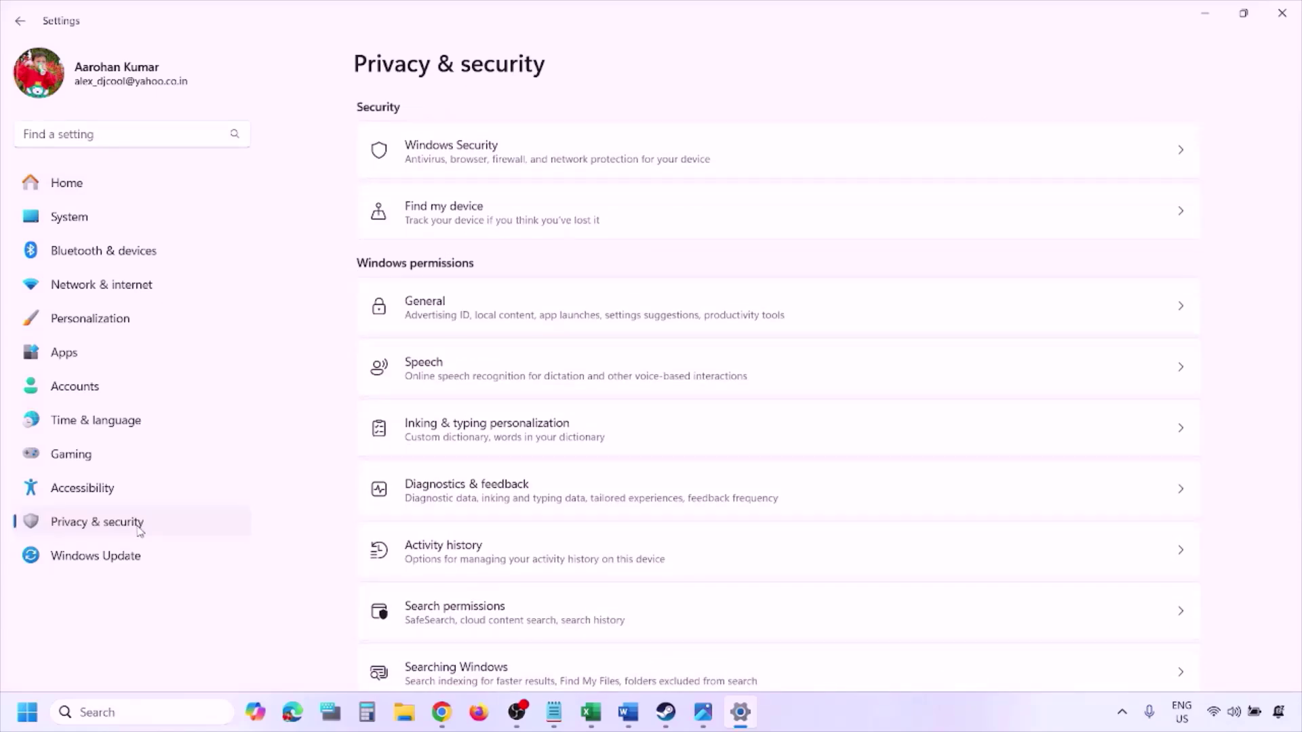
{"action": "left_click", "coordinate": [471, 161]}
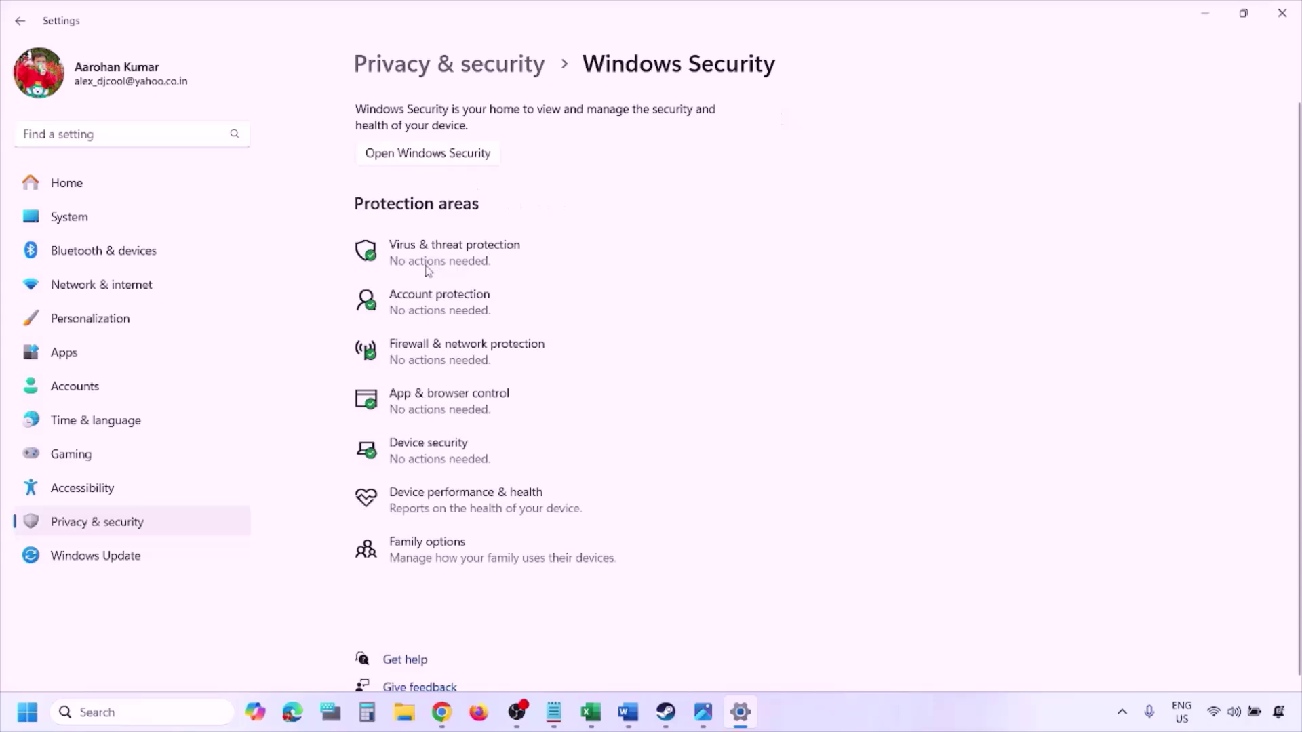
{"action": "left_click", "coordinate": [477, 261]}
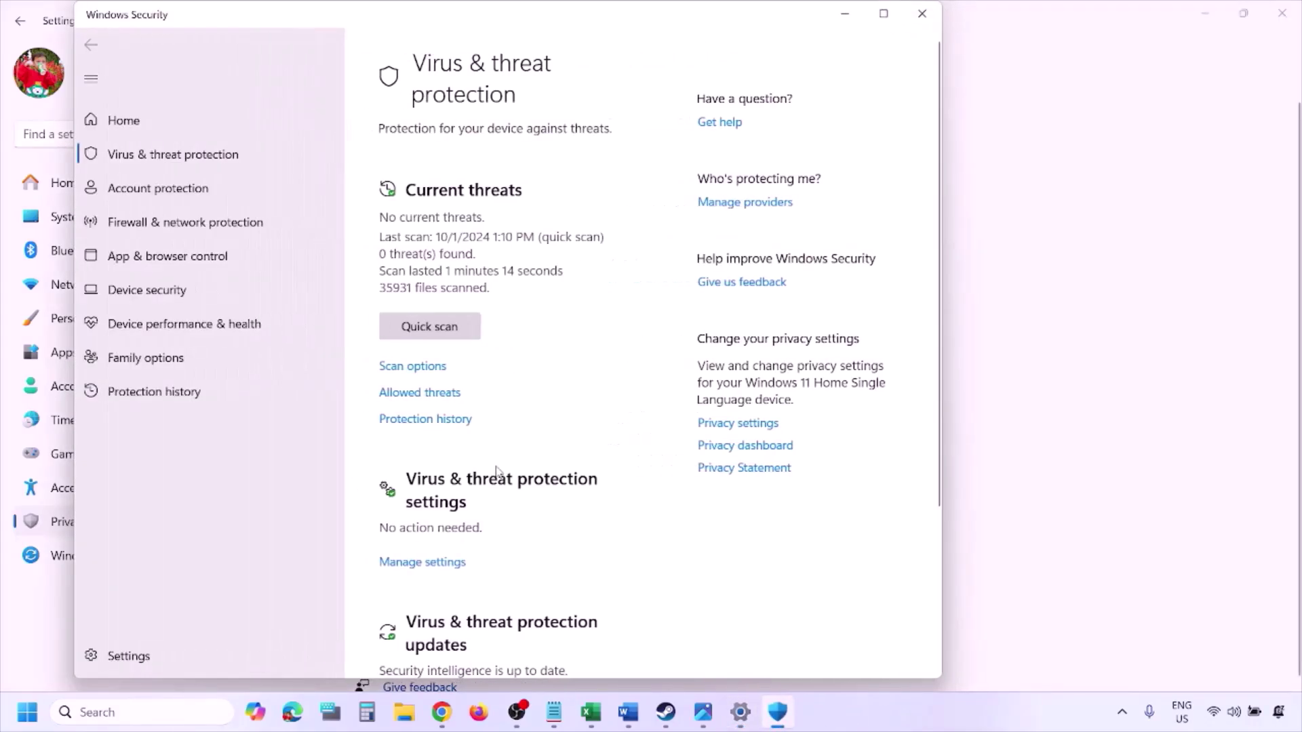
- Open Ransomware protection and view the list of apps allowed through Controlled folder access
{"action": "scroll", "coordinate": [495, 475], "scroll_direction": "down", "scroll_amount": 3}
{"action": "left_click", "coordinate": [477, 616]}
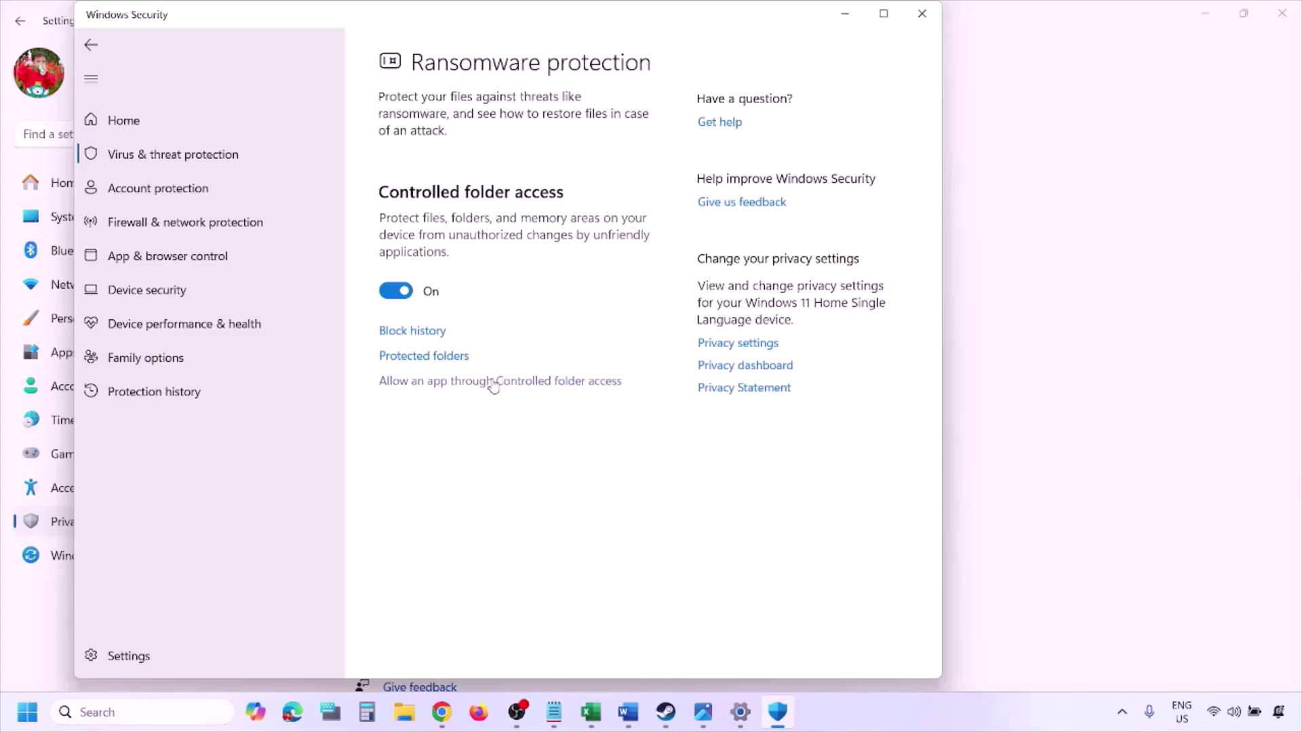
{"action": "left_click", "coordinate": [493, 382]}
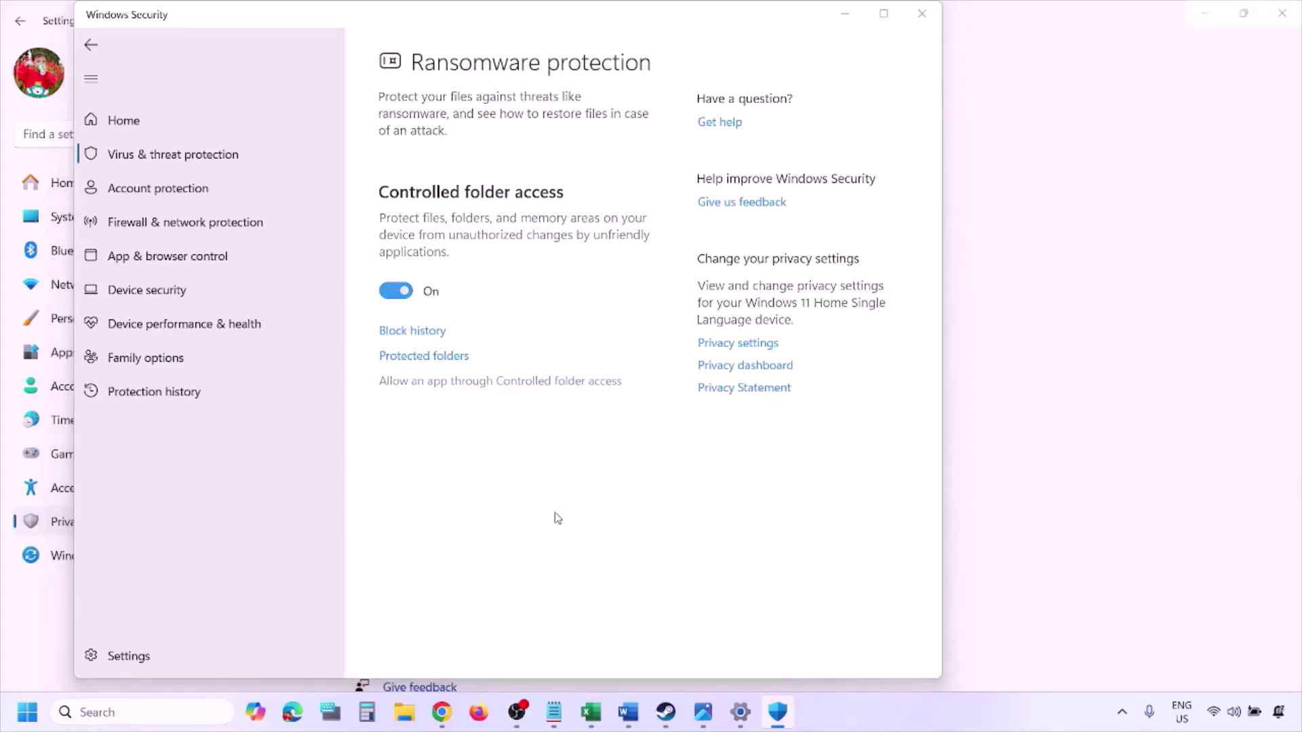
{"action": "scroll", "coordinate": [482, 221], "scroll_direction": "down", "scroll_amount": 3}
{"action": "scroll", "coordinate": [483, 220], "scroll_direction": "up", "scroll_amount": 3}
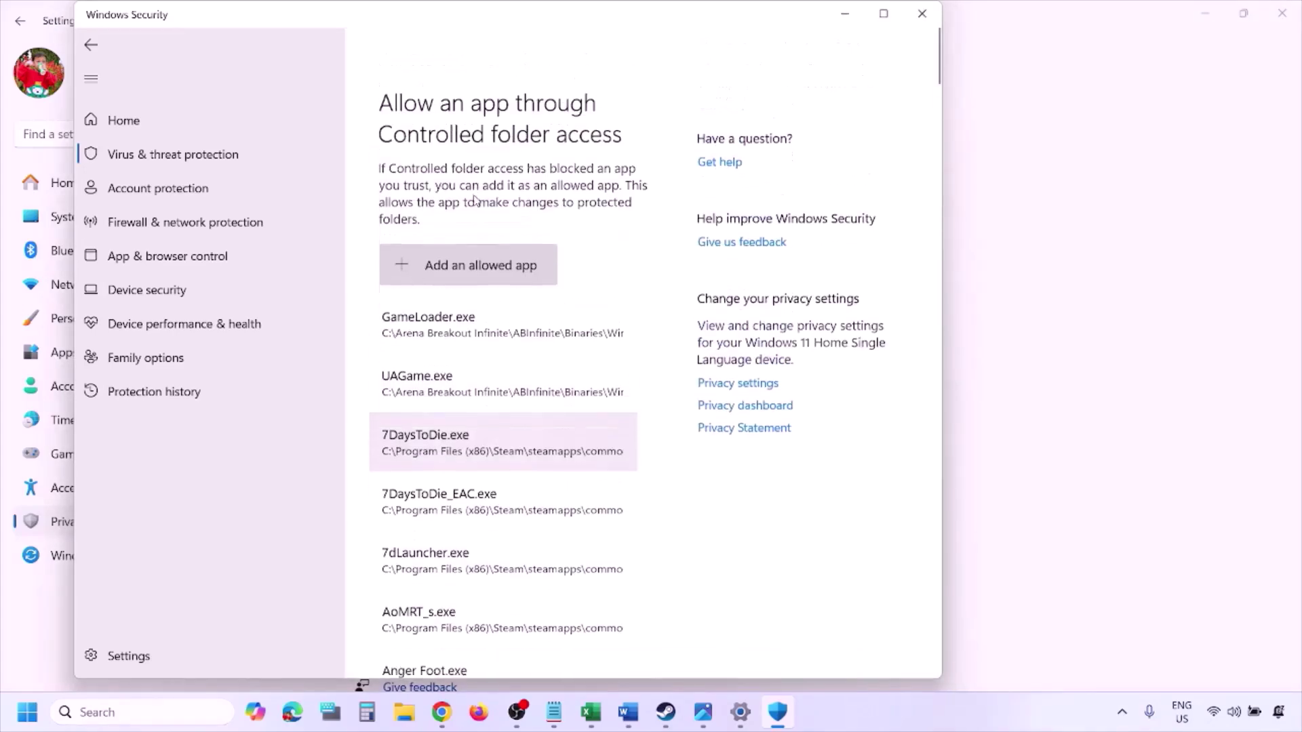
- Start adding an allowed app from all apps and browse to C:\Program Files (x86)
{"action": "left_click", "coordinate": [484, 226]}
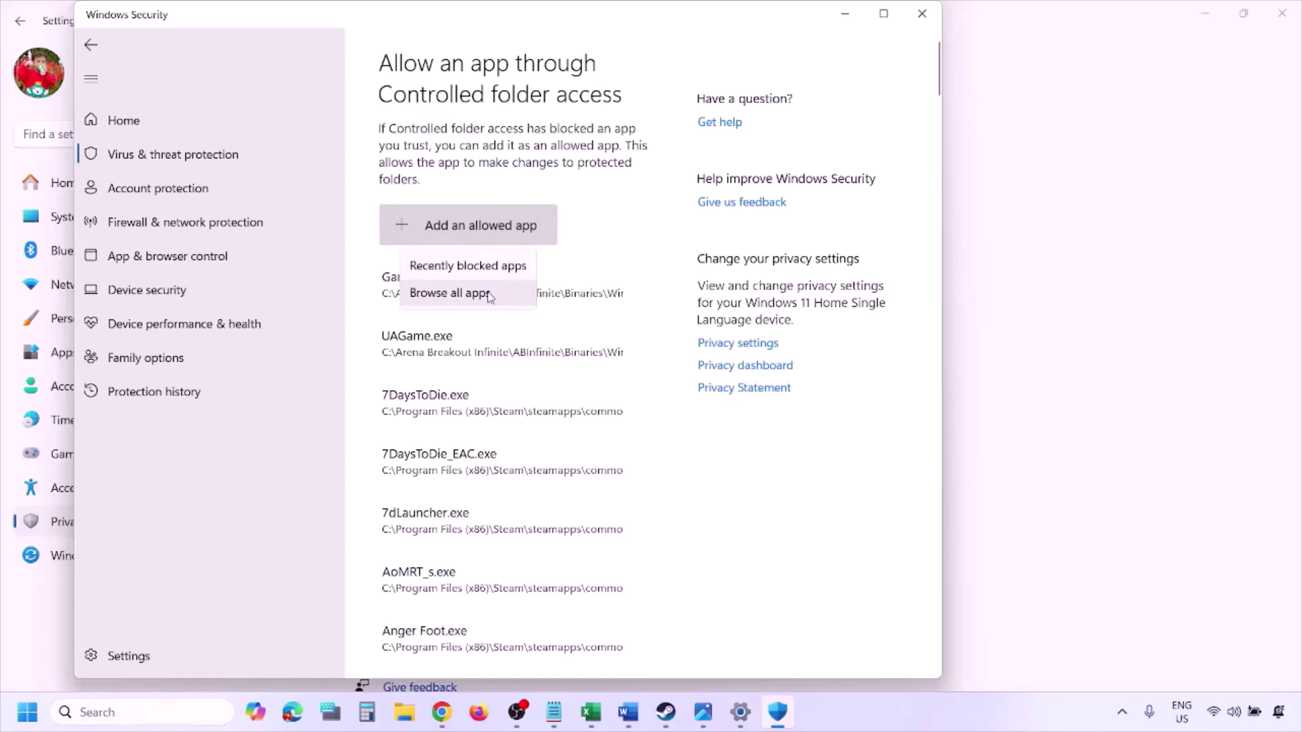
{"action": "left_click", "coordinate": [487, 293]}
{"action": "left_click", "coordinate": [143, 360]}
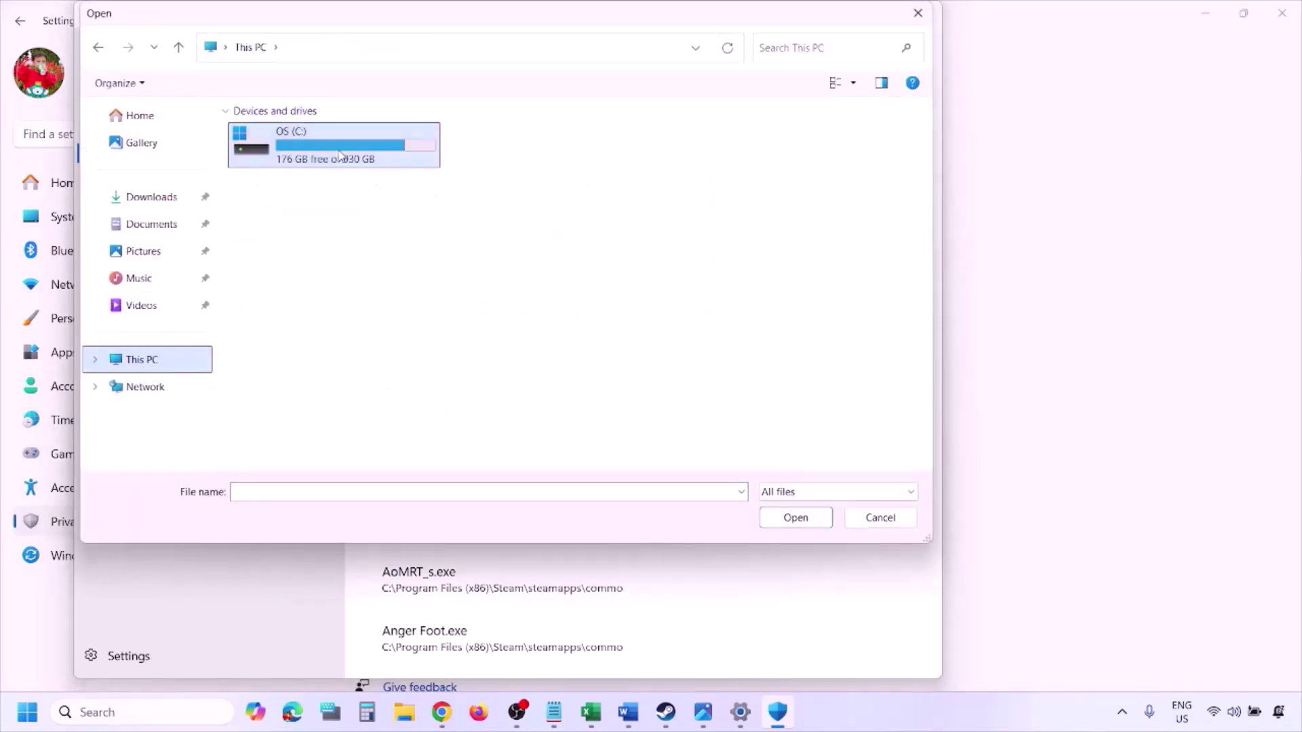
{"action": "double_click", "coordinate": [340, 155]}
{"action": "scroll", "coordinate": [341, 157], "scroll_direction": "down", "scroll_amount": 5}
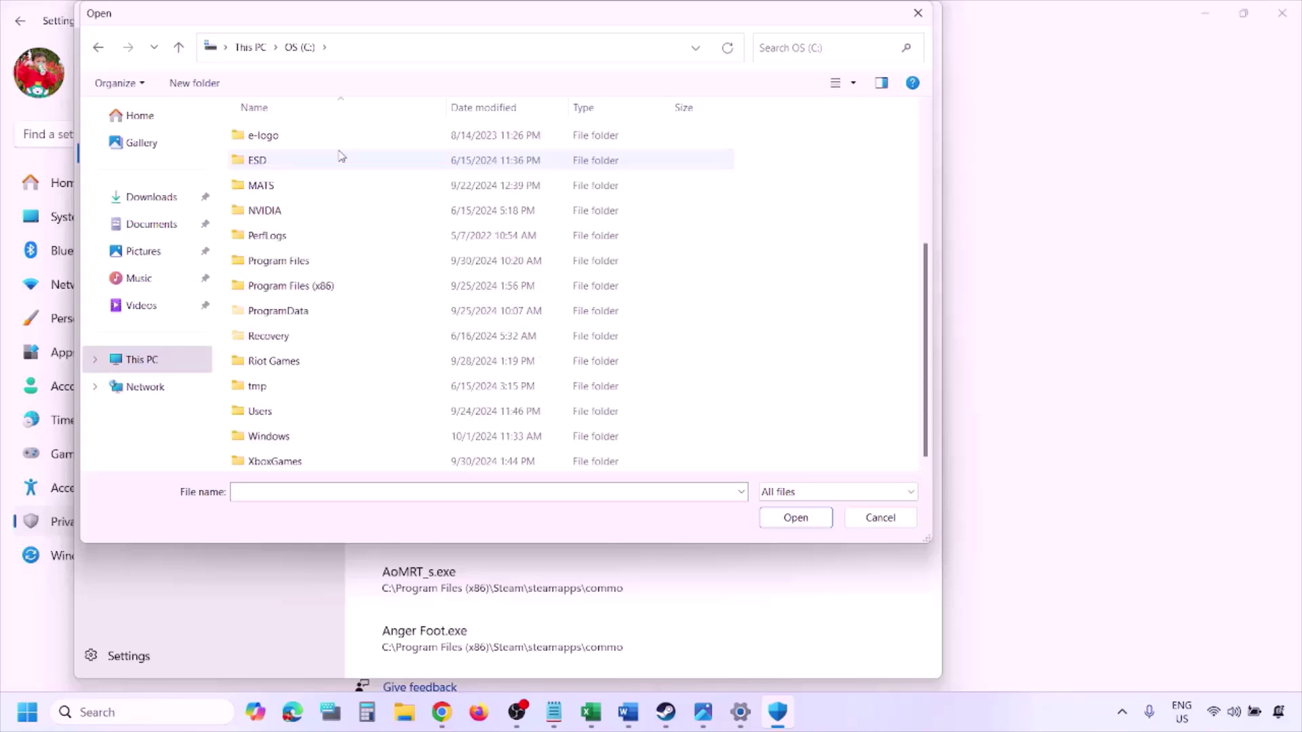
{"action": "double_click", "coordinate": [328, 285]}
- Browse into Steam\steamapps to locate the game's folder, and cancel the file selection
{"action": "scroll", "coordinate": [327, 285], "scroll_direction": "down", "scroll_amount": 4}
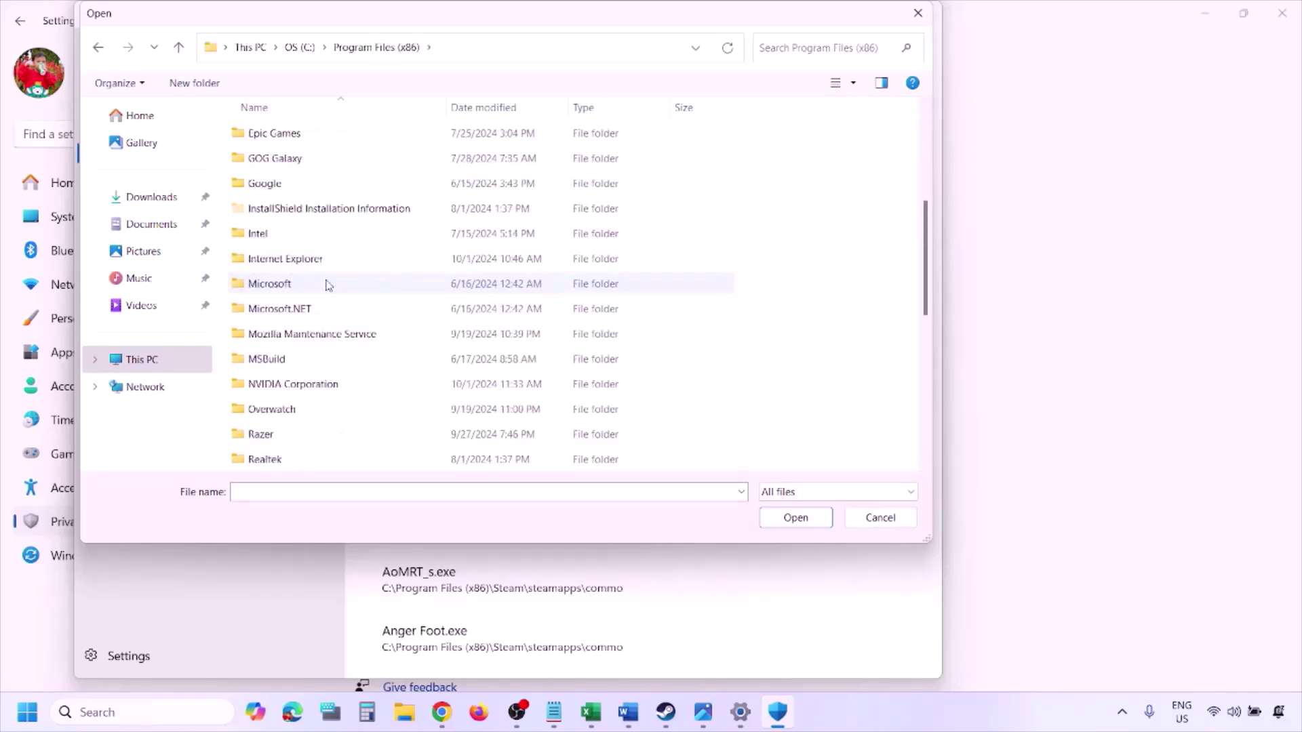
{"action": "scroll", "coordinate": [328, 285], "scroll_direction": "down", "scroll_amount": 4}
{"action": "double_click", "coordinate": [291, 234]}
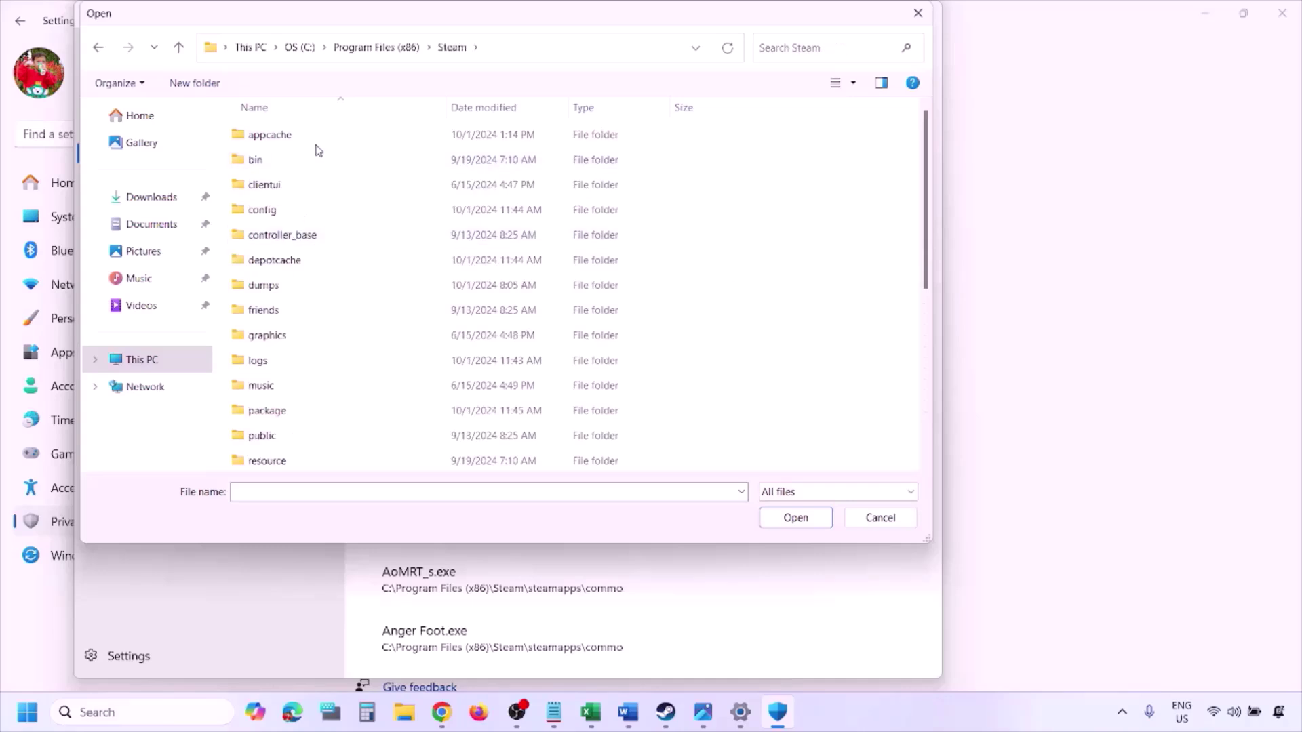
{"action": "scroll", "coordinate": [301, 298], "scroll_direction": "down", "scroll_amount": 4}
{"action": "left_click", "coordinate": [297, 263]}
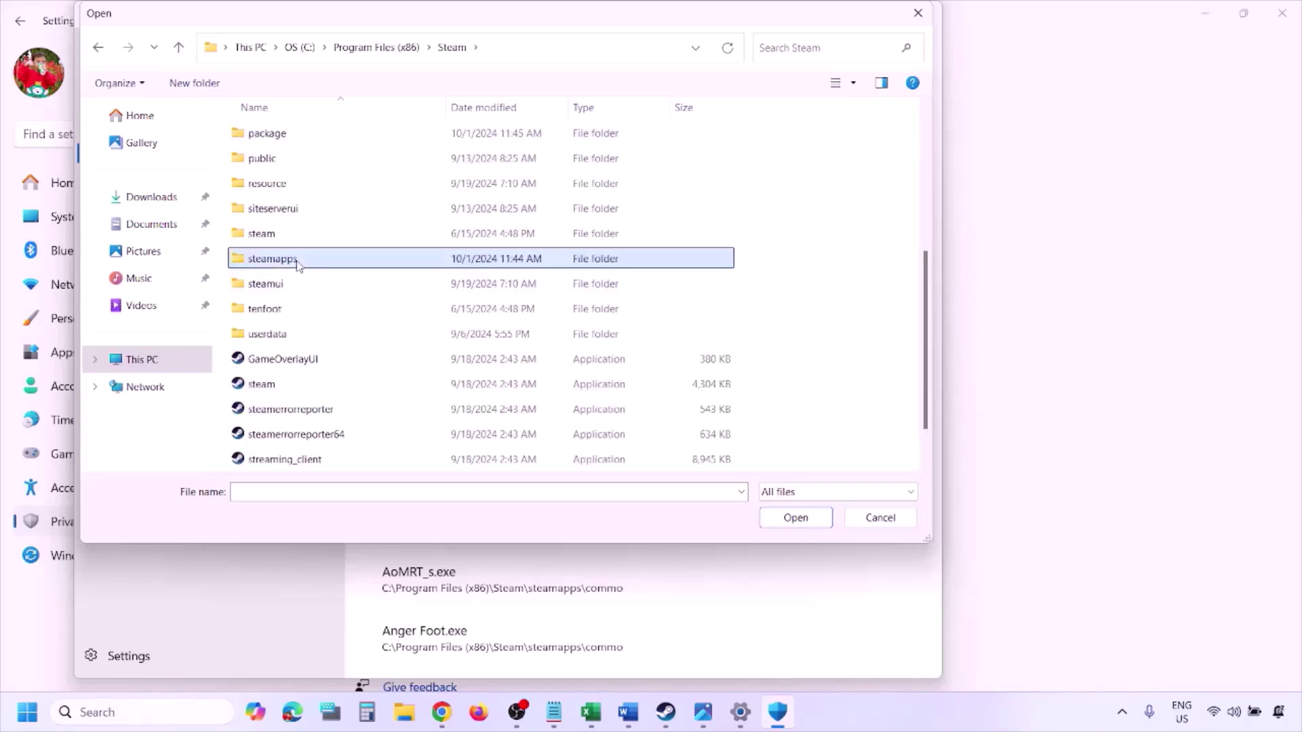
{"action": "double_click", "coordinate": [297, 263]}
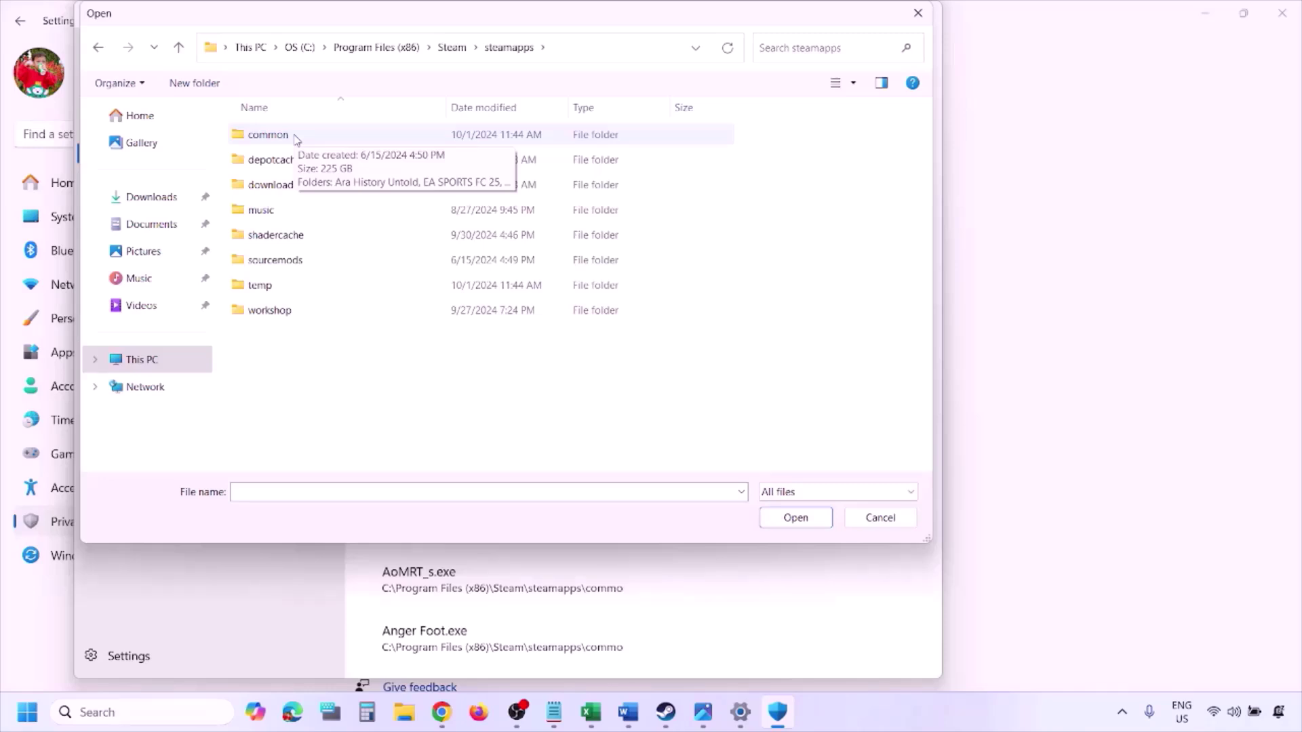
{"action": "left_click", "coordinate": [880, 518]}
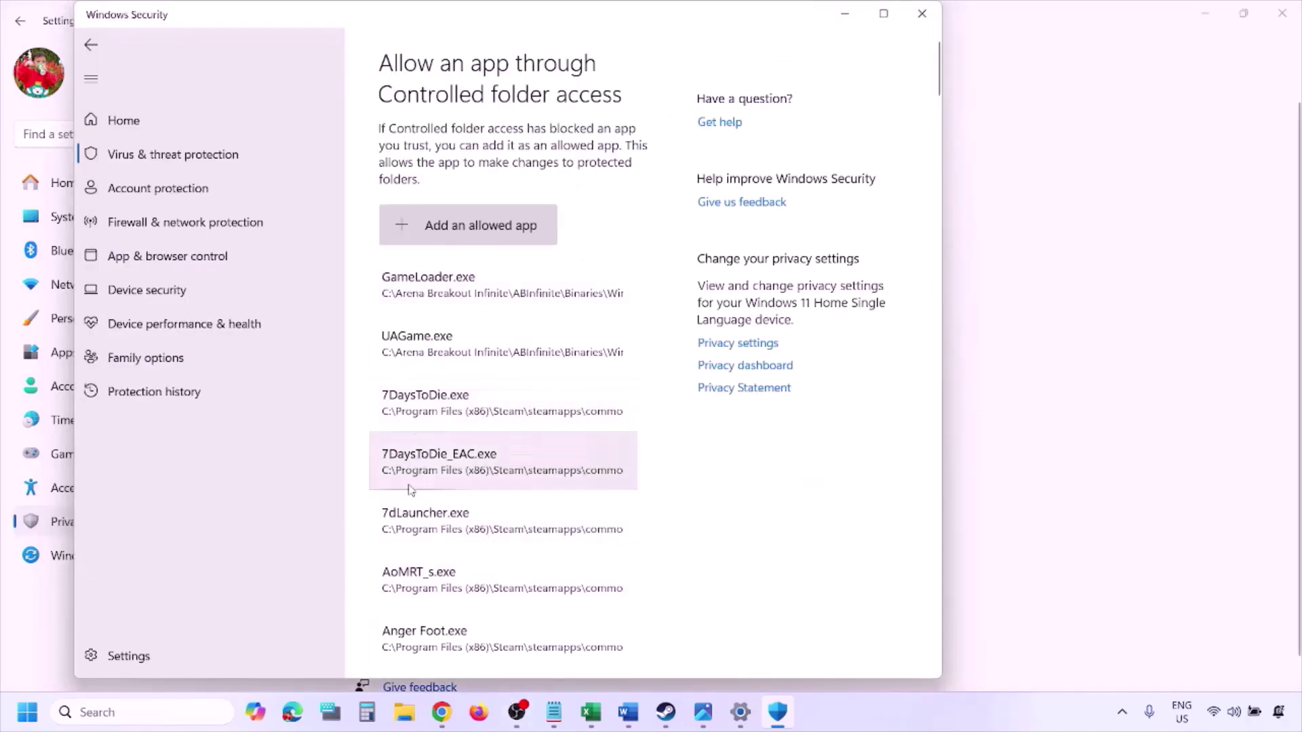
- Switch to Control Panel and open the list of apps allowed through Windows Defender Firewall
{"action": "left_click", "coordinate": [135, 712]}
{"action": "type", "text": "ontrol"}
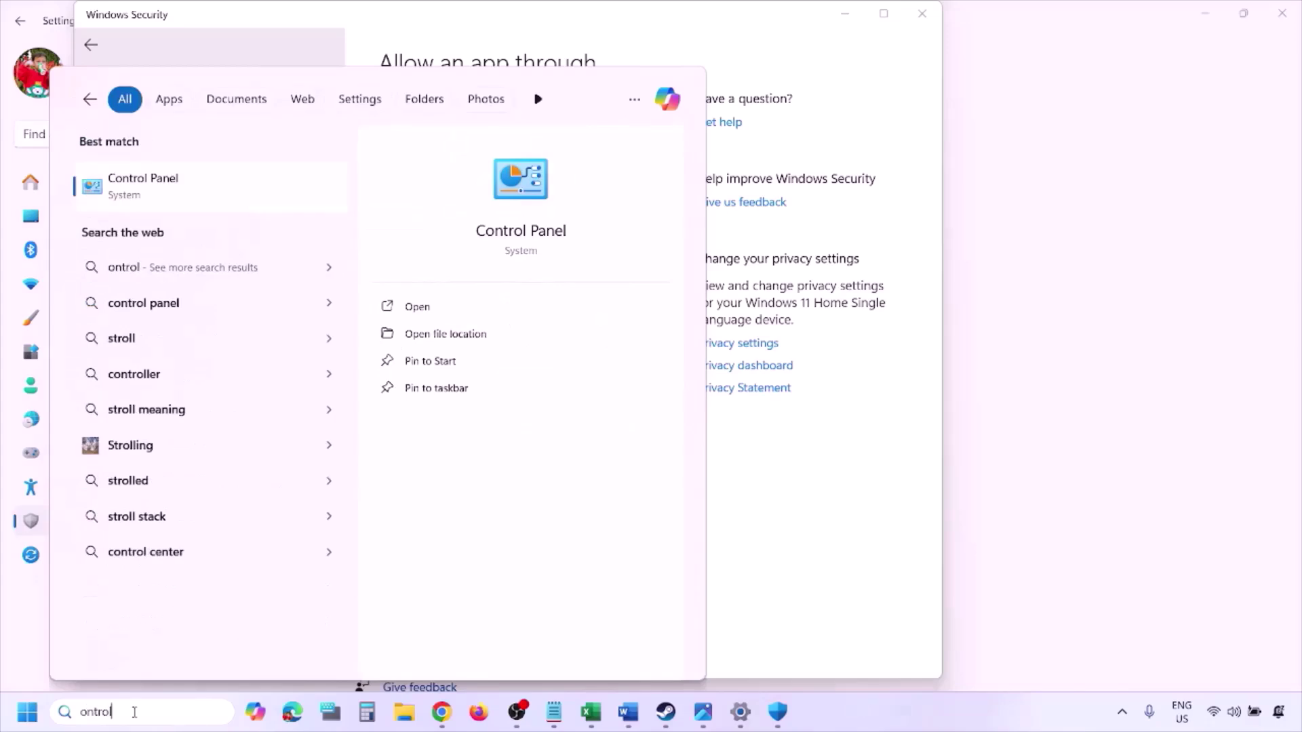
{"action": "key", "text": "Return"}
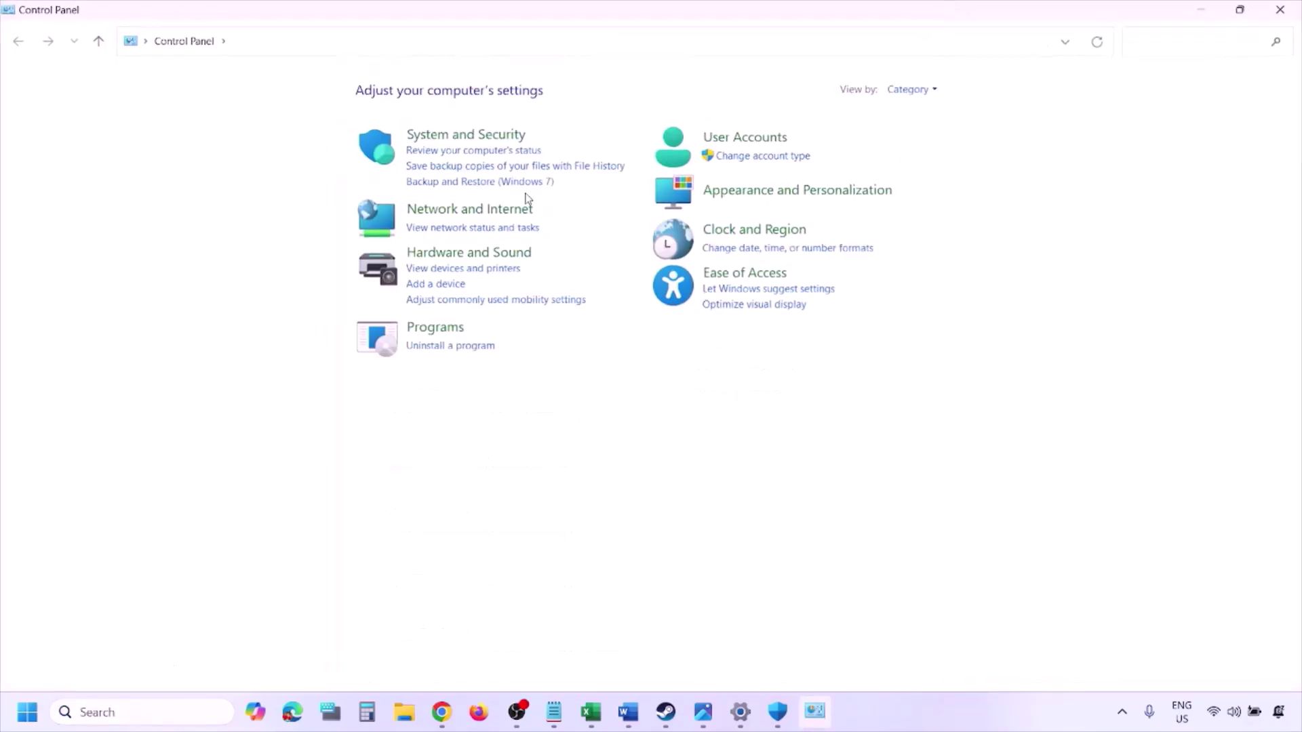
{"action": "left_click", "coordinate": [449, 136]}
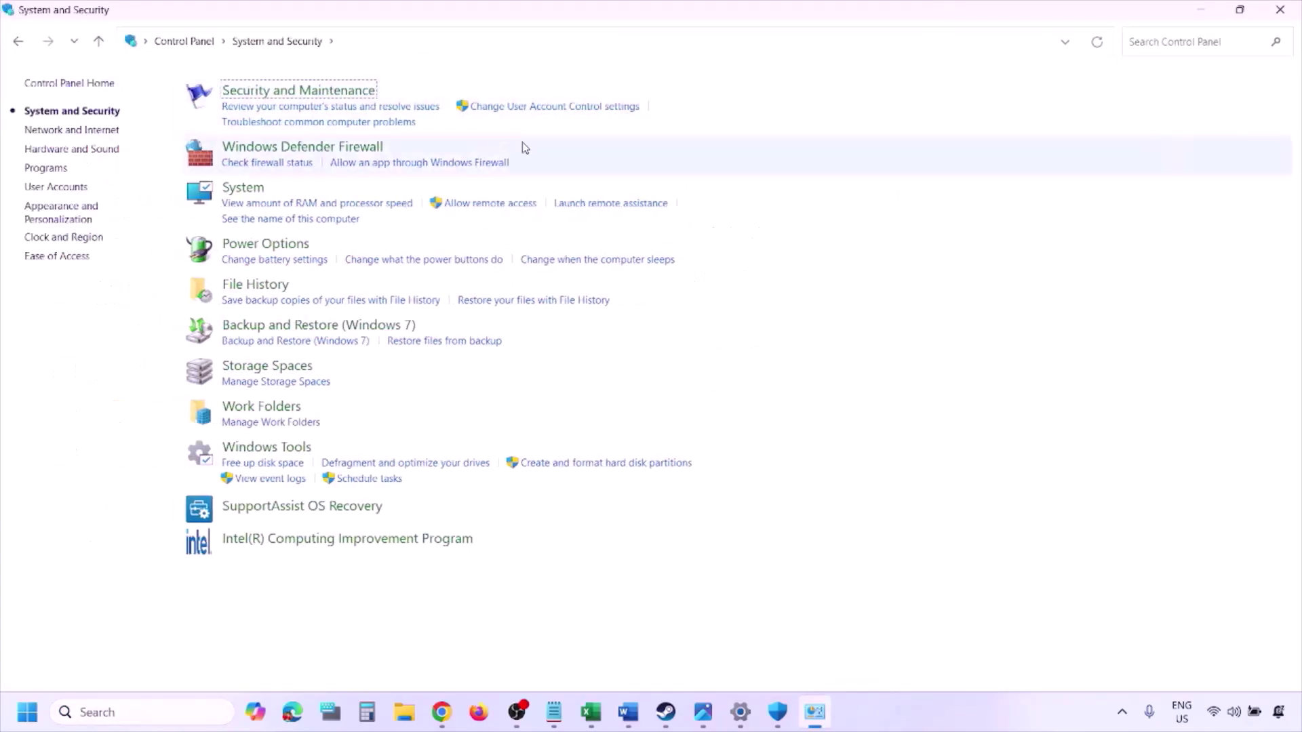
{"action": "left_click", "coordinate": [351, 147]}
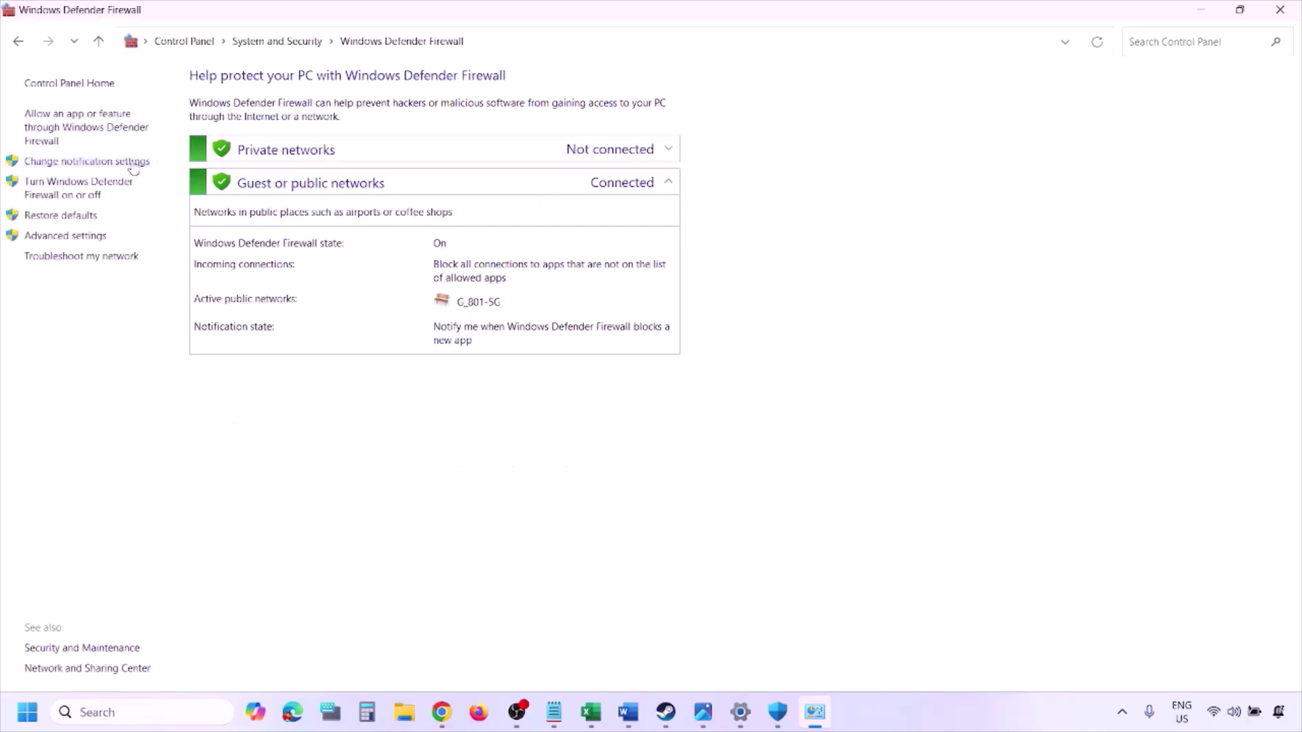
{"action": "left_click", "coordinate": [89, 125]}
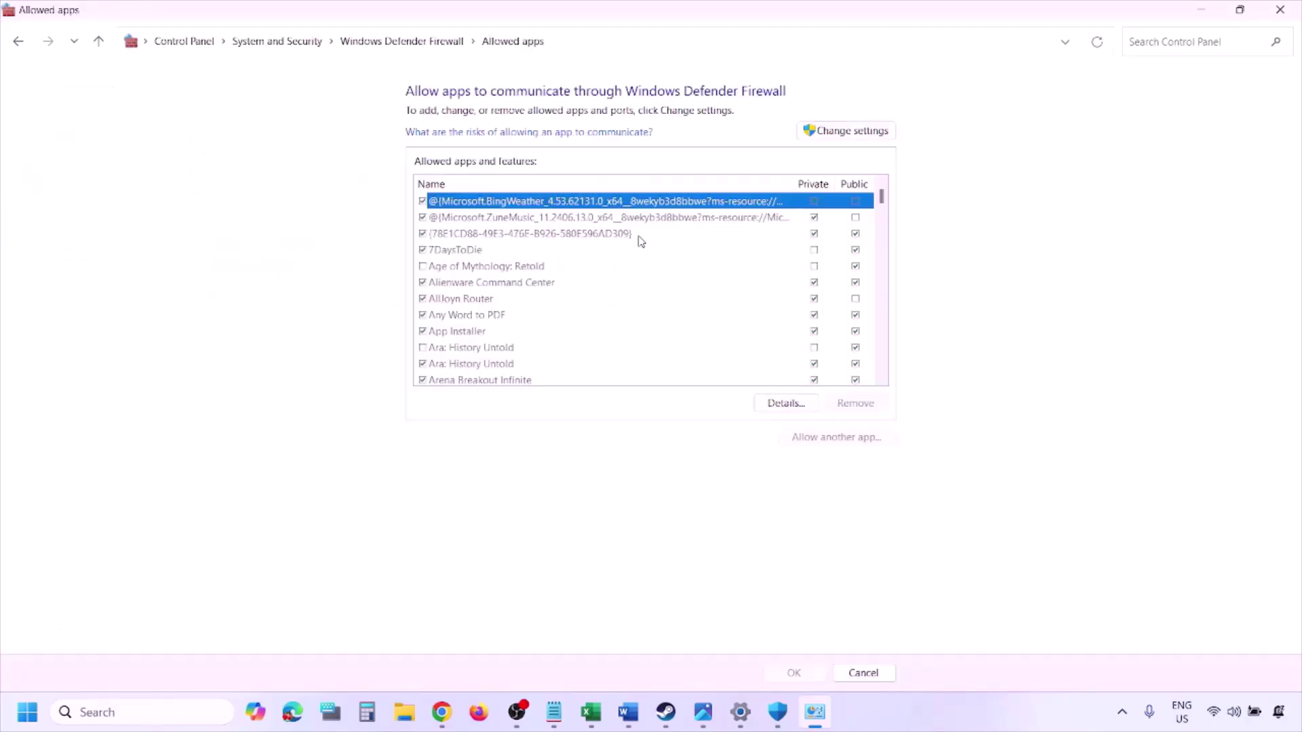
- Try adding another app to the firewall's allowed list by browsing This PC, cancel, and close Control Panel
{"action": "left_click", "coordinate": [874, 130]}
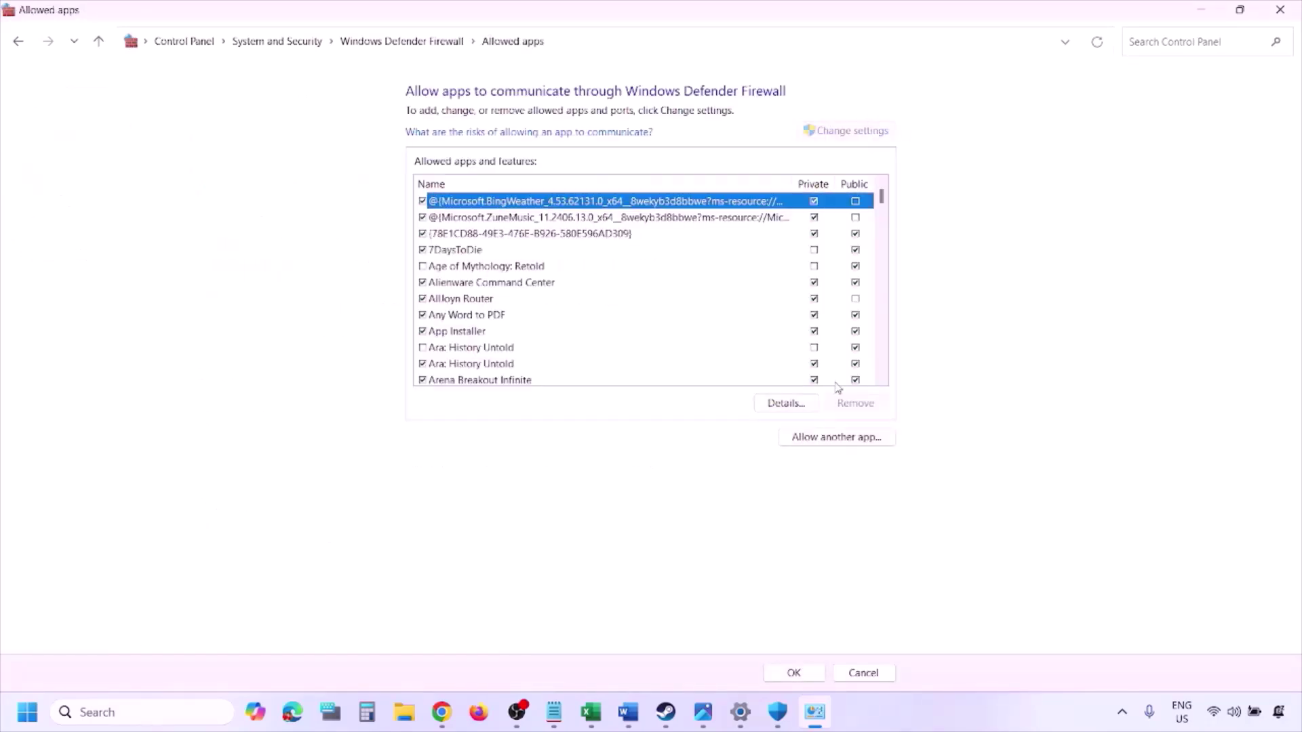
{"action": "left_click", "coordinate": [838, 438]}
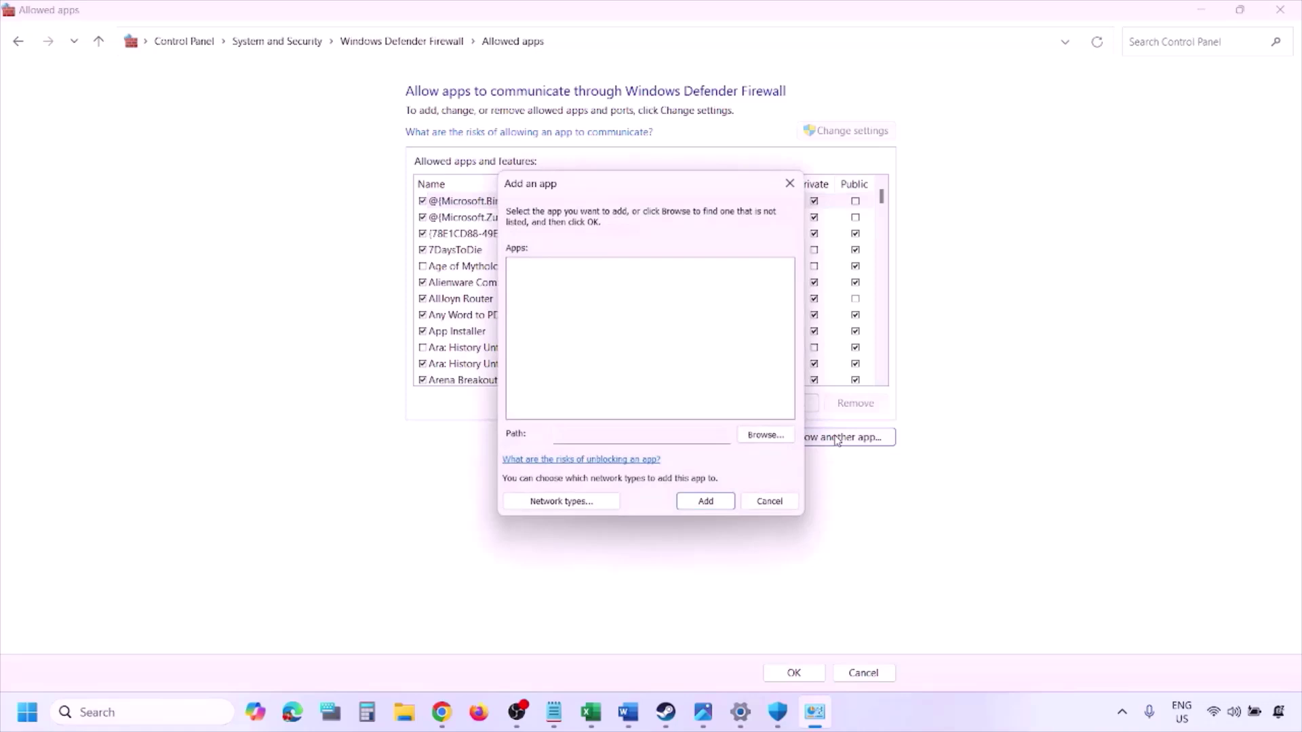
{"action": "left_click", "coordinate": [770, 438]}
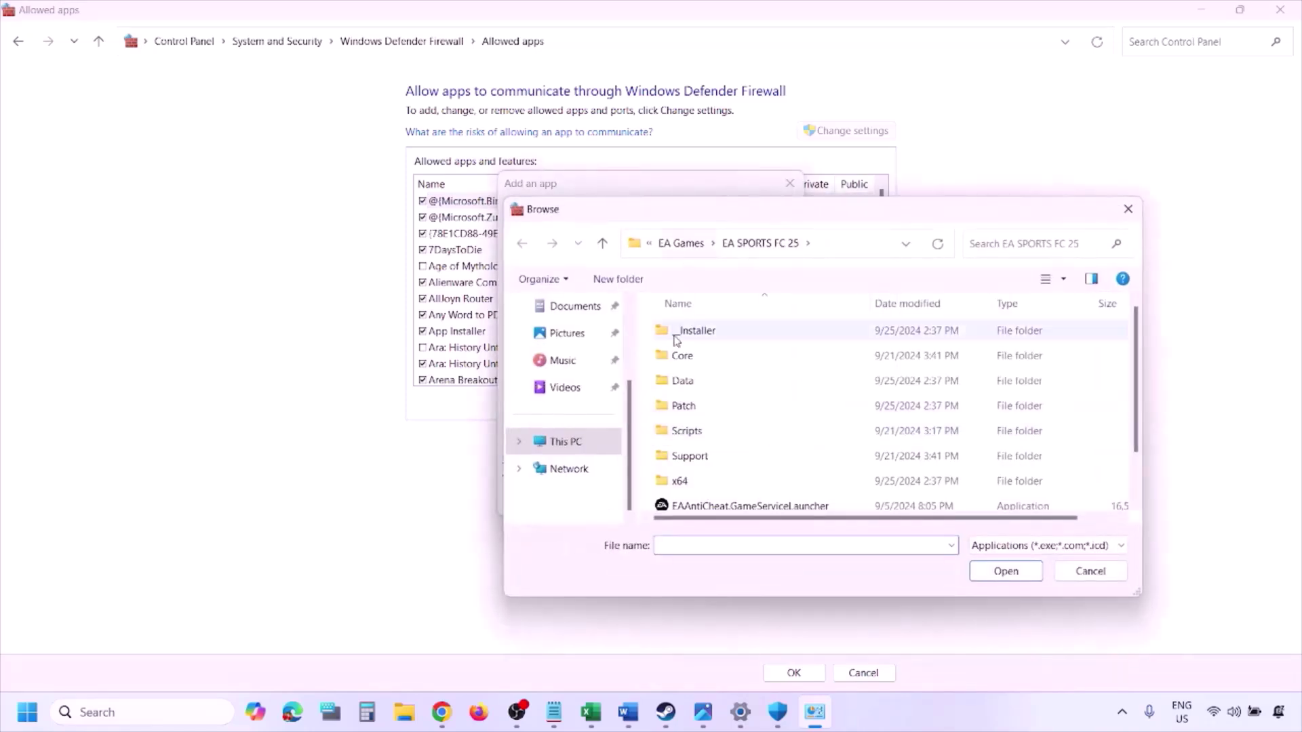
{"action": "left_click", "coordinate": [597, 447]}
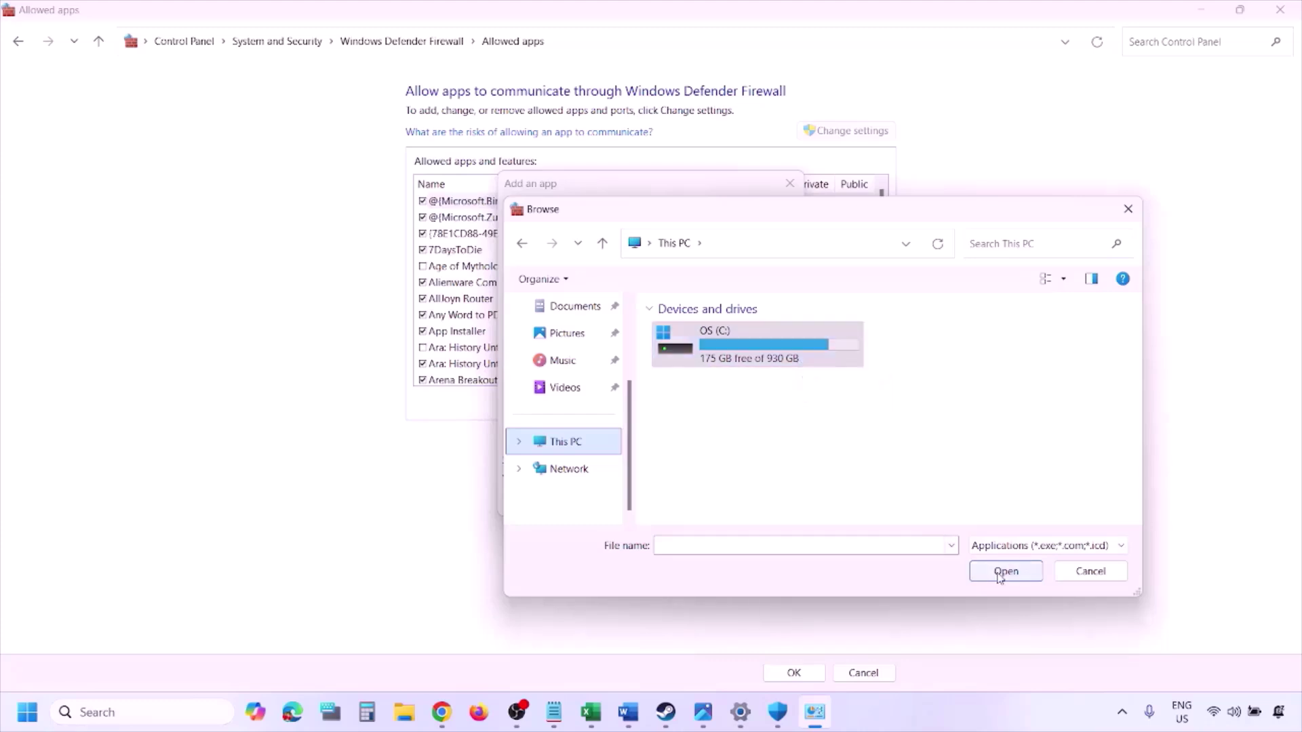
{"action": "left_click", "coordinate": [1089, 574]}
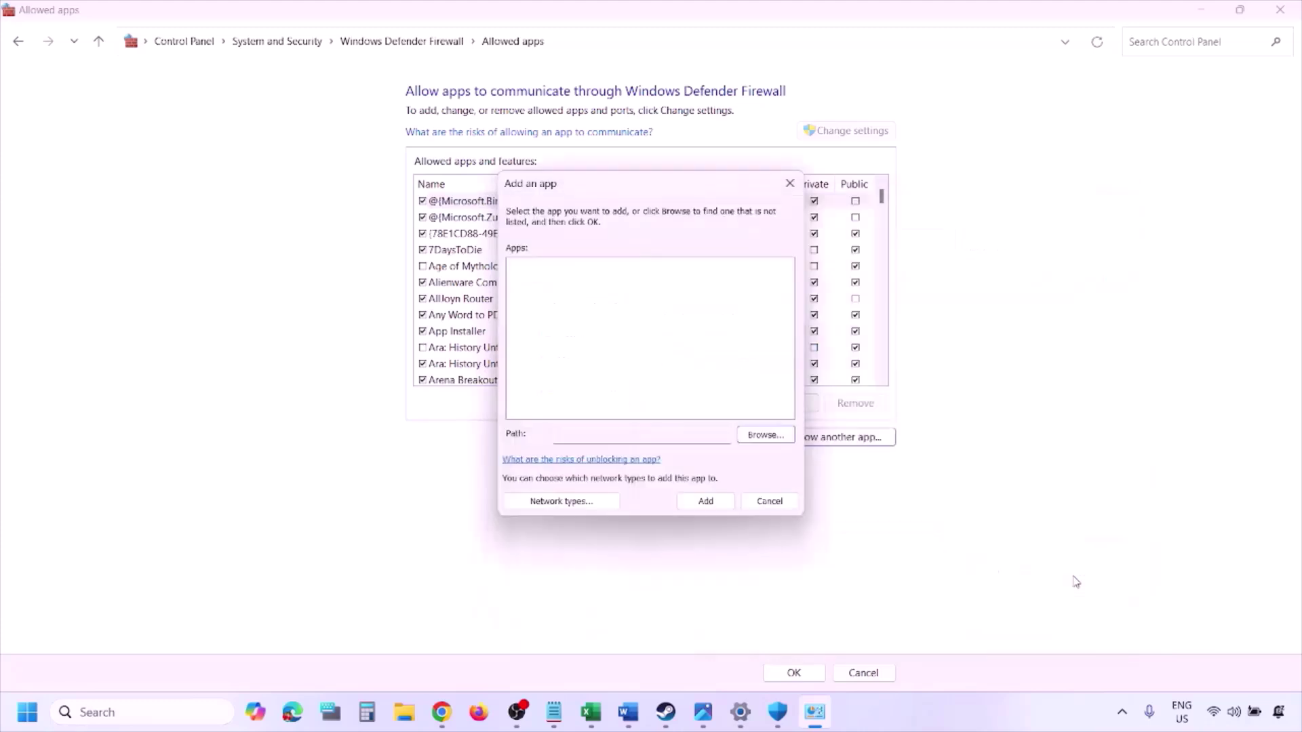
{"action": "left_click", "coordinate": [761, 505]}
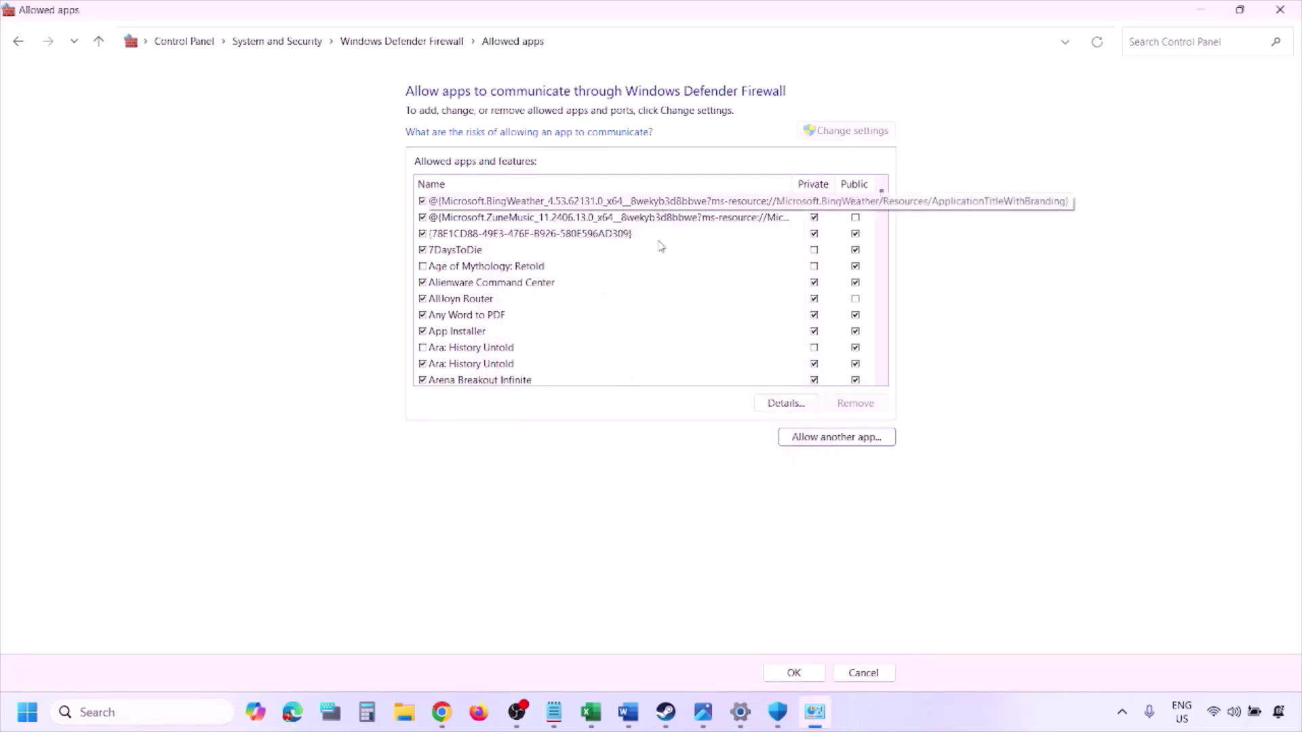
{"action": "left_click", "coordinate": [1283, 7]}
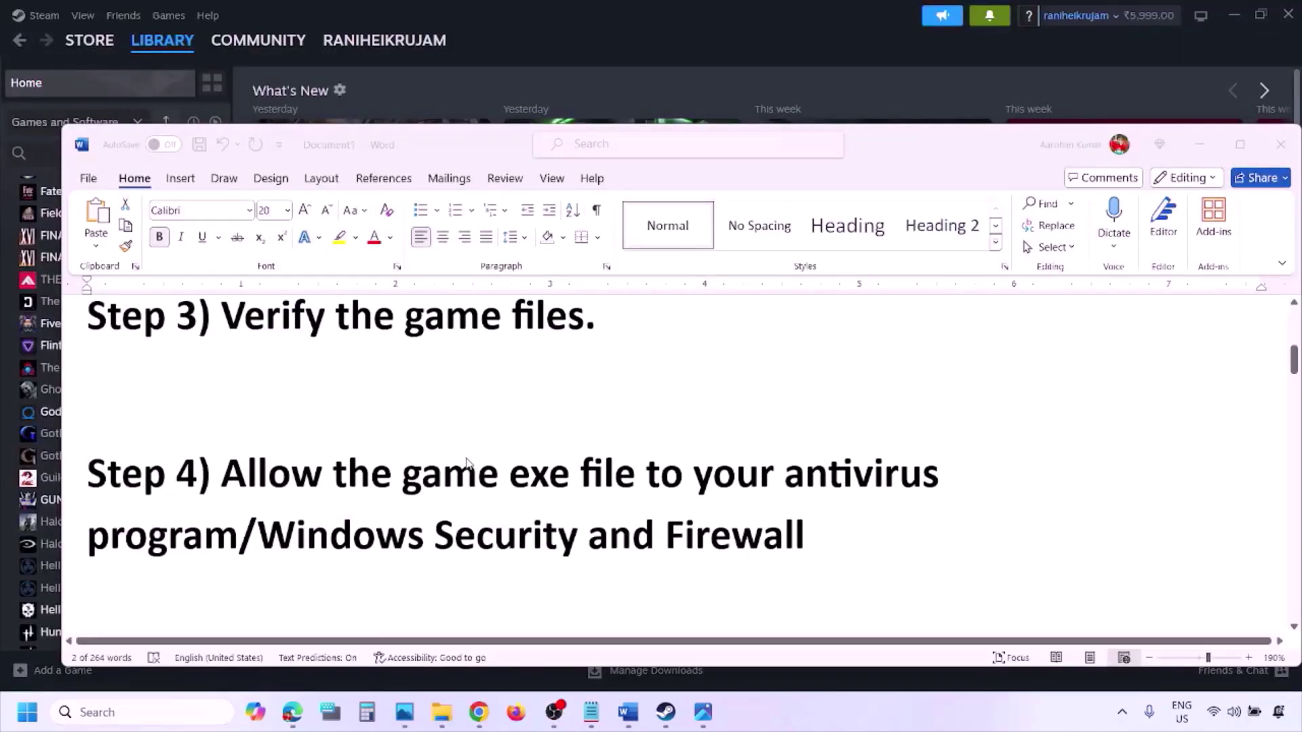
- Go to Step 5 of the Word document and highlight parts of its heading and the NVIDIA driver download link
{"action": "scroll", "coordinate": [467, 463], "scroll_direction": "down", "scroll_amount": 5}
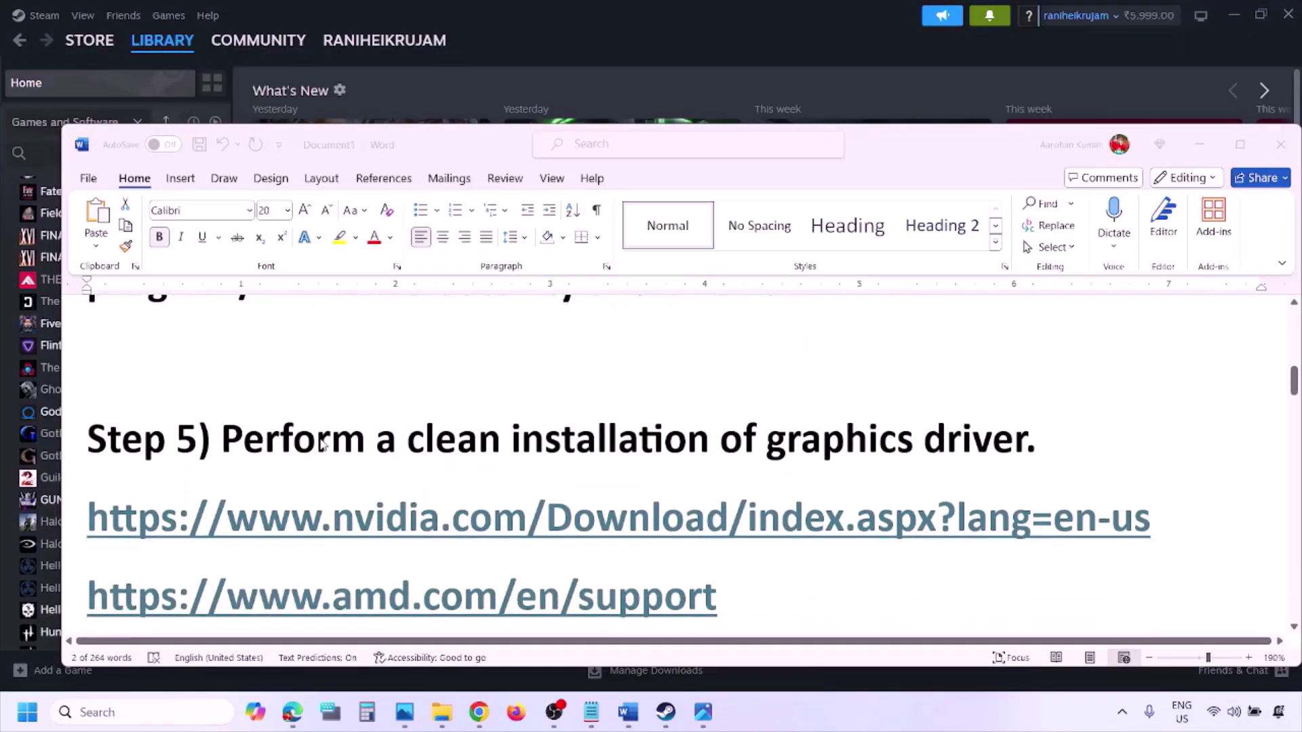
{"action": "double_click", "coordinate": [317, 444]}
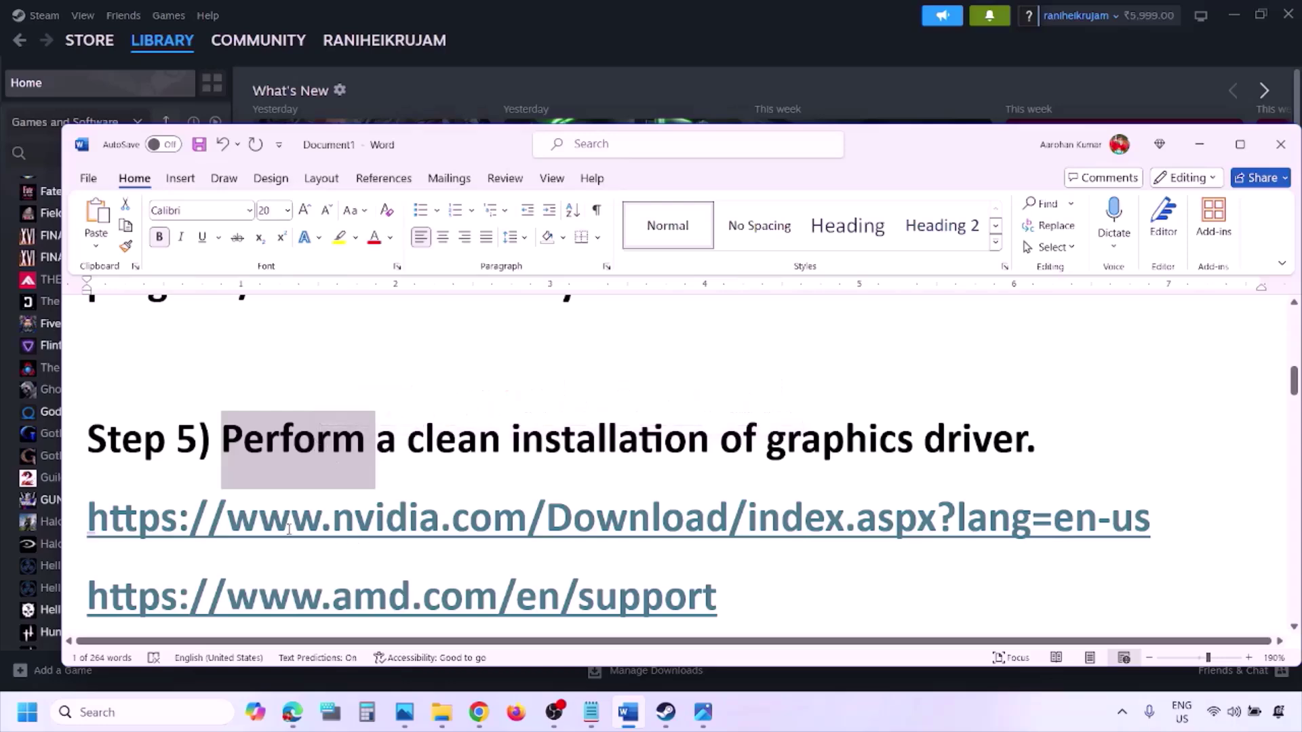
{"action": "left_click_drag", "start_coordinate": [291, 518], "coordinate": [468, 518]}
{"action": "scroll", "coordinate": [468, 533], "scroll_direction": "down", "scroll_amount": 1}
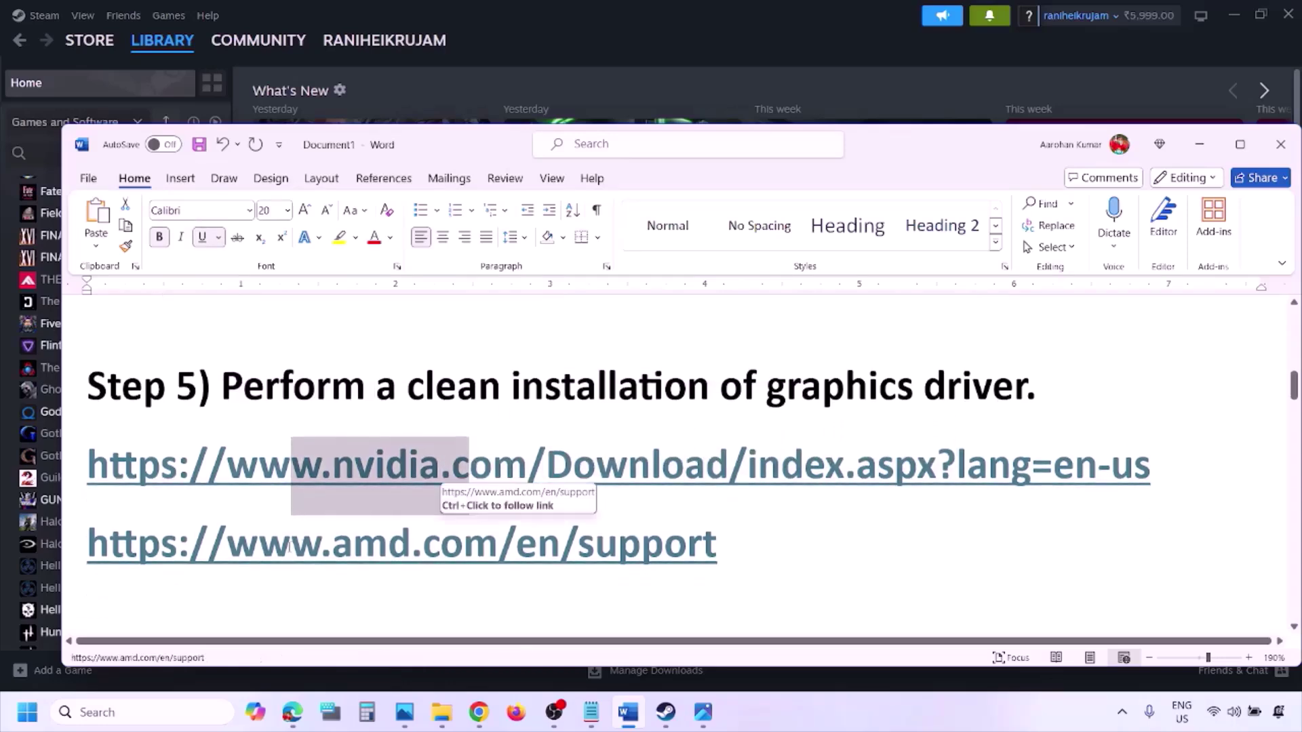
- Switch to the NVIDIA drivers page in Chrome and search for the GeForce RTX 3050 Laptop GPU driver for Windows 11
{"action": "left_click", "coordinate": [856, 702]}
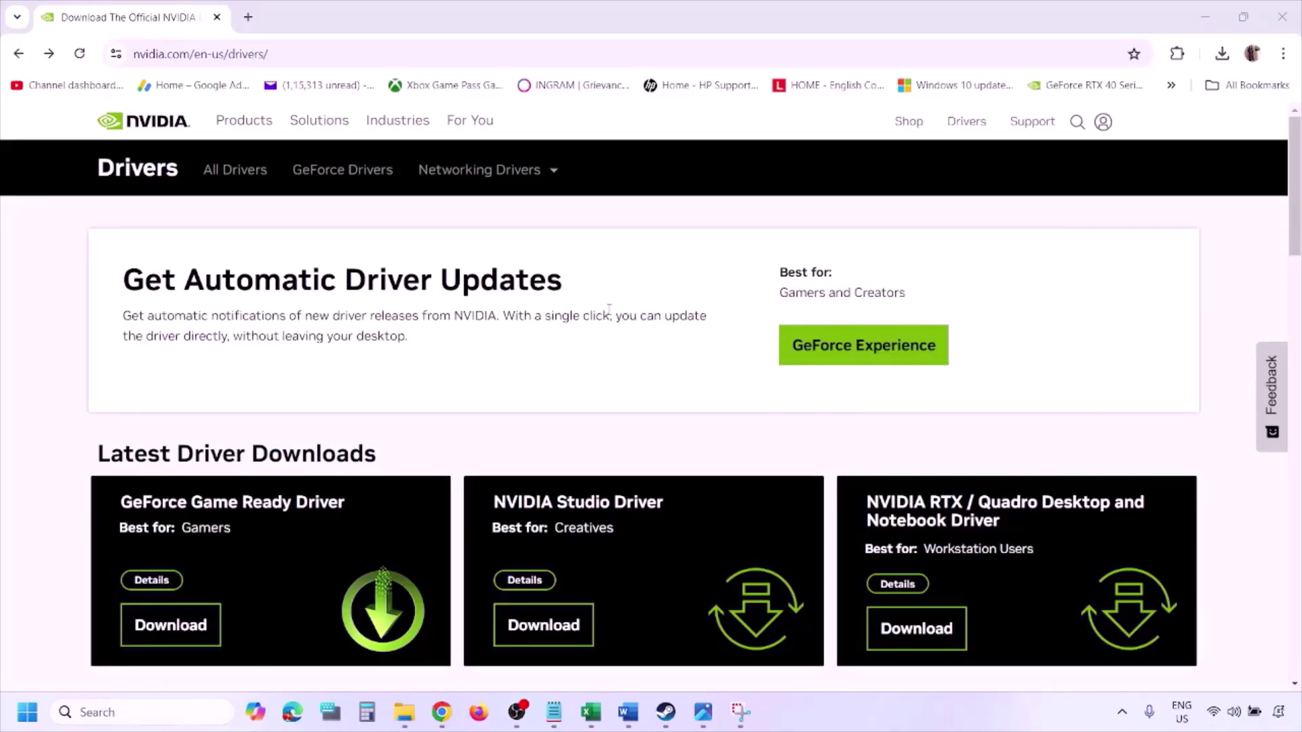
{"action": "scroll", "coordinate": [305, 415], "scroll_direction": "down", "scroll_amount": 8}
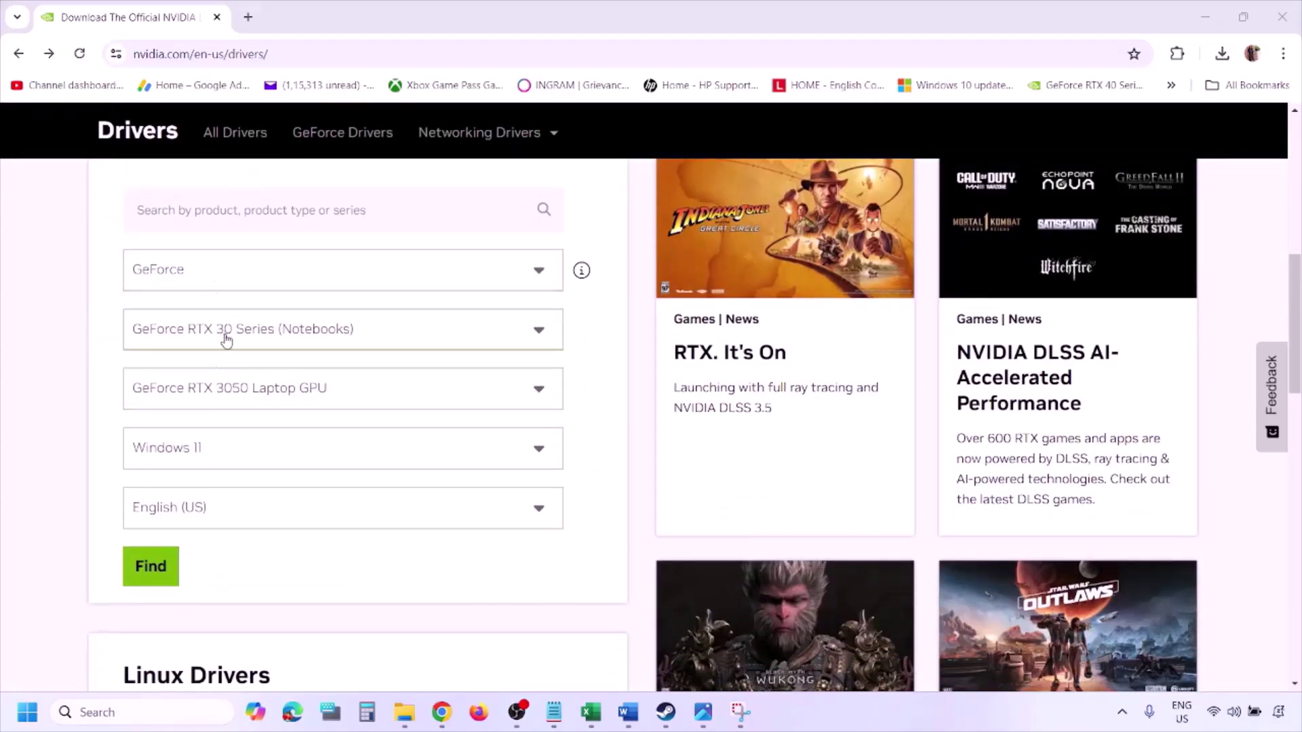
{"action": "left_click", "coordinate": [216, 453]}
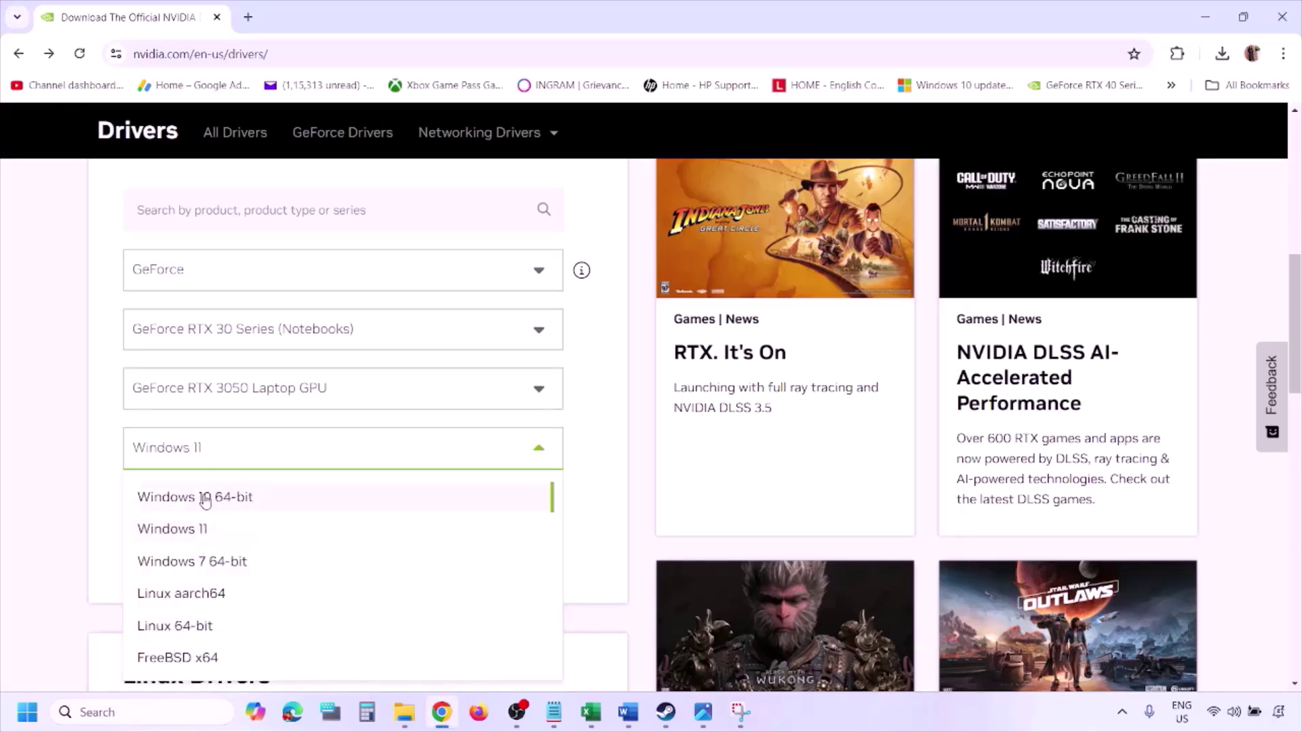
{"action": "left_click", "coordinate": [189, 532]}
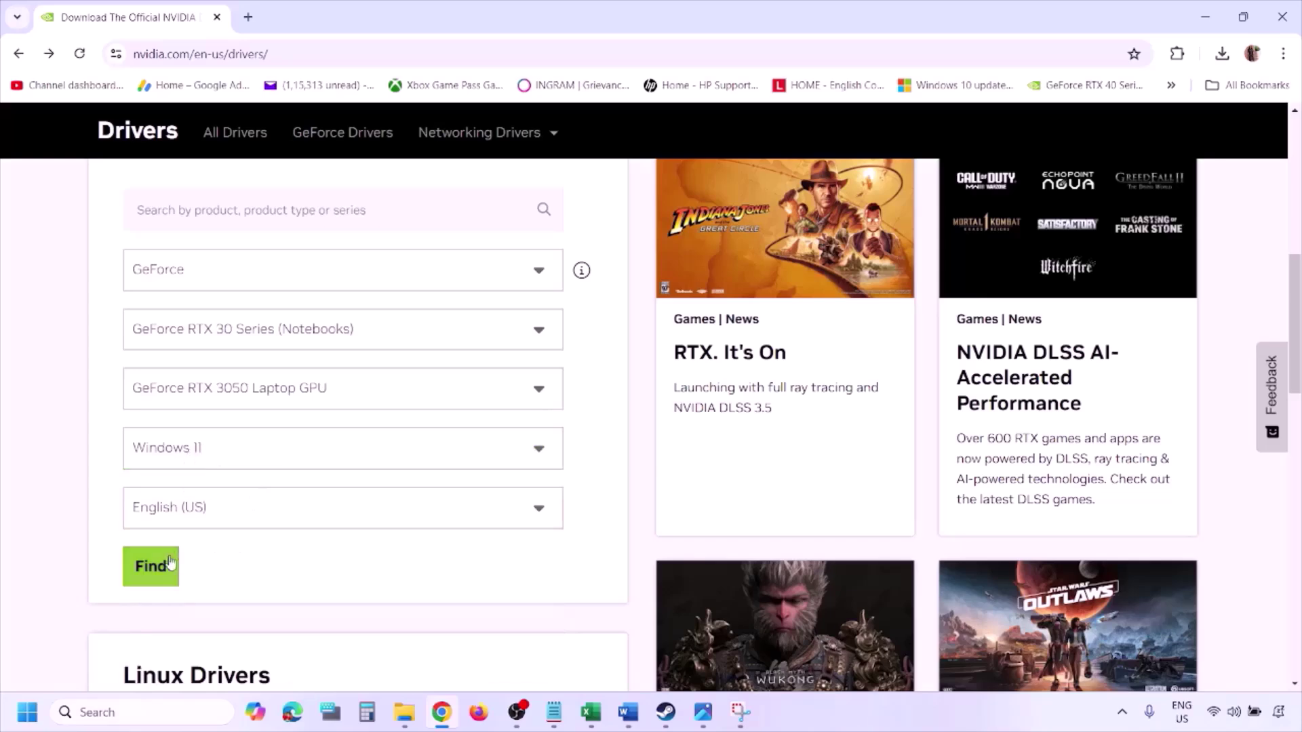
{"action": "left_click", "coordinate": [151, 568]}
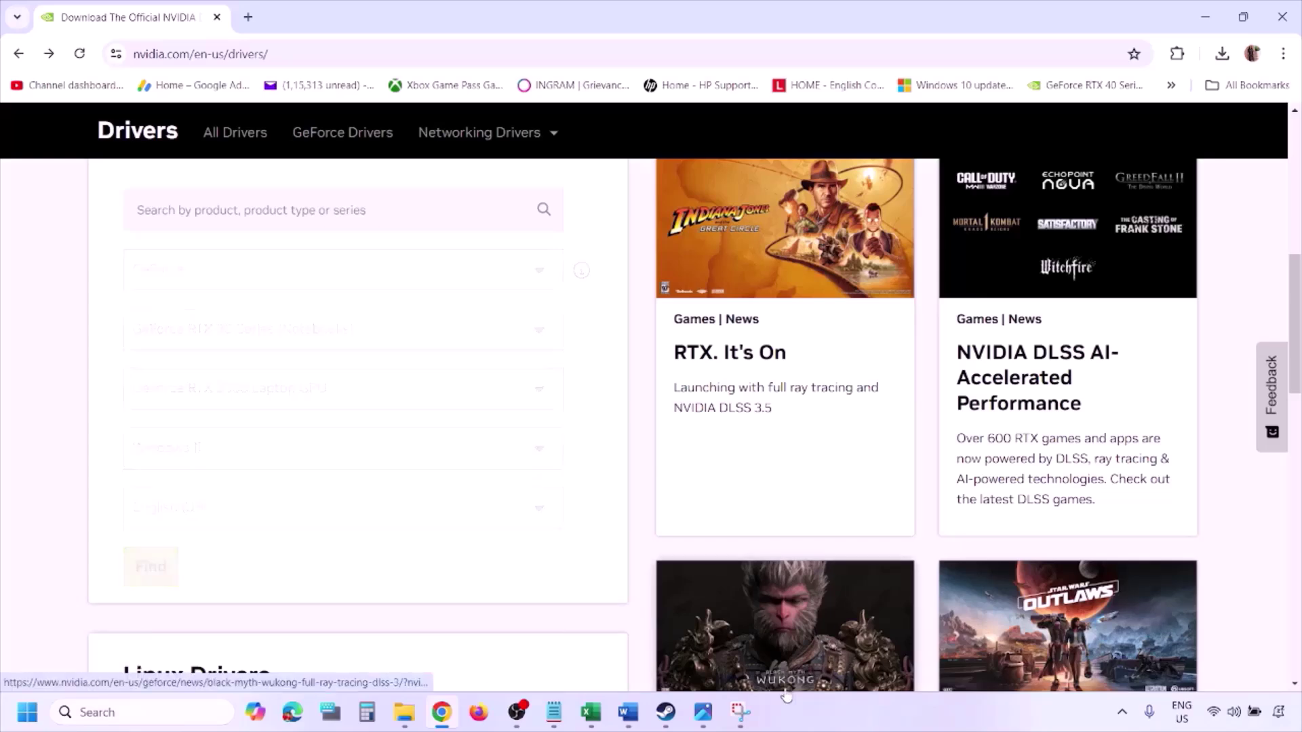
- Switch to Photos and review the driver download and installer screenshots from 1.png through 5.png
{"action": "left_click", "coordinate": [703, 712]}
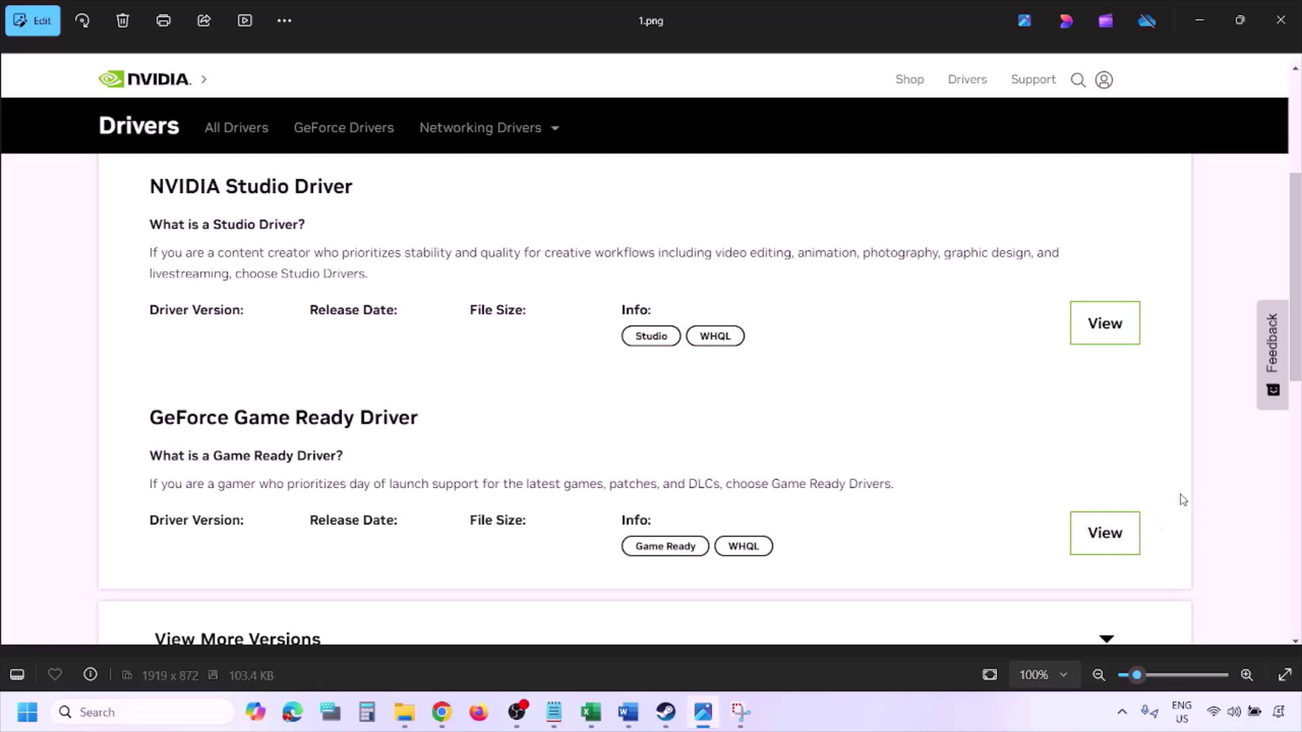
{"action": "key", "text": "Right"}
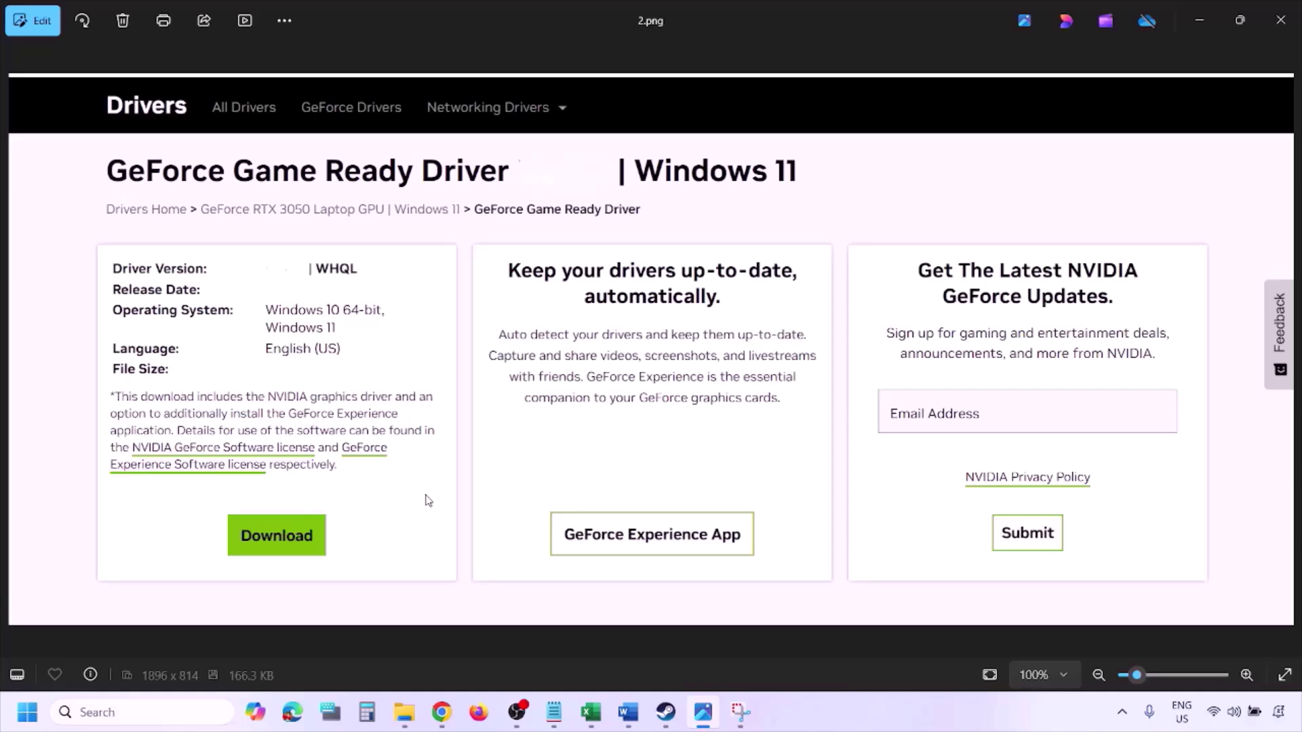
{"action": "key", "text": "Right"}
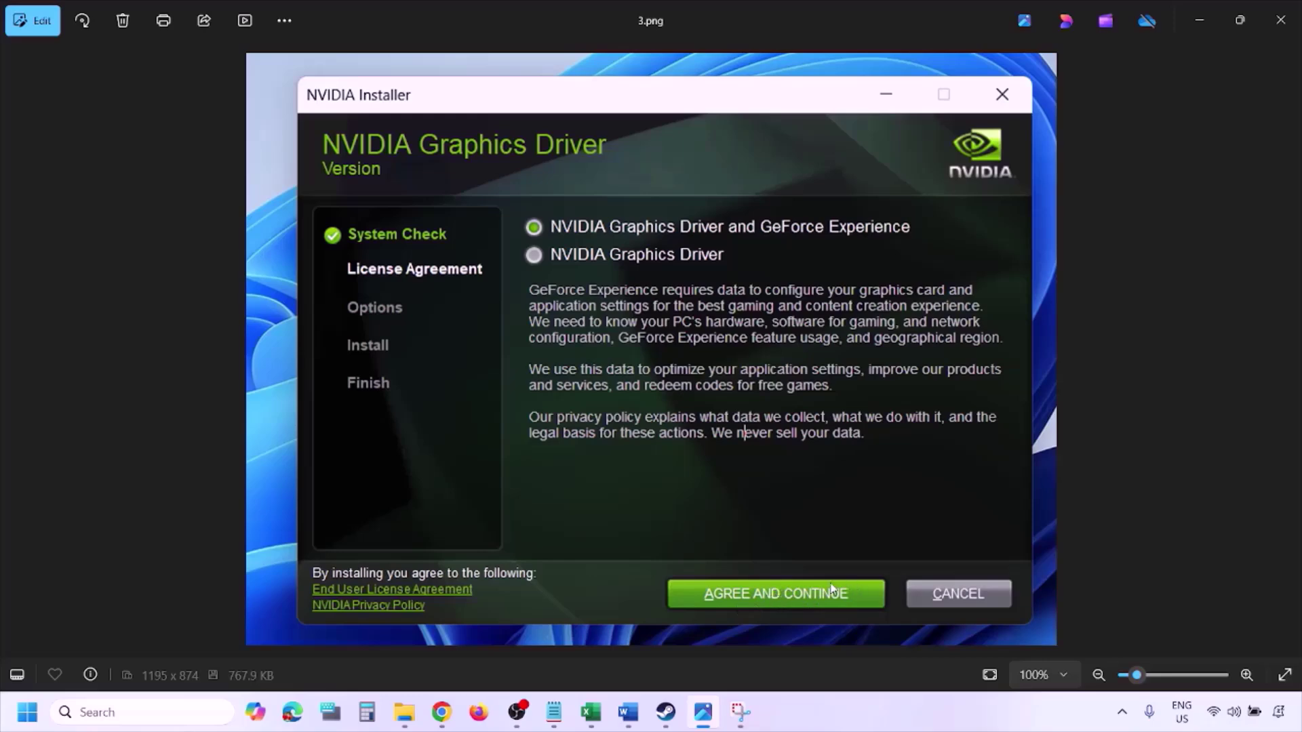
{"action": "key", "text": "Right"}
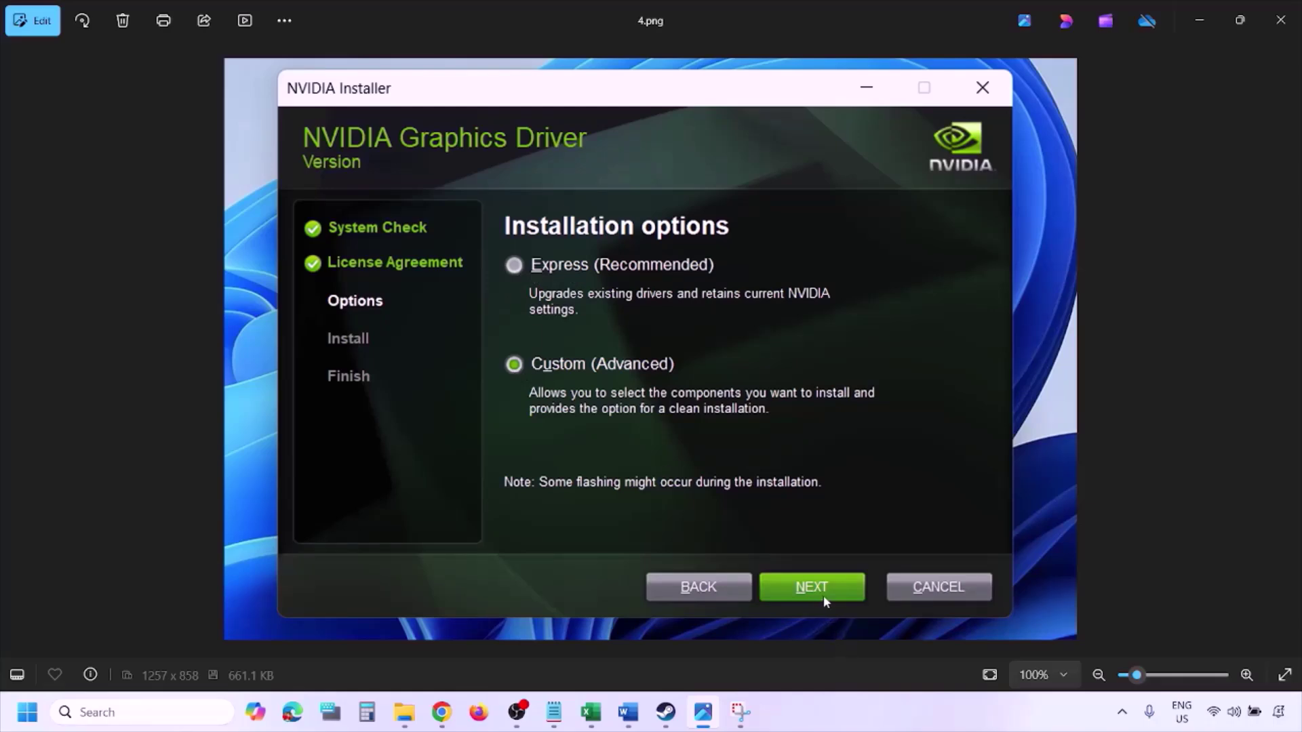
{"action": "key", "text": "Right"}
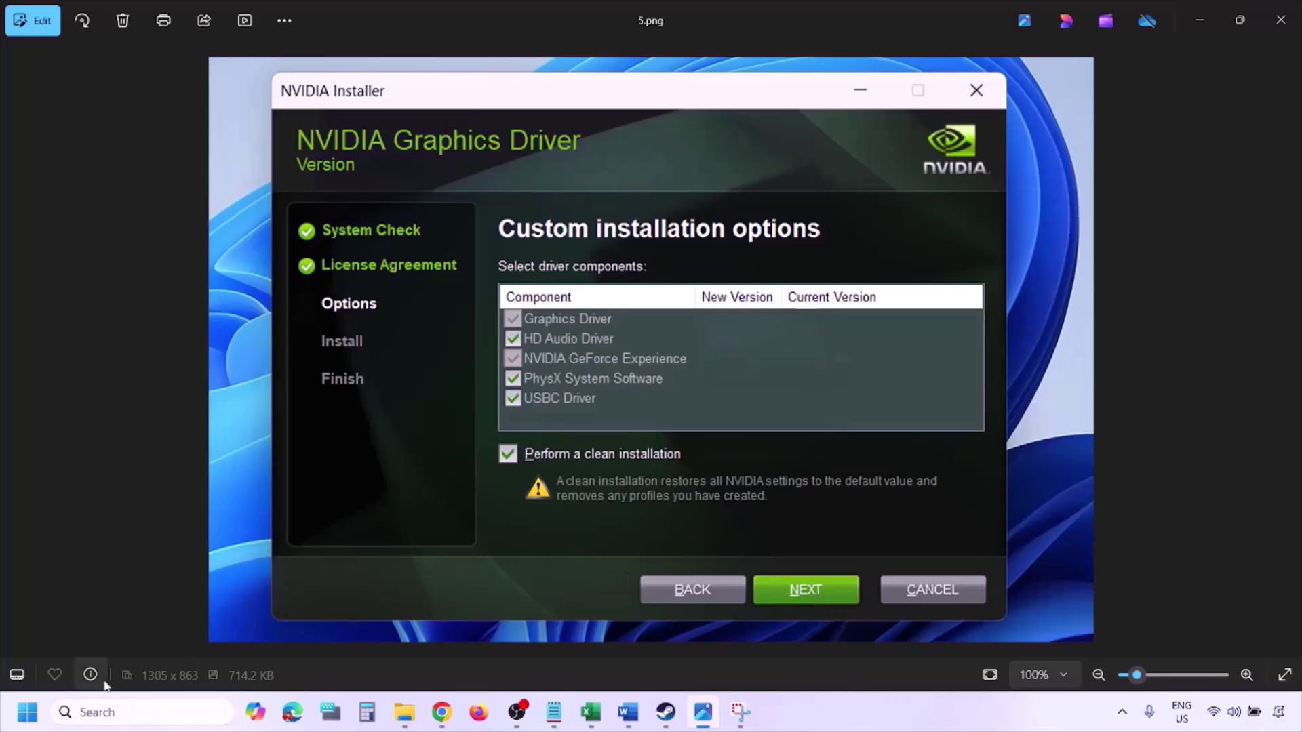
- Bring up the PC's power options to show Restart, and dismiss them without restarting
{"action": "left_click", "coordinate": [27, 712]}
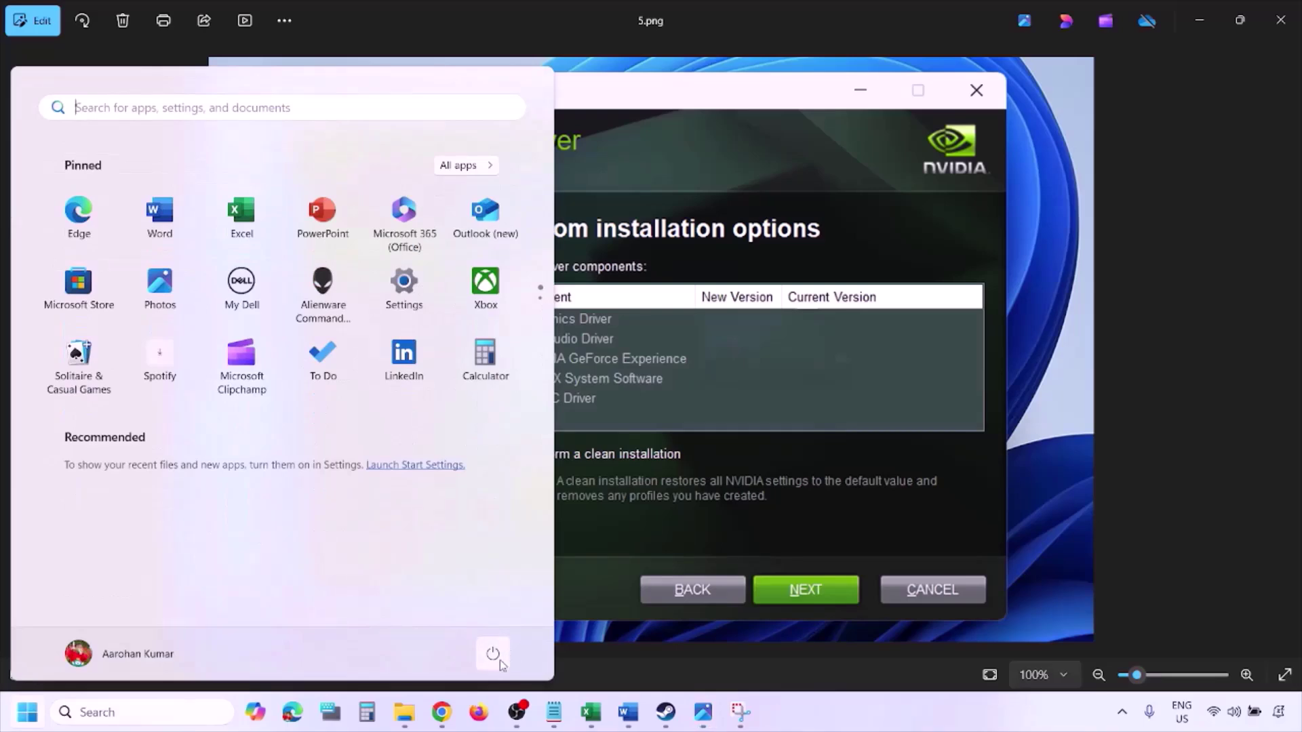
{"action": "left_click", "coordinate": [495, 653]}
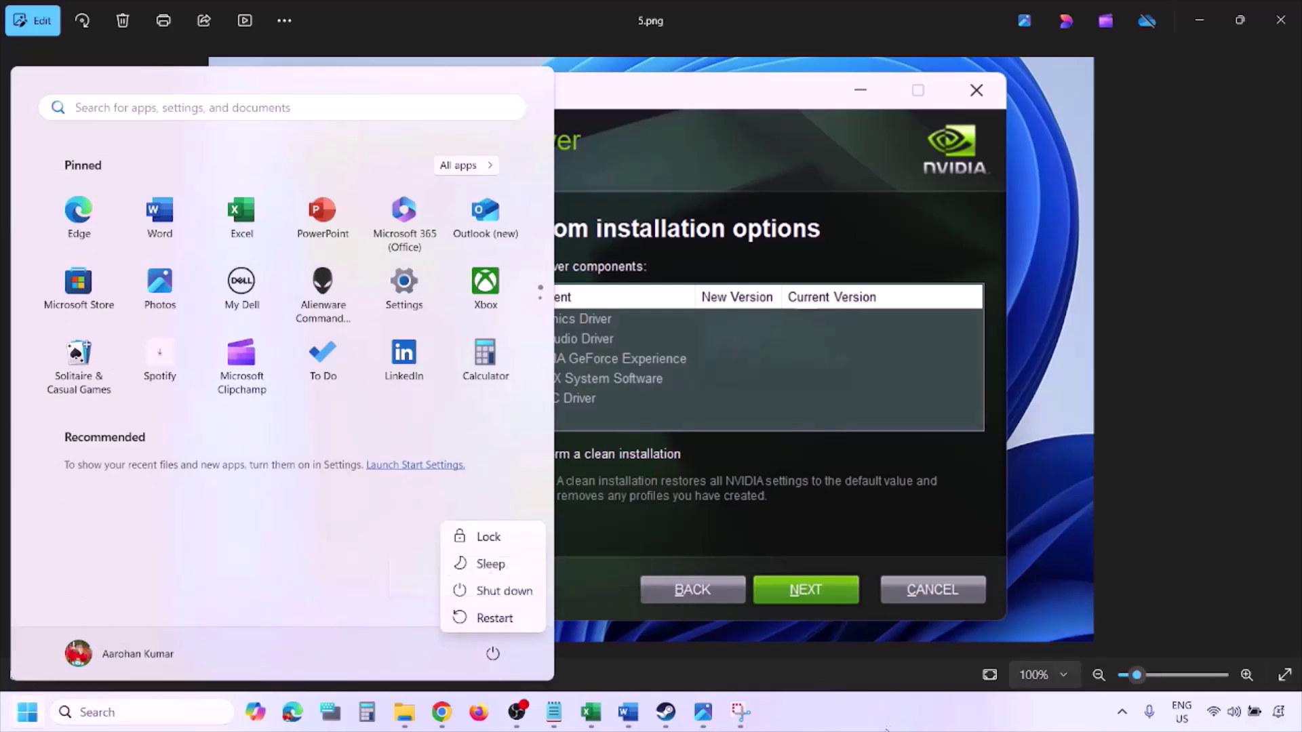
{"action": "key", "text": "Escape"}
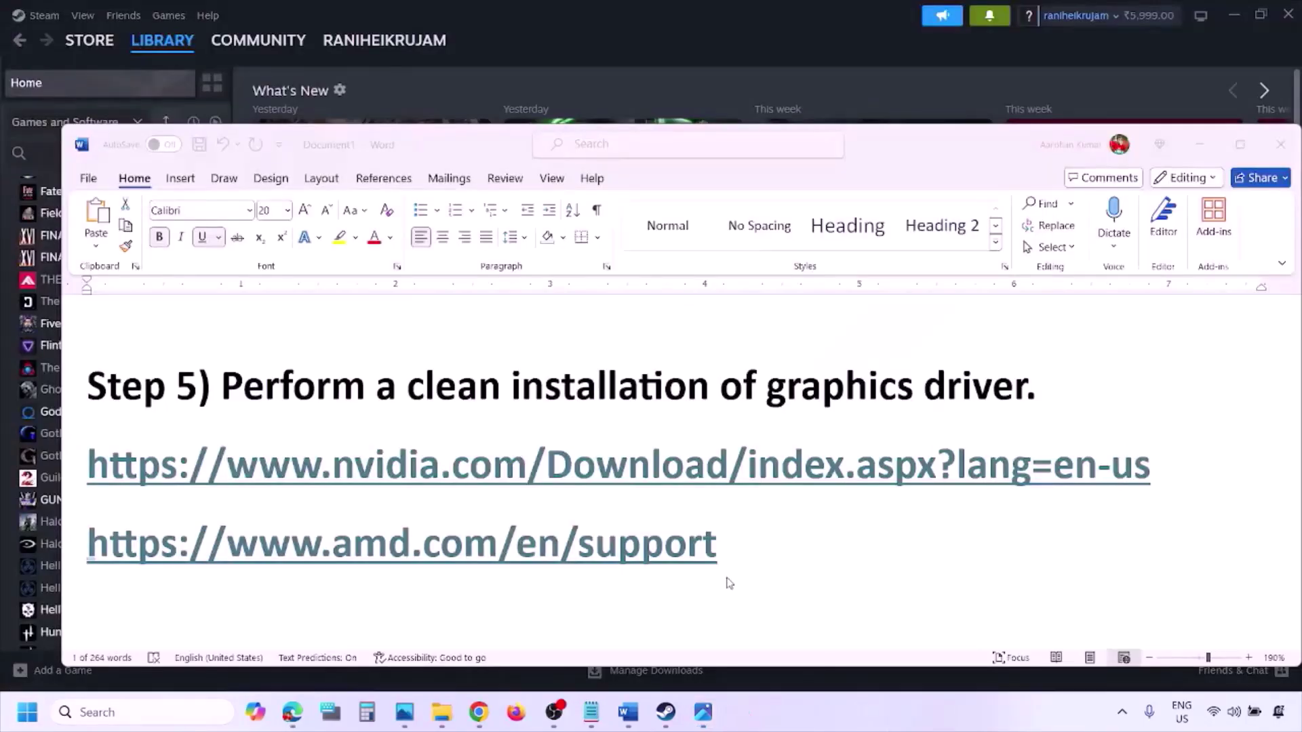
- Select the AMD support link under Step 5 in Word, and show and dismiss the PC's restart option
{"action": "left_click", "coordinate": [768, 544]}
{"action": "left_click_drag", "start_coordinate": [741, 547], "coordinate": [268, 542]}
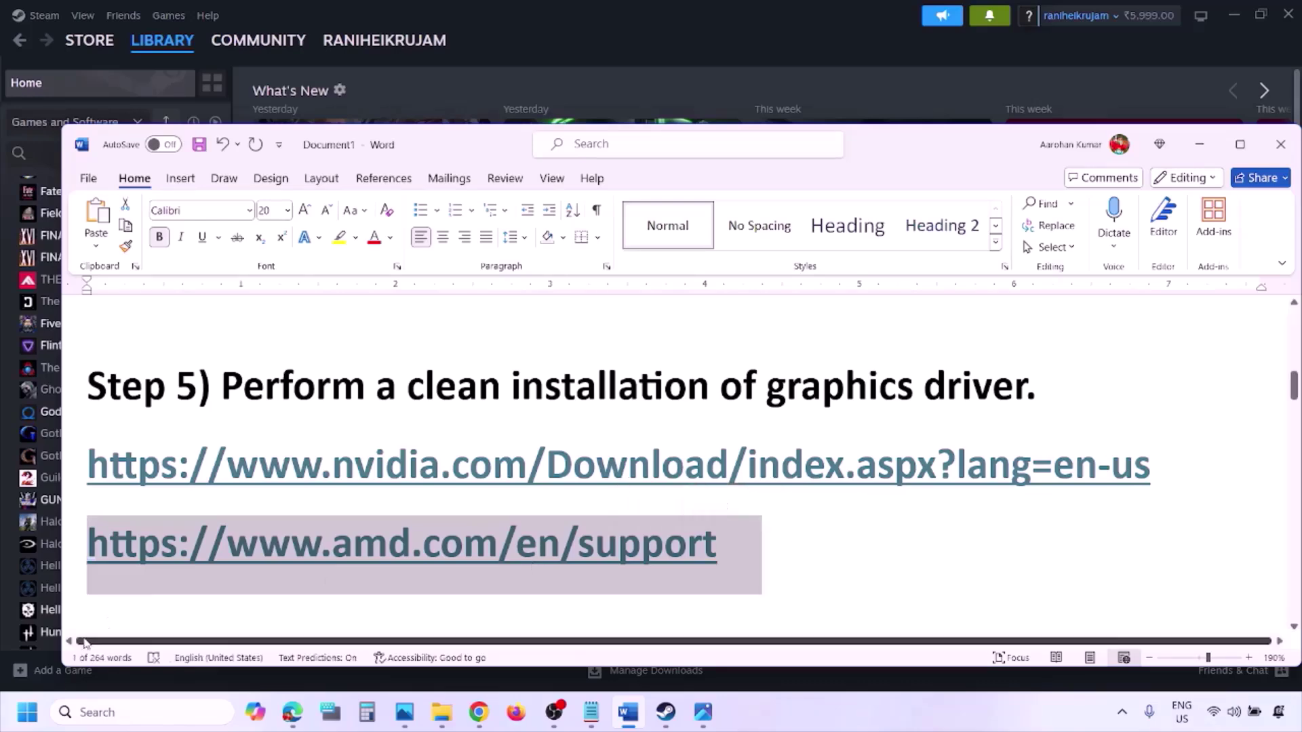
{"action": "key", "text": "super"}
{"action": "left_click", "coordinate": [493, 655]}
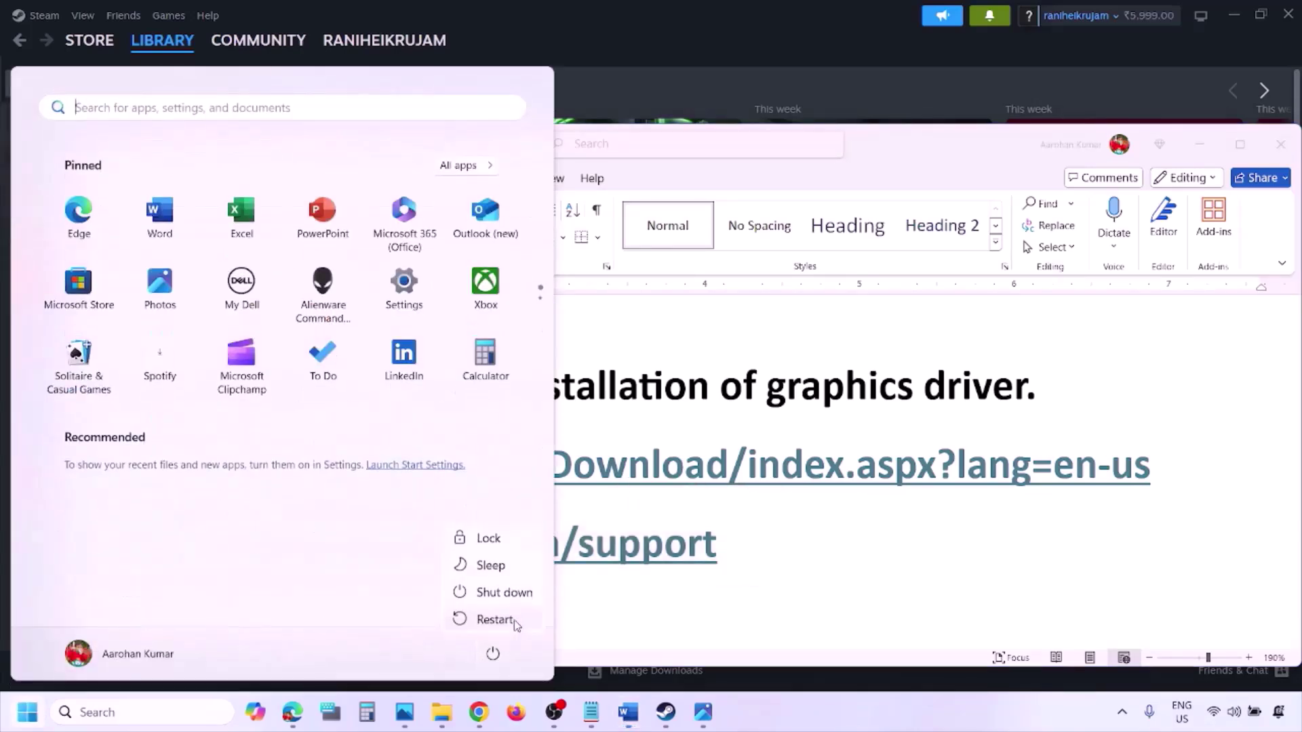
{"action": "left_click", "coordinate": [823, 716]}
- Delete the selected AMD support link from the document and move on to Step 6
{"action": "type", "text": "*"}
{"action": "key", "text": "BackSpace"}
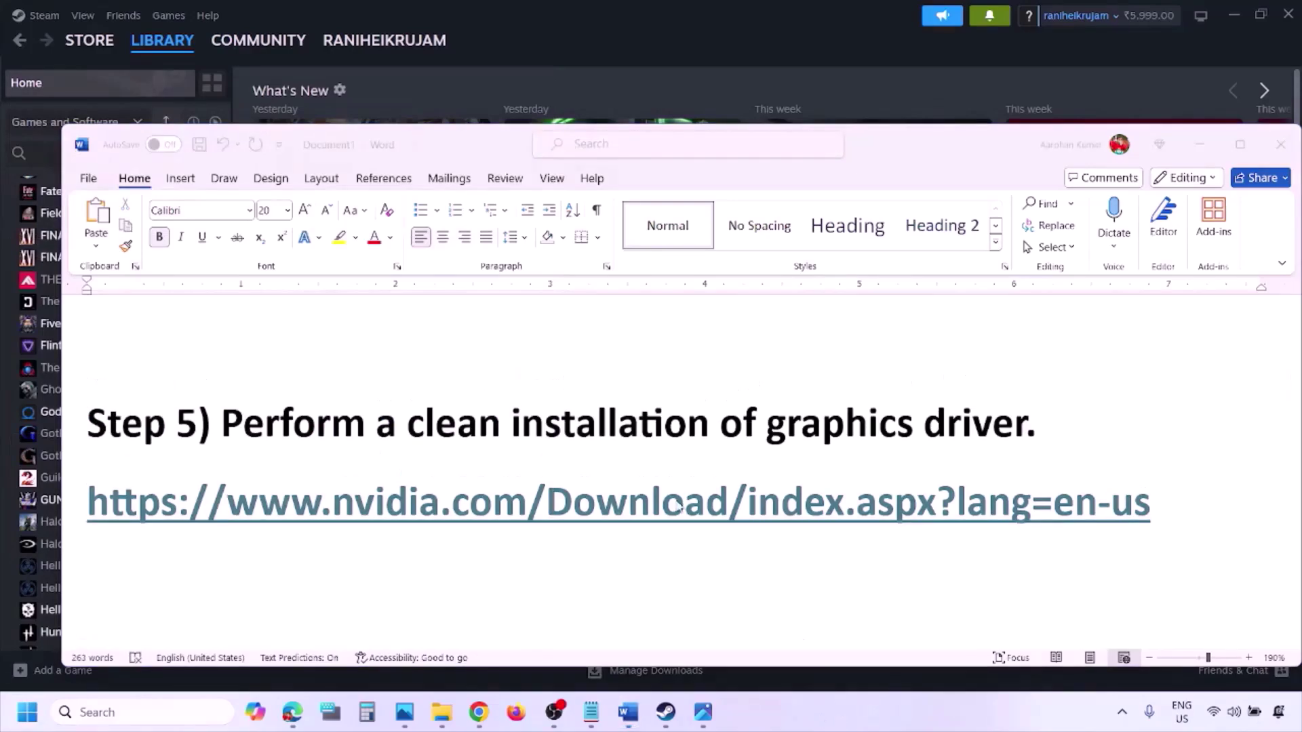
{"action": "scroll", "coordinate": [610, 467], "scroll_direction": "down", "scroll_amount": 5}
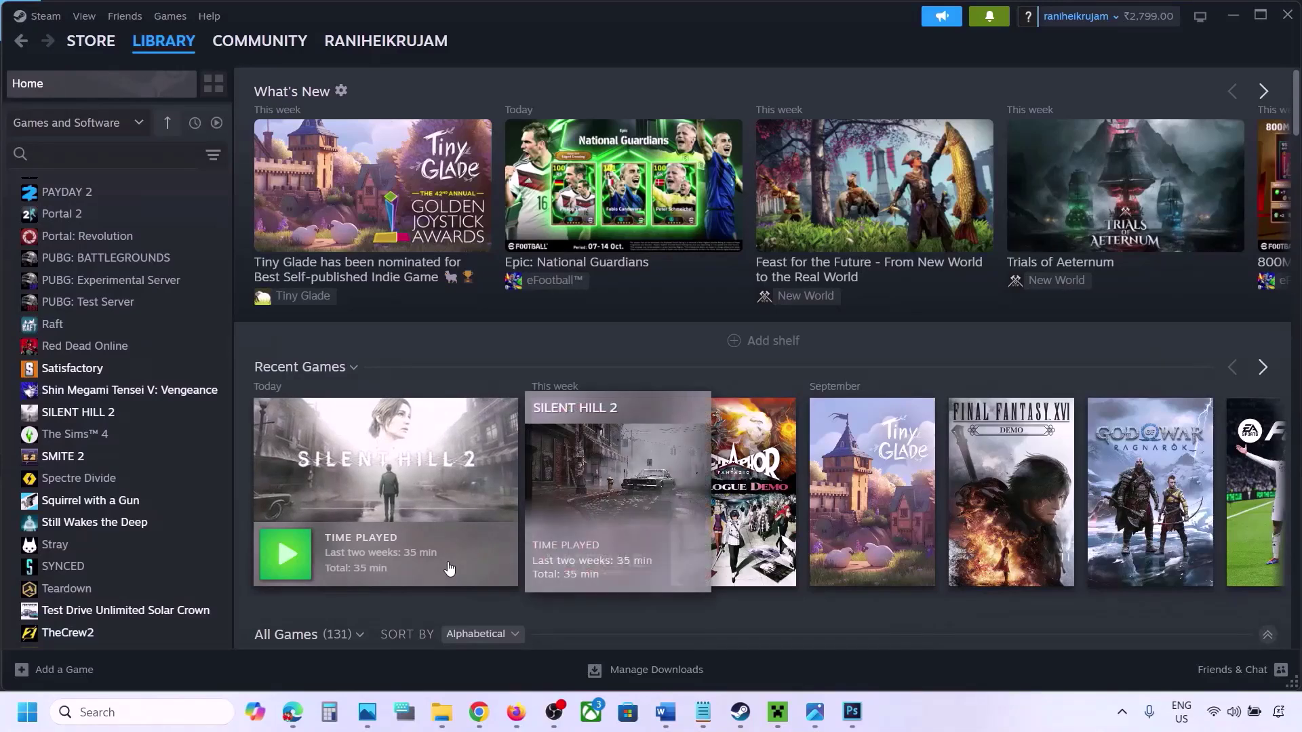
- Search Windows for "graphics" and open the Graphics settings page
{"action": "left_click", "coordinate": [105, 710]}
{"action": "type", "text": "gr"}
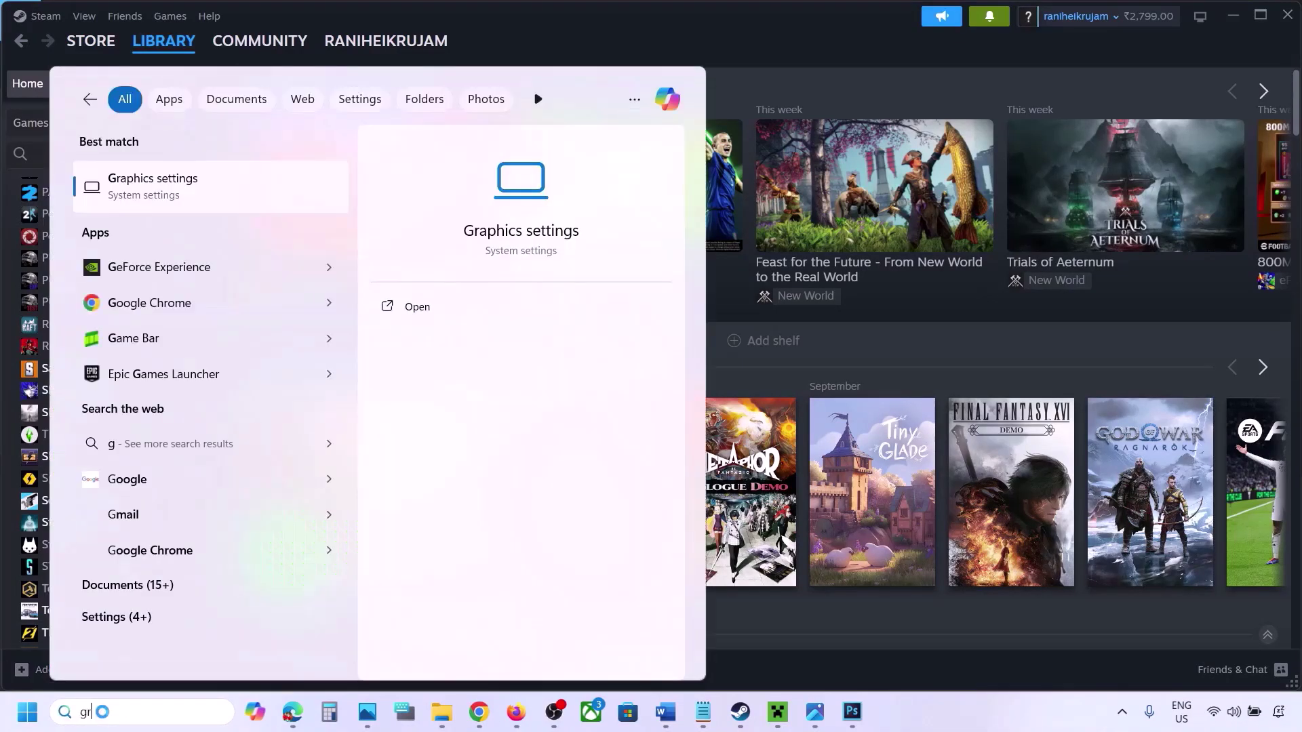
{"action": "type", "text": "aphics"}
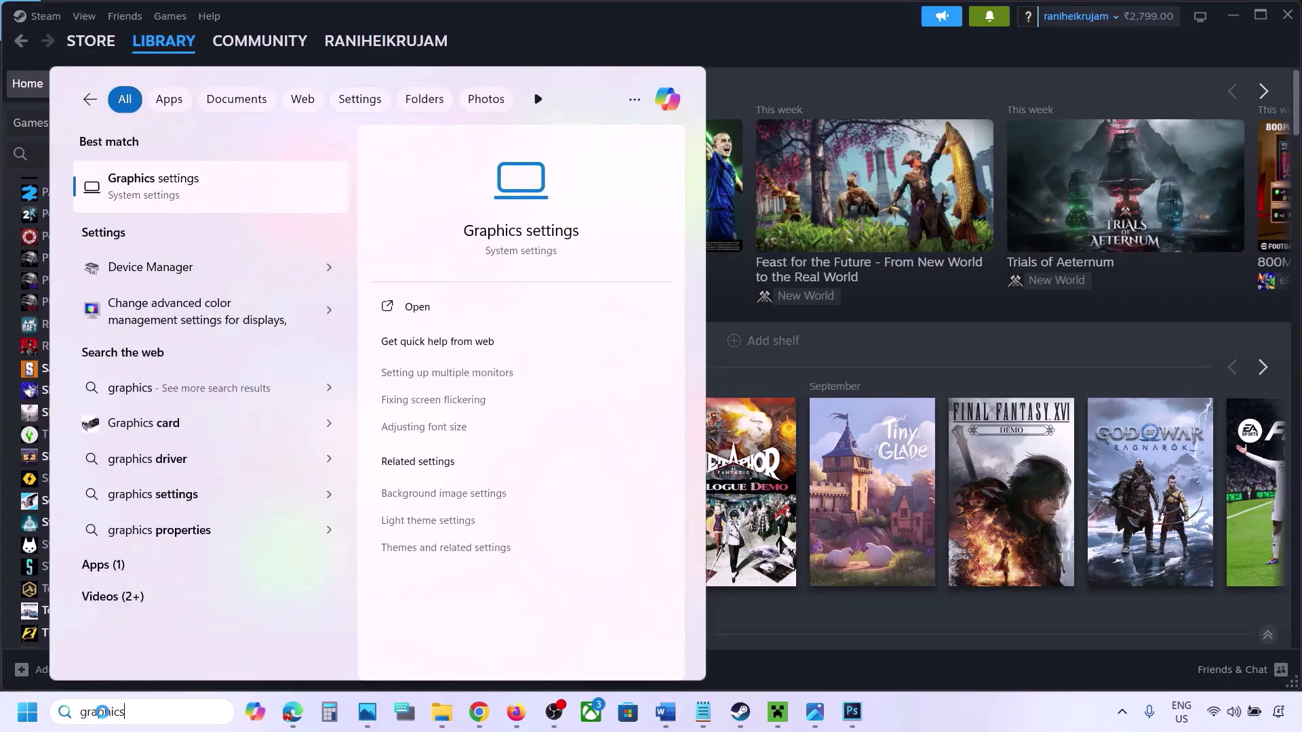
{"action": "left_click", "coordinate": [160, 193]}
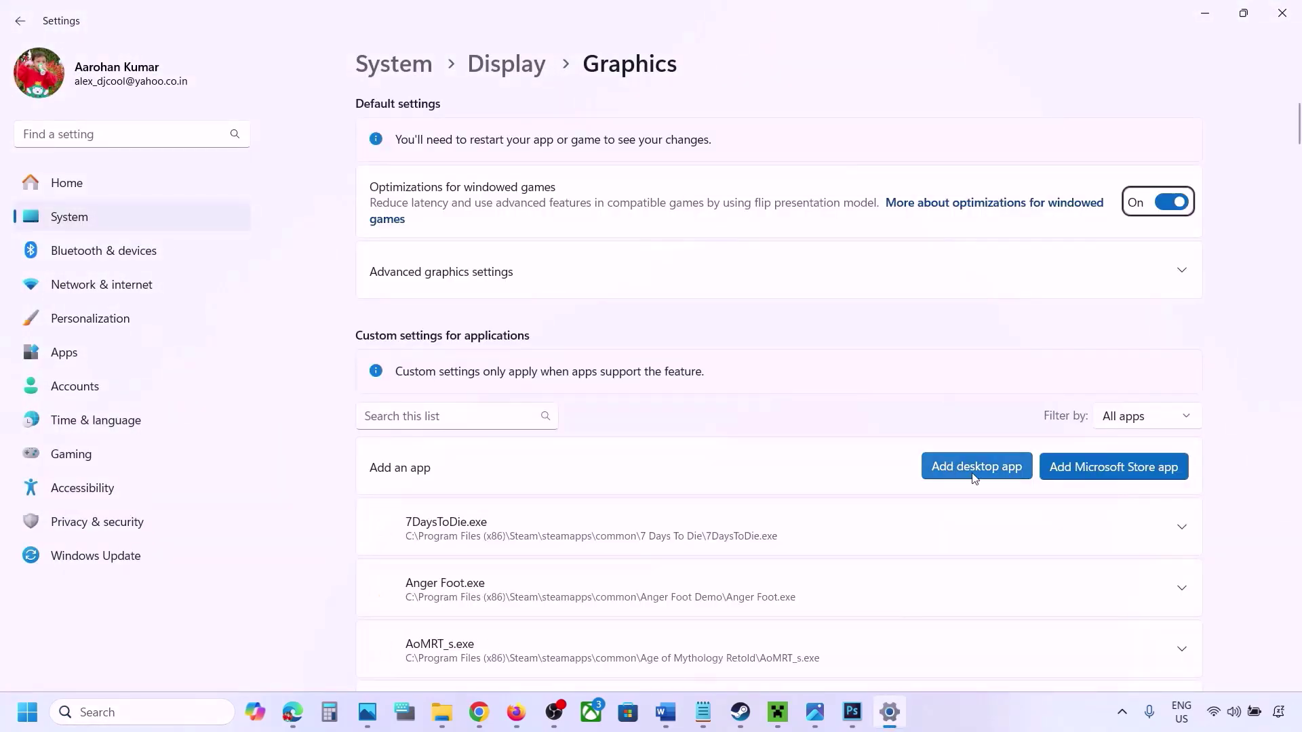
- Start adding a desktop app to the custom graphics list, browse to Steam\steamapps\common, and cancel the file selection
{"action": "left_click", "coordinate": [985, 472]}
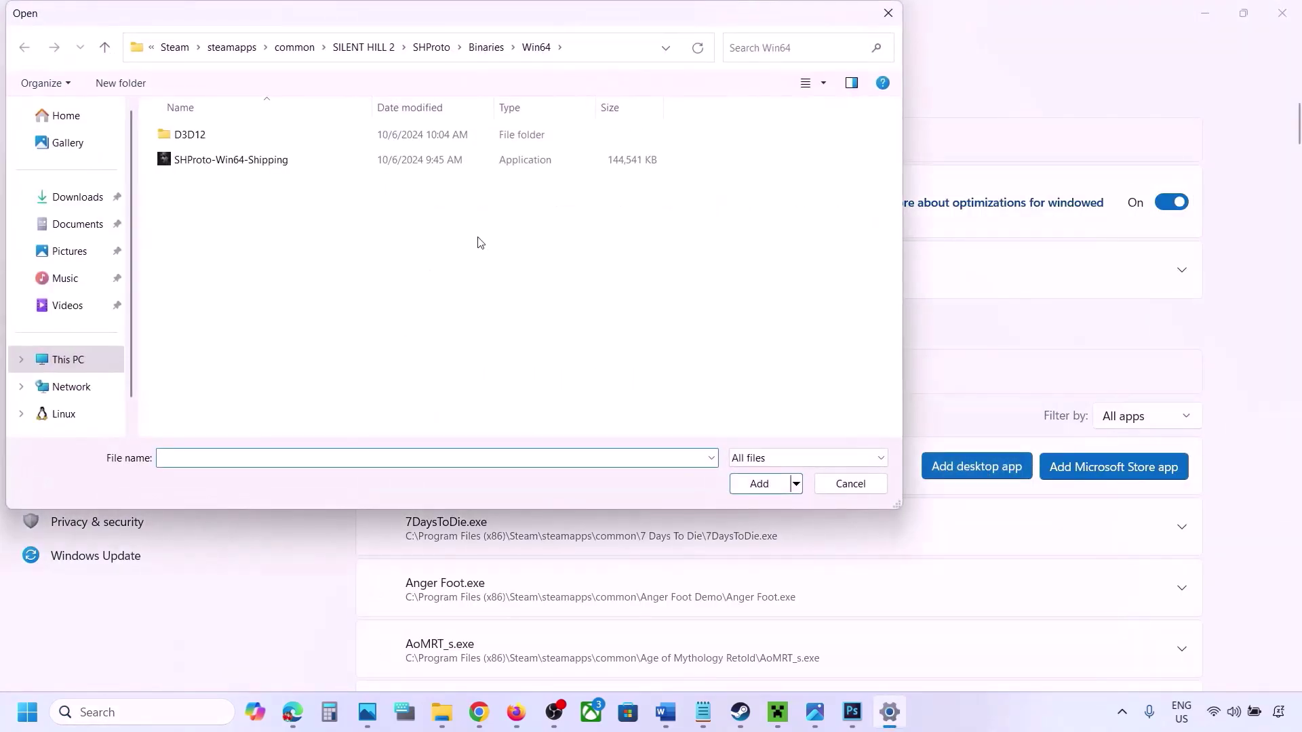
{"action": "left_click", "coordinate": [294, 46]}
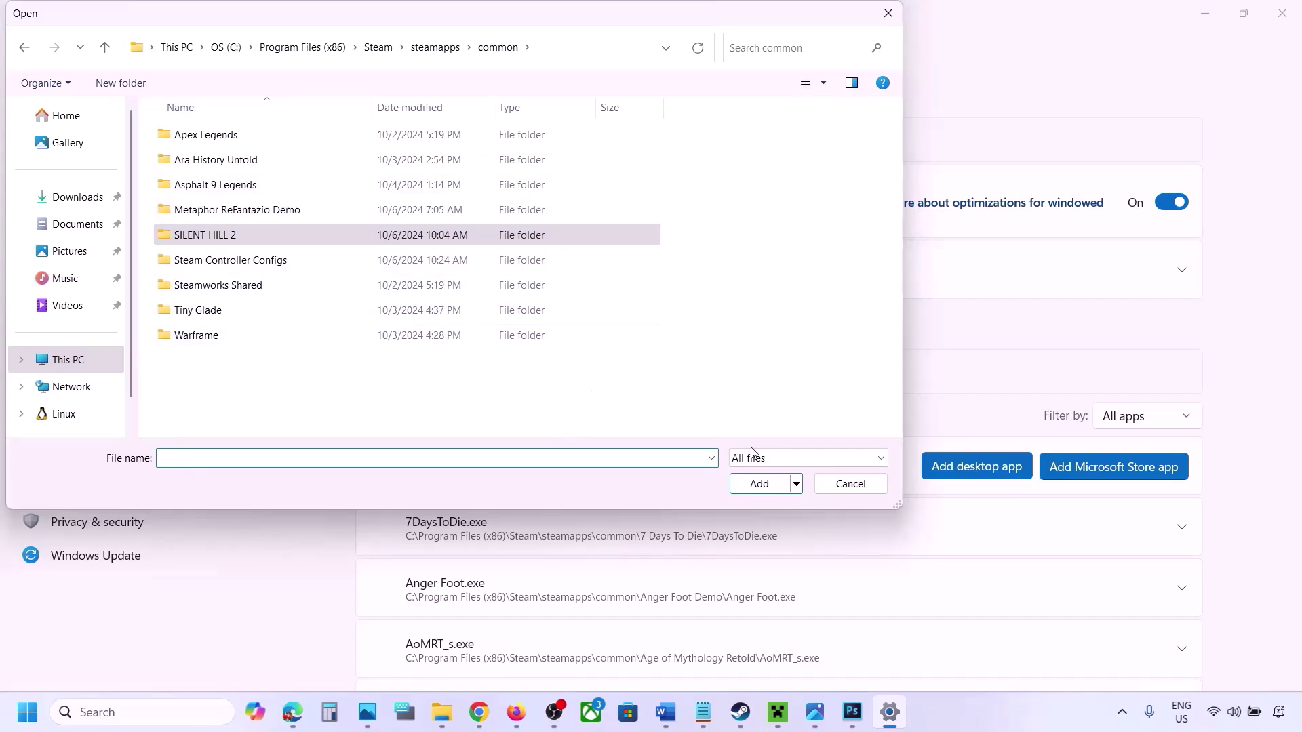
{"action": "left_click", "coordinate": [838, 485]}
- Set the GPU preference of ChainedTogether-Win64-Shipping.exe to High Performance (NVIDIA GeForce RTX 3050 Laptop GPU)
{"action": "scroll", "coordinate": [816, 526], "scroll_direction": "down", "scroll_amount": 5}
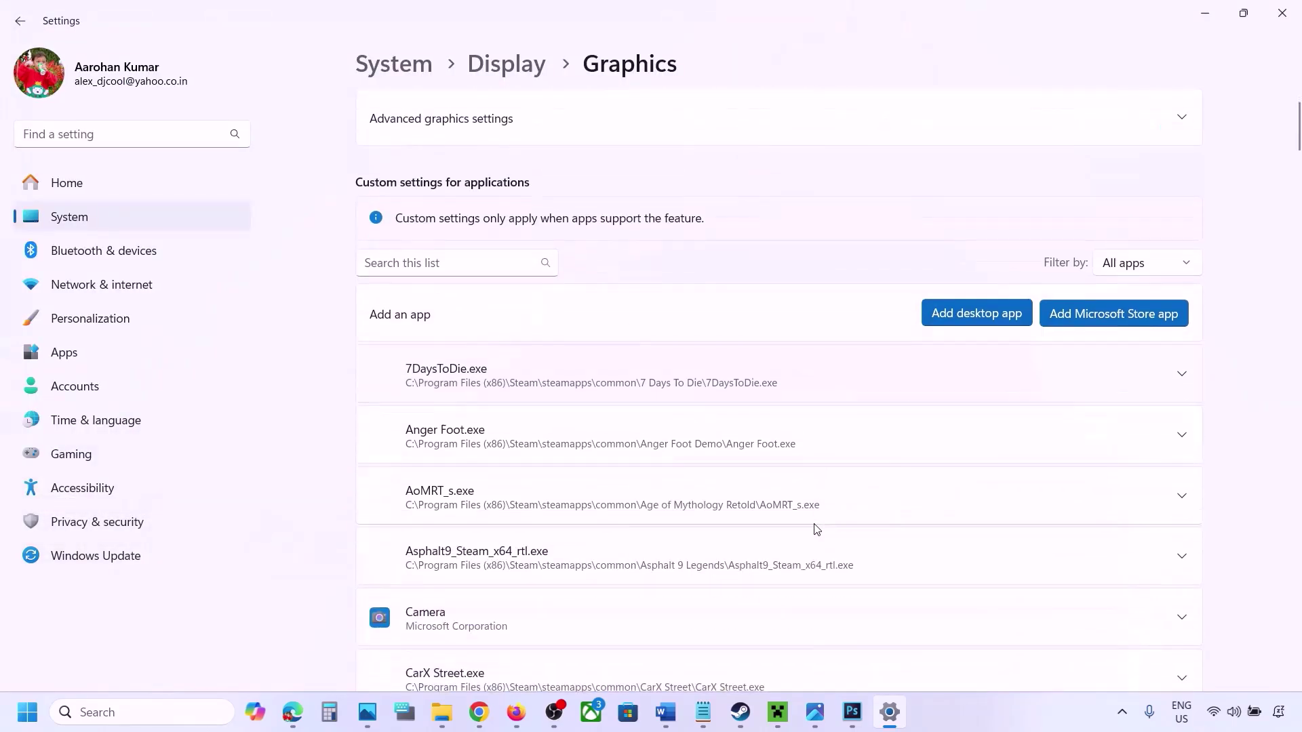
{"action": "scroll", "coordinate": [816, 529], "scroll_direction": "down", "scroll_amount": 3}
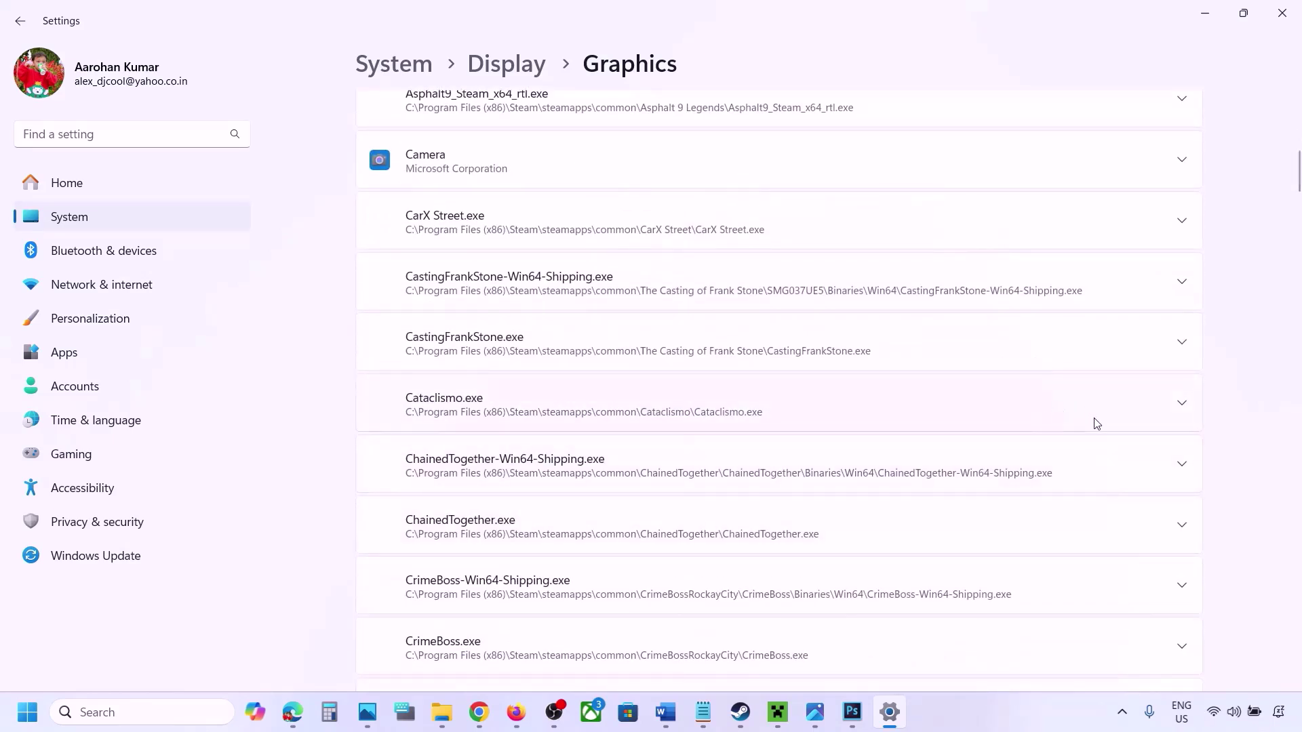
{"action": "left_click", "coordinate": [1182, 468]}
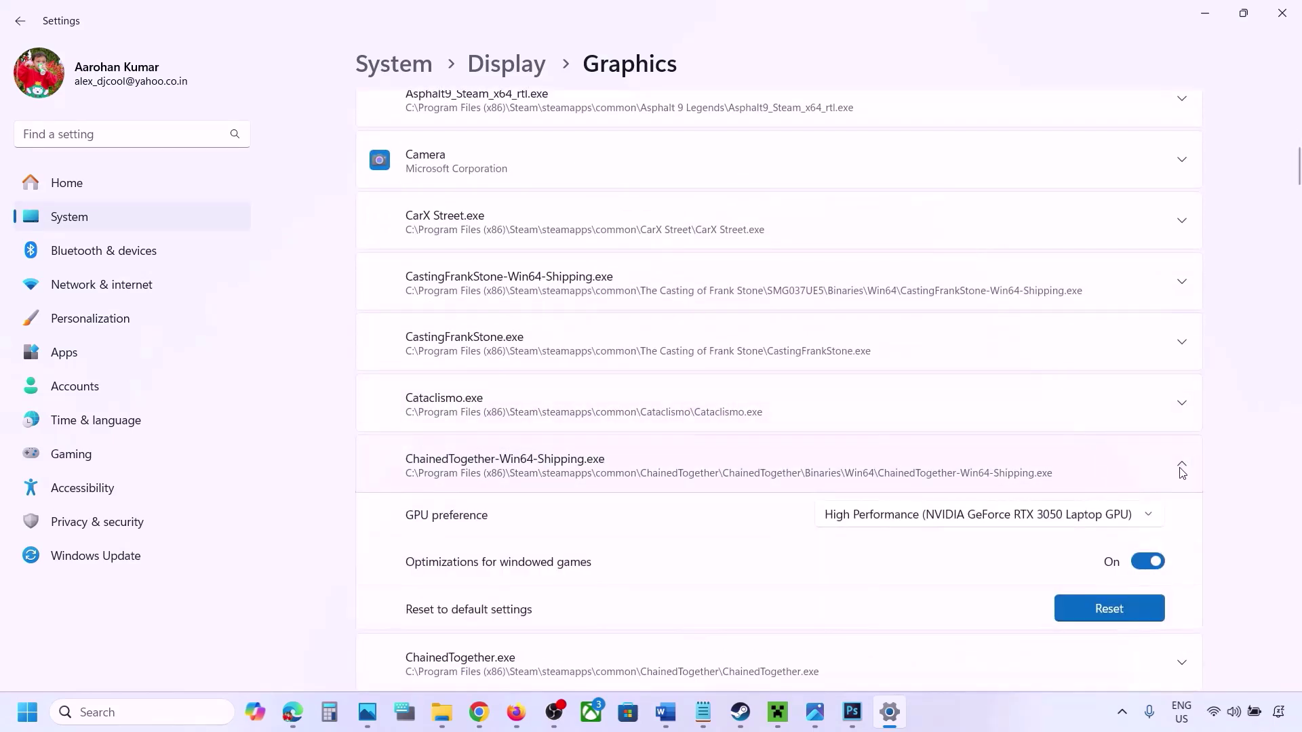
{"action": "left_click", "coordinate": [1103, 519]}
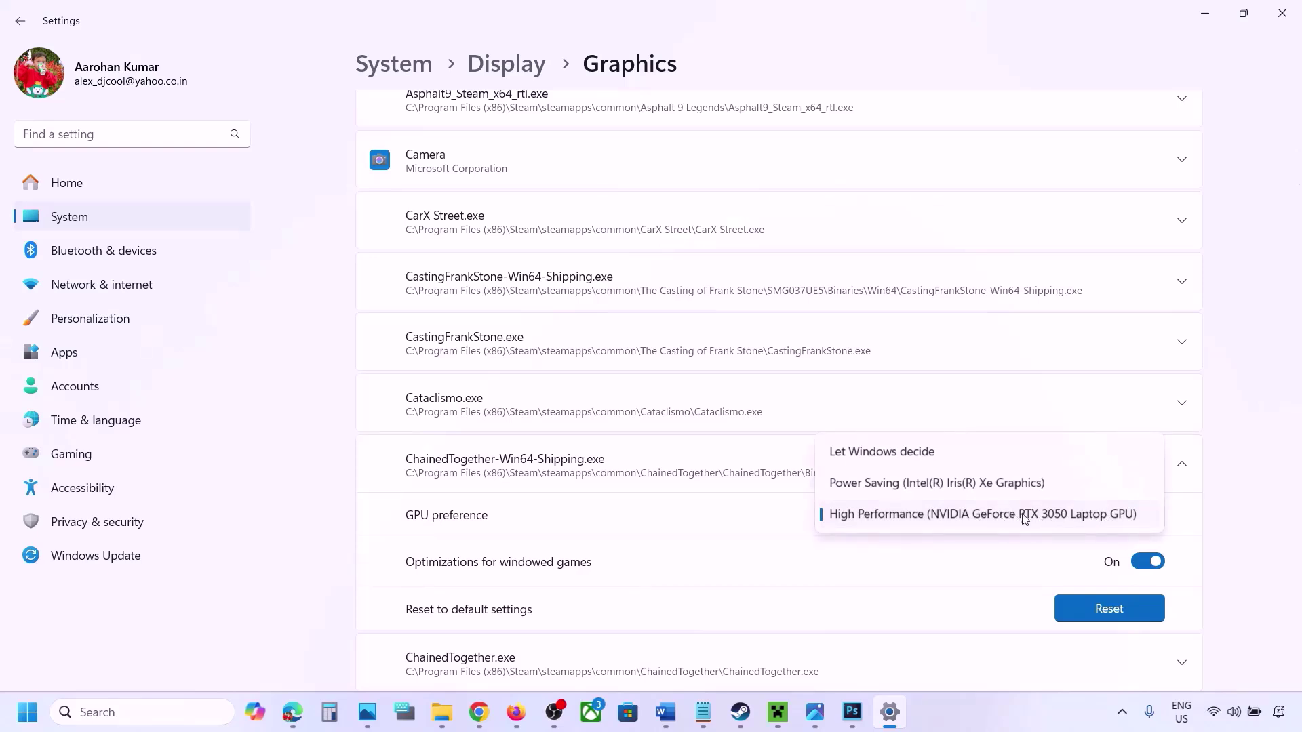
{"action": "left_click", "coordinate": [1030, 517]}
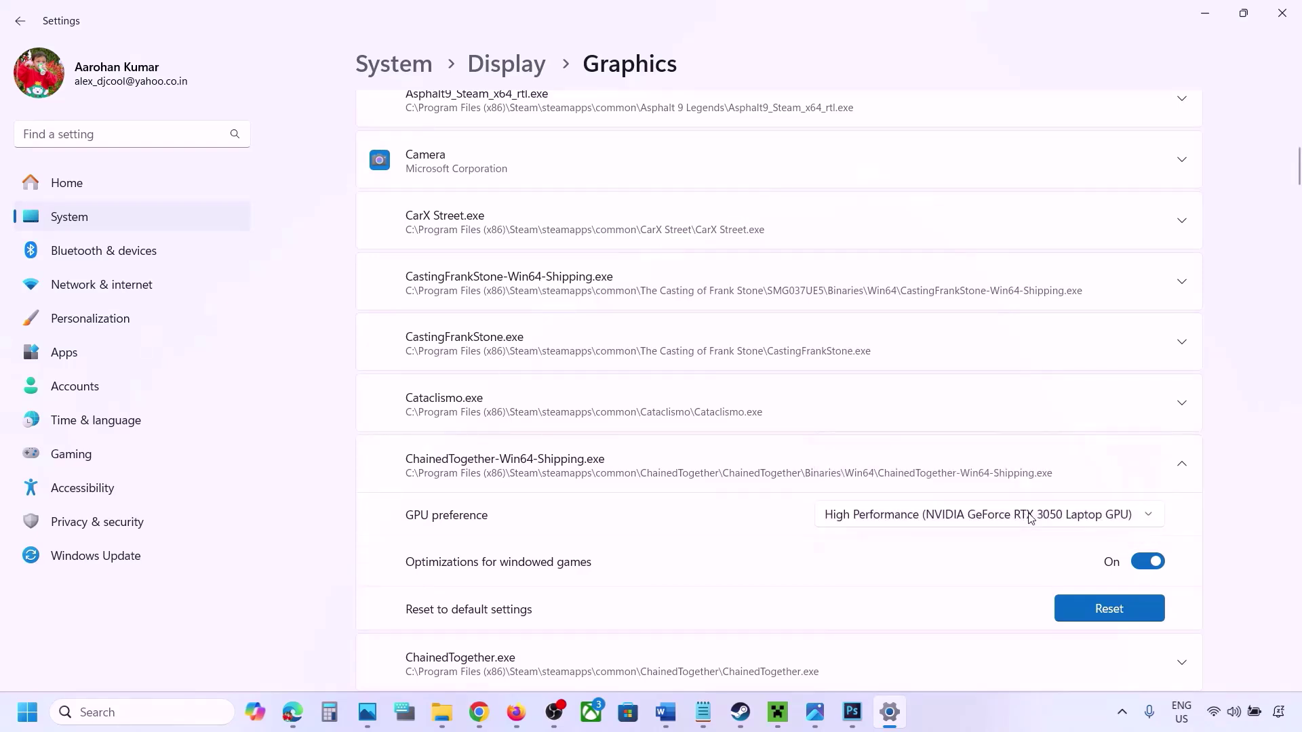
- Return to the Word document and highlight the Step 7 heading about updating Windows to the latest version
{"action": "left_click", "coordinate": [999, 701]}
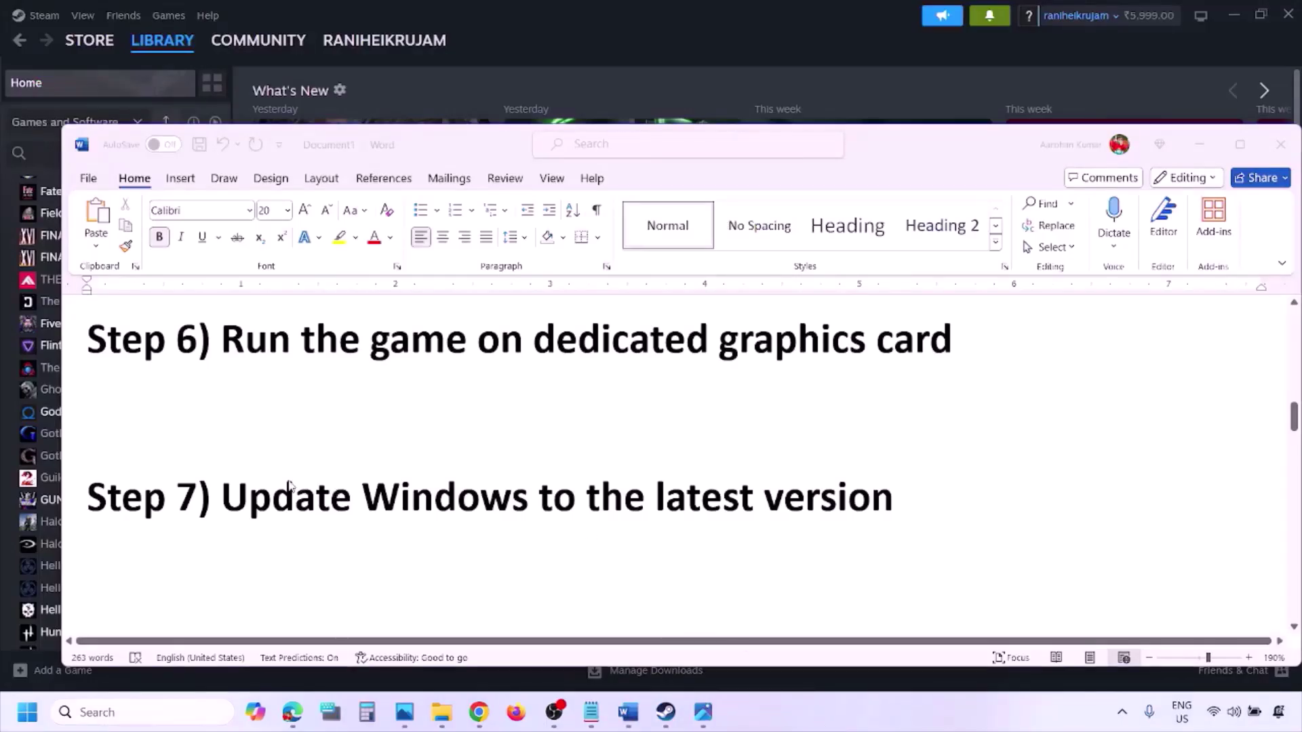
{"action": "left_click", "coordinate": [254, 505]}
{"action": "left_click_drag", "start_coordinate": [230, 497], "coordinate": [878, 519]}
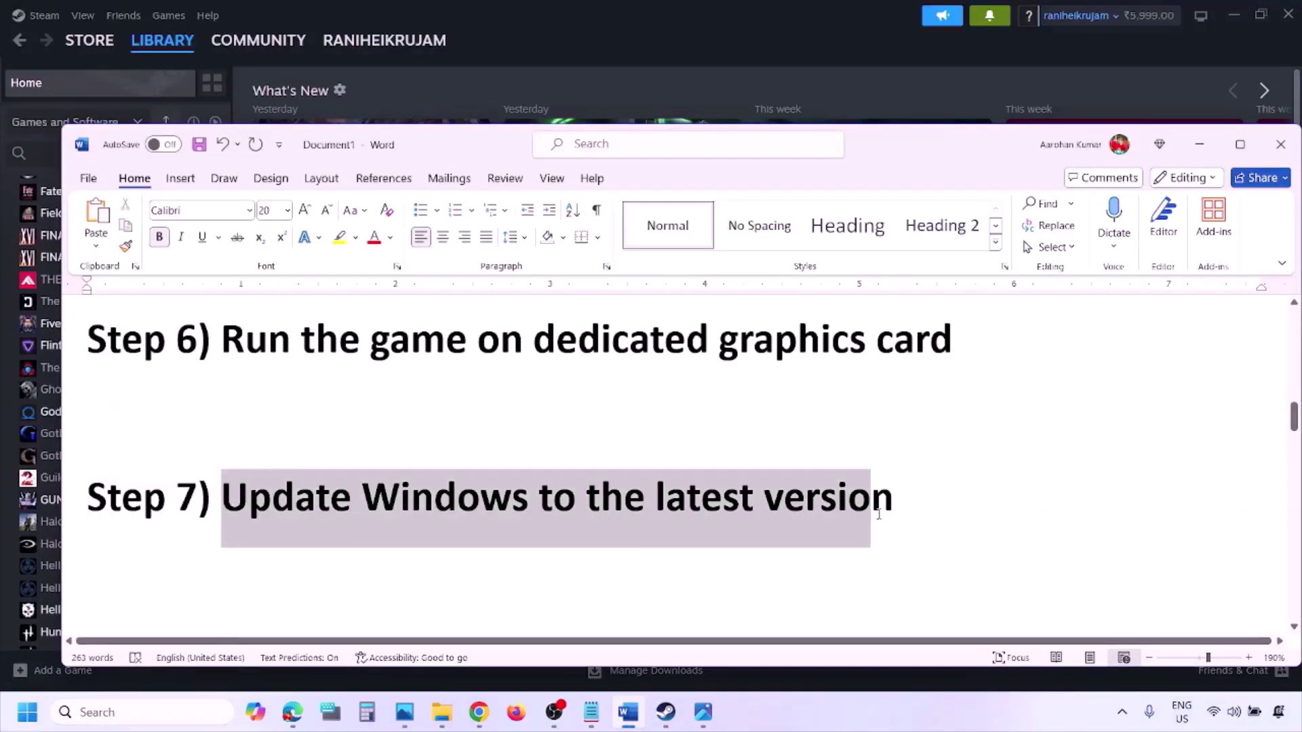
- Open Windows Update in Settings and check for updates
{"action": "key", "text": "super+i"}
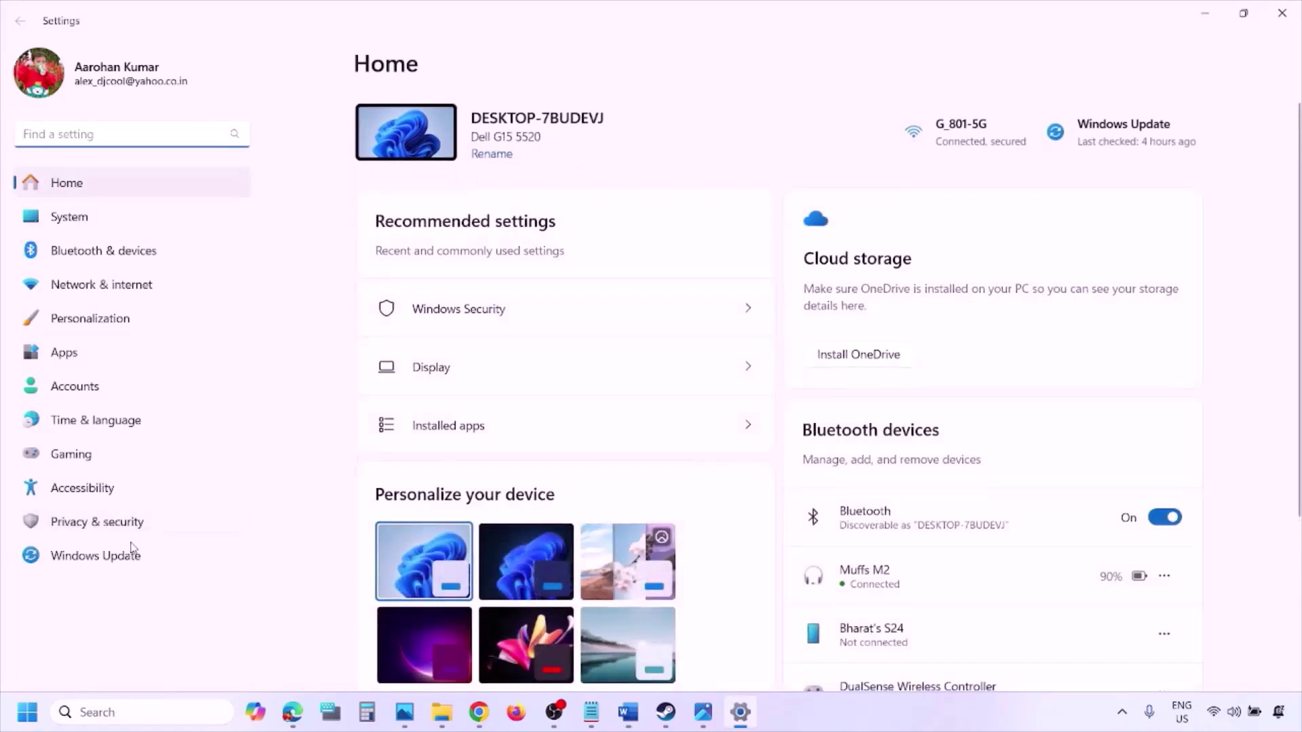
{"action": "left_click", "coordinate": [109, 557]}
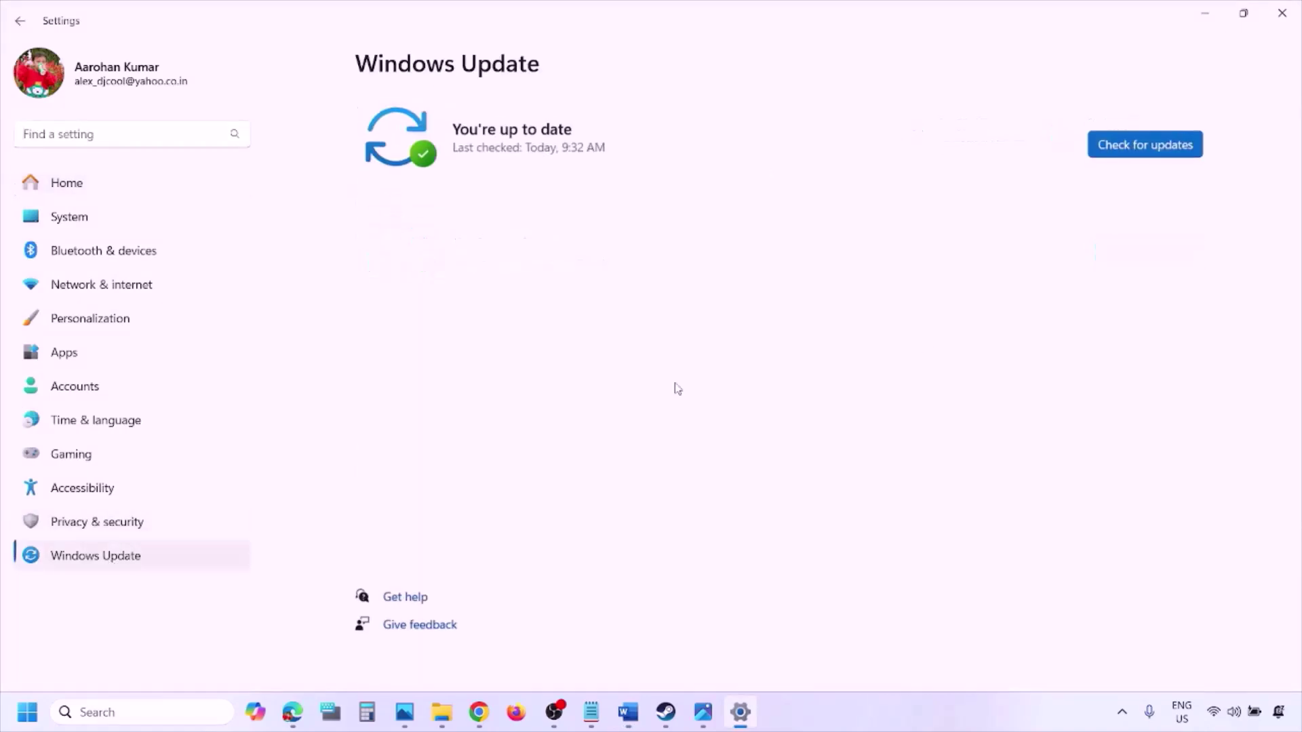
{"action": "left_click", "coordinate": [1145, 144]}
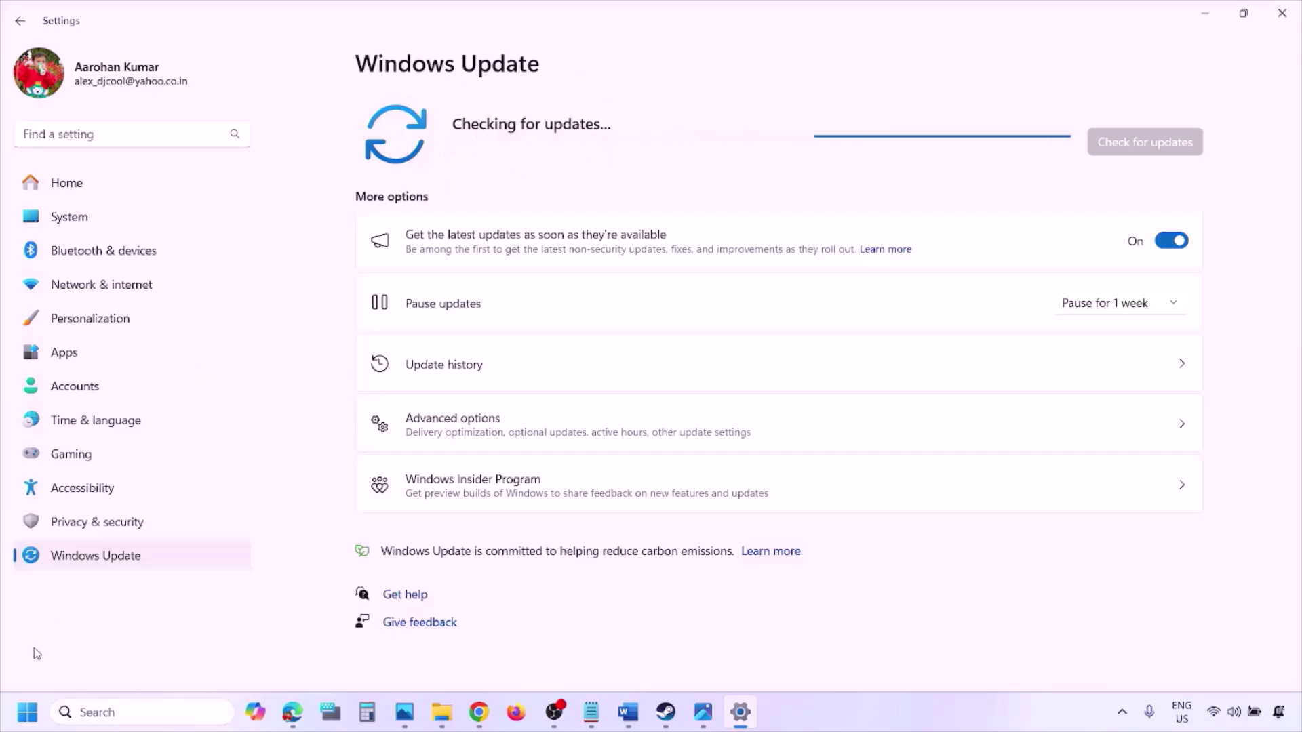
- Display the computer's power options to point out Restart, without restarting
{"action": "left_click", "coordinate": [27, 712]}
{"action": "left_click", "coordinate": [493, 654]}
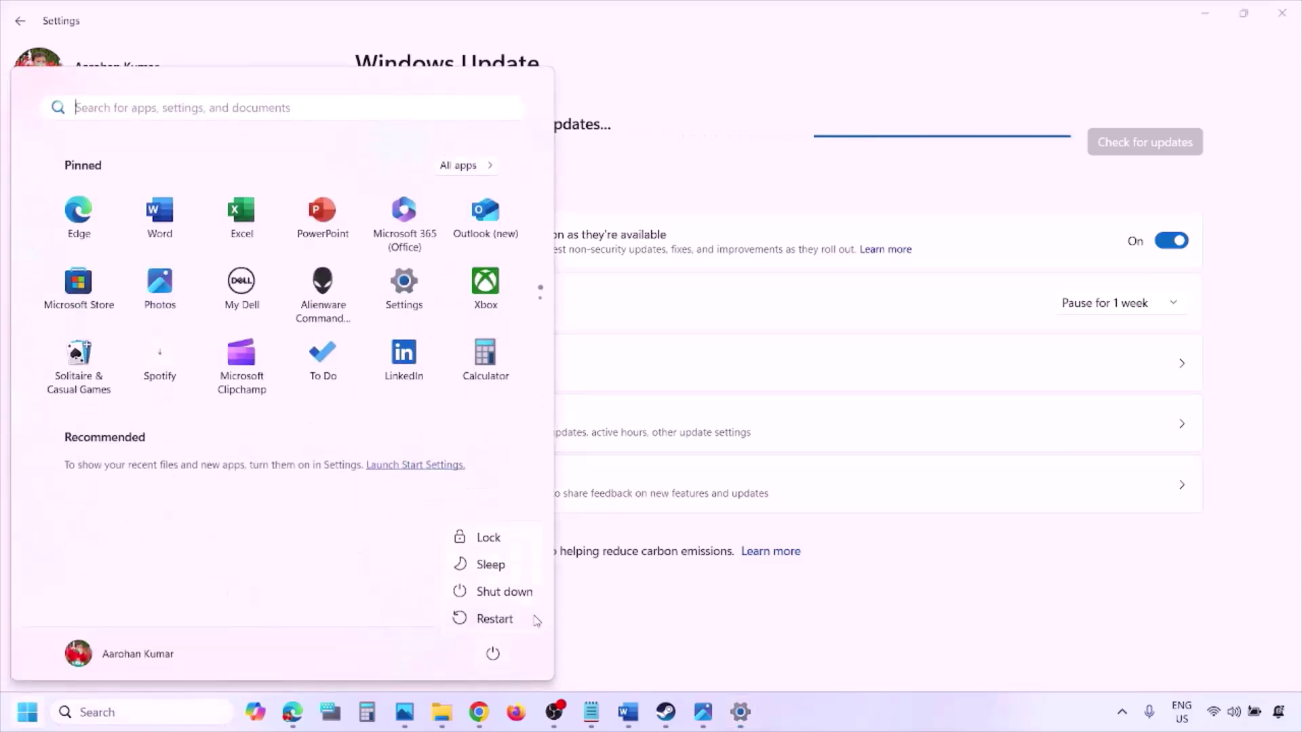
{"action": "left_click", "coordinate": [630, 720]}
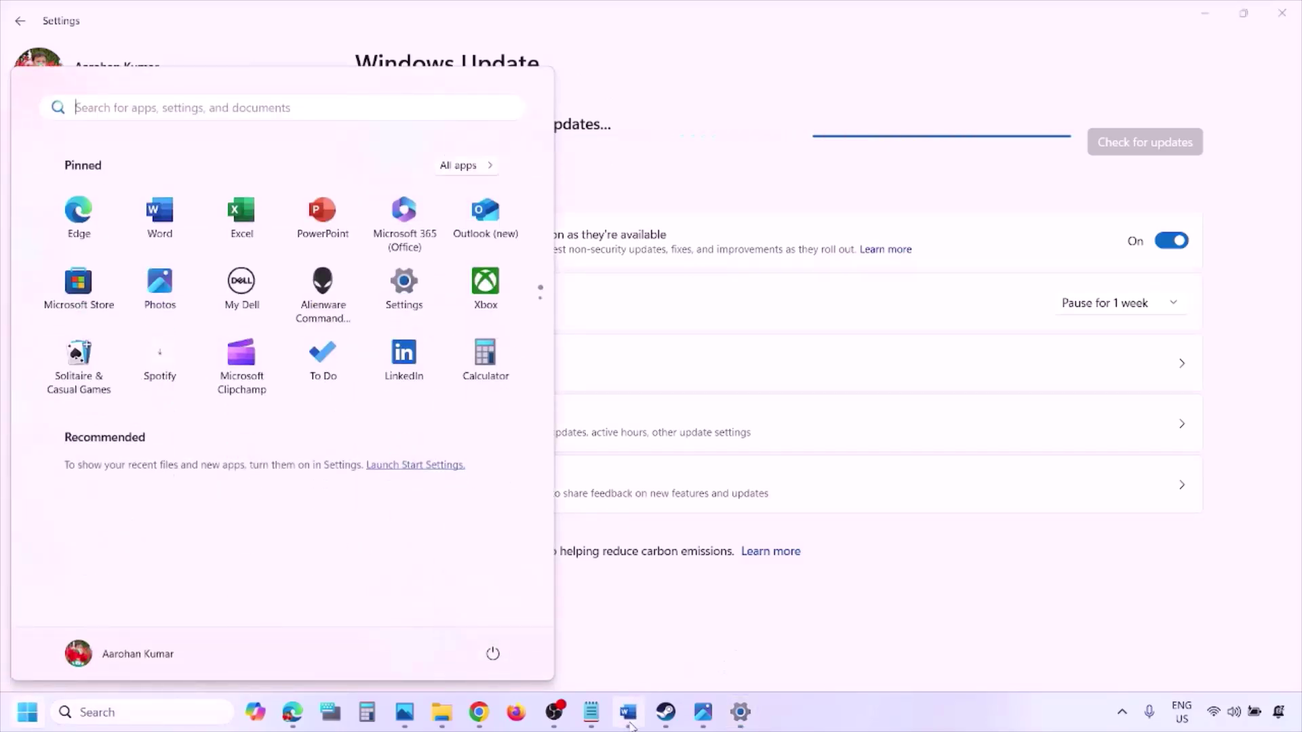
- Switch to the Word document and copy the Visual C++ download link under Step 8
{"action": "left_click", "coordinate": [630, 720]}
{"action": "scroll", "coordinate": [570, 531], "scroll_direction": "down", "scroll_amount": 3}
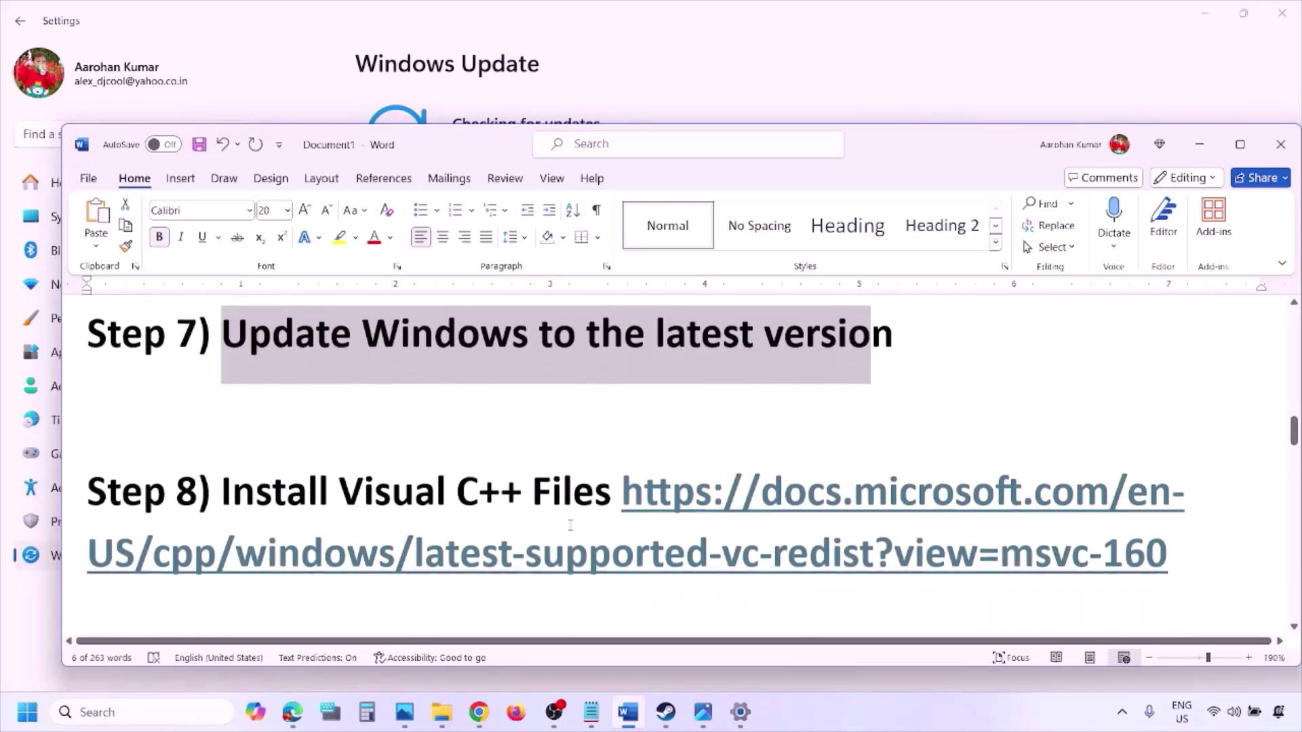
{"action": "left_click_drag", "start_coordinate": [1189, 565], "coordinate": [787, 513]}
{"action": "key", "text": "ctrl+c"}
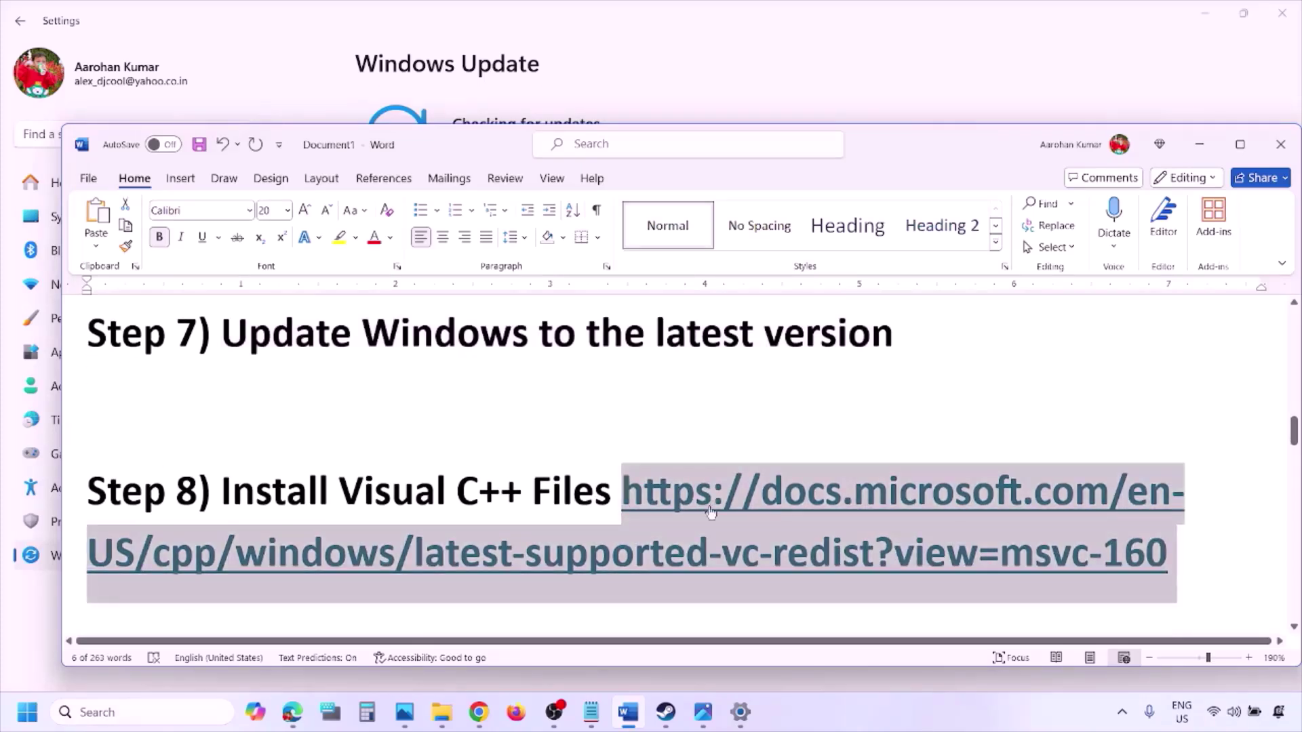
- Load the copied Visual C++ redistributable link in a new Google Chrome window
{"action": "right_click", "coordinate": [478, 712]}
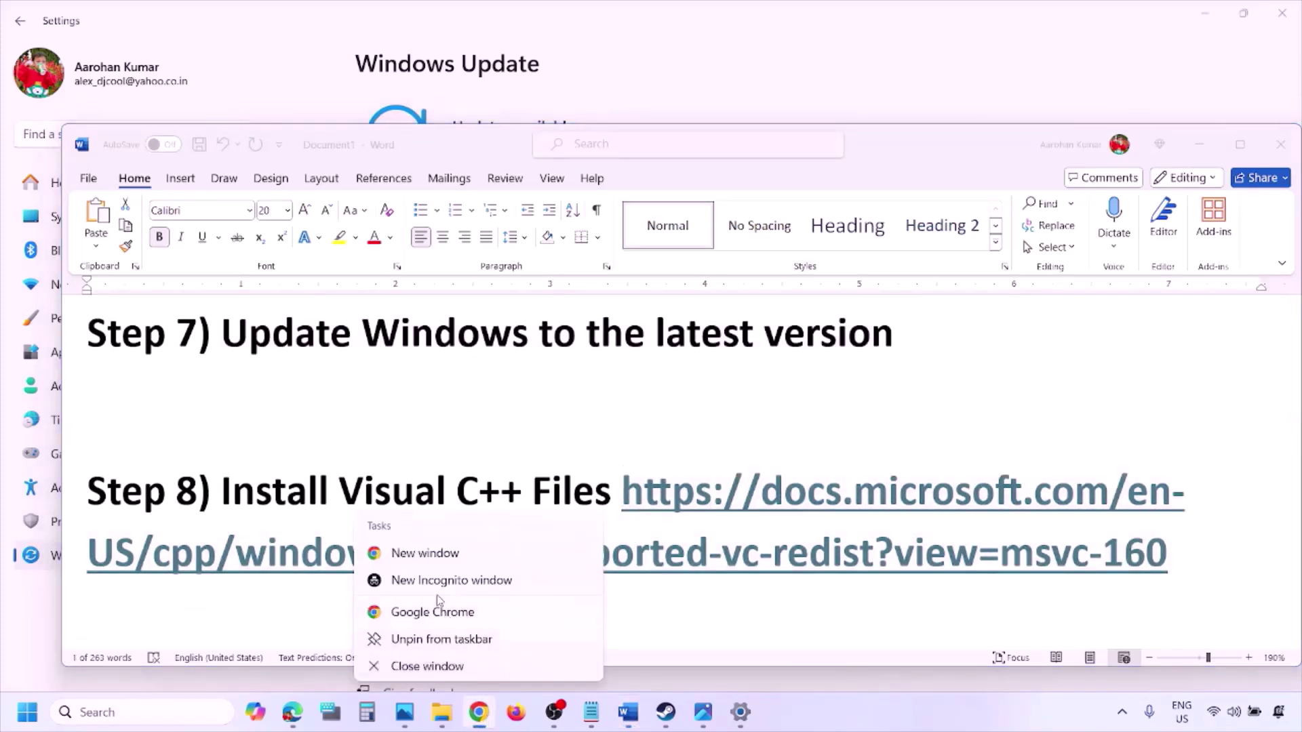
{"action": "left_click", "coordinate": [425, 553]}
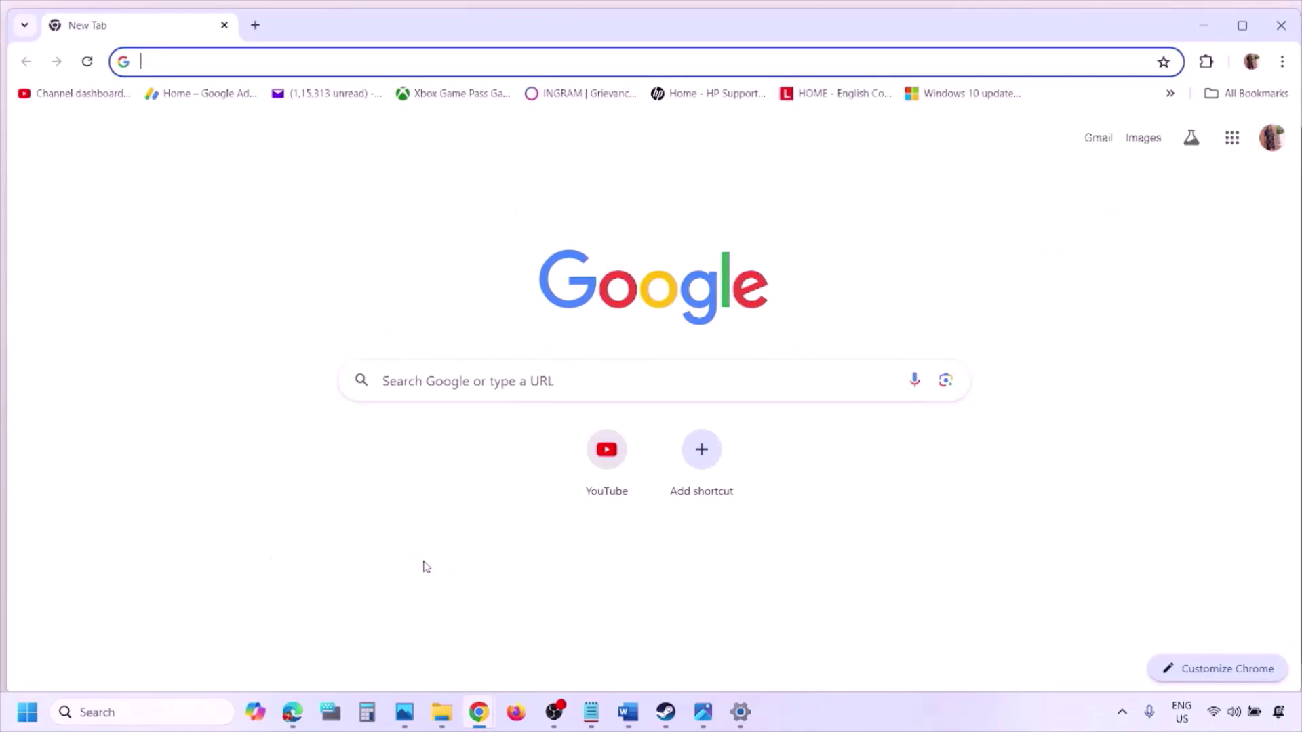
{"action": "key", "text": "ctrl+v"}
{"action": "key", "text": "Return"}
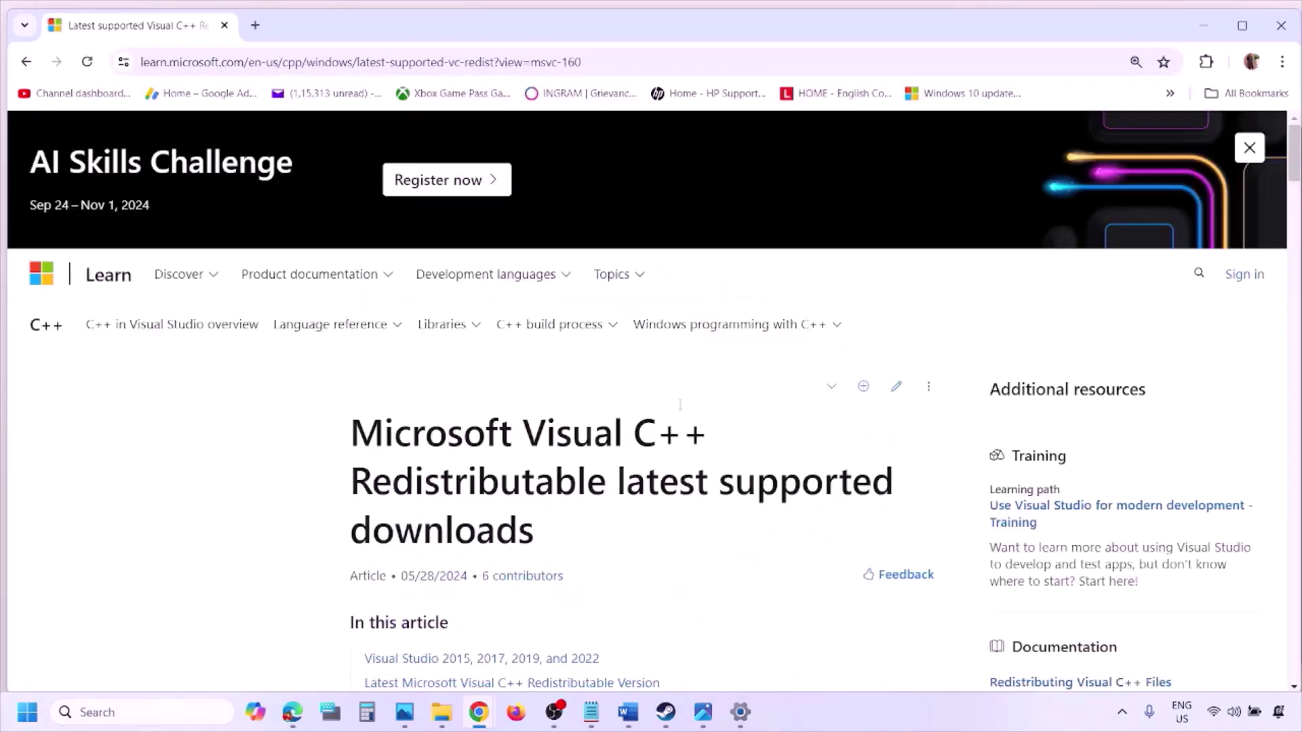
- Examine the Visual Studio 2015, 2017, 2019, and 2022 section and point out the X86 and X64 rows of the download table
{"action": "scroll", "coordinate": [567, 400], "scroll_direction": "down", "scroll_amount": 4}
{"action": "scroll", "coordinate": [567, 400], "scroll_direction": "down", "scroll_amount": 5}
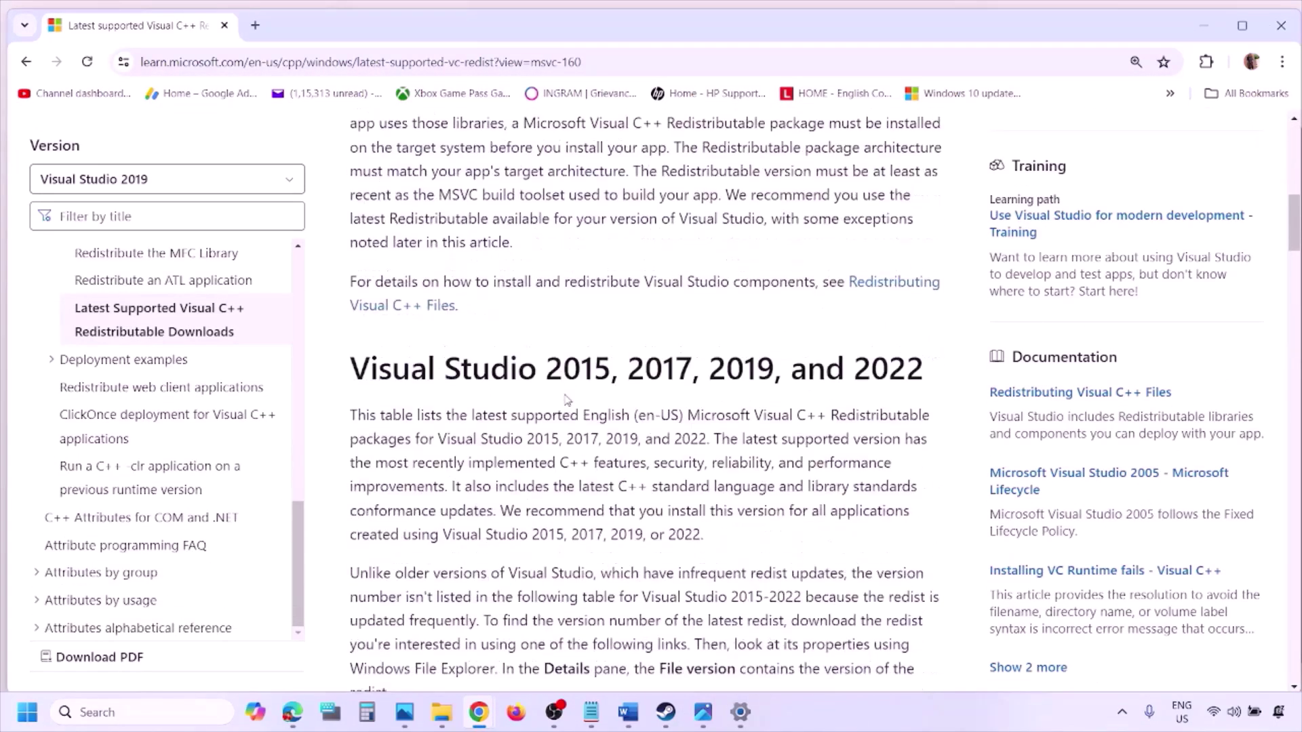
{"action": "left_click_drag", "start_coordinate": [419, 369], "coordinate": [876, 364]}
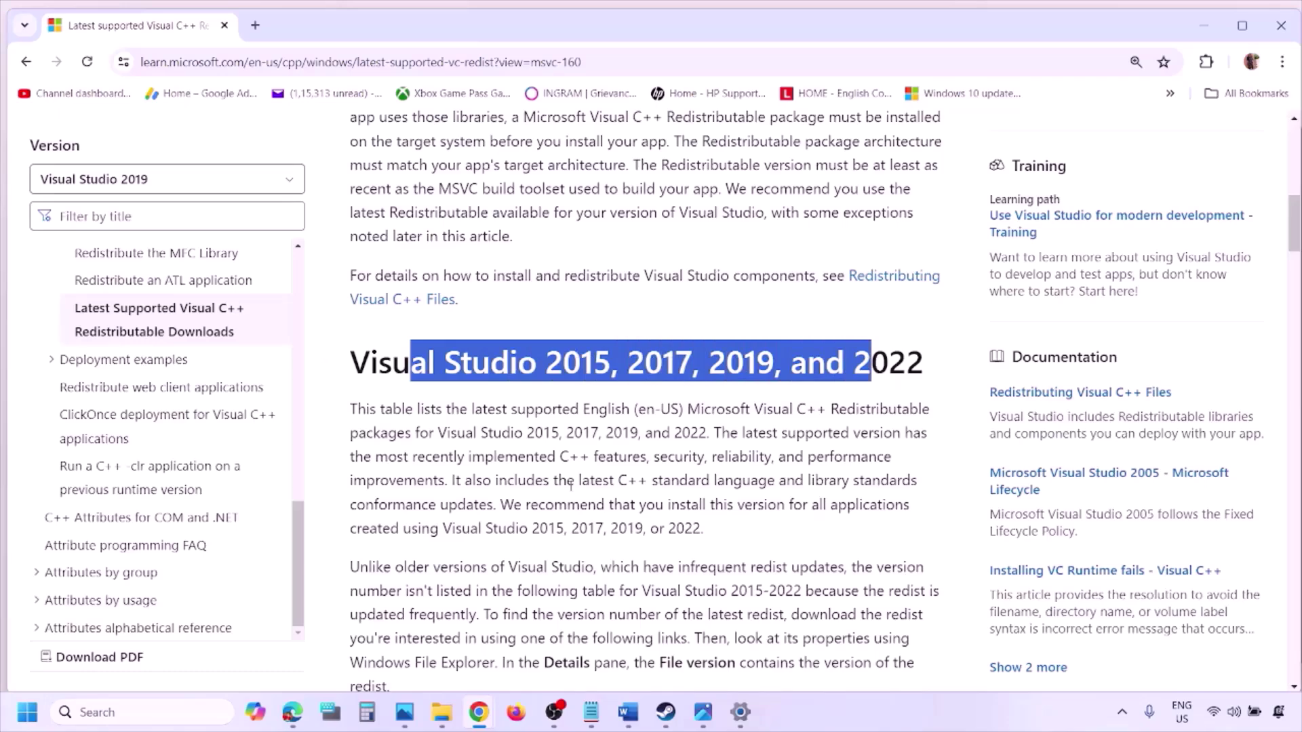
{"action": "scroll", "coordinate": [571, 484], "scroll_direction": "down", "scroll_amount": 8}
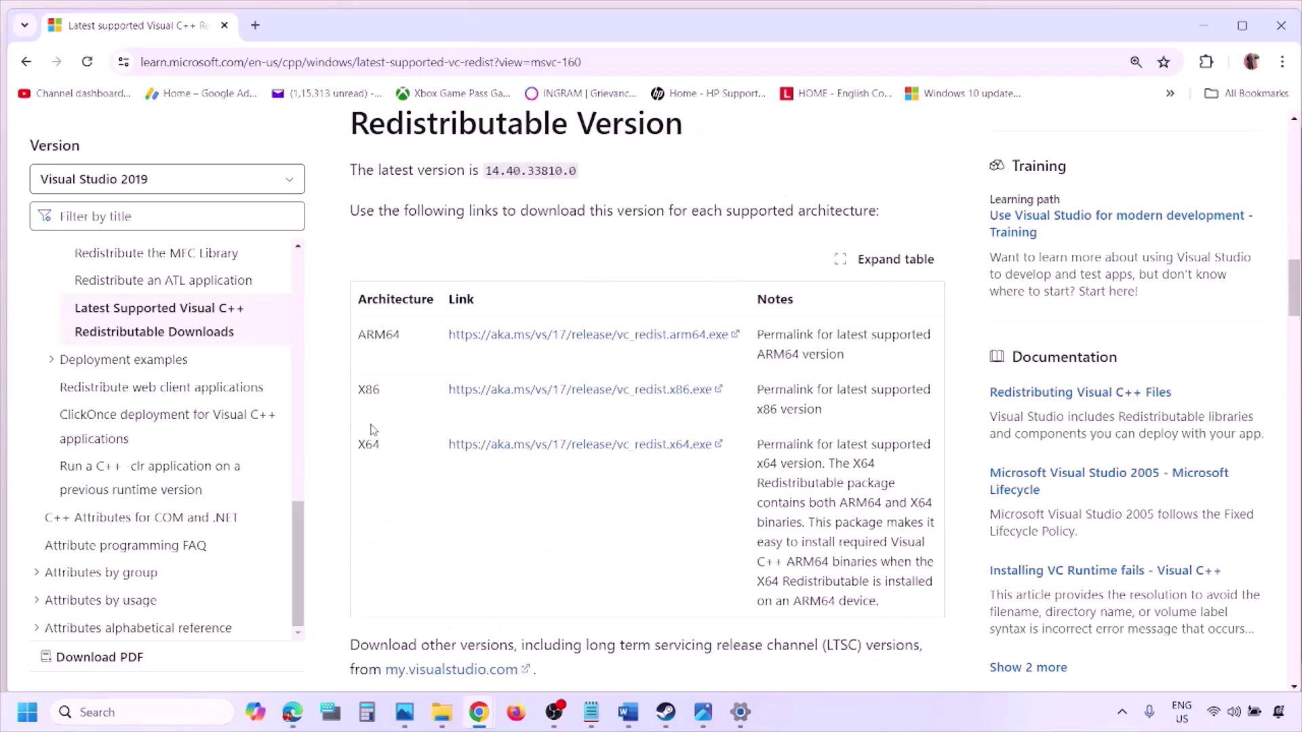
{"action": "double_click", "coordinate": [366, 392]}
{"action": "double_click", "coordinate": [369, 445]}
- Download the X86 redistributable and start a repair of Microsoft Visual C++ 2015-2022 Redistributable (x86)
{"action": "left_click_drag", "start_coordinate": [359, 389], "coordinate": [639, 396]}
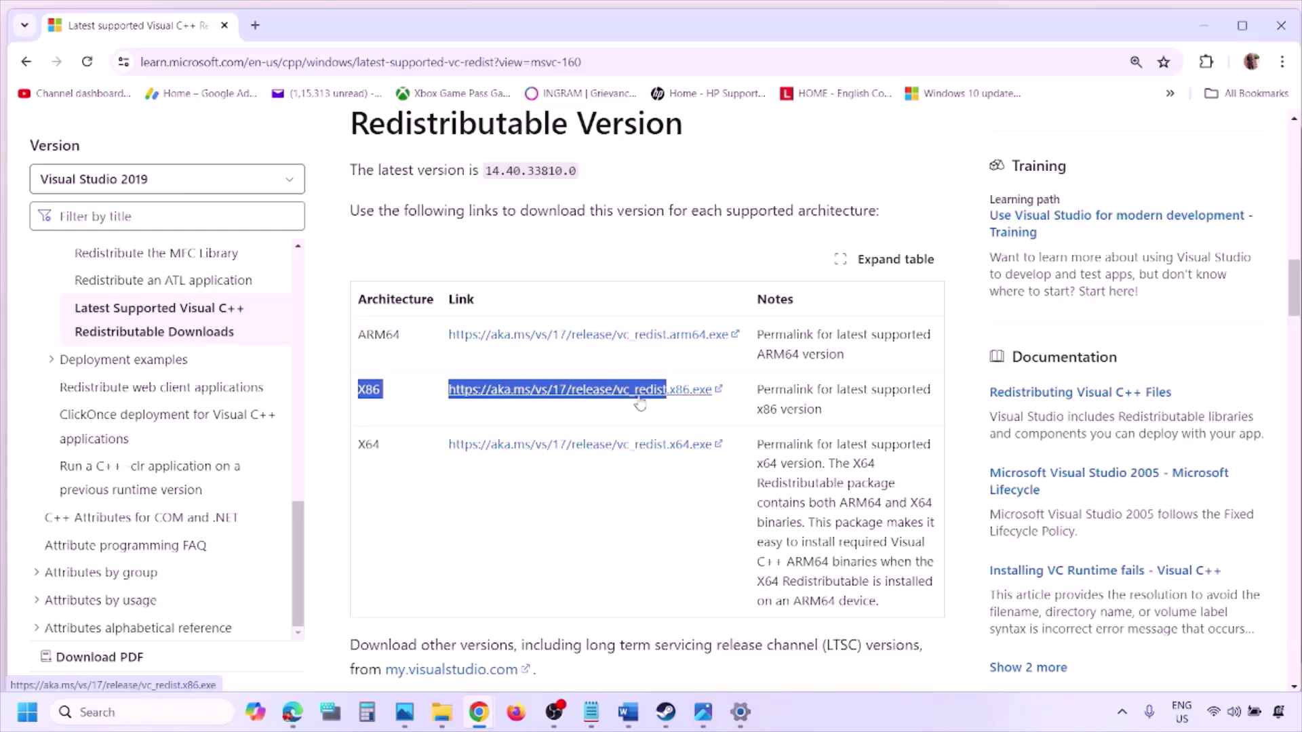
{"action": "left_click", "coordinate": [640, 396]}
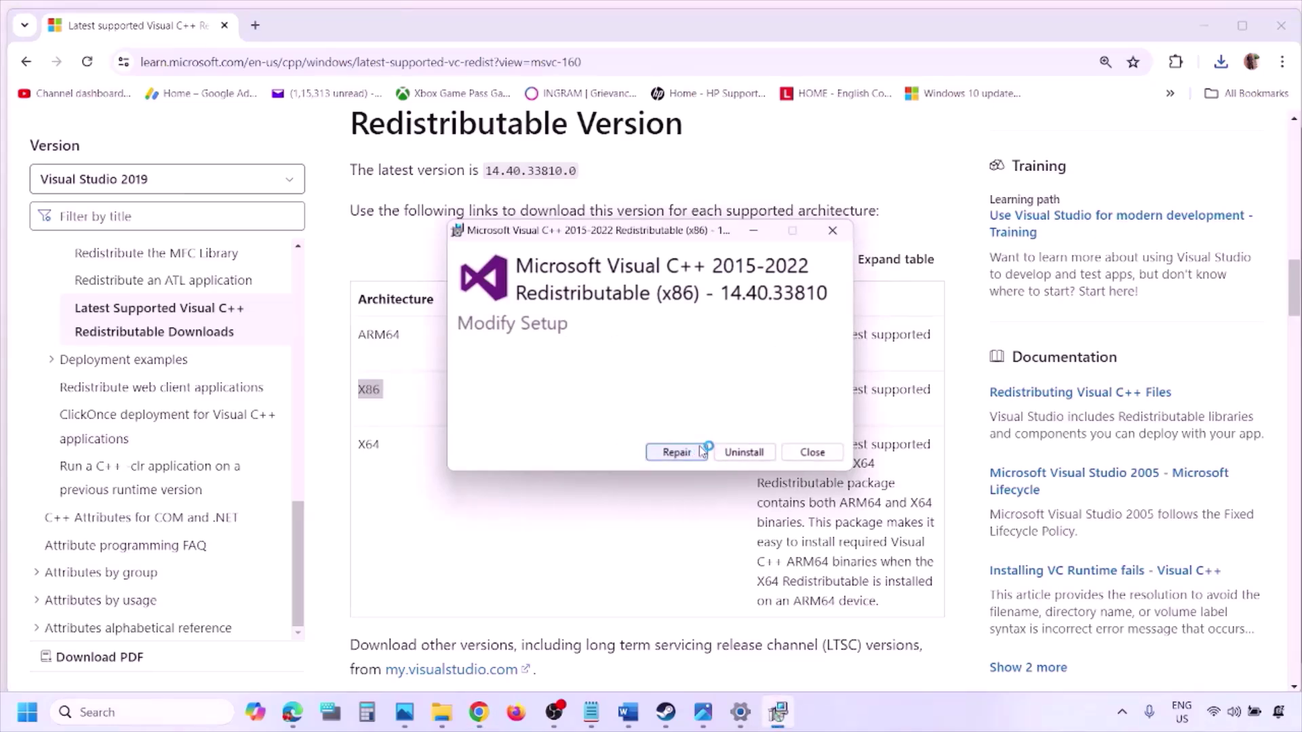
{"action": "left_click", "coordinate": [702, 452]}
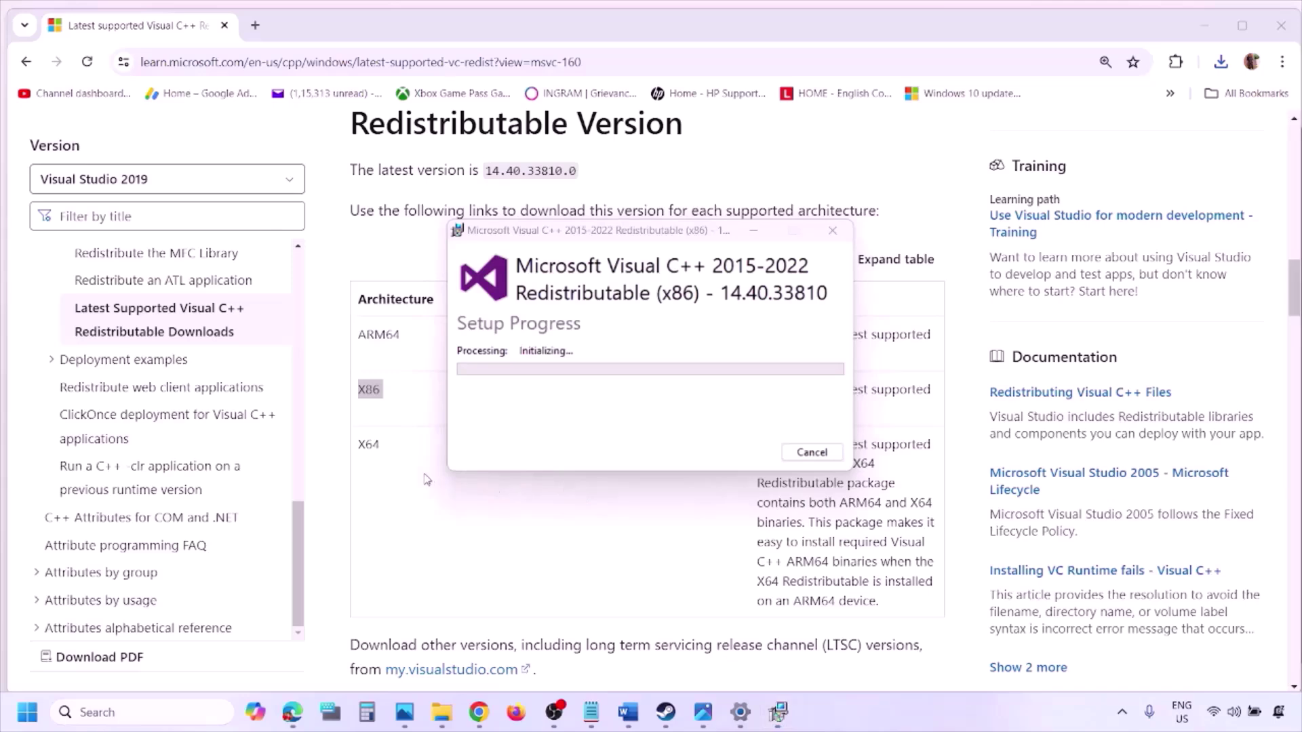
- Download VC_redist.x64.exe, run it, and start a repair of Microsoft Visual C++ 2015-2022 Redistributable (x64)
{"action": "double_click", "coordinate": [366, 445]}
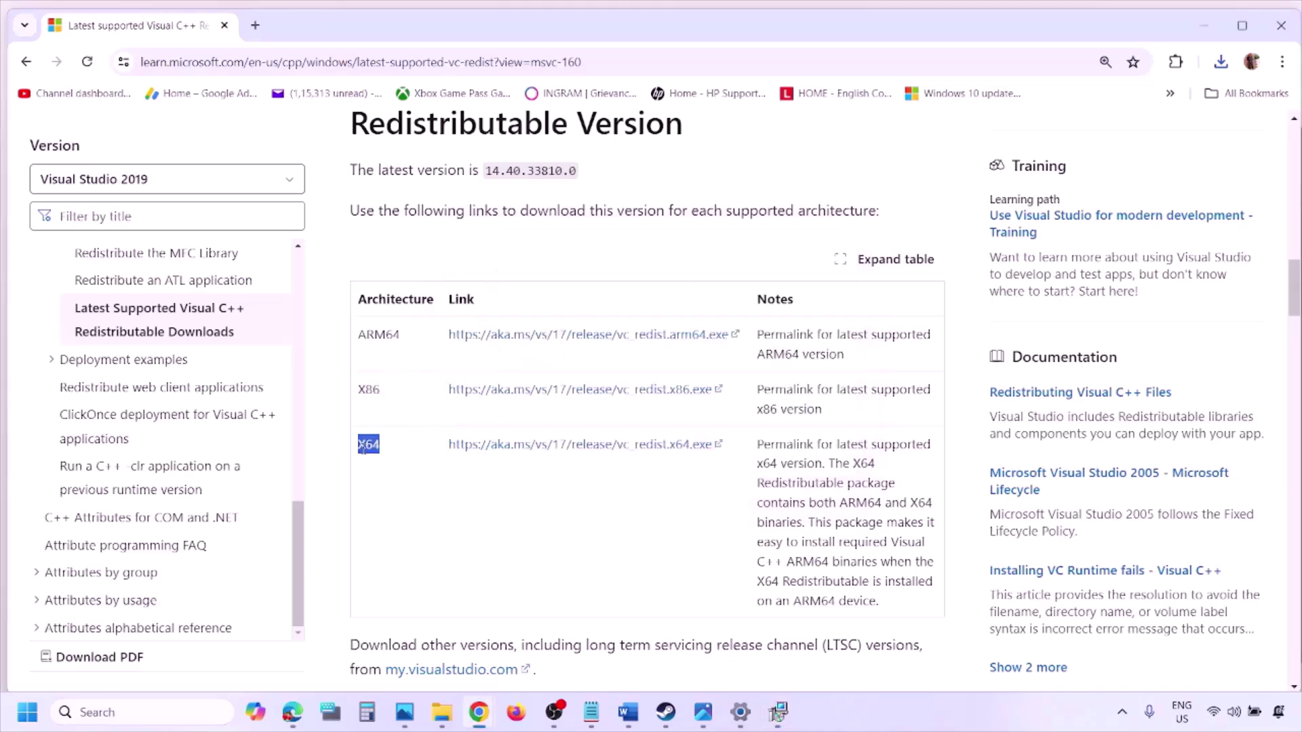
{"action": "left_click", "coordinate": [589, 448]}
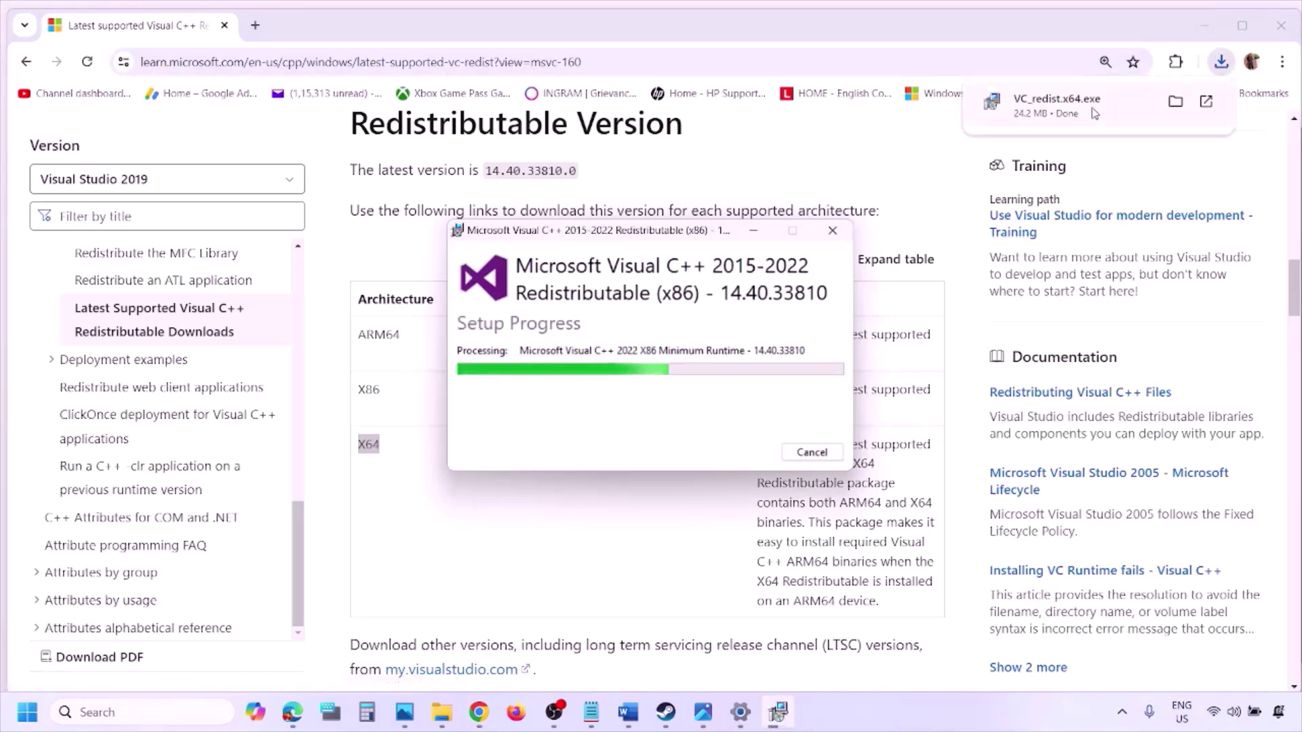
{"action": "left_click", "coordinate": [1093, 108]}
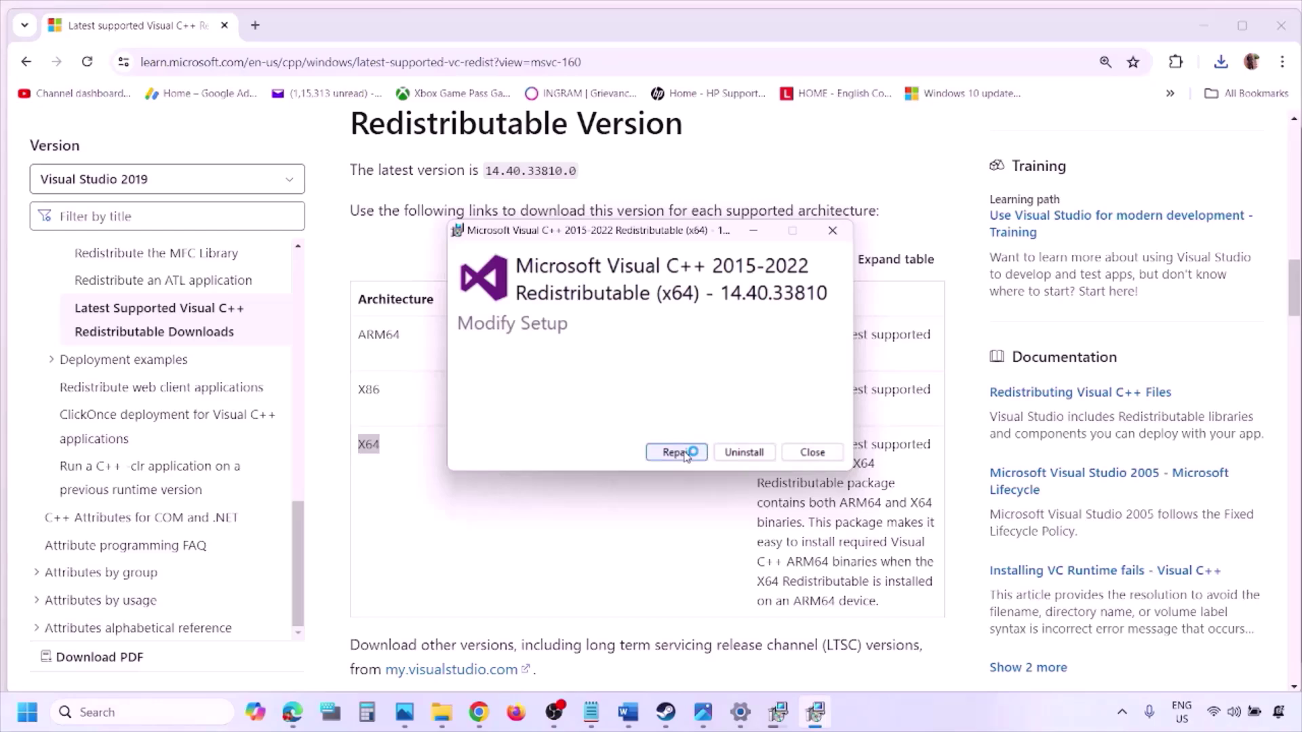
{"action": "left_click", "coordinate": [675, 452]}
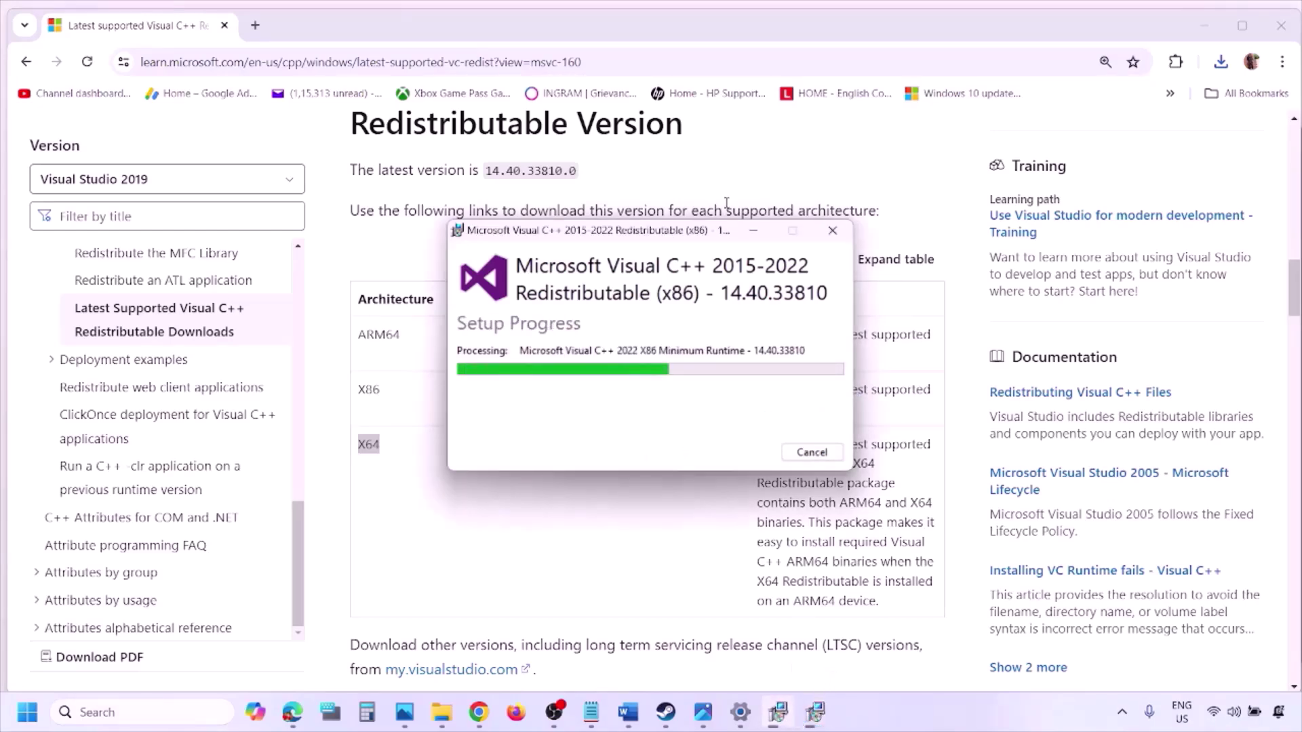
- Place the x86 and x64 setup windows side by side and bring the download page back to the front
{"action": "left_click_drag", "start_coordinate": [715, 231], "coordinate": [413, 290]}
{"action": "left_click_drag", "start_coordinate": [644, 238], "coordinate": [817, 308]}
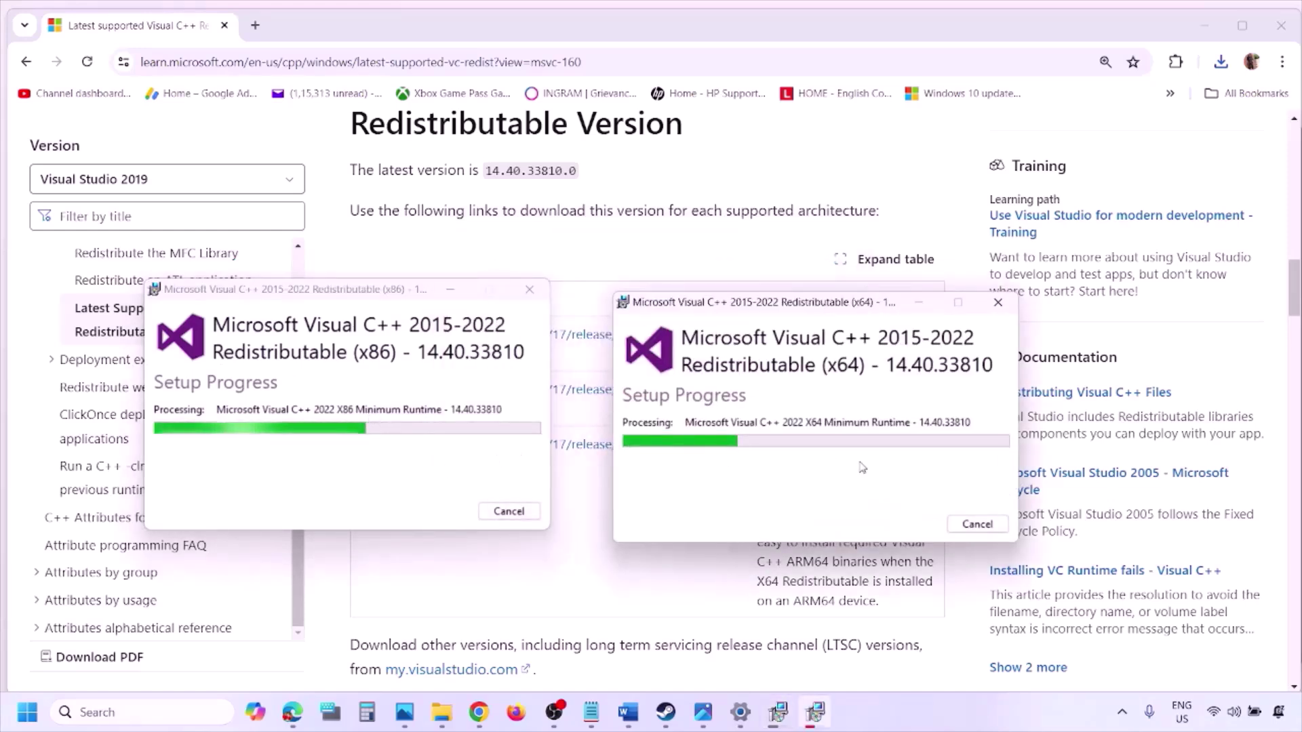
{"action": "left_click", "coordinate": [575, 586]}
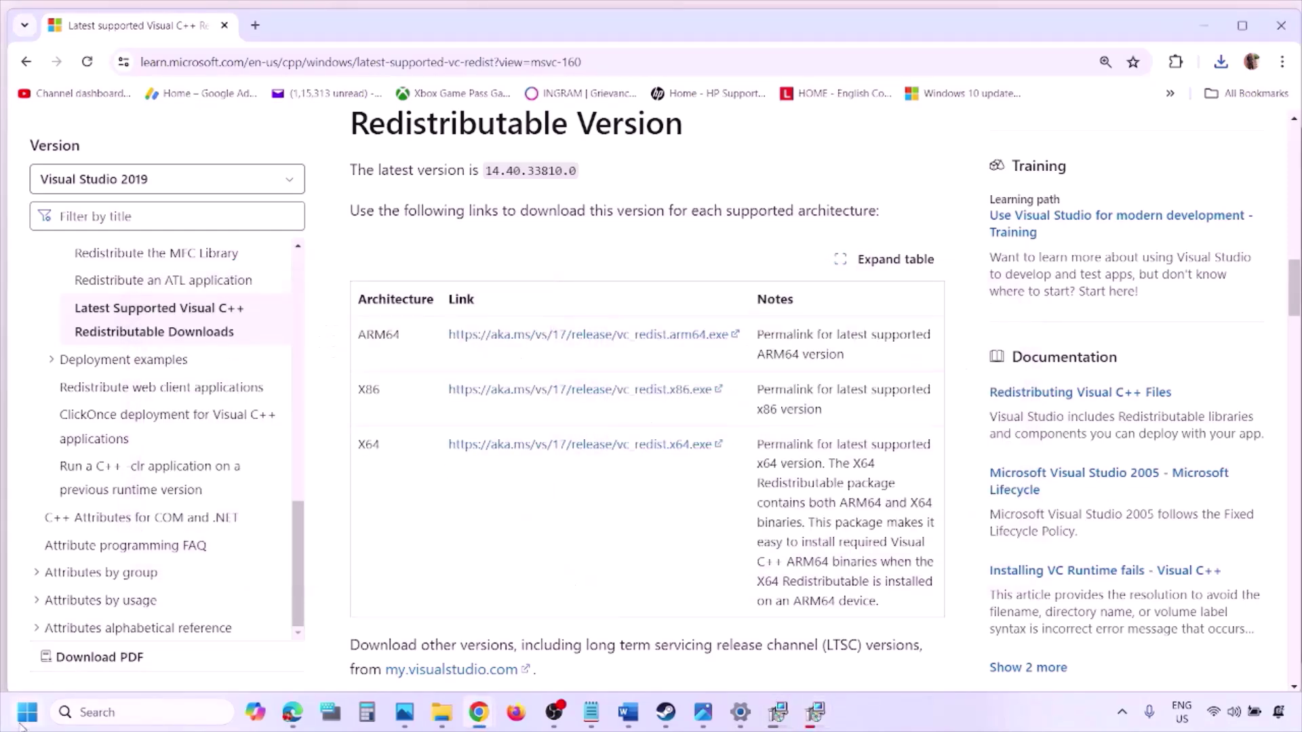
- Point out the Restart option in the computer's power options over the download page, and close them without restarting
{"action": "left_click", "coordinate": [26, 715]}
{"action": "left_click", "coordinate": [493, 653]}
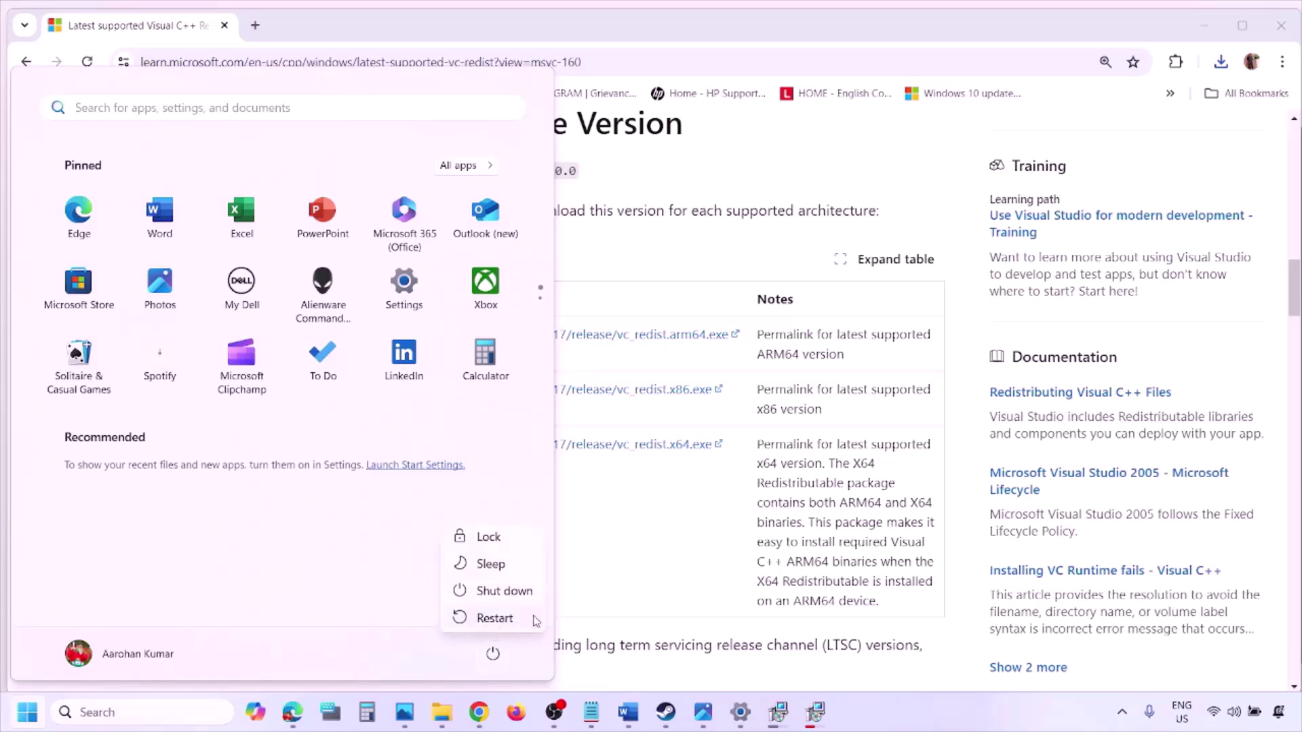
{"action": "left_click", "coordinate": [675, 578]}
{"action": "left_click", "coordinate": [675, 577]}
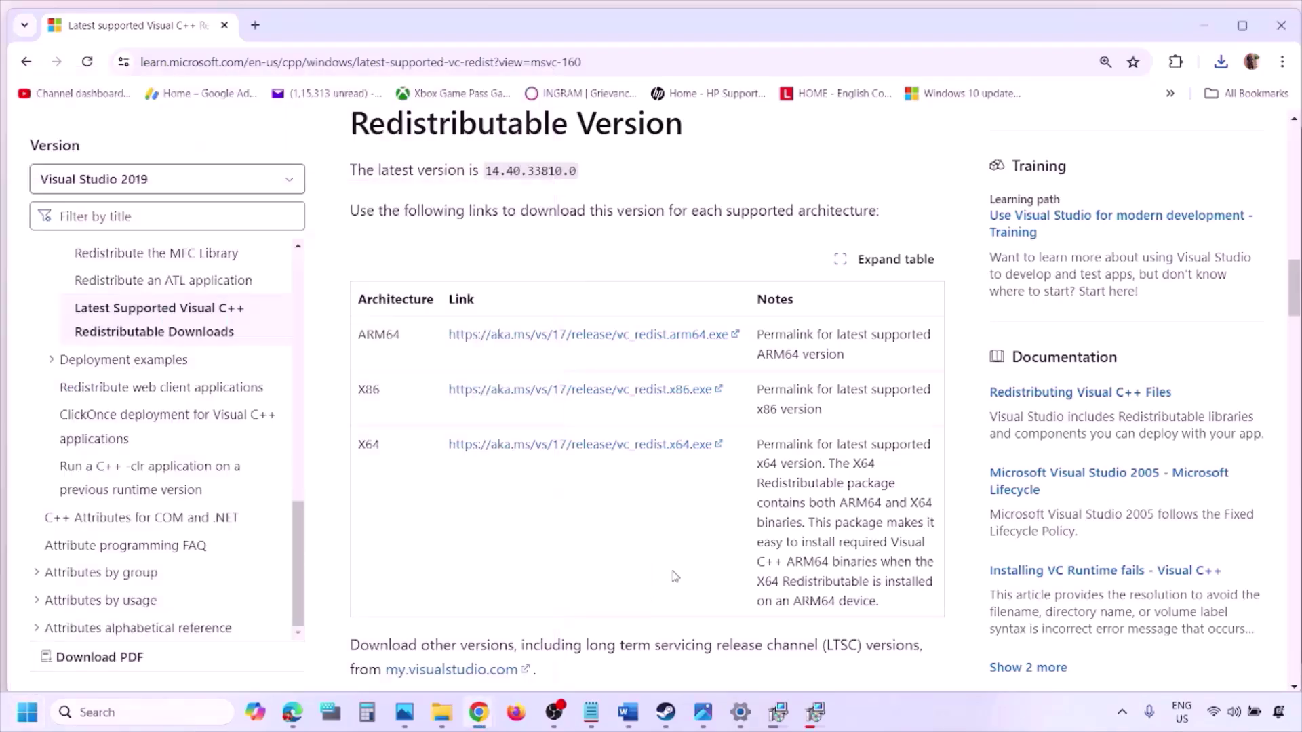
- Return to the Word document, go to Step 9 about unplugging external devices, and maximize the window
{"action": "left_click", "coordinate": [629, 712]}
{"action": "scroll", "coordinate": [558, 460], "scroll_direction": "down", "scroll_amount": 2}
{"action": "scroll", "coordinate": [558, 459], "scroll_direction": "down", "scroll_amount": 3}
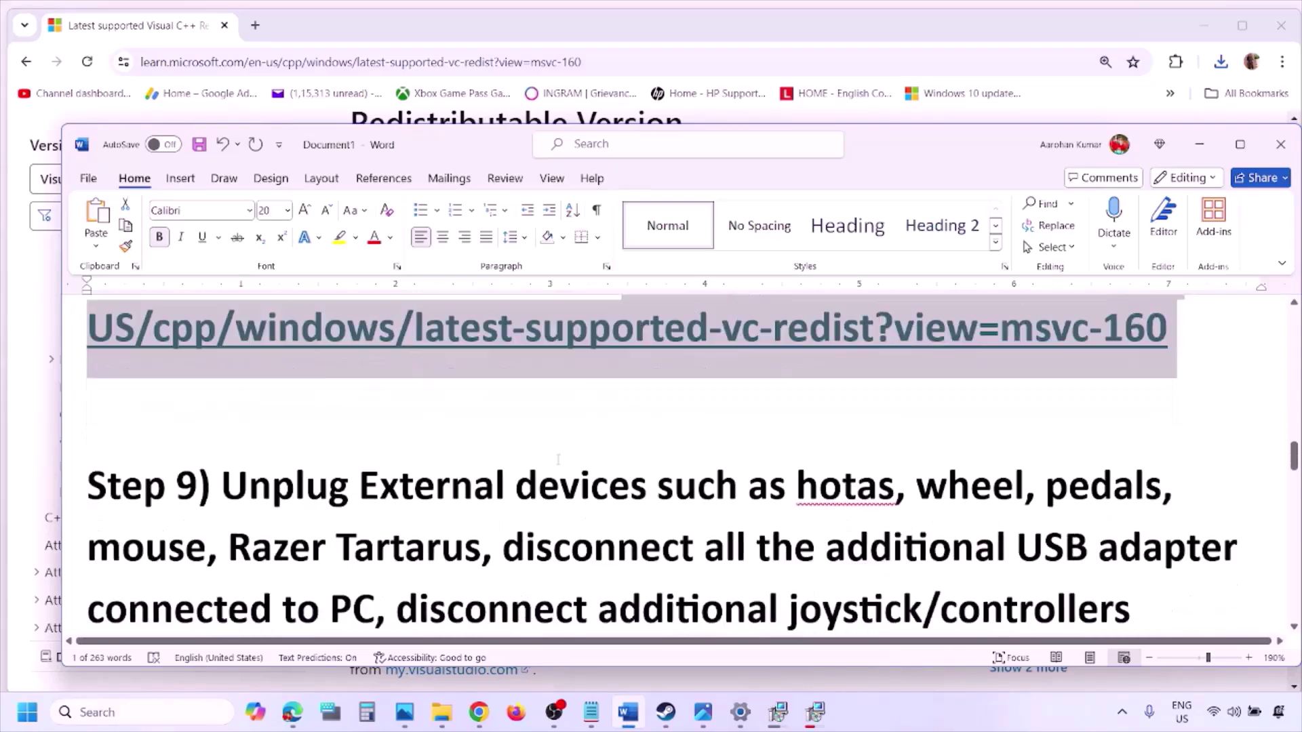
{"action": "left_click", "coordinate": [1243, 145]}
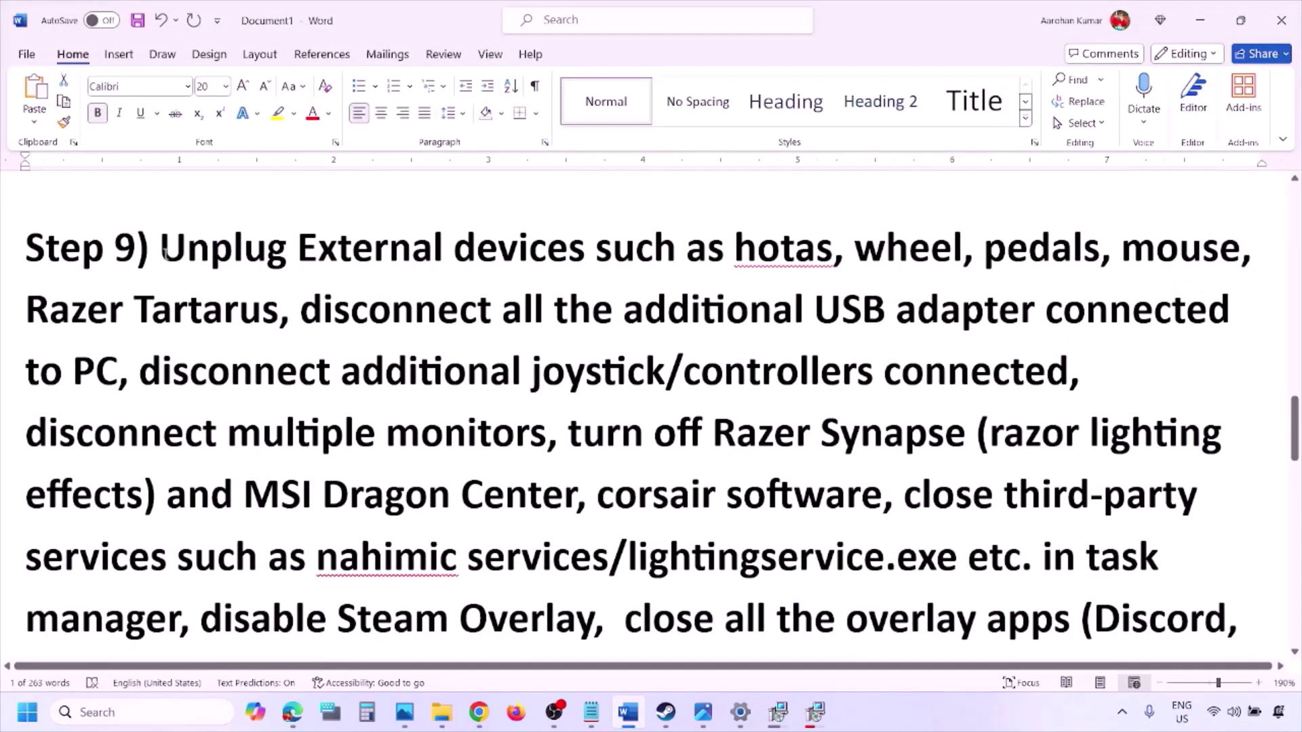
- Highlight Step 9's advice on external devices, additional controllers, multiple monitors, Razer Synapse, MSI Dragon Center, Corsair software and third-party services
{"action": "left_click_drag", "start_coordinate": [164, 251], "coordinate": [965, 307]}
{"action": "left_click", "coordinate": [964, 307]}
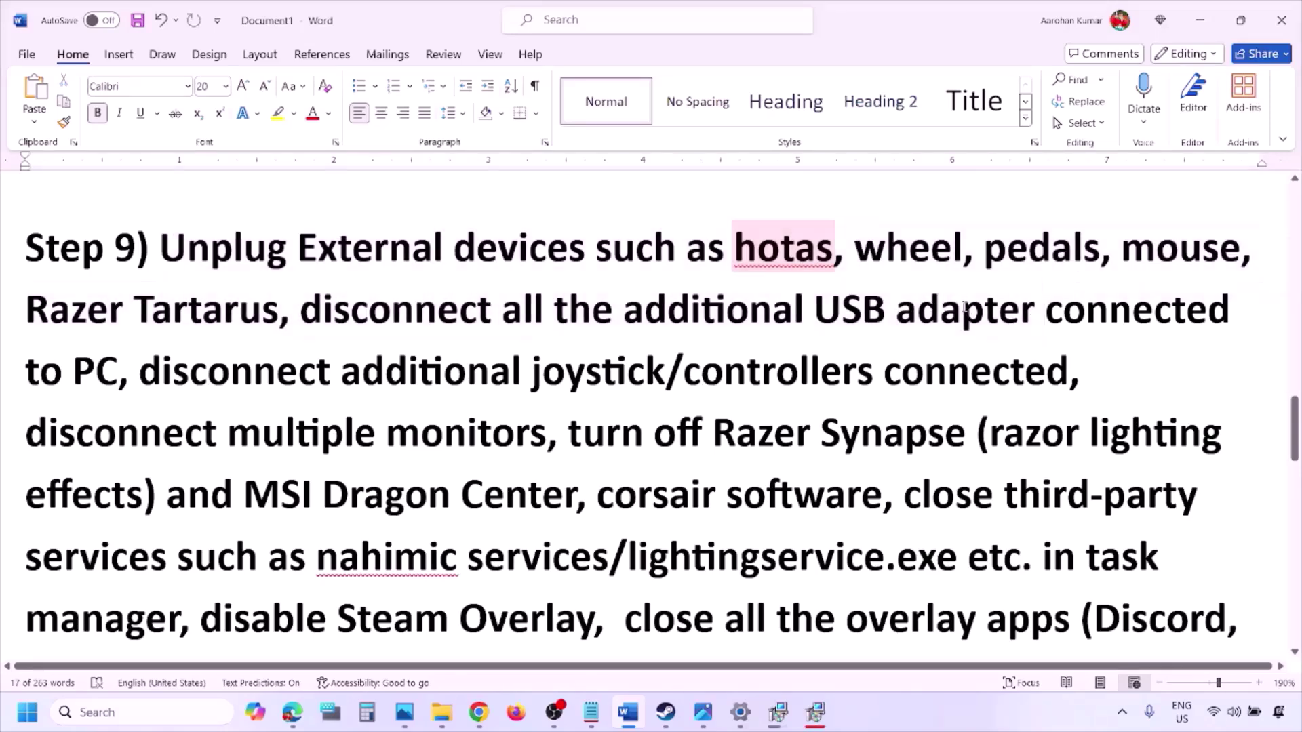
{"action": "left_click_drag", "start_coordinate": [148, 370], "coordinate": [904, 380]}
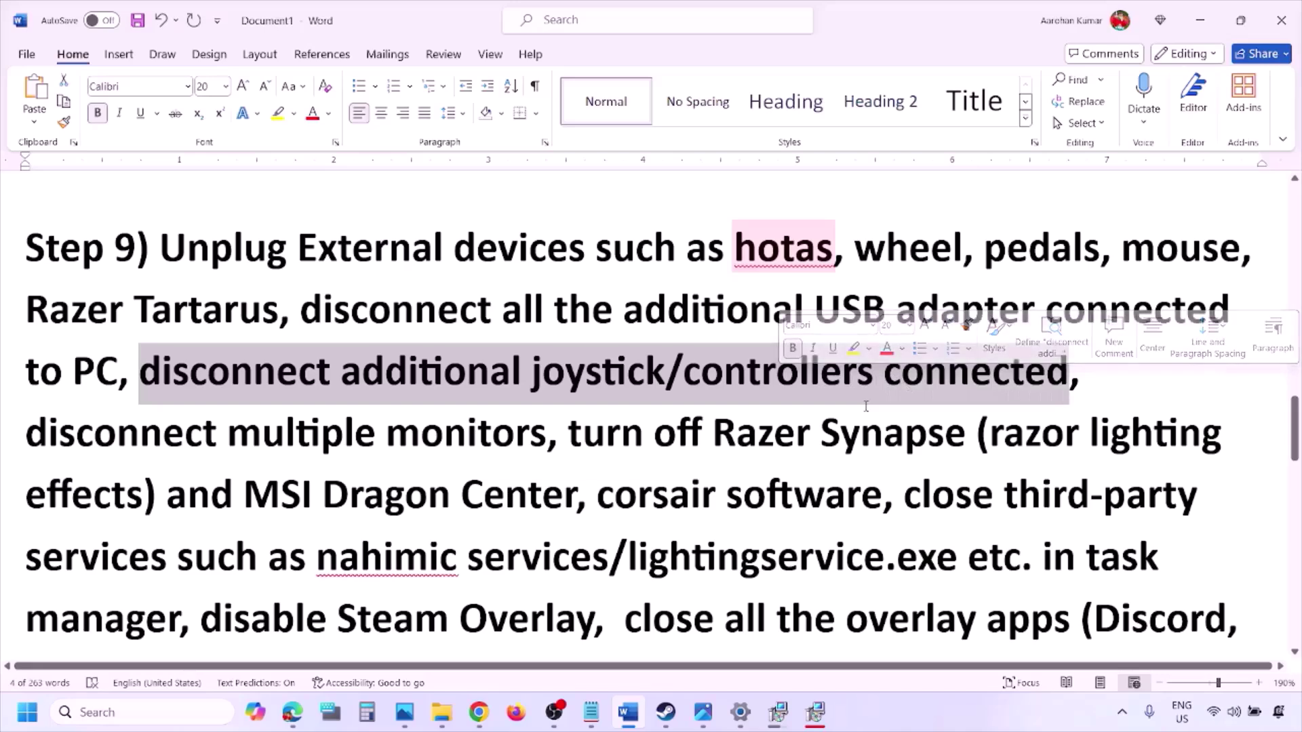
{"action": "left_click", "coordinate": [871, 370]}
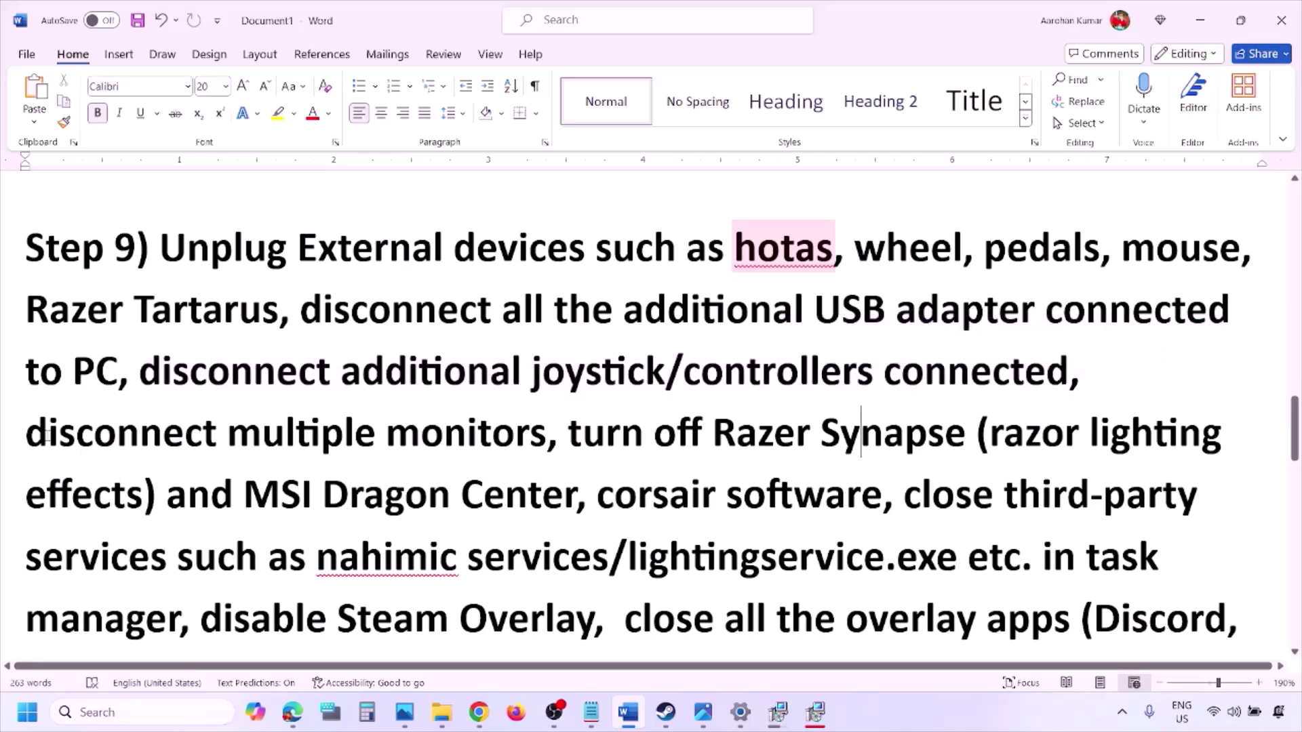
{"action": "left_click_drag", "start_coordinate": [44, 437], "coordinate": [441, 437]}
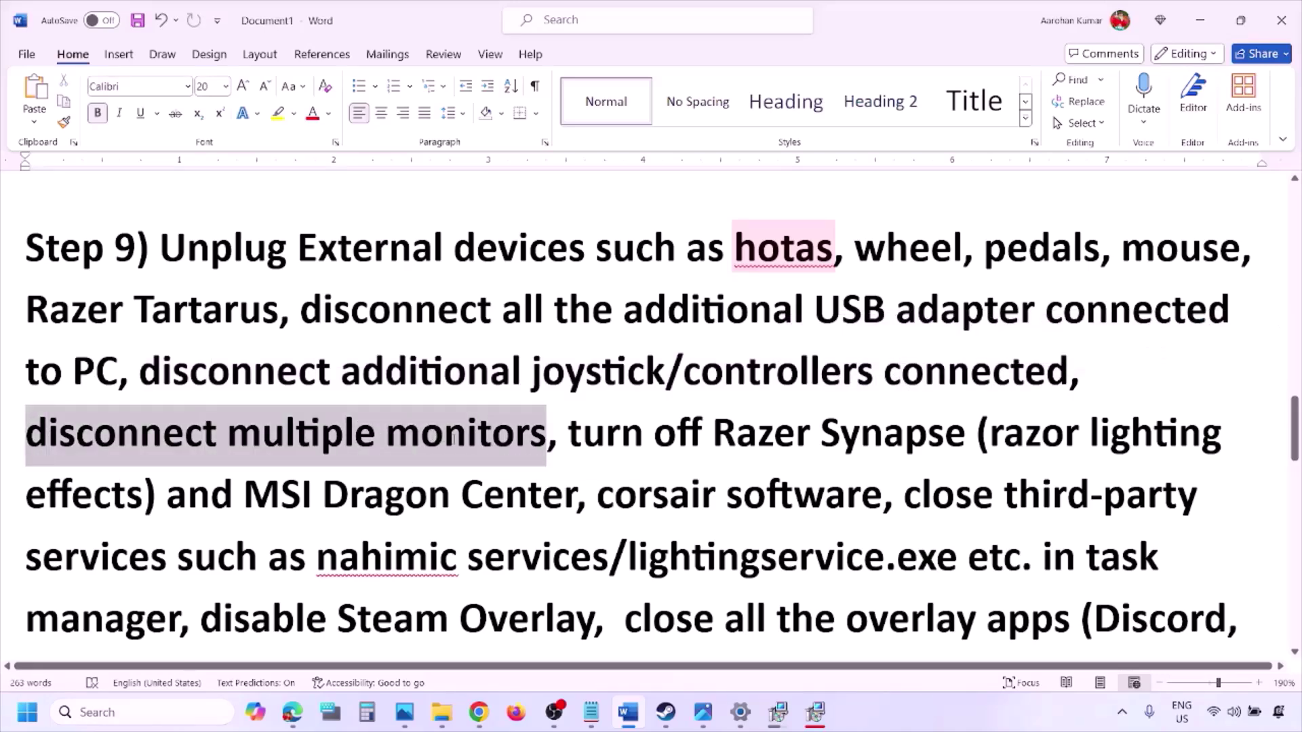
{"action": "scroll", "coordinate": [540, 386], "scroll_direction": "down", "scroll_amount": 1}
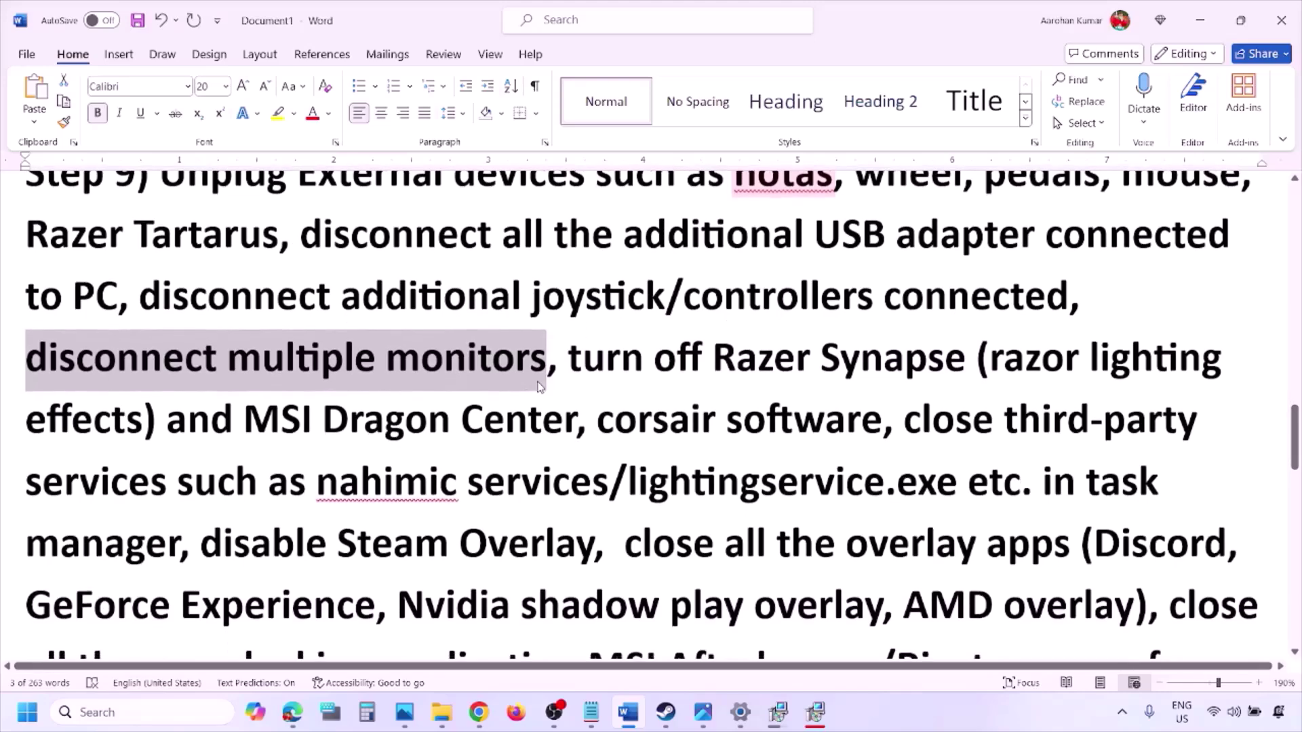
{"action": "left_click_drag", "start_coordinate": [570, 357], "coordinate": [179, 543]}
- Highlight "disable Steam Overlay" in Step 9 and advance from 0.png to the next reference image in the photo viewer
{"action": "scroll", "coordinate": [260, 461], "scroll_direction": "down", "scroll_amount": 1}
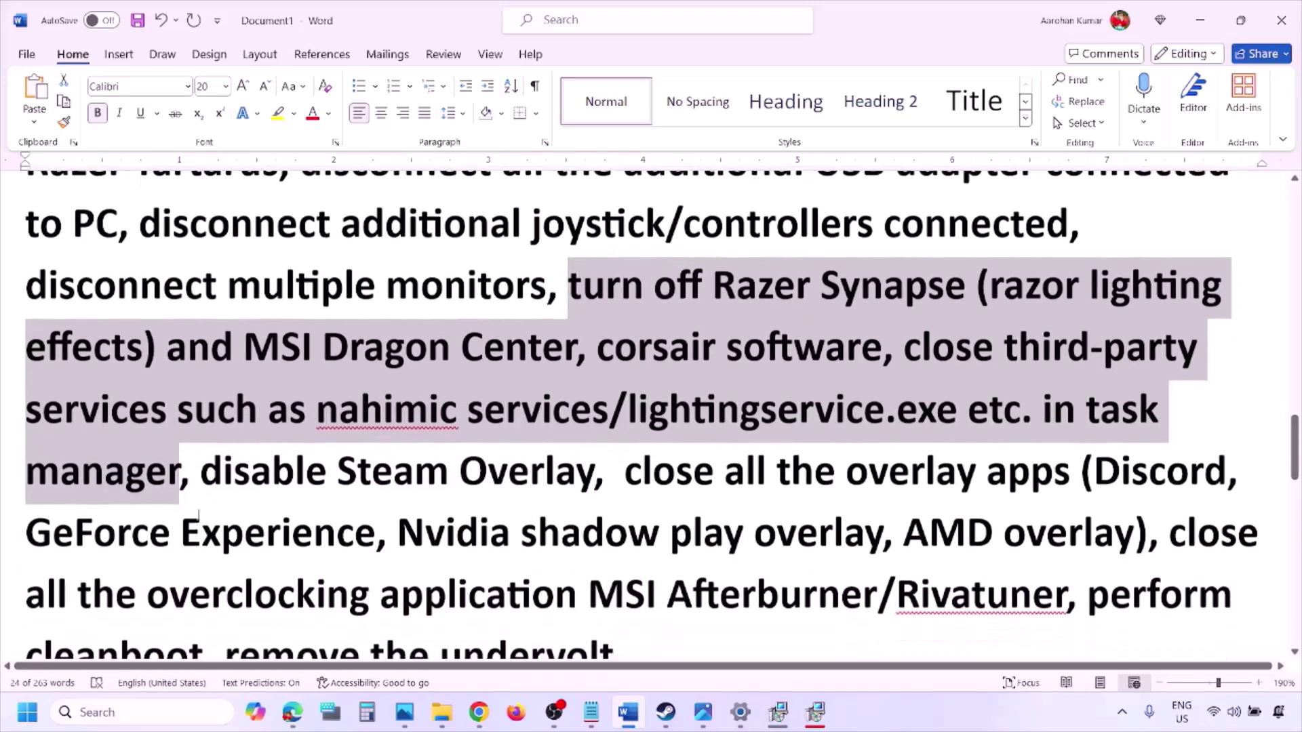
{"action": "left_click_drag", "start_coordinate": [234, 471], "coordinate": [593, 473]}
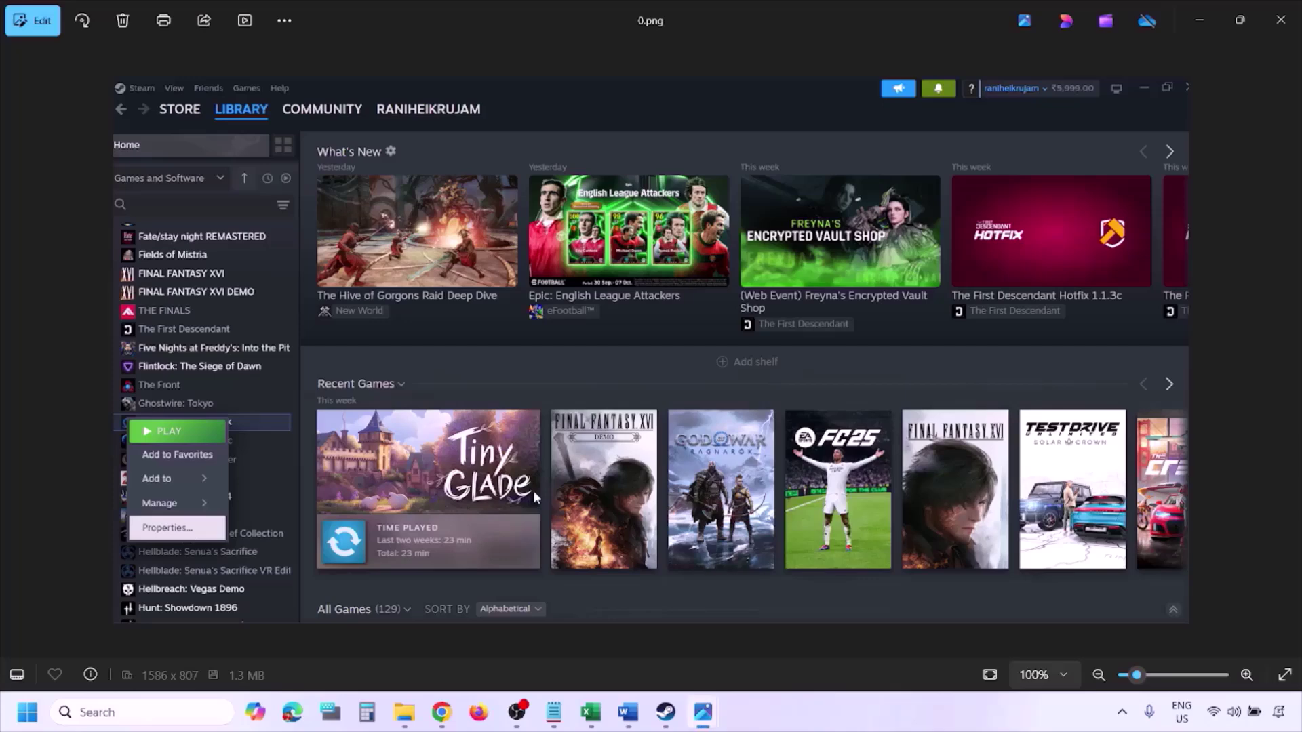
{"action": "key", "text": "Right"}
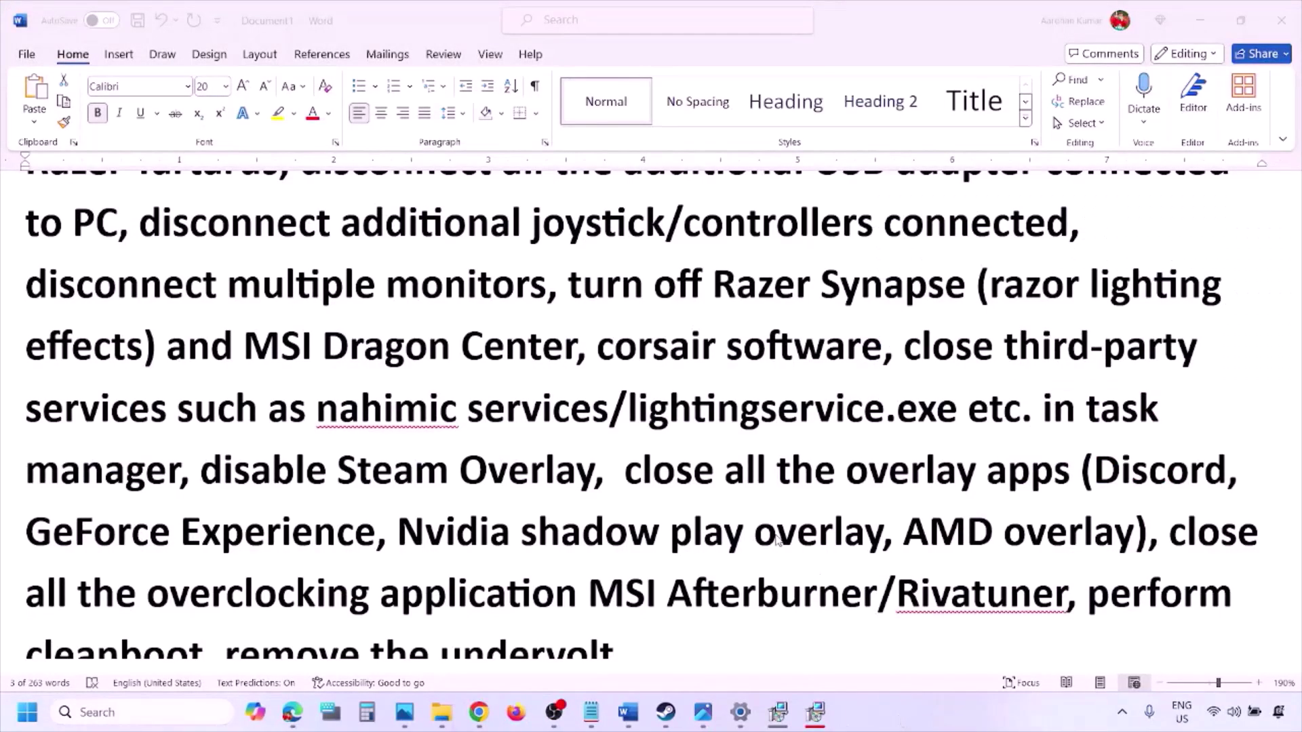
- Switch to Discord's Game Overlay settings and turn off "Enable in-game overlay"
{"action": "scroll", "coordinate": [776, 540], "scroll_direction": "down", "scroll_amount": 2}
{"action": "key", "text": "alt+Tab"}
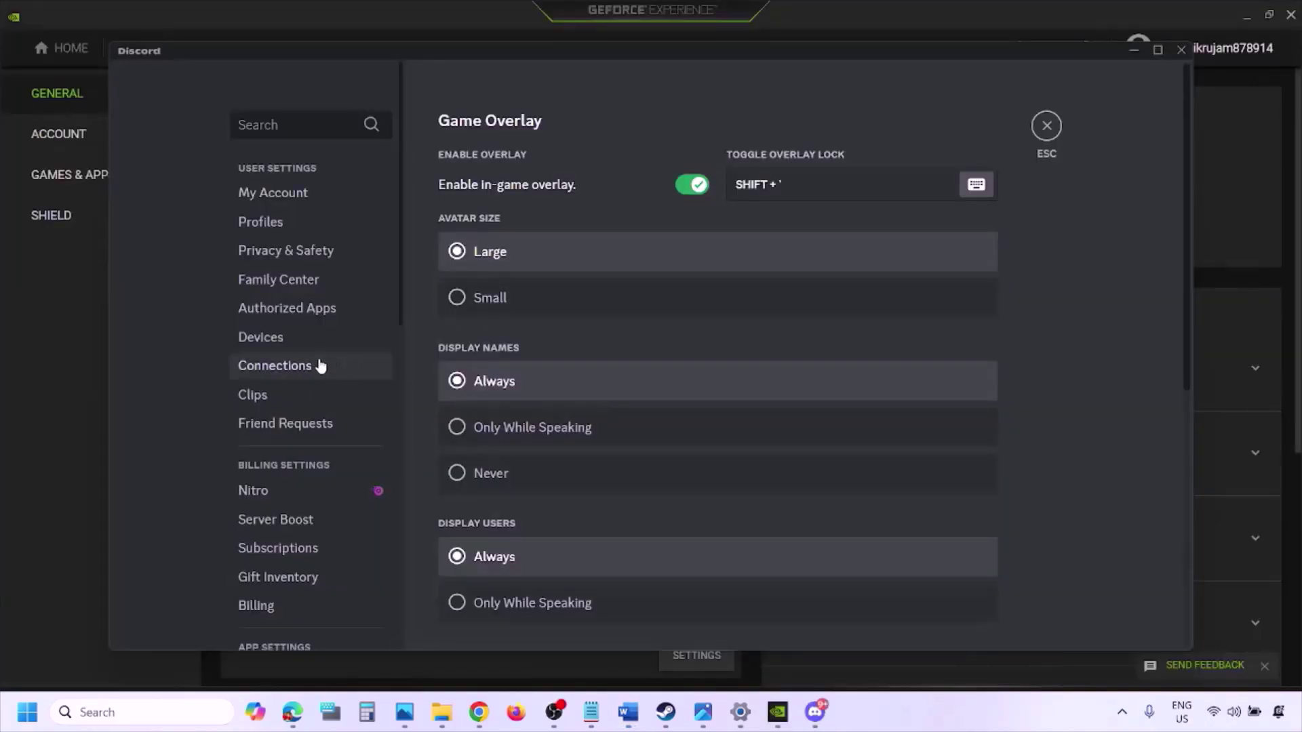
{"action": "scroll", "coordinate": [320, 364], "scroll_direction": "down", "scroll_amount": 10}
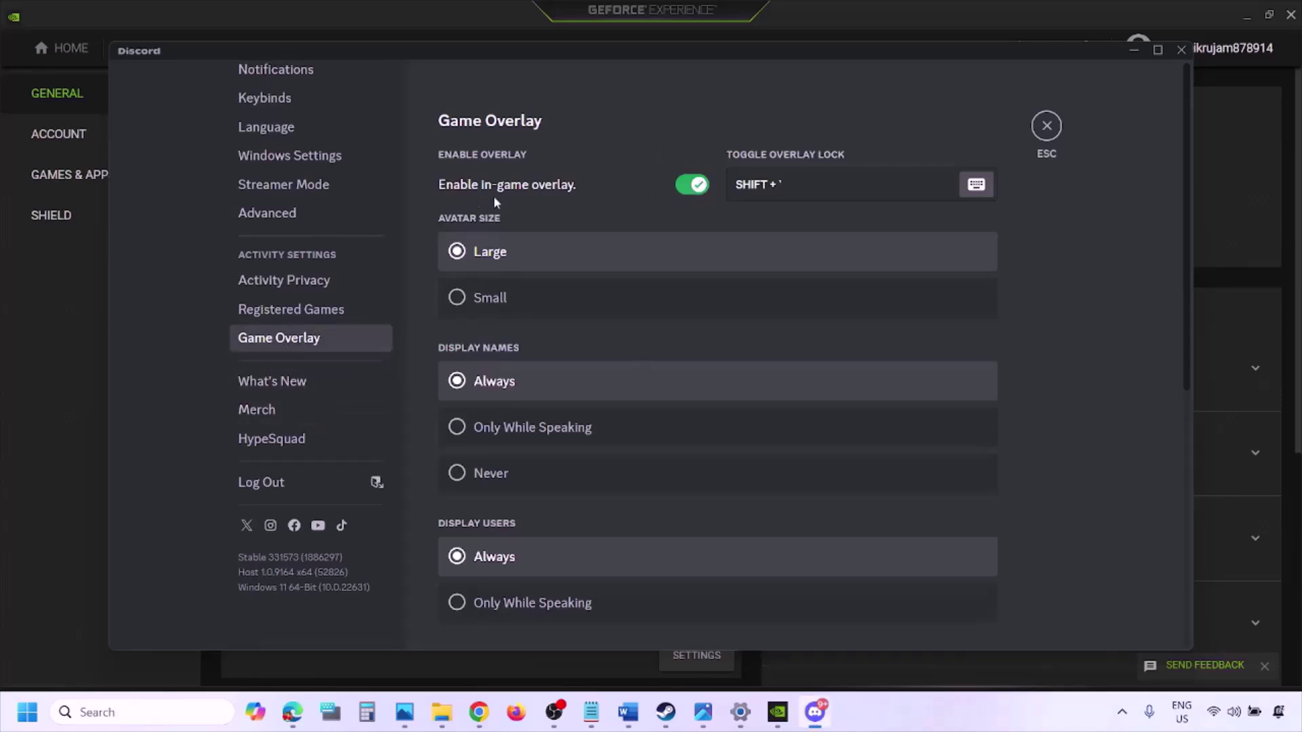
{"action": "left_click", "coordinate": [686, 187]}
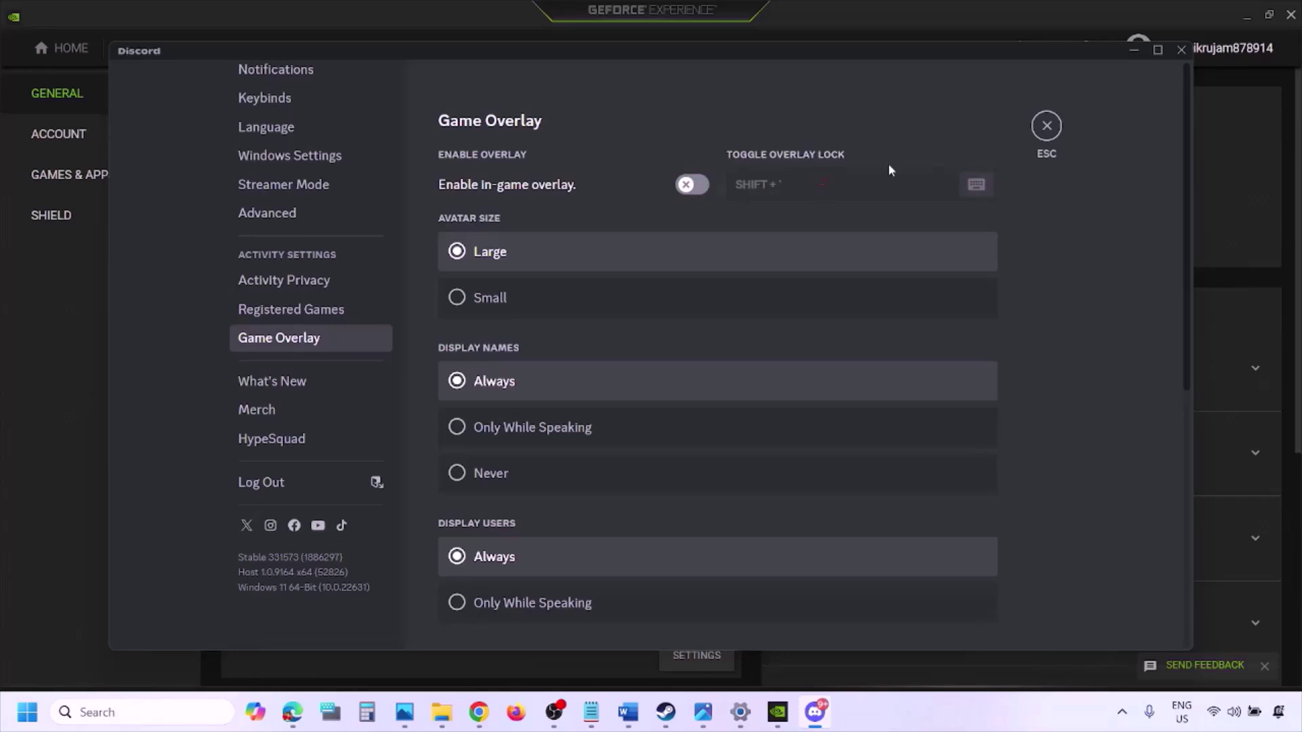
- Switch to GeForce Experience and turn off its In-Game Overlay
{"action": "left_click", "coordinate": [780, 714]}
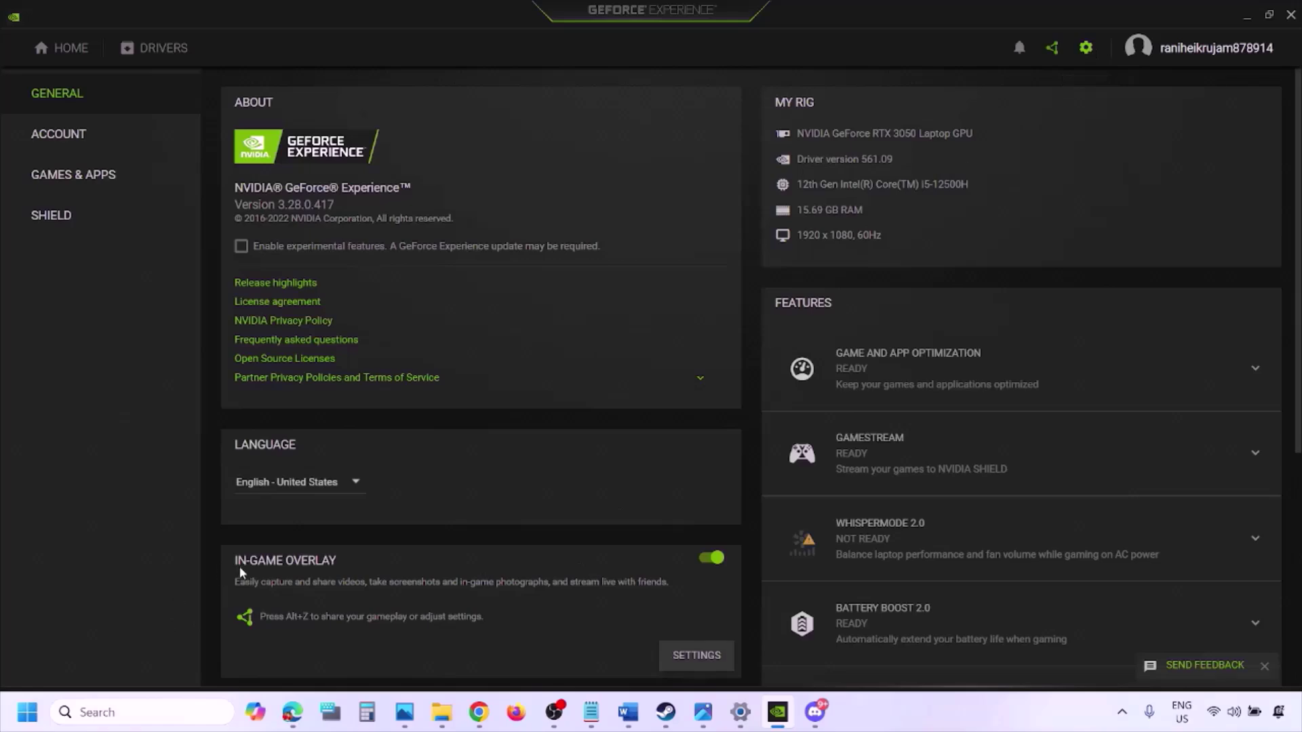
{"action": "left_click", "coordinate": [708, 560]}
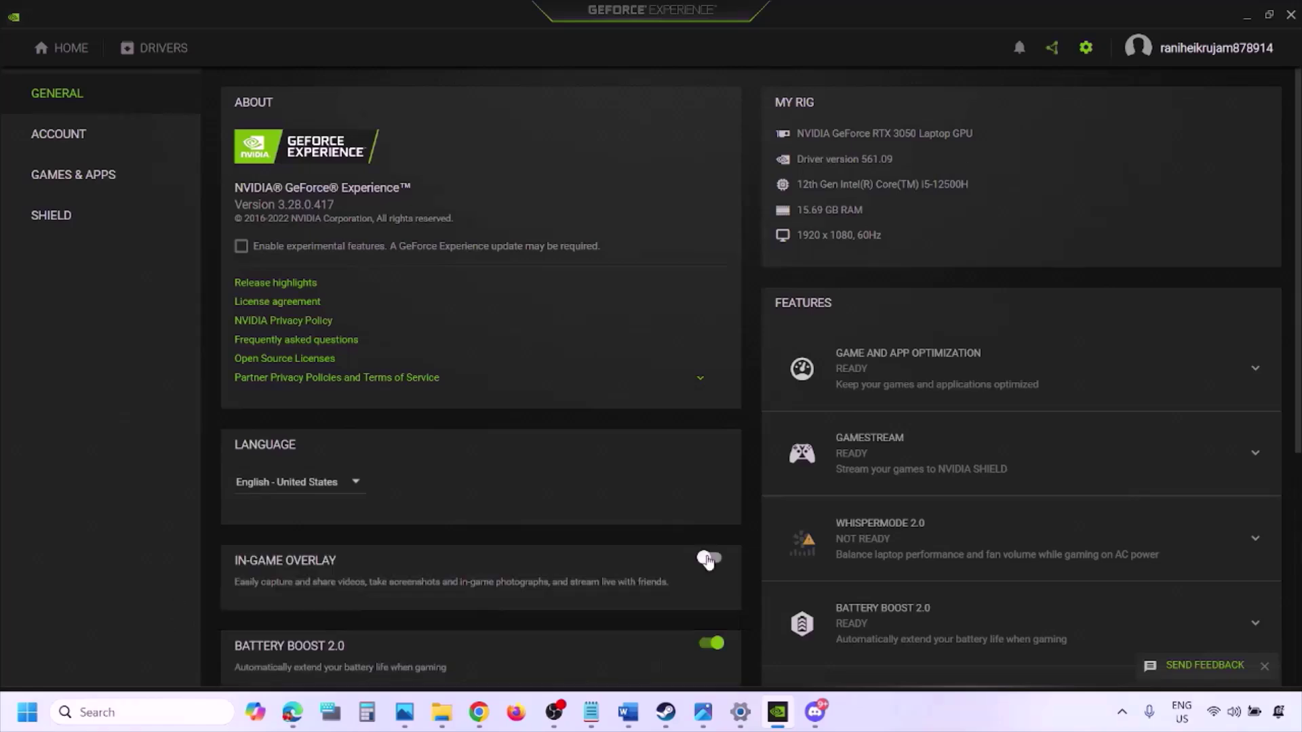
- Return to the Word document and highlight "close all the overlay apps" in Step 9
{"action": "left_click", "coordinate": [626, 719]}
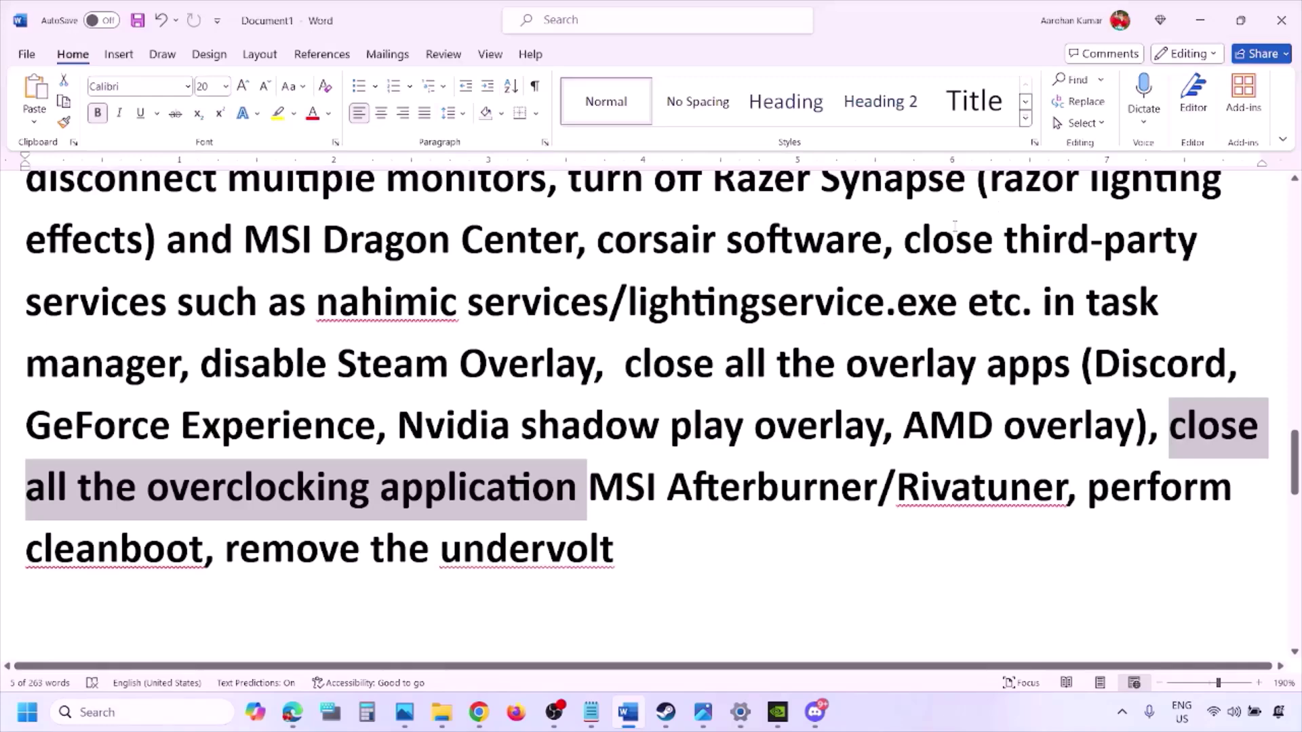
{"action": "scroll", "coordinate": [931, 274], "scroll_direction": "up", "scroll_amount": 2}
{"action": "scroll", "coordinate": [669, 397], "scroll_direction": "down", "scroll_amount": 1}
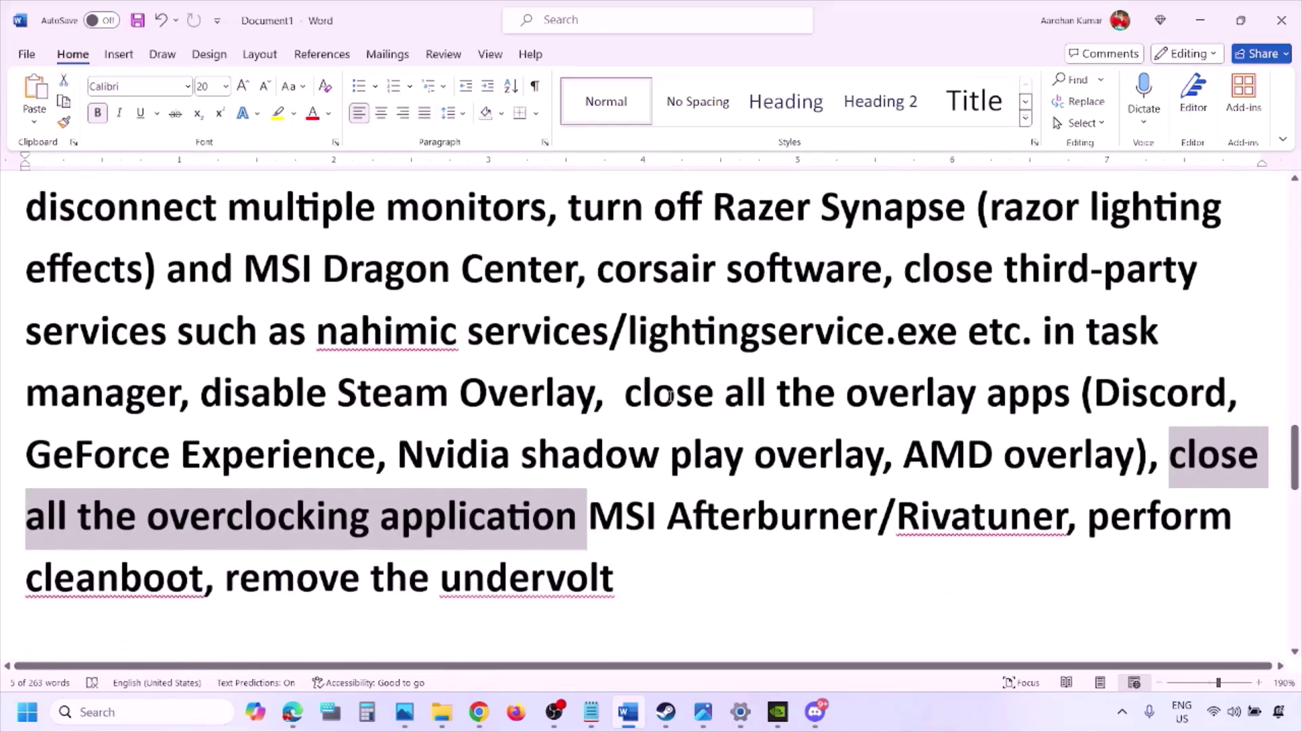
{"action": "left_click_drag", "start_coordinate": [643, 396], "coordinate": [1017, 406]}
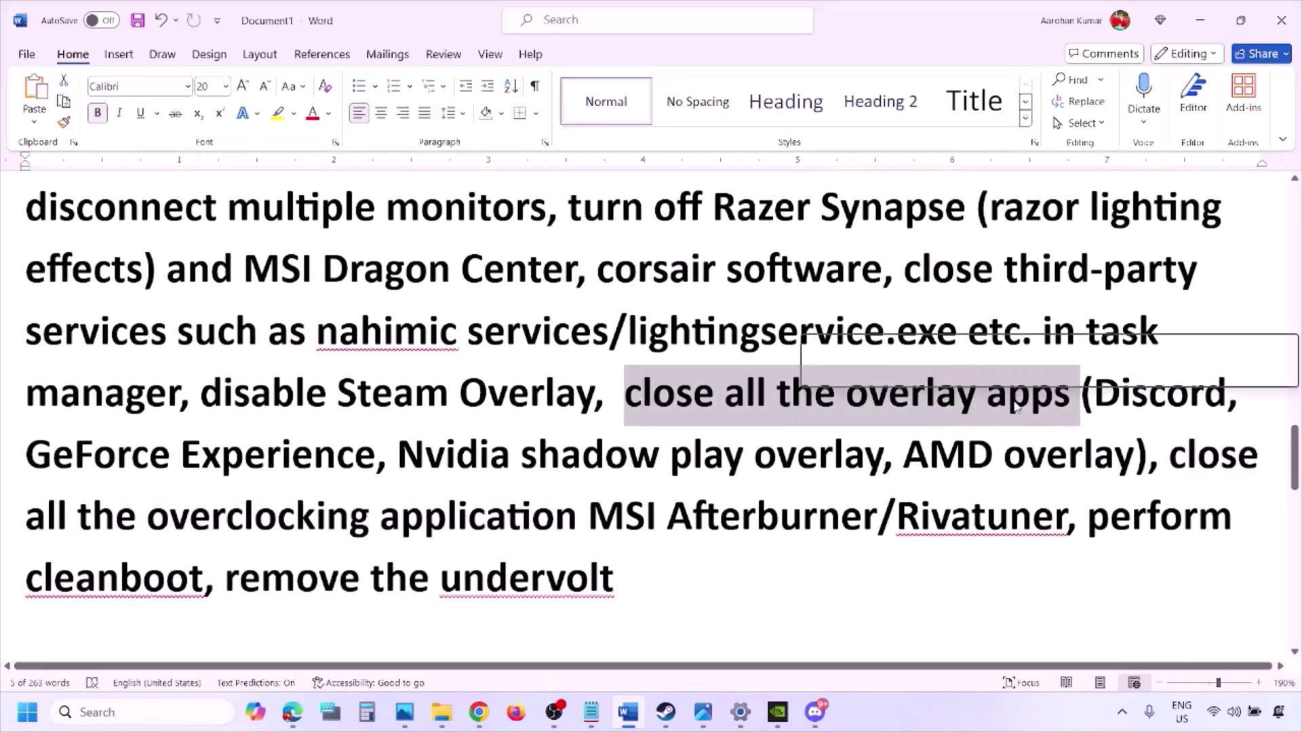
{"action": "left_click", "coordinate": [716, 397]}
{"action": "left_click_drag", "start_coordinate": [628, 397], "coordinate": [1080, 401]}
- Quit Discord, NVIDIA GeForce Experience, G HUB and the pink-icon app that are running in the background
{"action": "left_click", "coordinate": [1124, 719]}
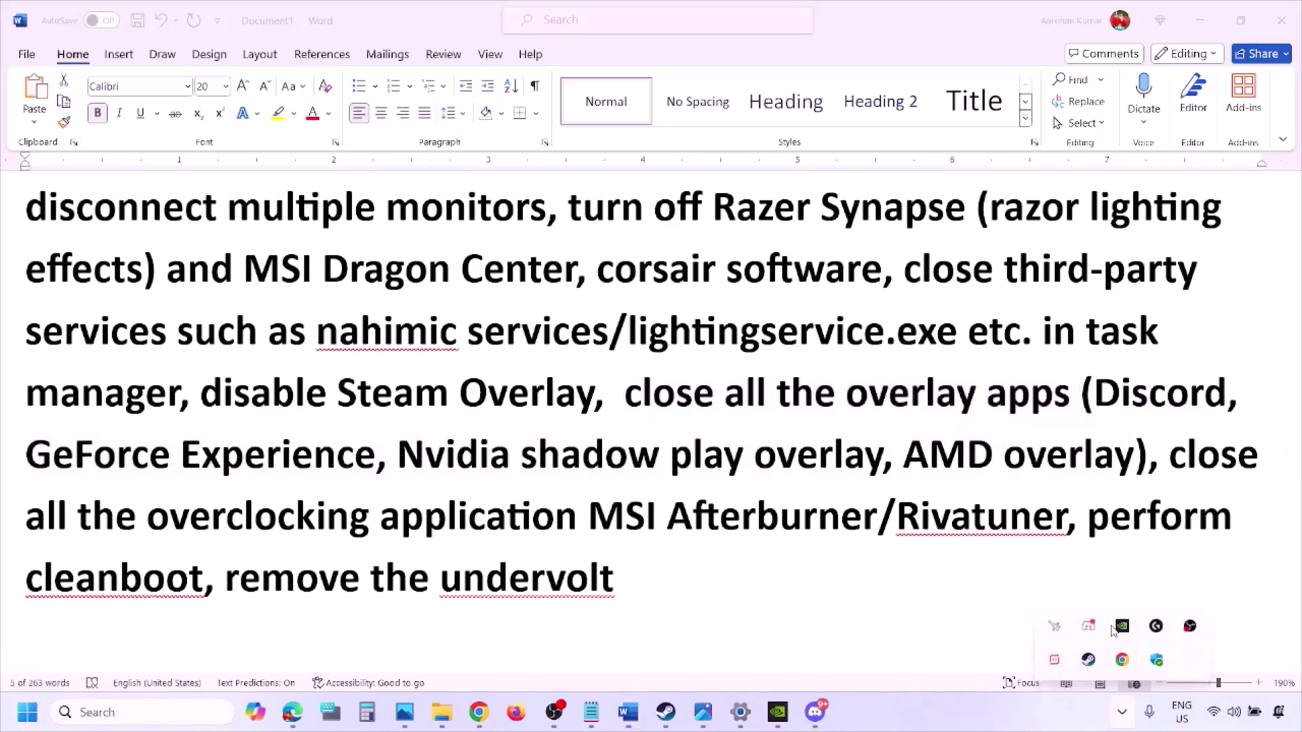
{"action": "right_click", "coordinate": [1089, 633]}
{"action": "left_click", "coordinate": [1107, 627]}
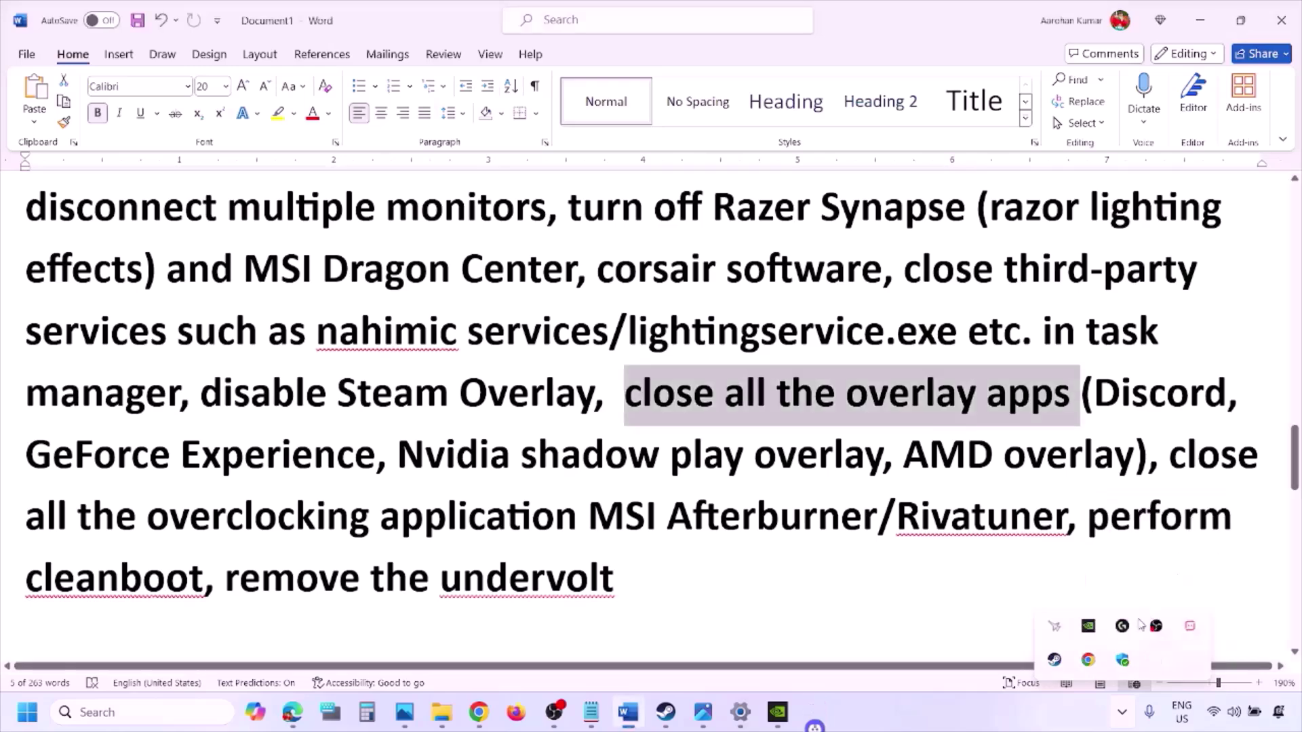
{"action": "right_click", "coordinate": [1088, 631]}
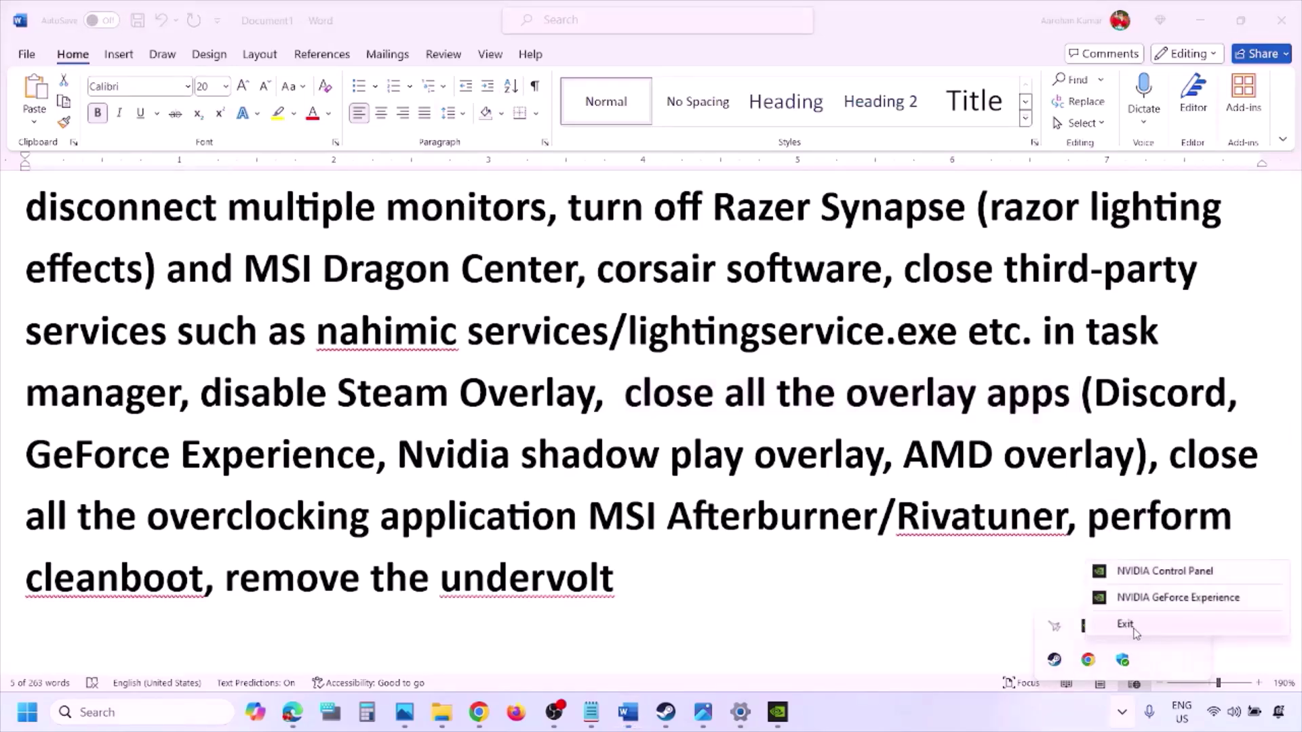
{"action": "left_click", "coordinate": [1129, 625]}
{"action": "right_click", "coordinate": [1087, 631]}
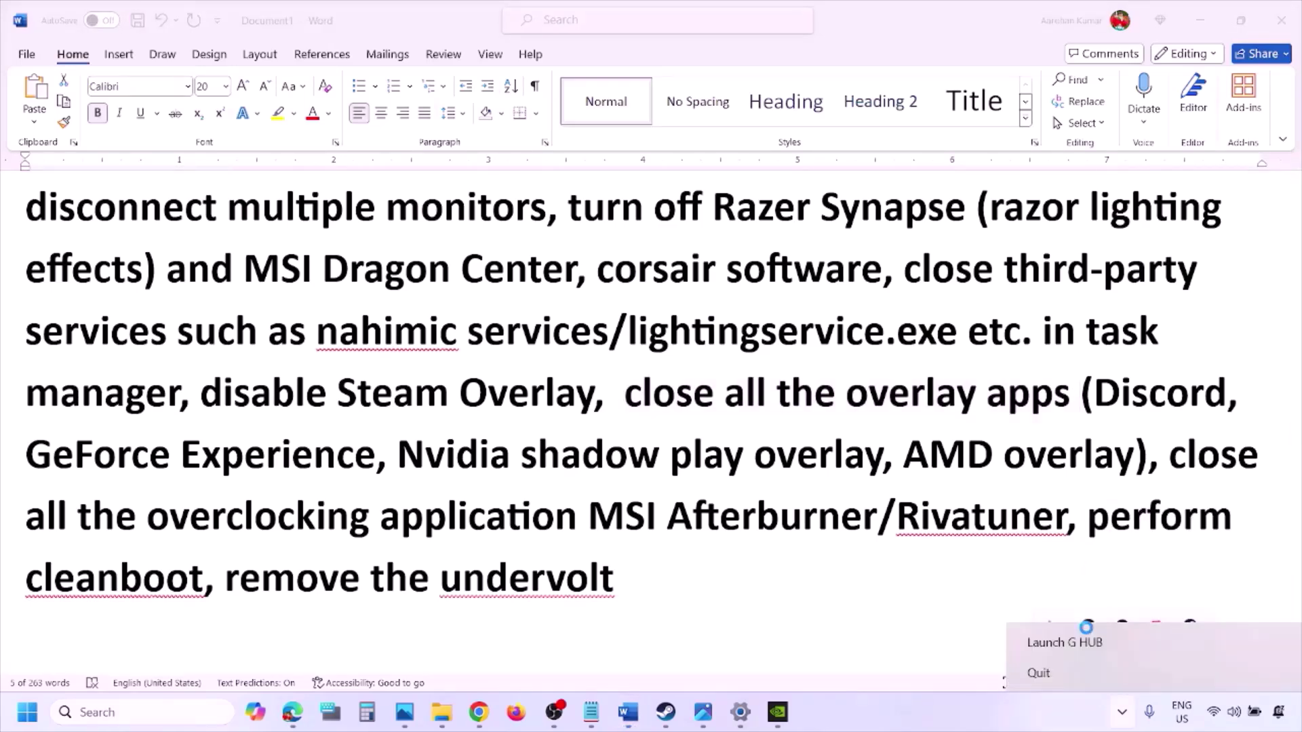
{"action": "left_click", "coordinate": [1077, 673]}
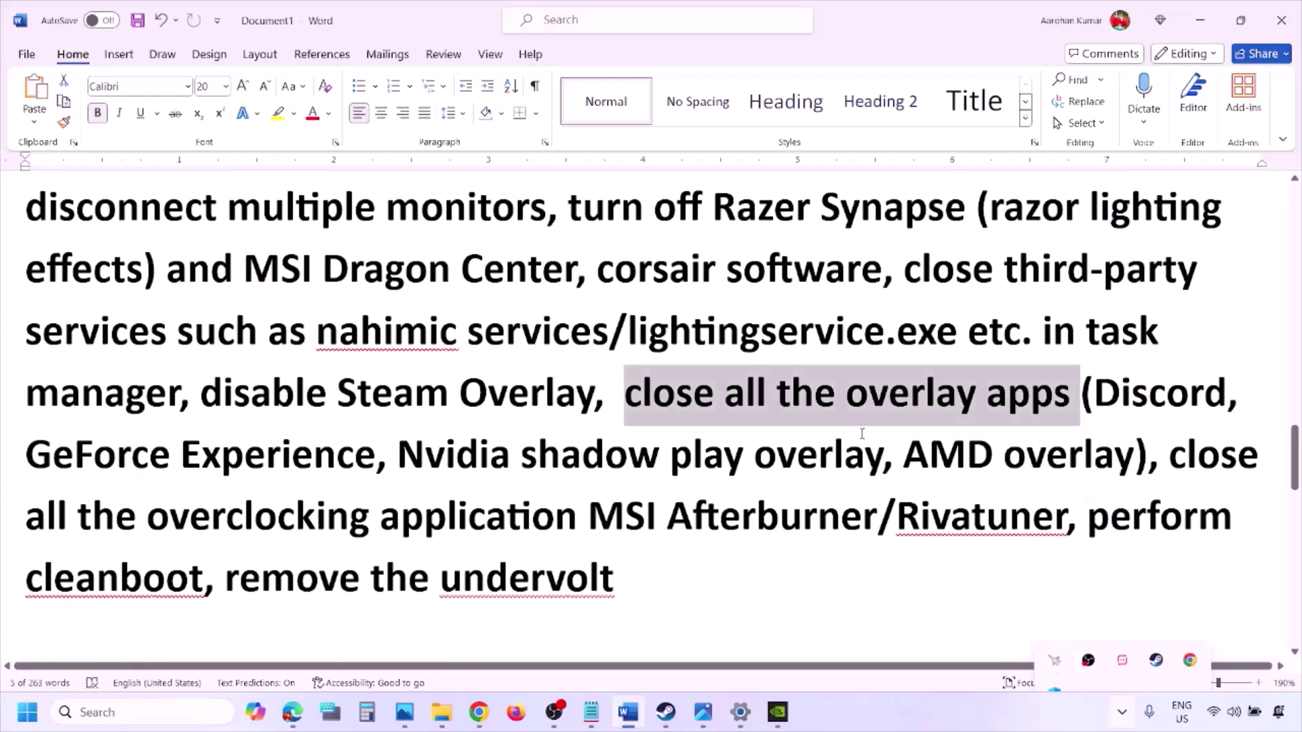
{"action": "left_click", "coordinate": [1123, 712]}
{"action": "right_click", "coordinate": [1122, 627]}
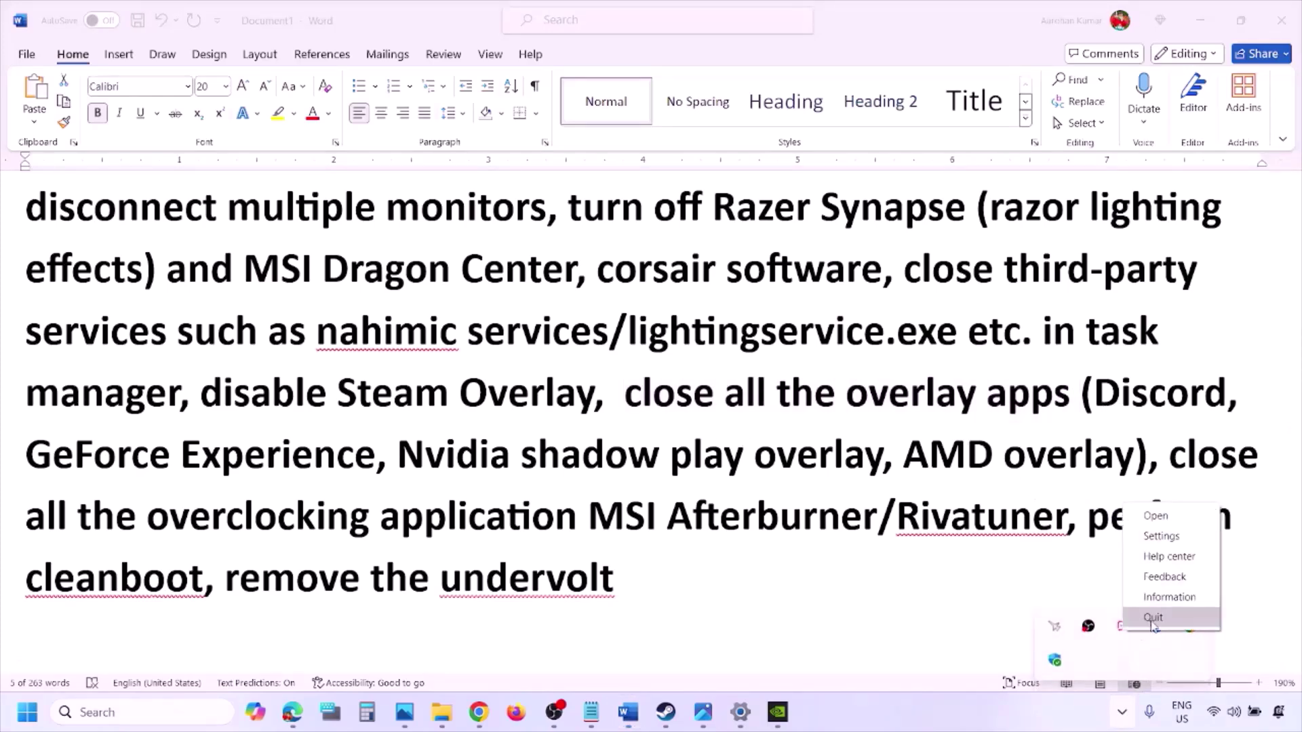
{"action": "left_click", "coordinate": [1152, 616]}
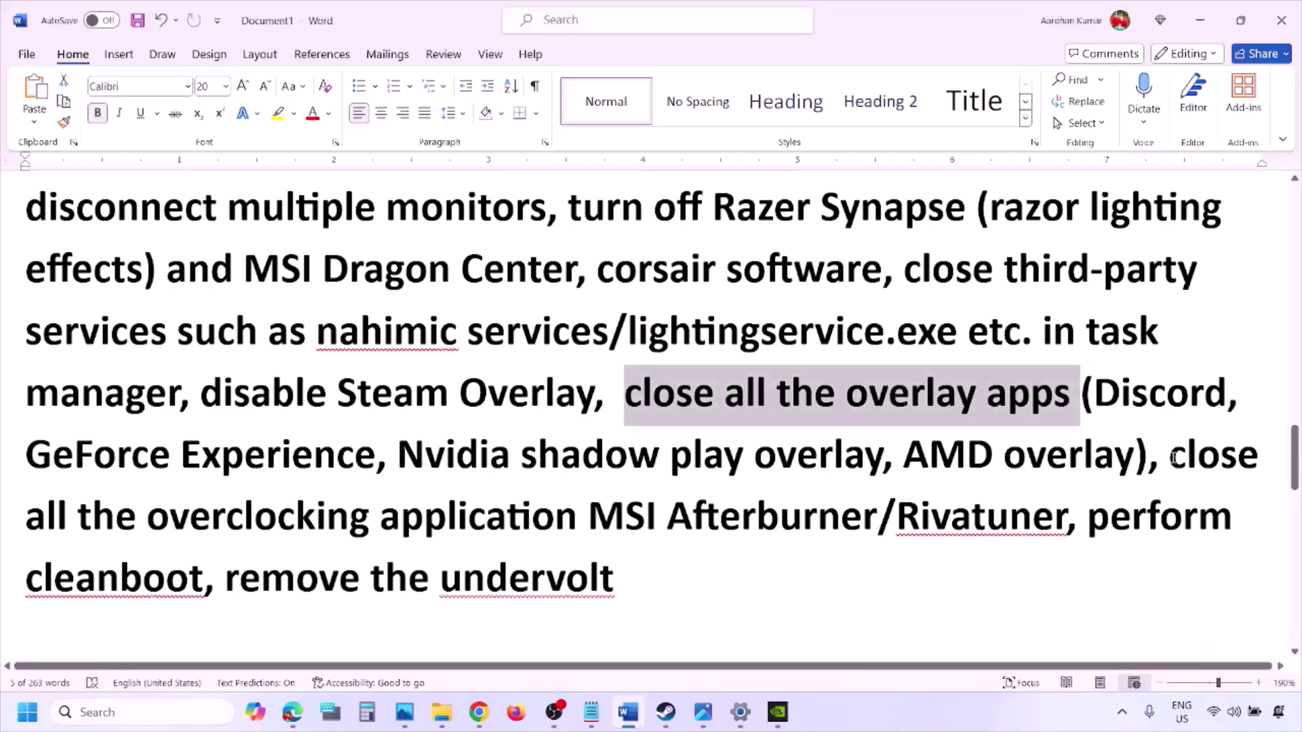
- Highlight Step 9's advice to close overclocking applications, and close MSI Afterburner running in the background
{"action": "left_click_drag", "start_coordinate": [1171, 458], "coordinate": [625, 522]}
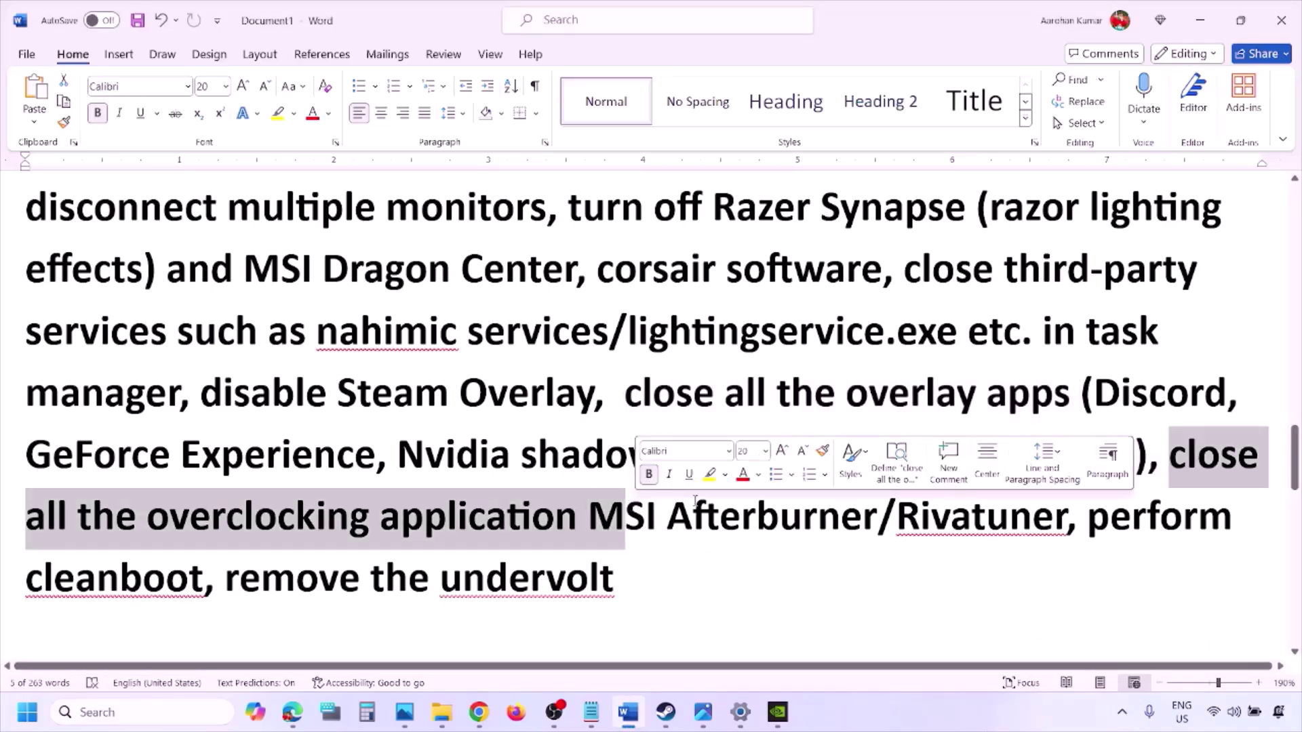
{"action": "left_click", "coordinate": [1122, 711]}
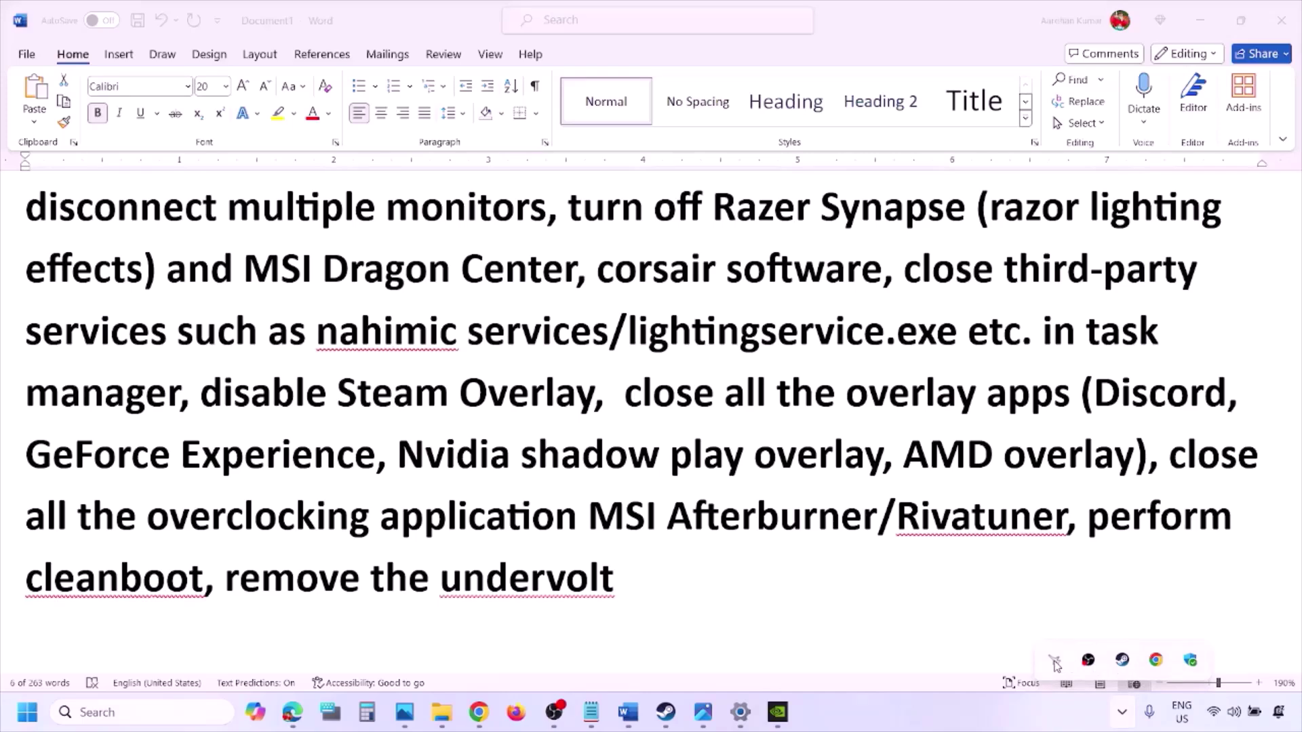
{"action": "right_click", "coordinate": [1053, 661]}
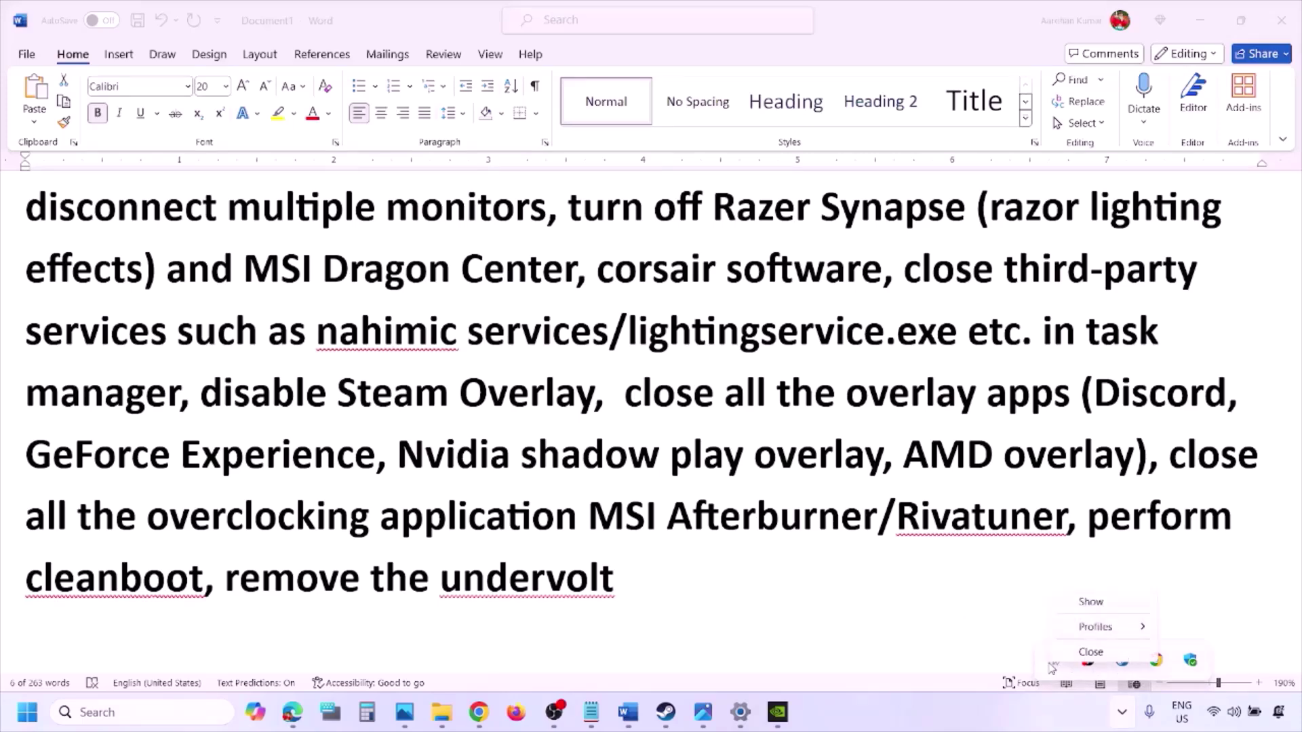
{"action": "left_click", "coordinate": [1096, 652]}
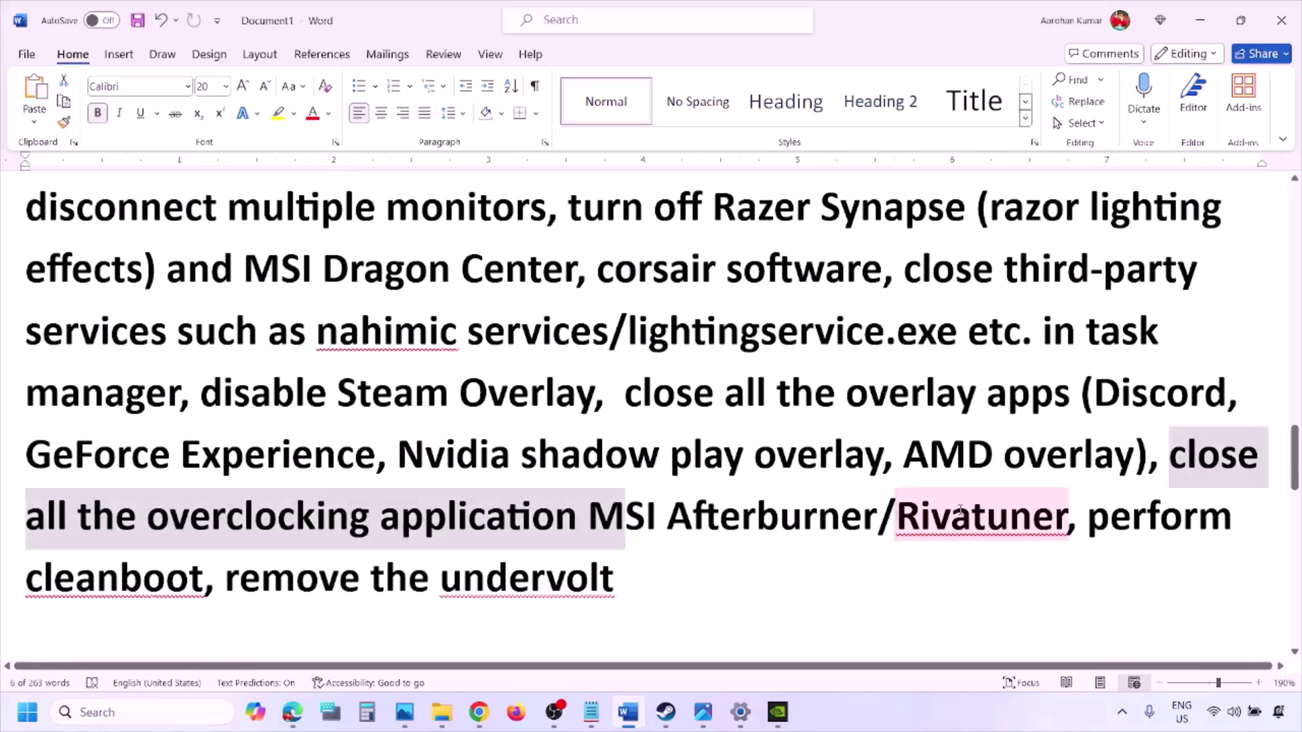
- Highlight the start of Step 9's clean boot advice, and search Windows for "system" to open System Configuration
{"action": "left_click_drag", "start_coordinate": [897, 516], "coordinate": [1198, 531]}
{"action": "left_click", "coordinate": [76, 709]}
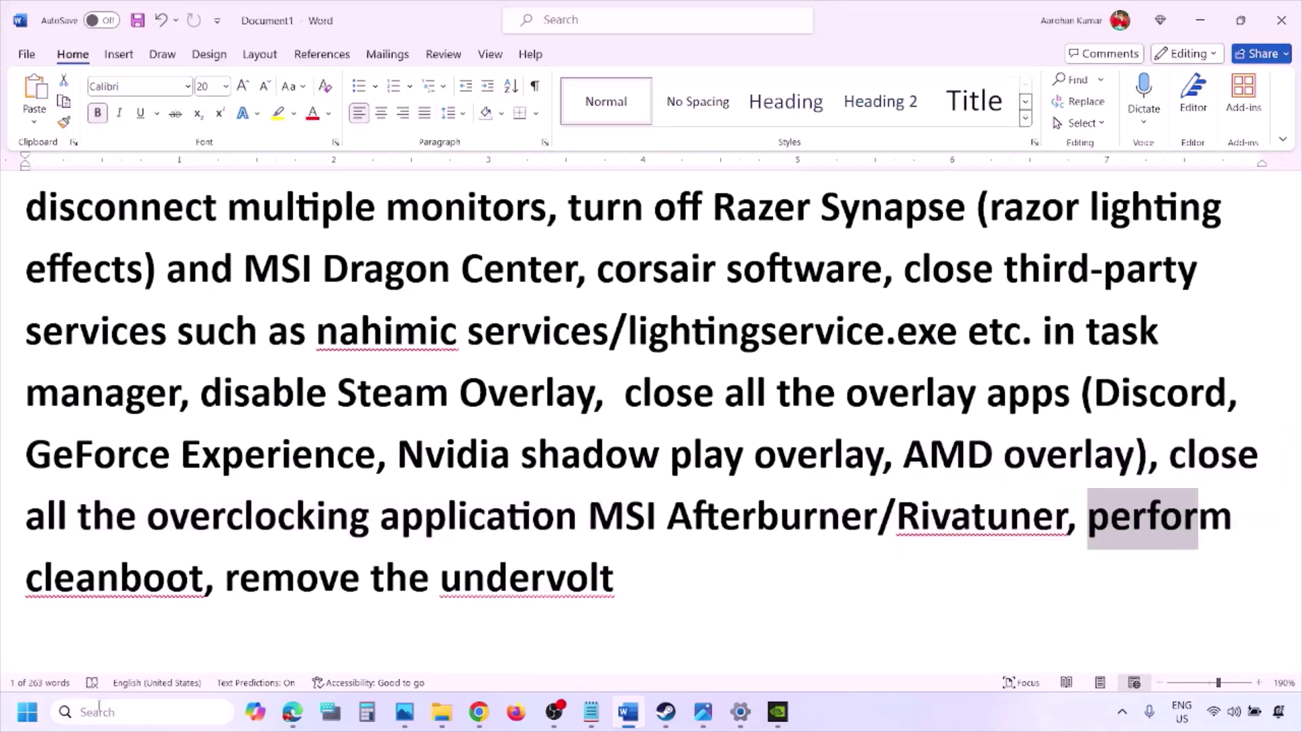
{"action": "type", "text": "ystem"}
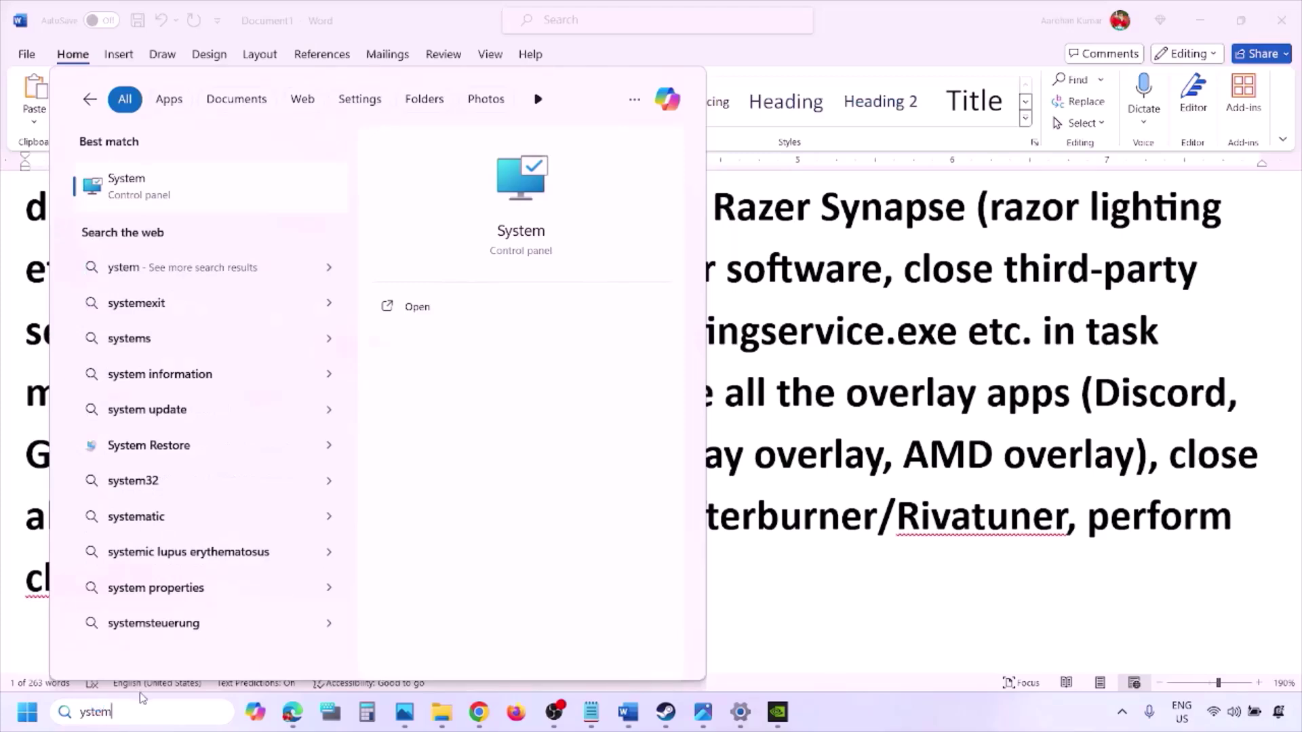
{"action": "key", "text": "Home"}
{"action": "type", "text": "s"}
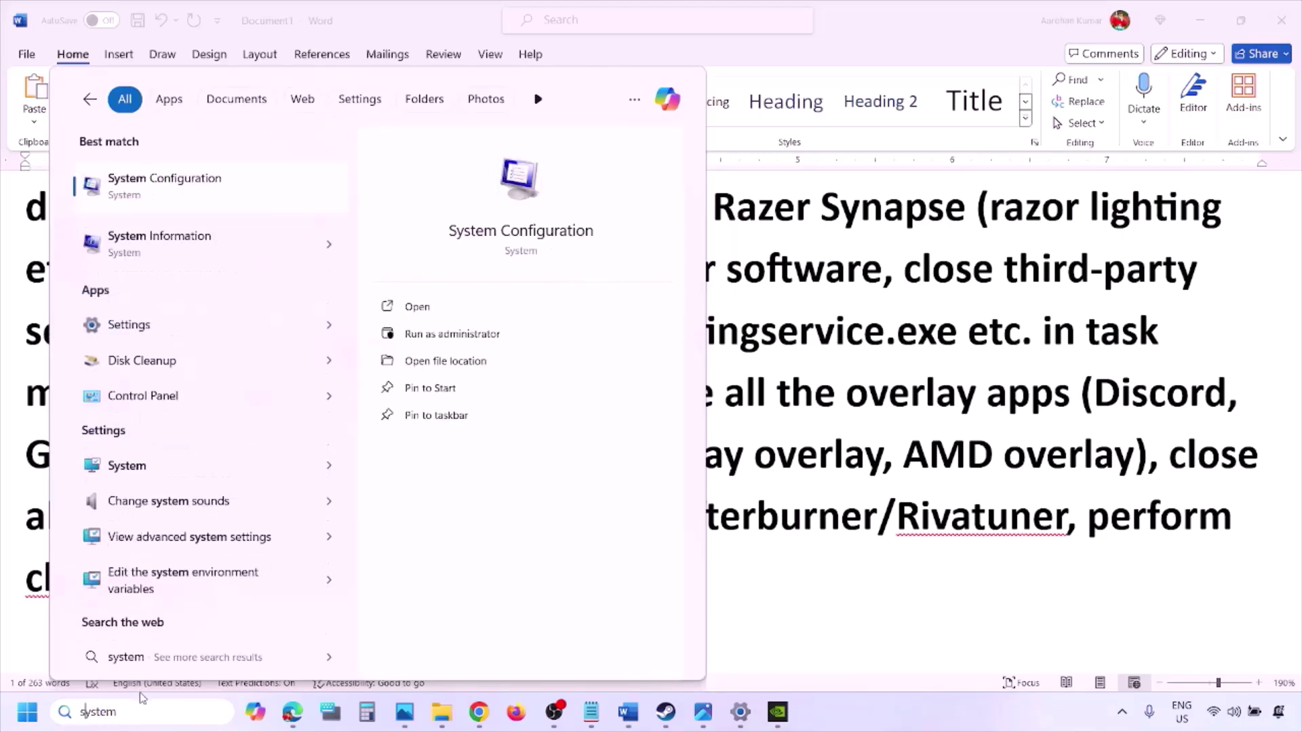
{"action": "left_click", "coordinate": [204, 186]}
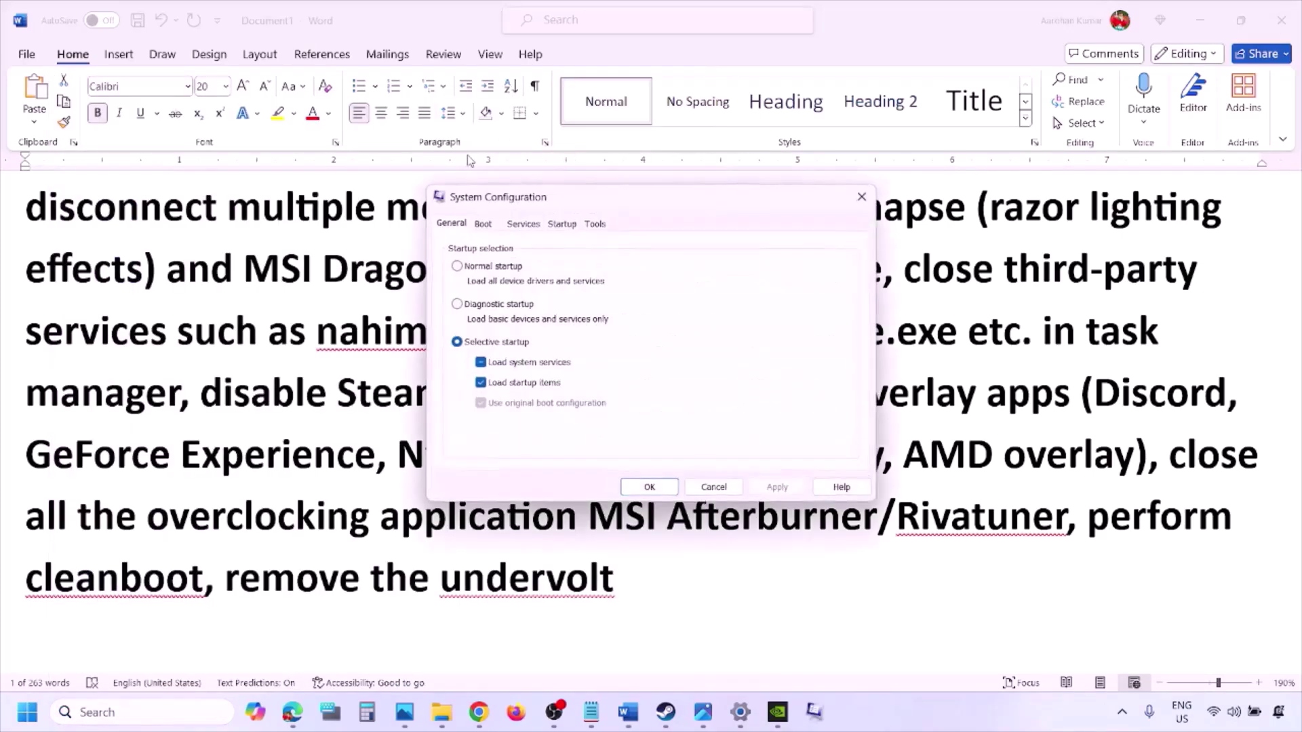
- Hide all Microsoft services in System Configuration's list of services and accept the configuration
{"action": "left_click", "coordinate": [532, 225]}
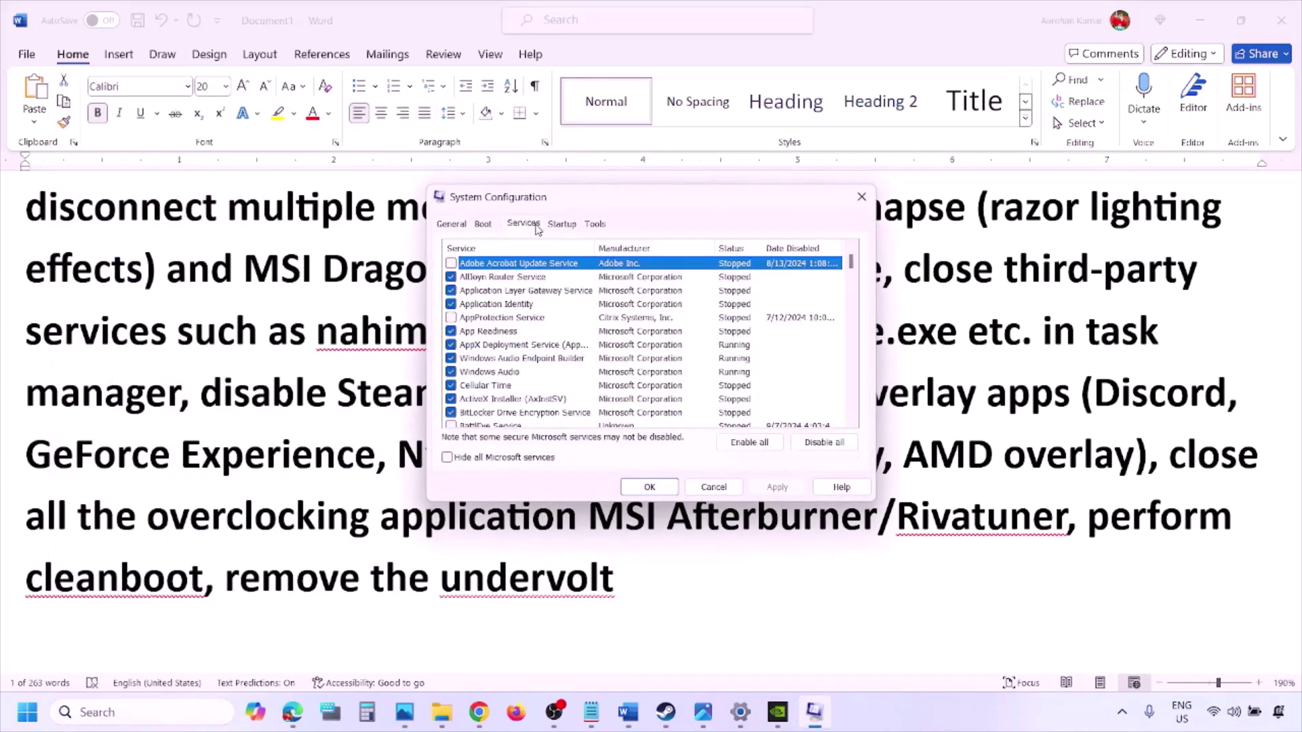
{"action": "left_click", "coordinate": [447, 457]}
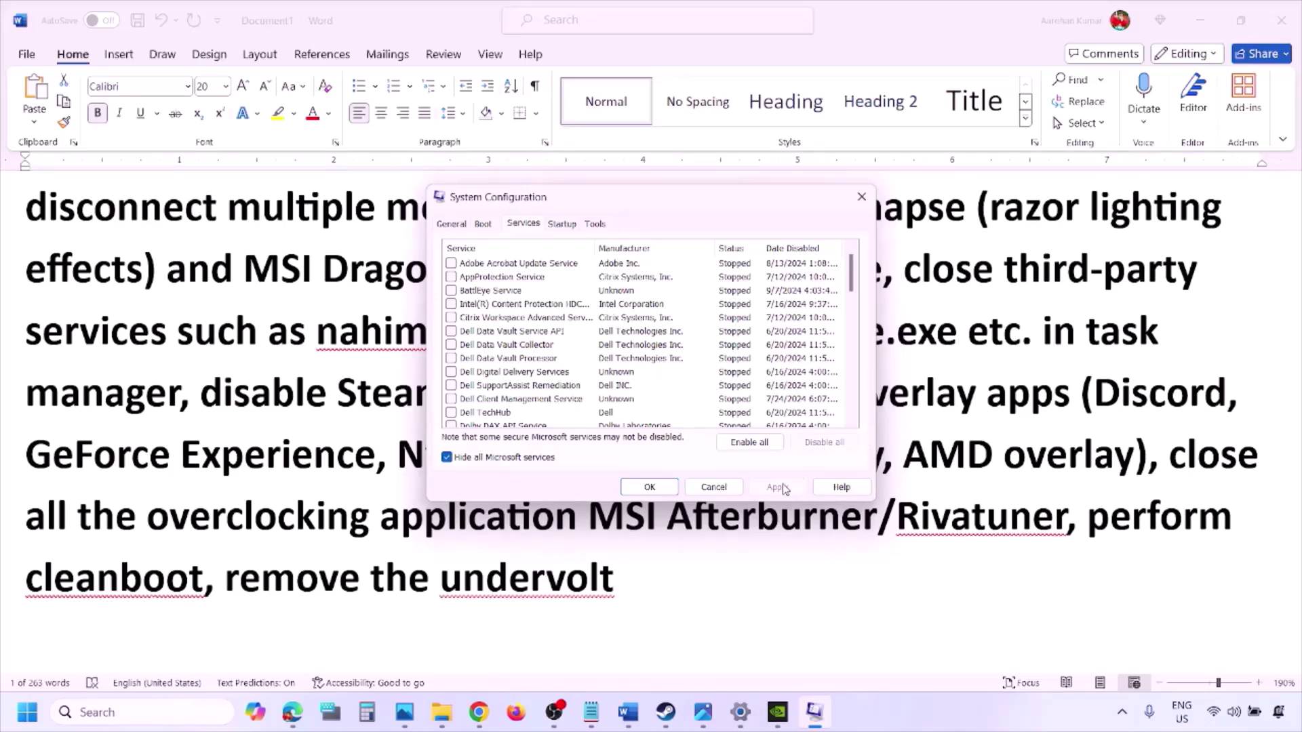
{"action": "left_click", "coordinate": [663, 485]}
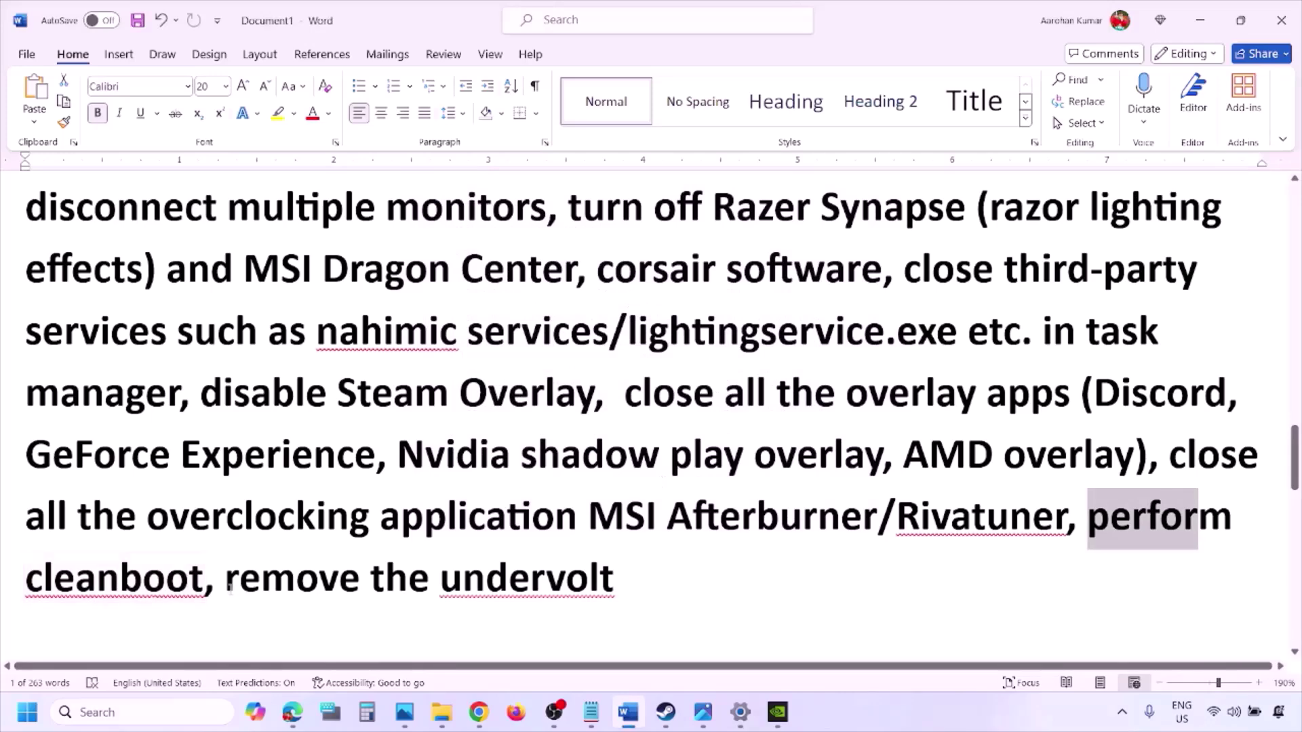
- Highlight "remove the undervolt" in Step 9 and the Step 10 heading "Increase the Virtual Memory"
{"action": "left_click_drag", "start_coordinate": [229, 582], "coordinate": [610, 579]}
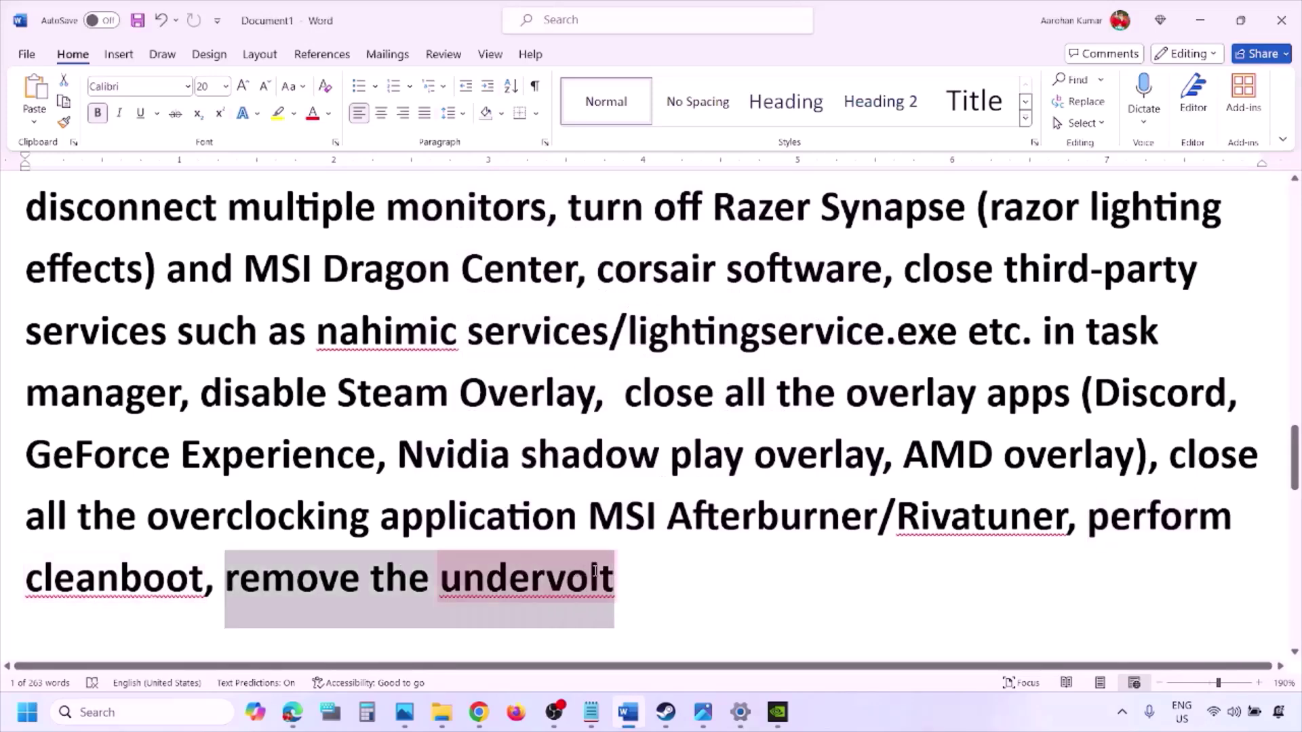
{"action": "left_click", "coordinate": [815, 578]}
{"action": "scroll", "coordinate": [814, 578], "scroll_direction": "down", "scroll_amount": 5}
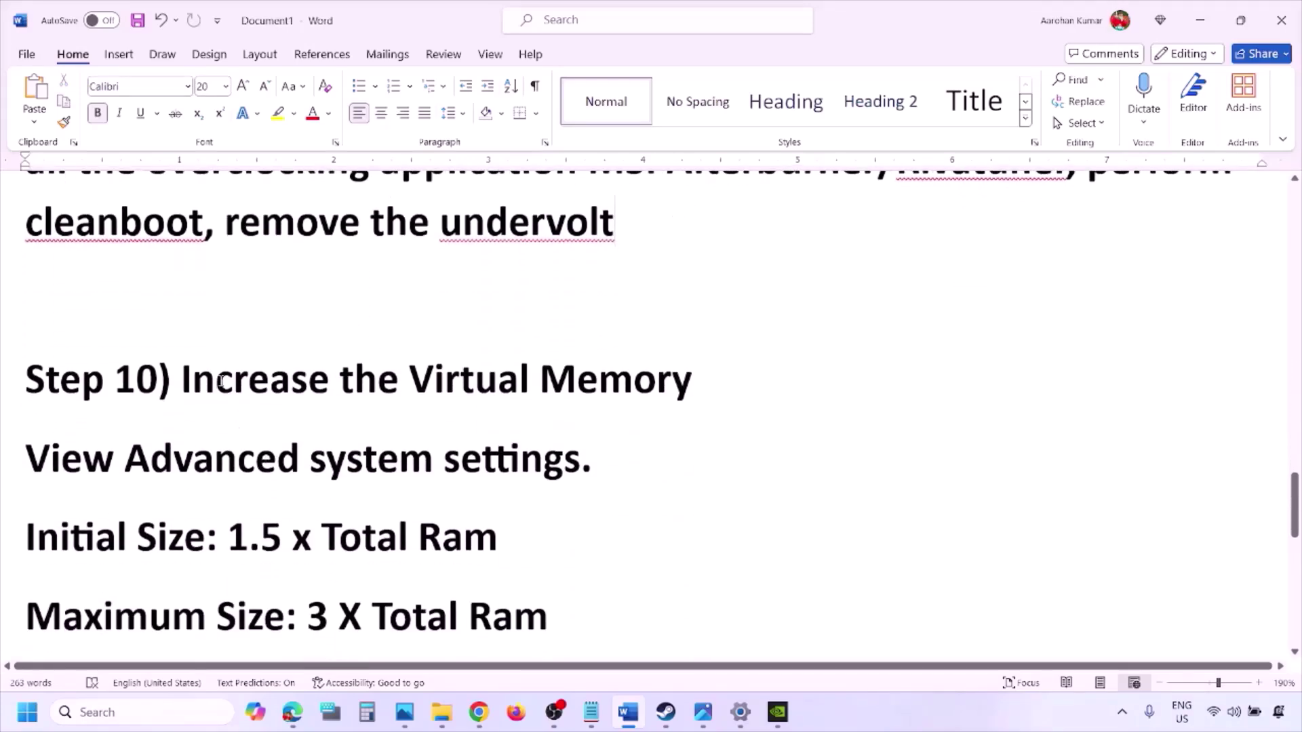
{"action": "left_click_drag", "start_coordinate": [181, 380], "coordinate": [693, 380]}
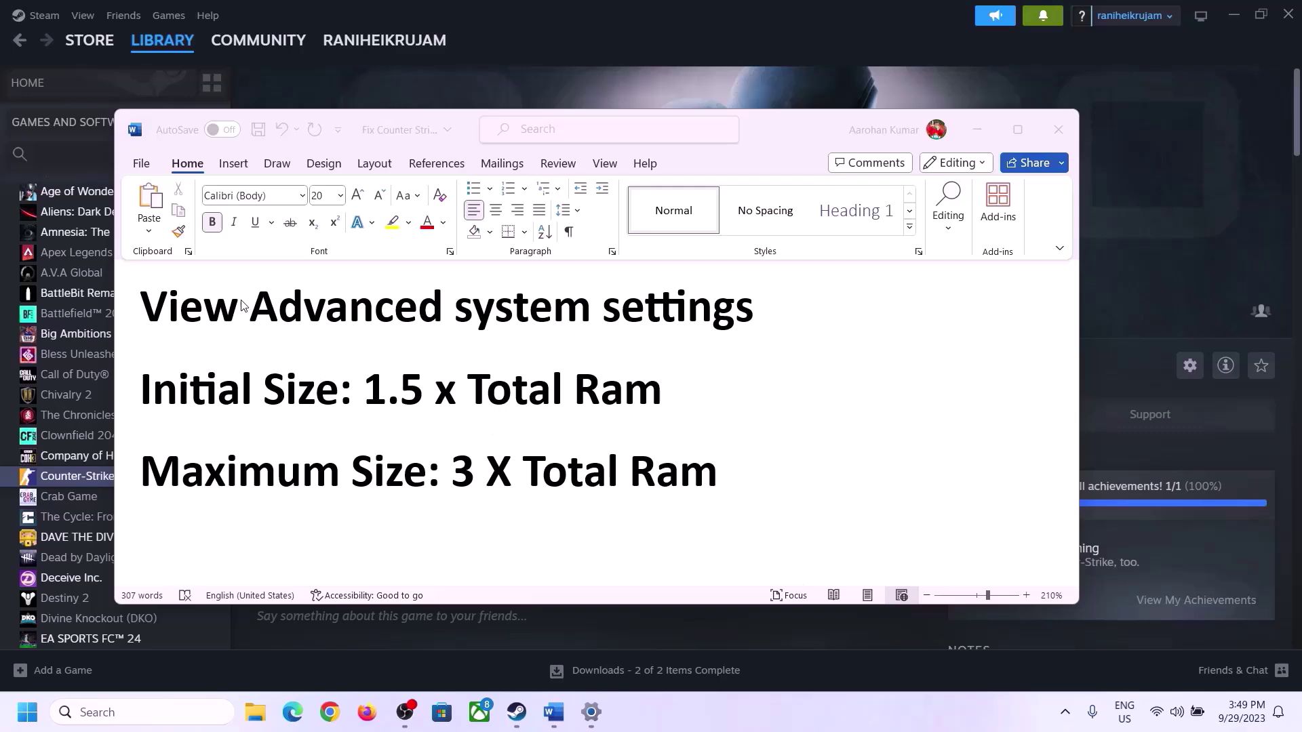
- Copy "View Advanced system settings" from the Word document and use it as a Windows search to open System Properties
{"action": "left_click", "coordinate": [158, 313]}
{"action": "left_click_drag", "start_coordinate": [154, 313], "coordinate": [722, 321]}
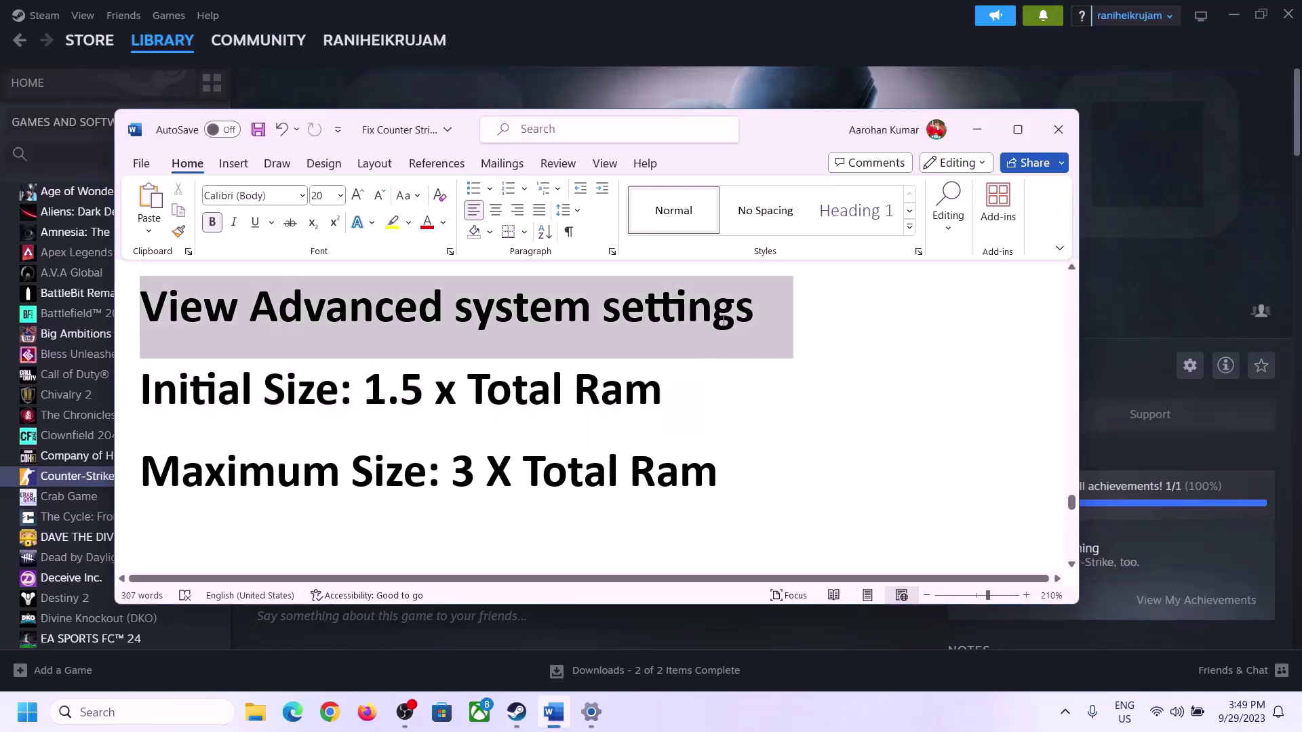
{"action": "key", "text": "ctrl+c"}
{"action": "left_click", "coordinate": [154, 712]}
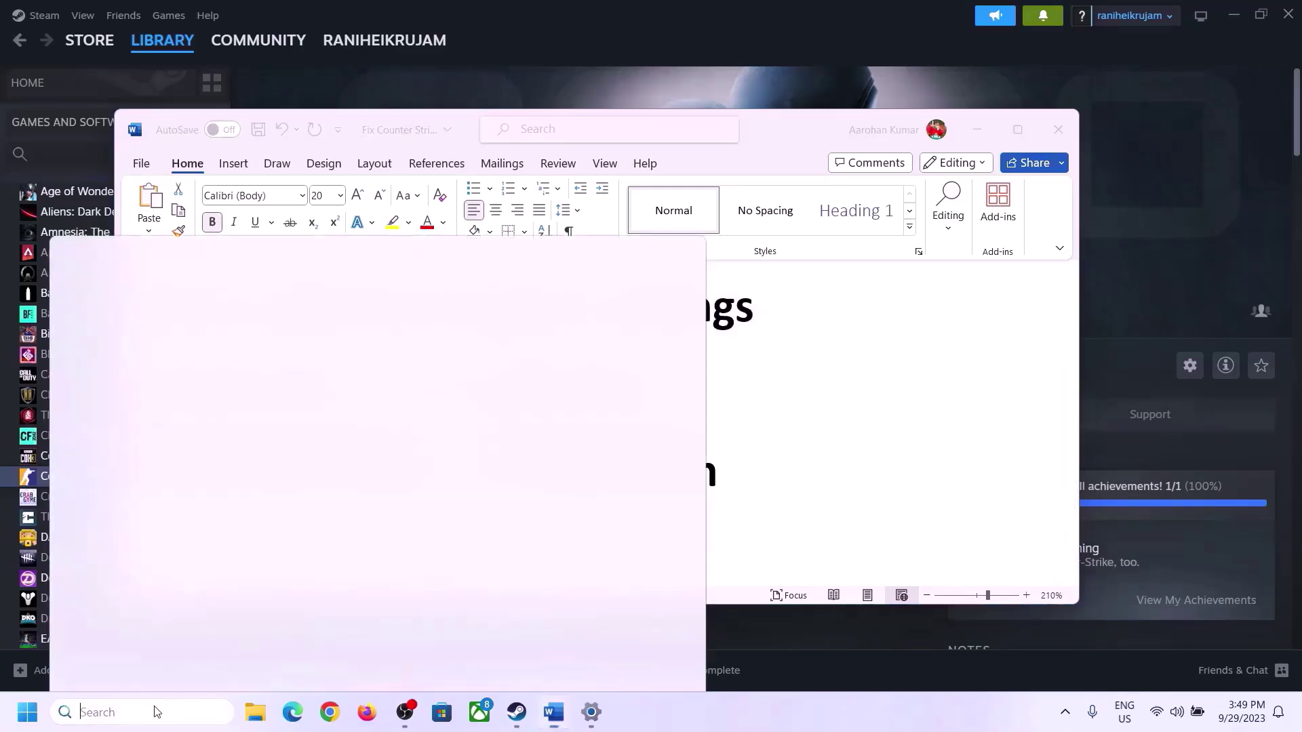
{"action": "key", "text": "ctrl+v"}
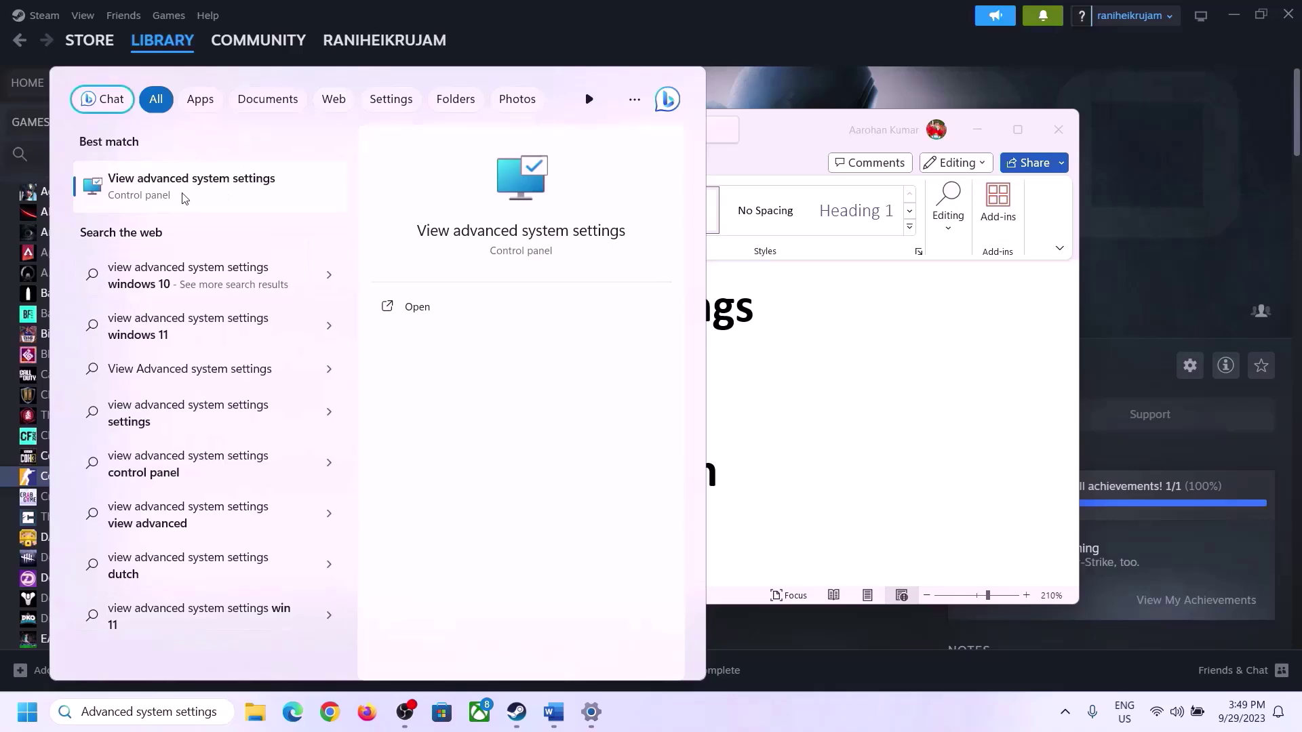
{"action": "left_click", "coordinate": [183, 196]}
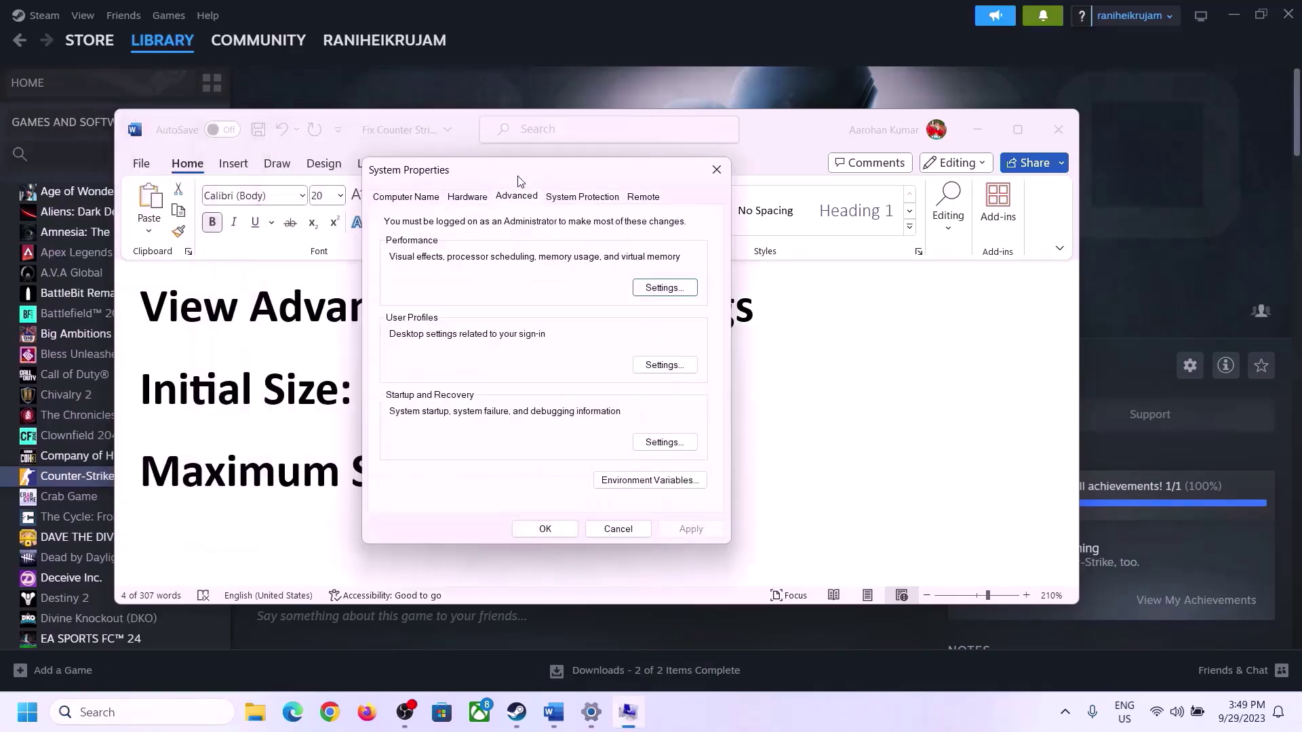
- In the performance options' virtual memory settings, turn off automatic paging file management and choose a custom size for drive C:
{"action": "left_click", "coordinate": [727, 344]}
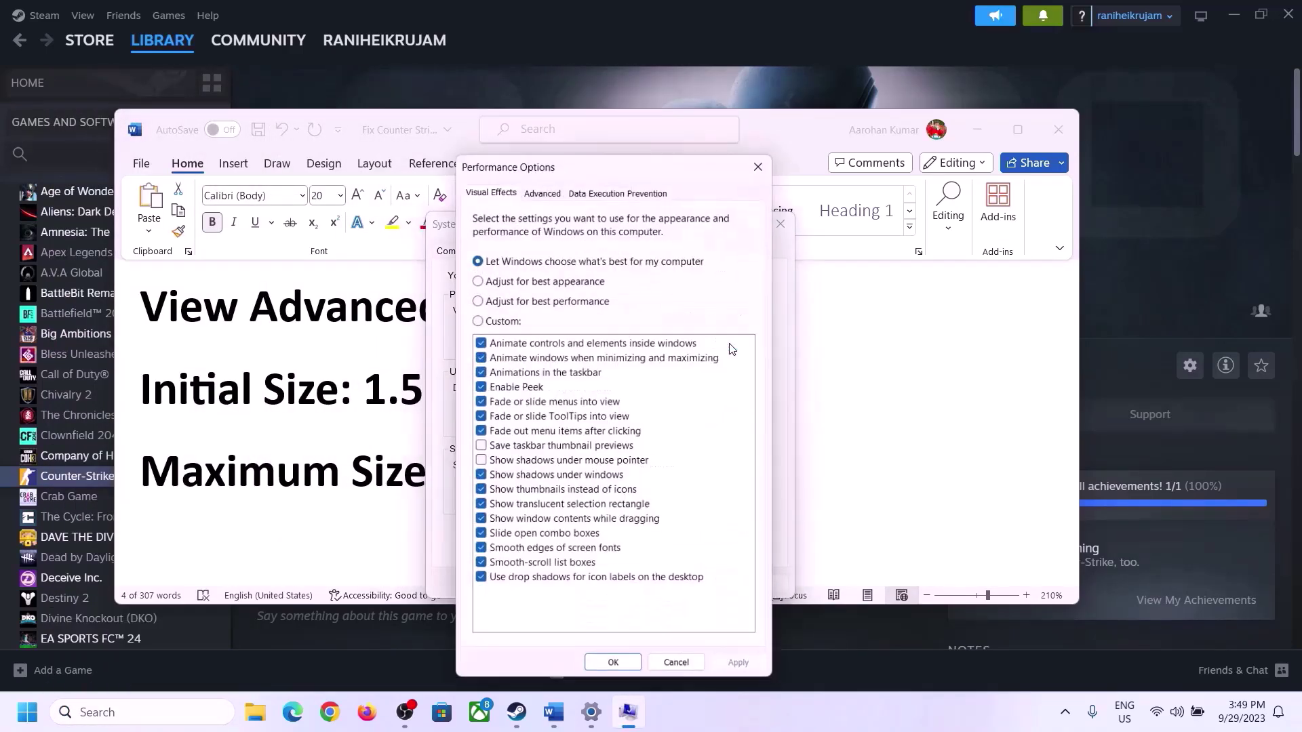
{"action": "left_click", "coordinate": [543, 191]}
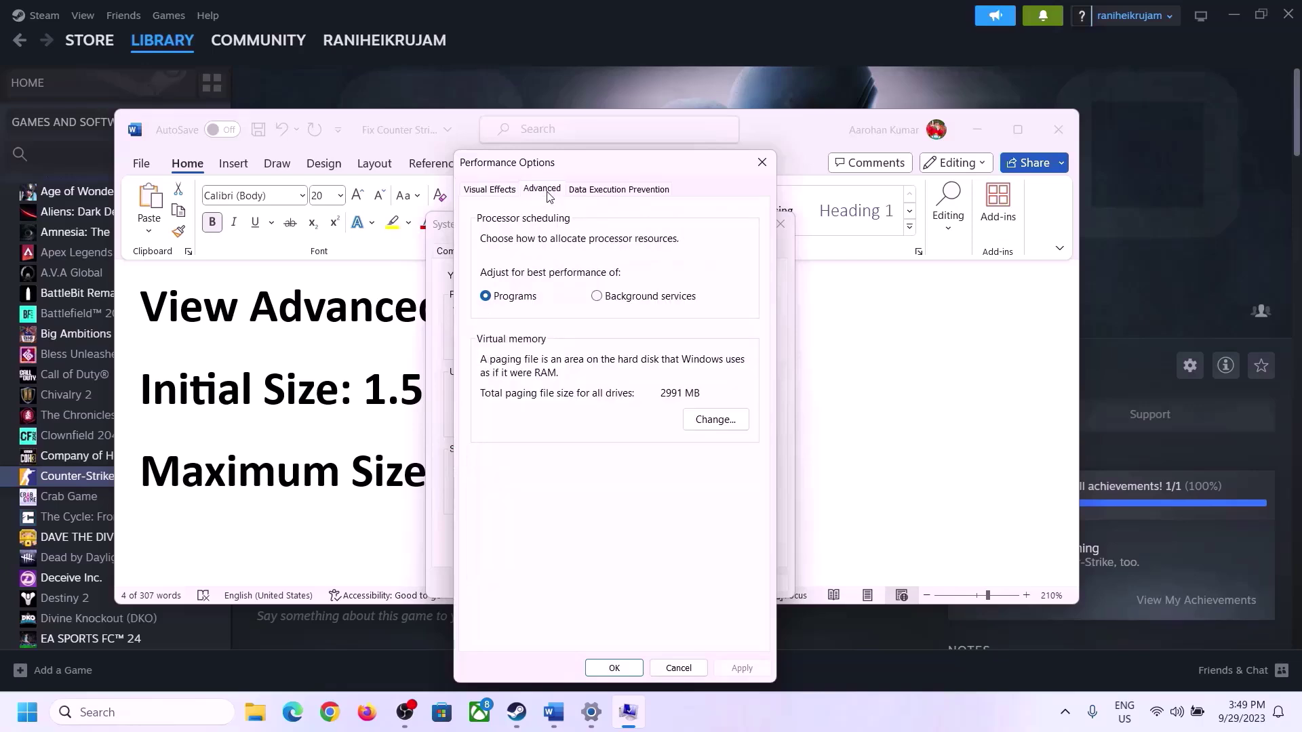
{"action": "left_click", "coordinate": [718, 421]}
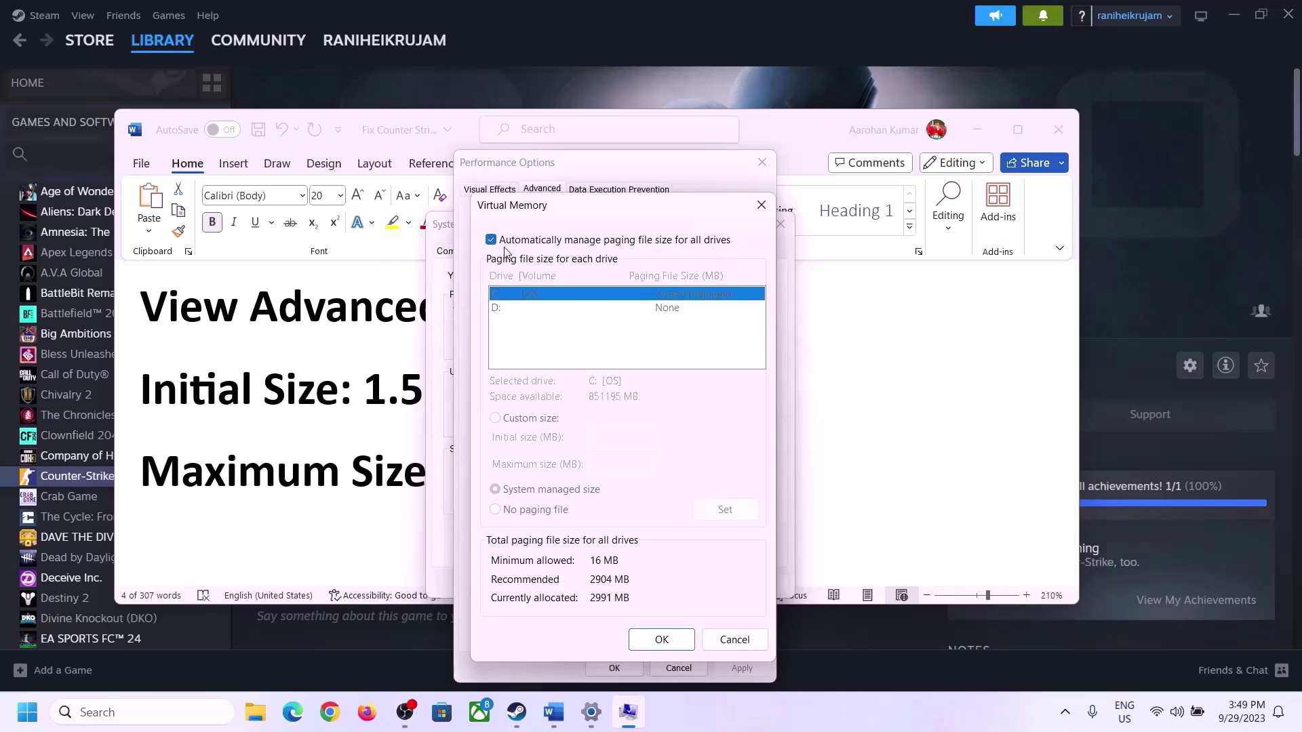
{"action": "left_click", "coordinate": [491, 240]}
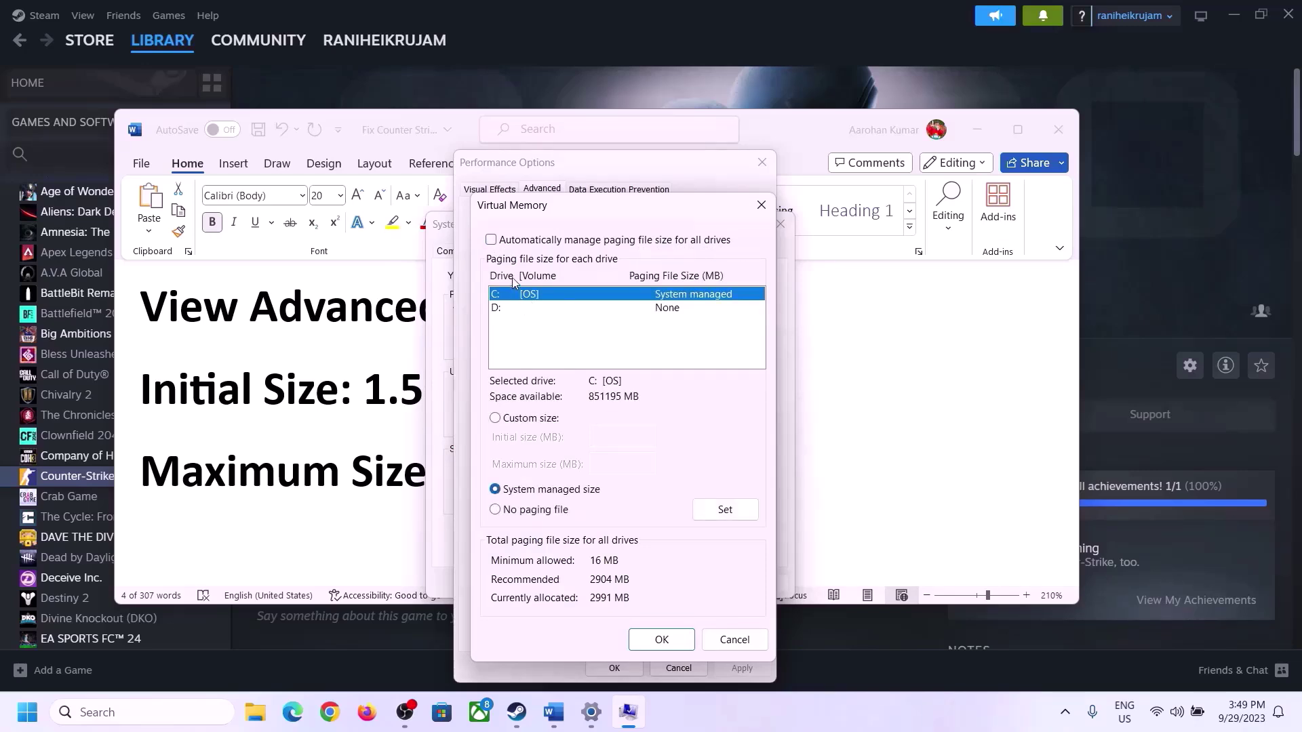
{"action": "left_click", "coordinate": [514, 298]}
{"action": "left_click", "coordinate": [496, 419]}
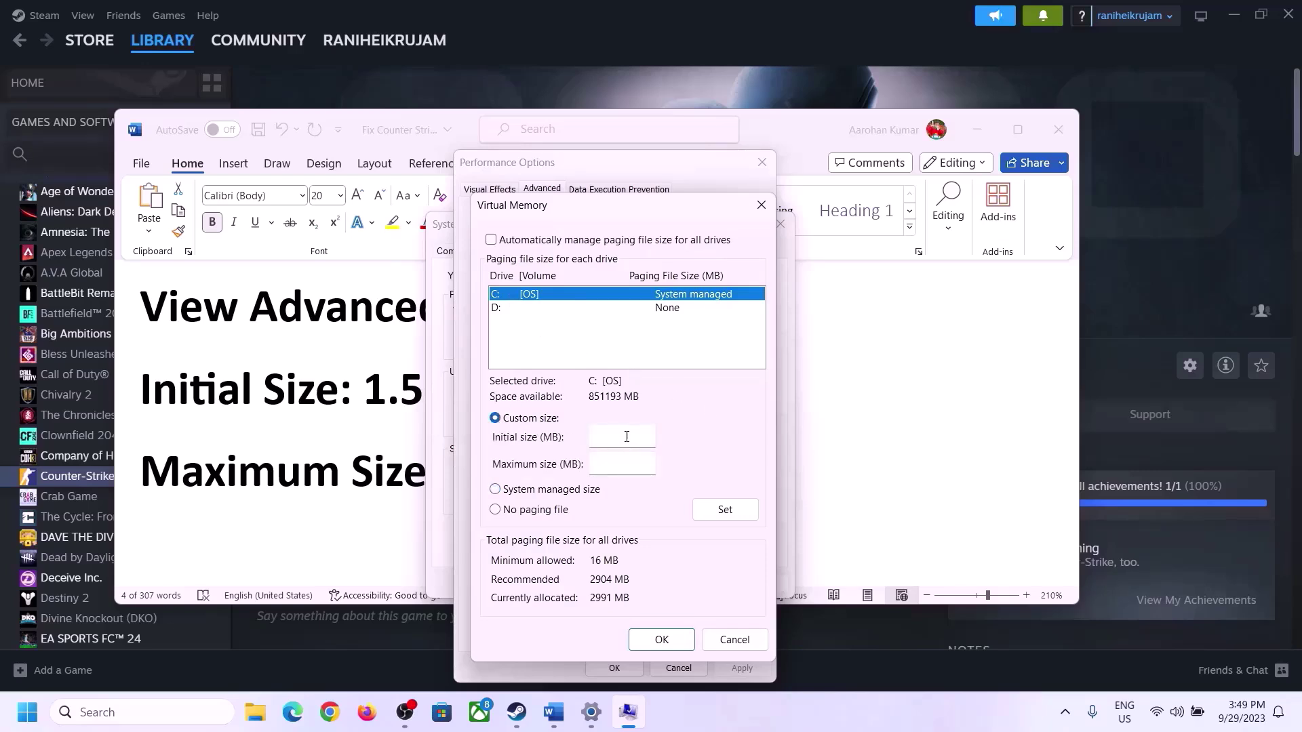
- Highlight "1.5 x Total Ram" in the Word document and look up the installed RAM on the Settings app's system About page
{"action": "left_click", "coordinate": [378, 398]}
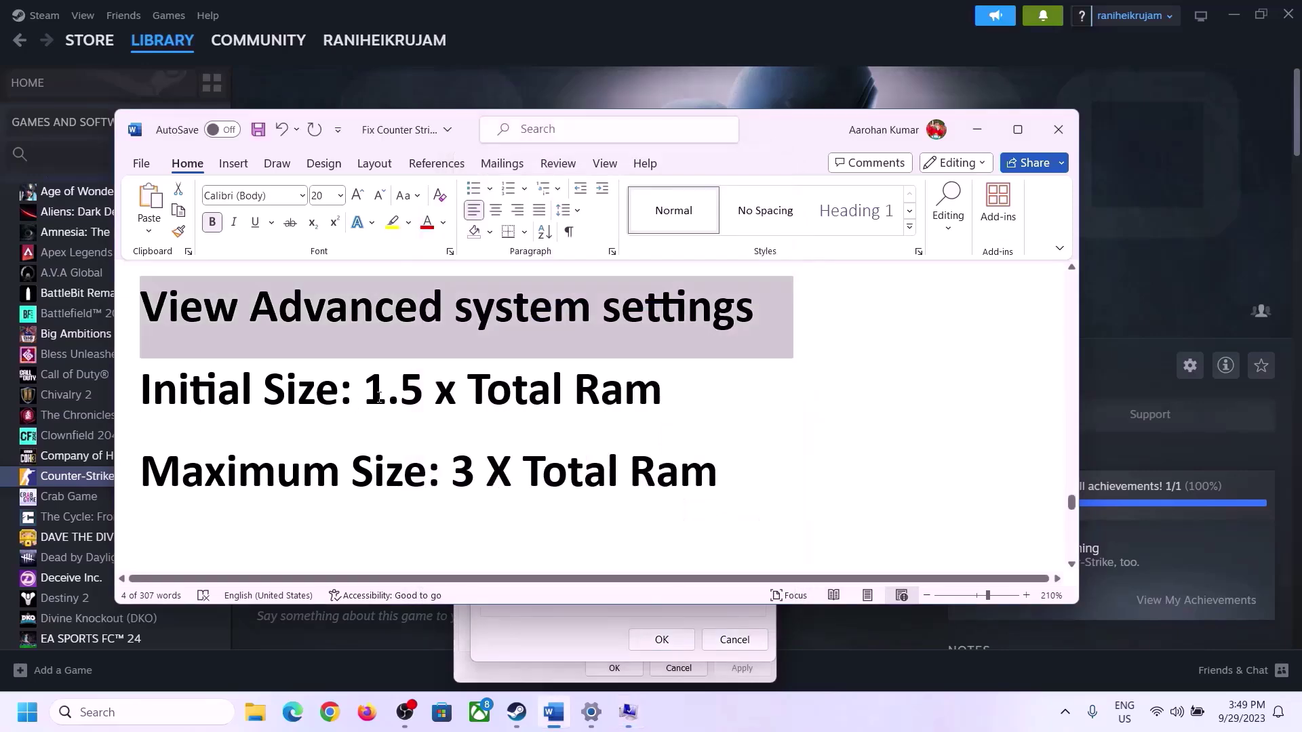
{"action": "left_click_drag", "start_coordinate": [378, 398], "coordinate": [603, 405]}
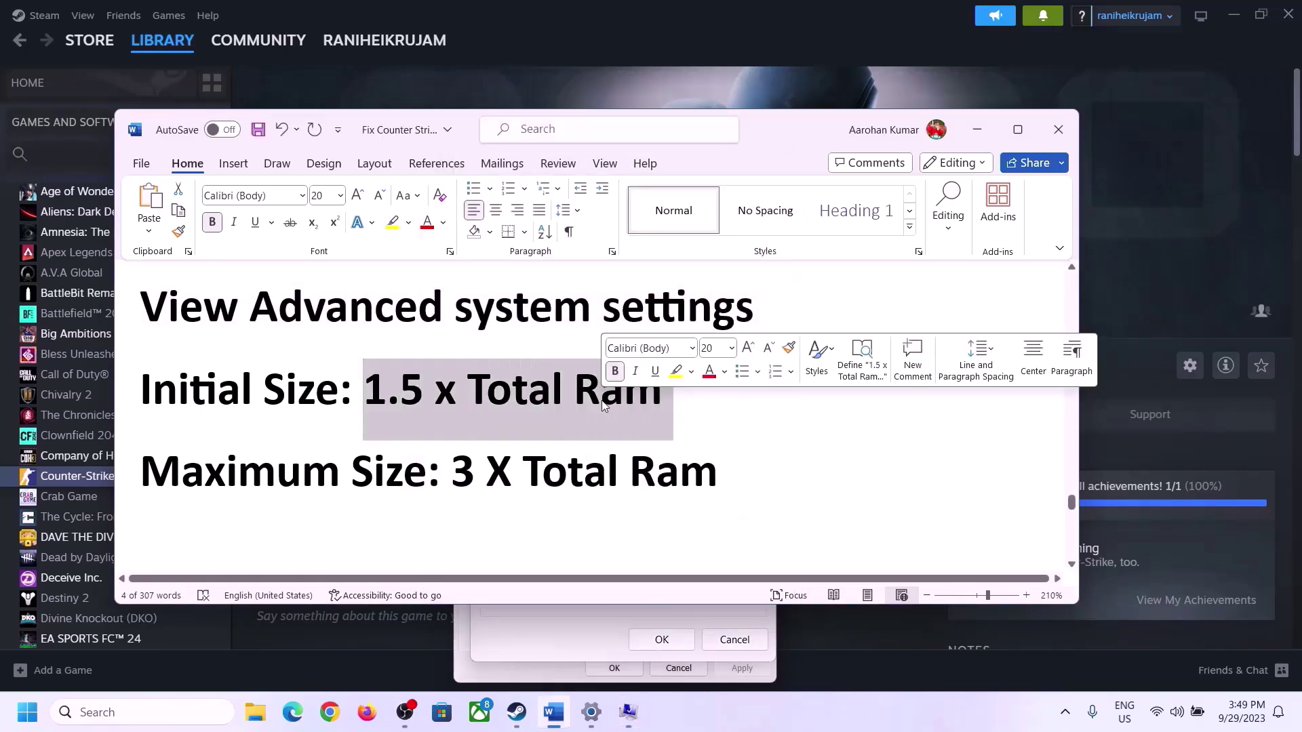
{"action": "left_click", "coordinate": [592, 715]}
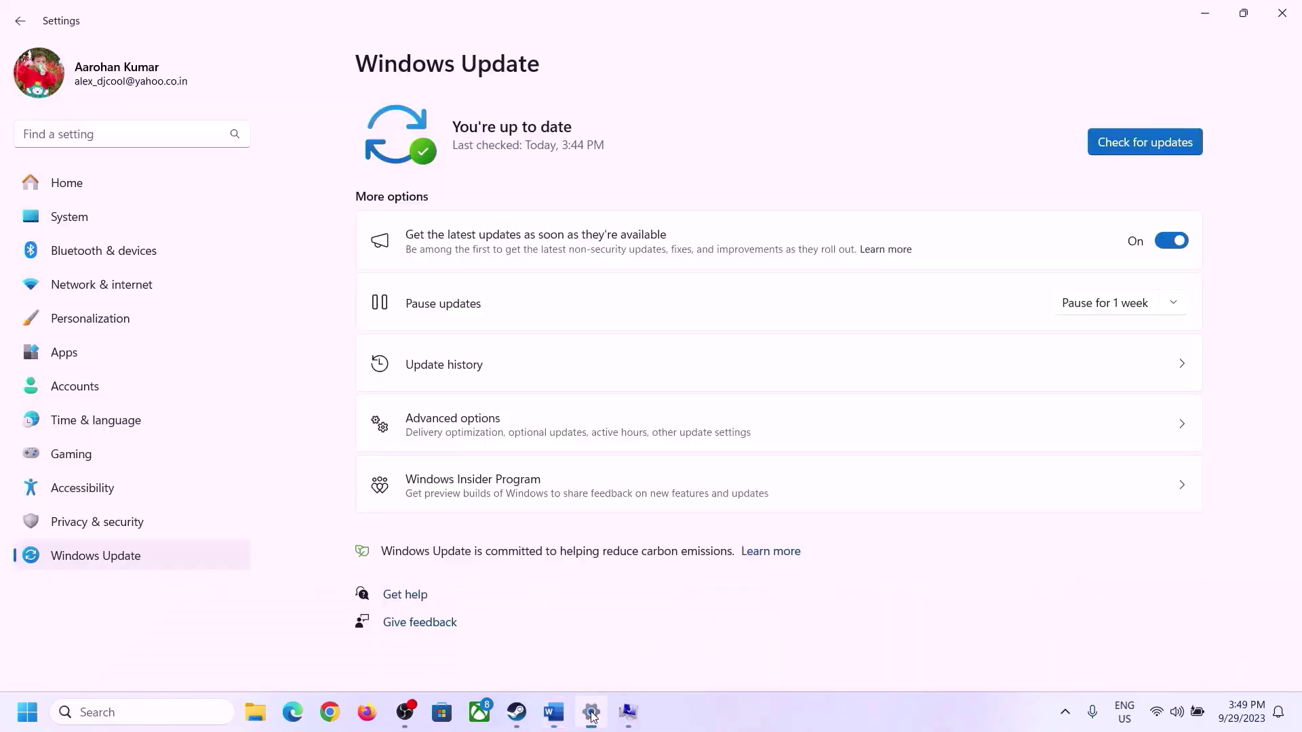
{"action": "left_click", "coordinate": [60, 226]}
{"action": "scroll", "coordinate": [451, 578], "scroll_direction": "down", "scroll_amount": 10}
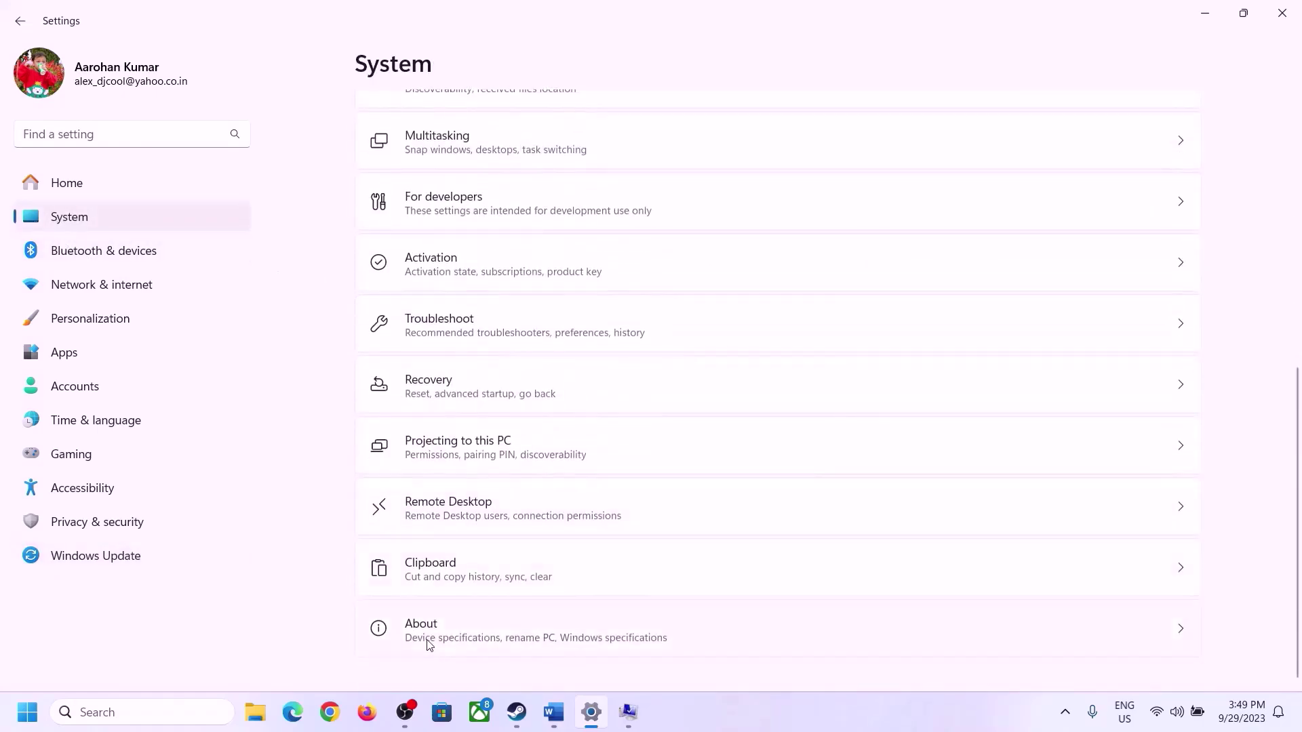
{"action": "left_click", "coordinate": [430, 641]}
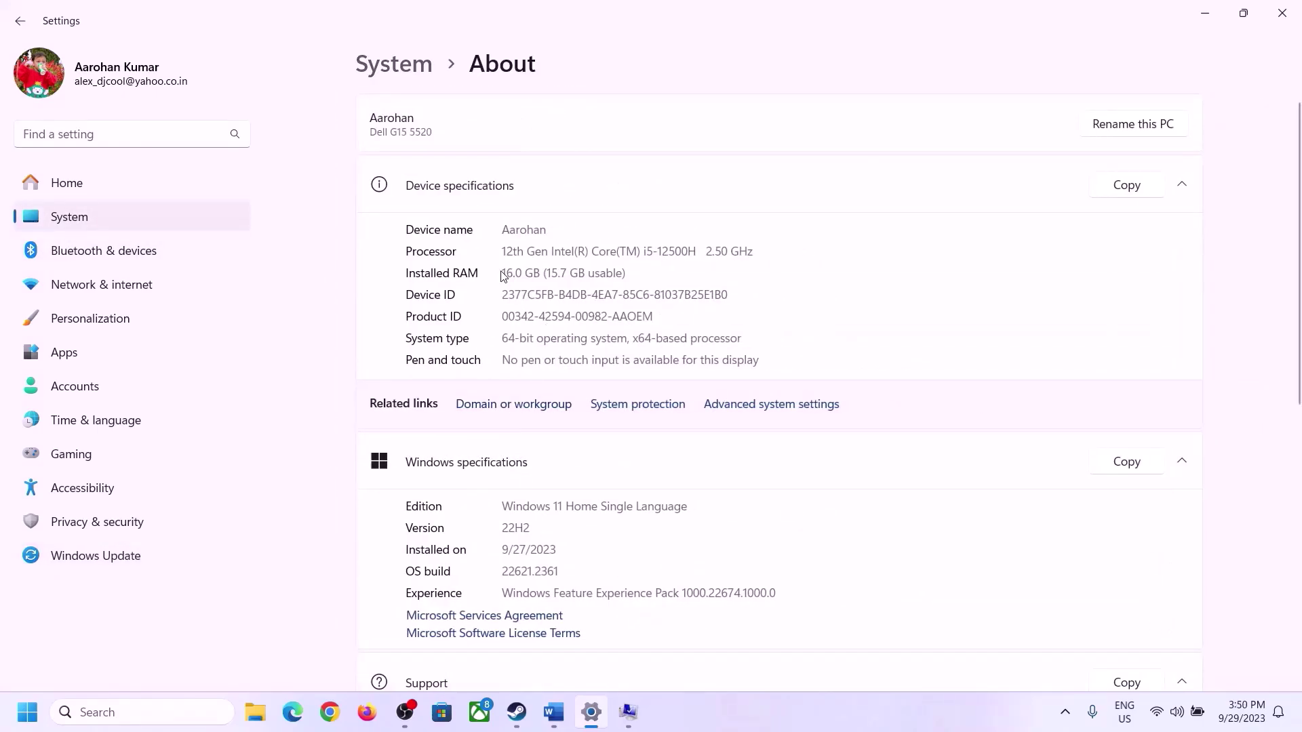
{"action": "left_click_drag", "start_coordinate": [513, 273], "coordinate": [502, 272]}
{"action": "left_click", "coordinate": [512, 272]}
{"action": "left_click_drag", "start_coordinate": [513, 273], "coordinate": [495, 273]}
- Open Calculator by running calc and place its window beside the Virtual Memory dialog
{"action": "left_click", "coordinate": [628, 712]}
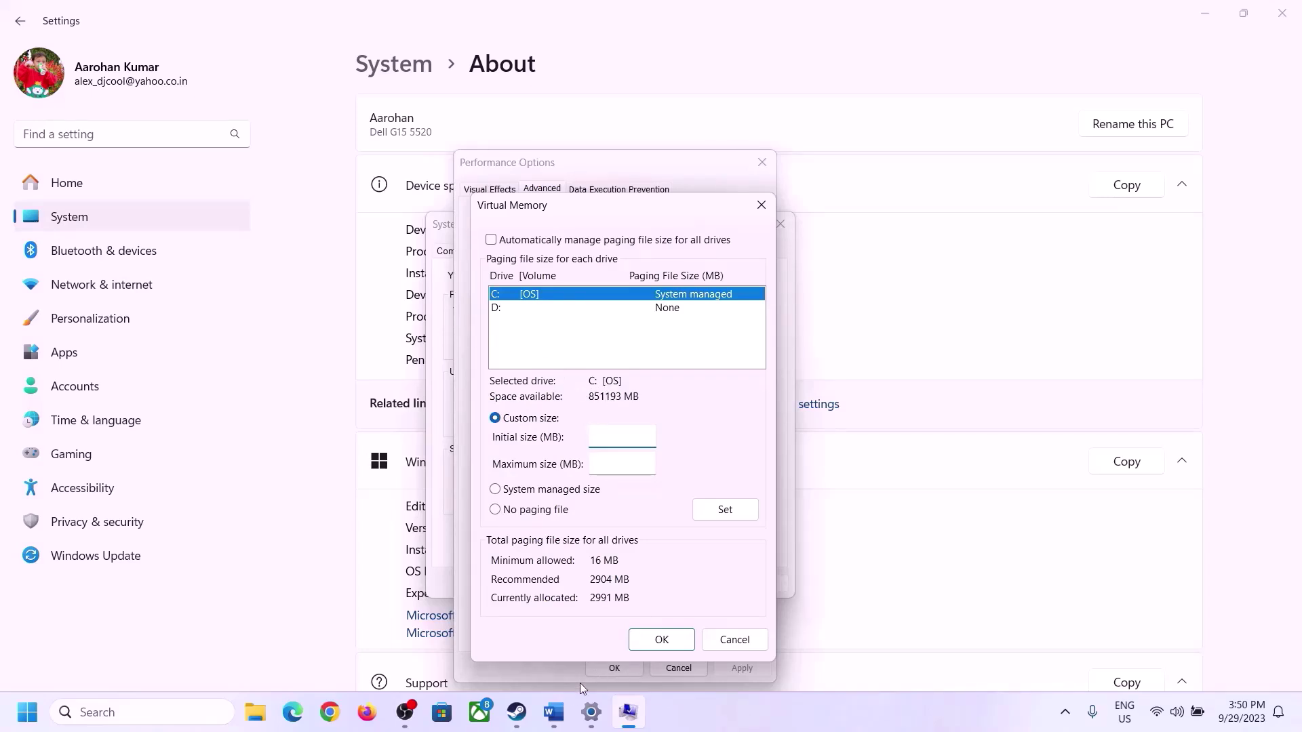
{"action": "mouse_move", "coordinate": [592, 712]}
{"action": "mouse_move", "coordinate": [587, 627]}
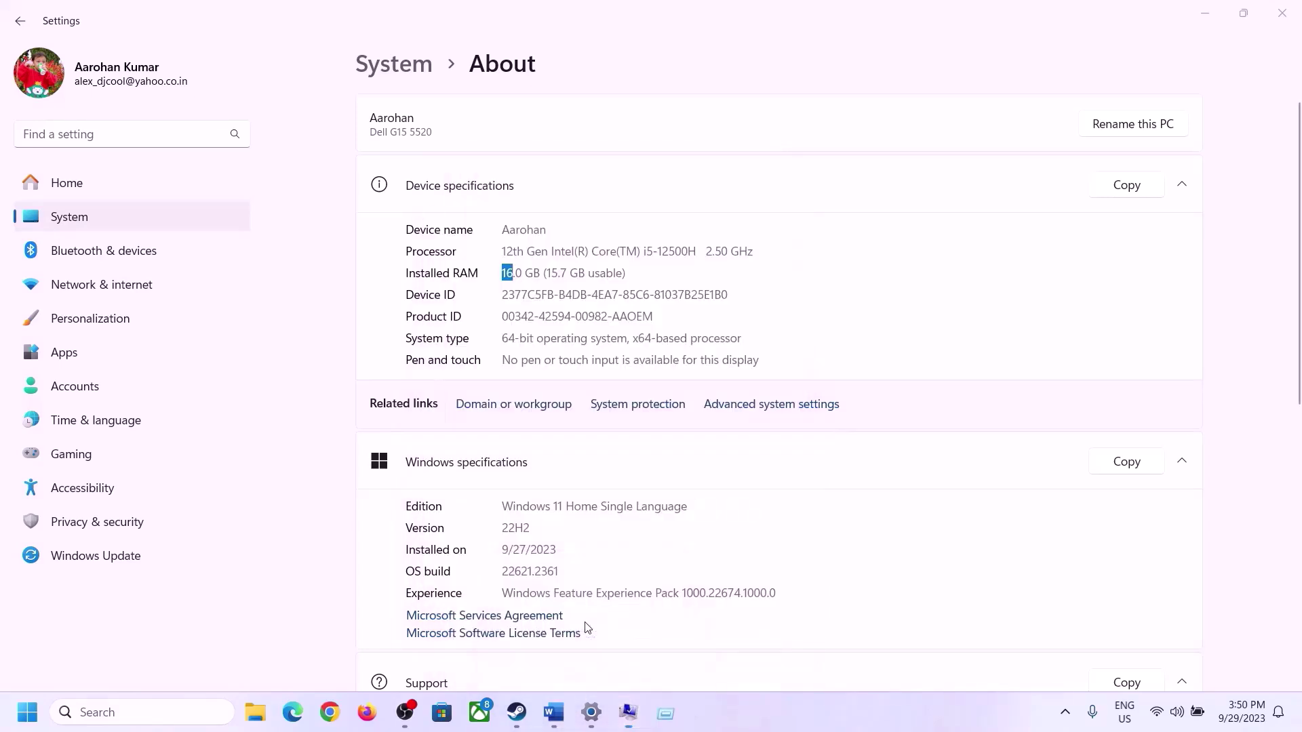
{"action": "key", "text": "super+r"}
{"action": "type", "text": "cal"}
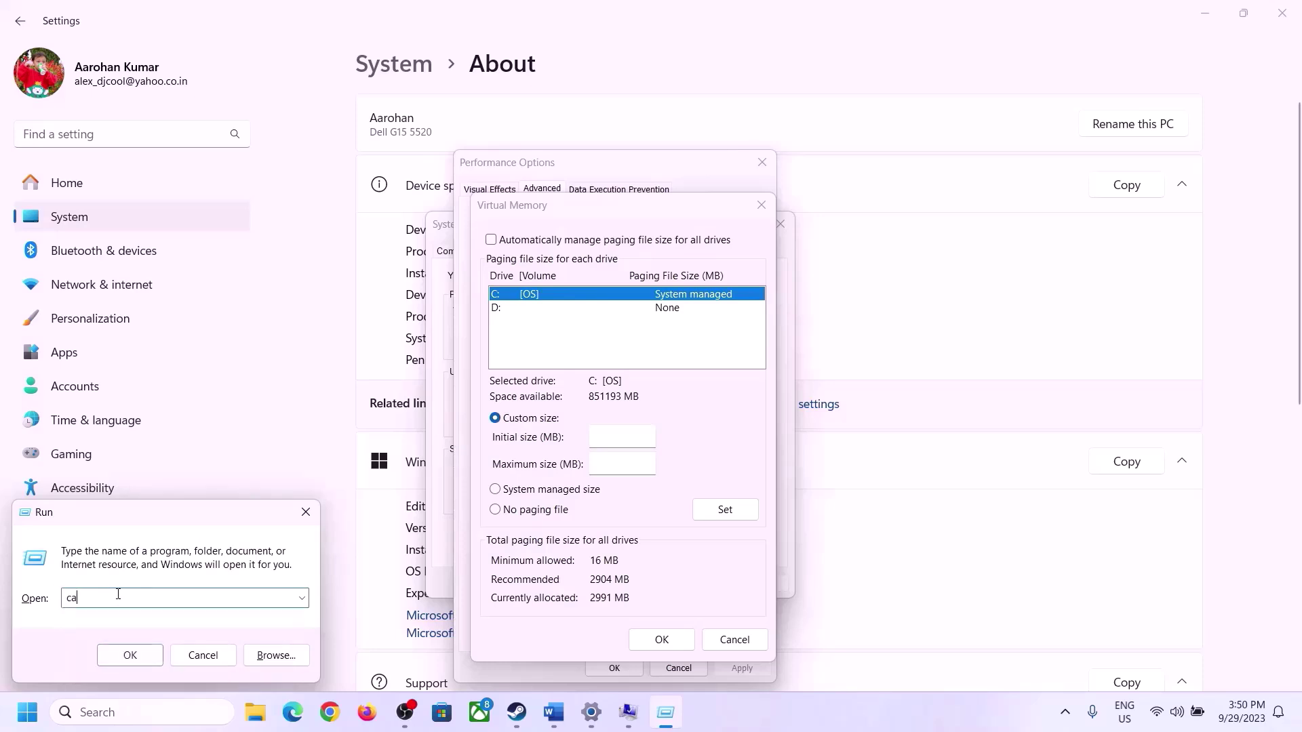
{"action": "left_click", "coordinate": [130, 655]}
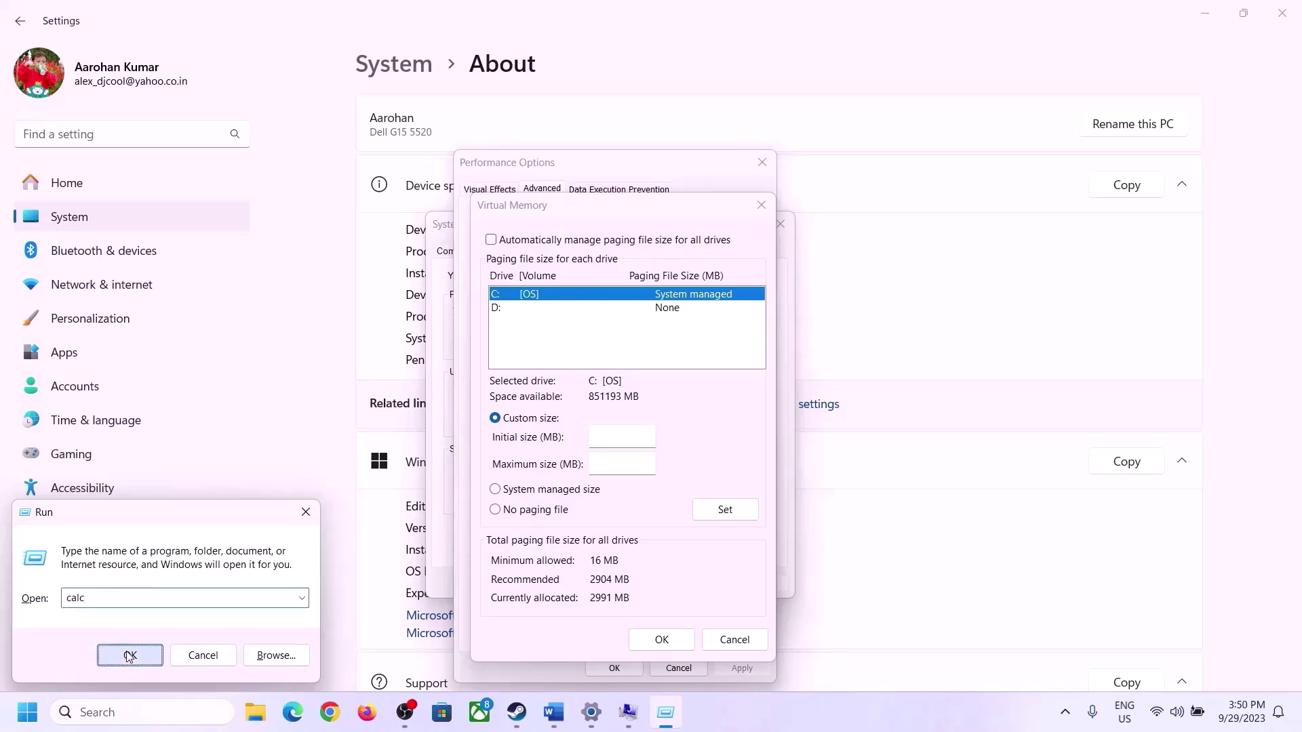
{"action": "left_click_drag", "start_coordinate": [163, 25], "coordinate": [950, 223]}
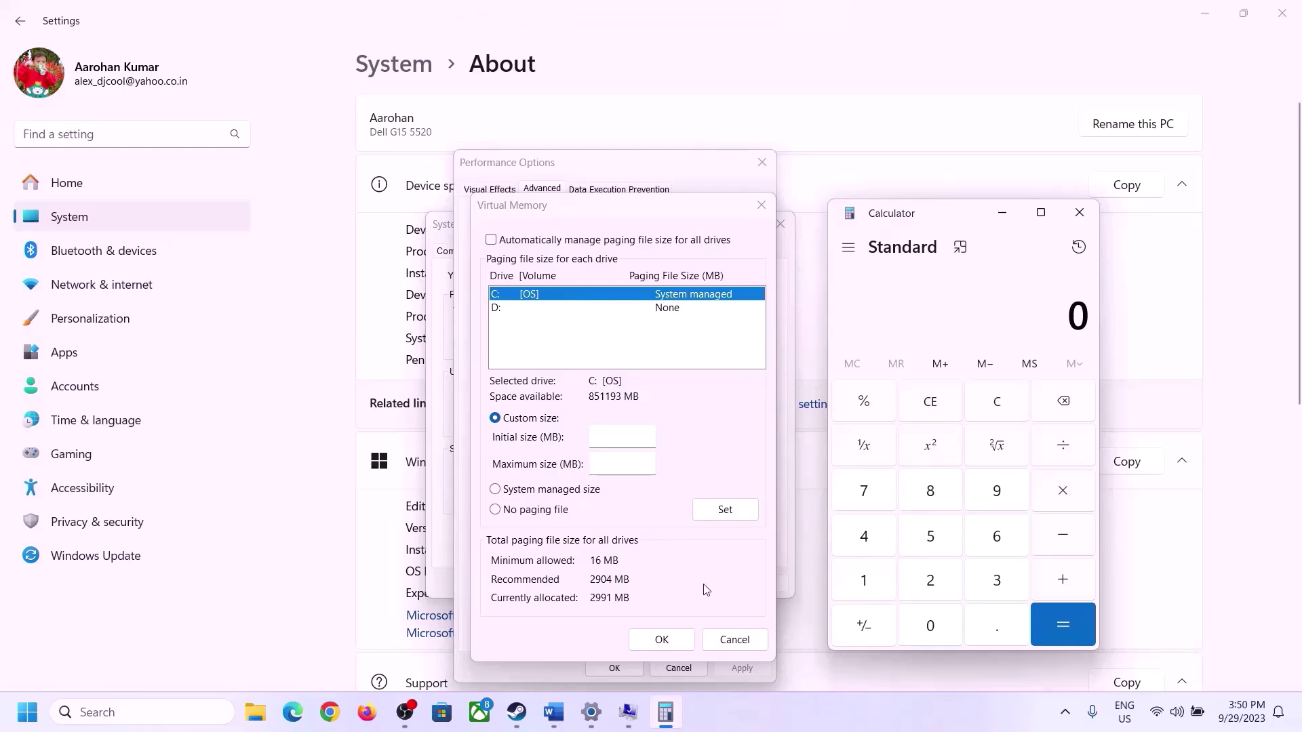
{"action": "left_click", "coordinate": [554, 712]}
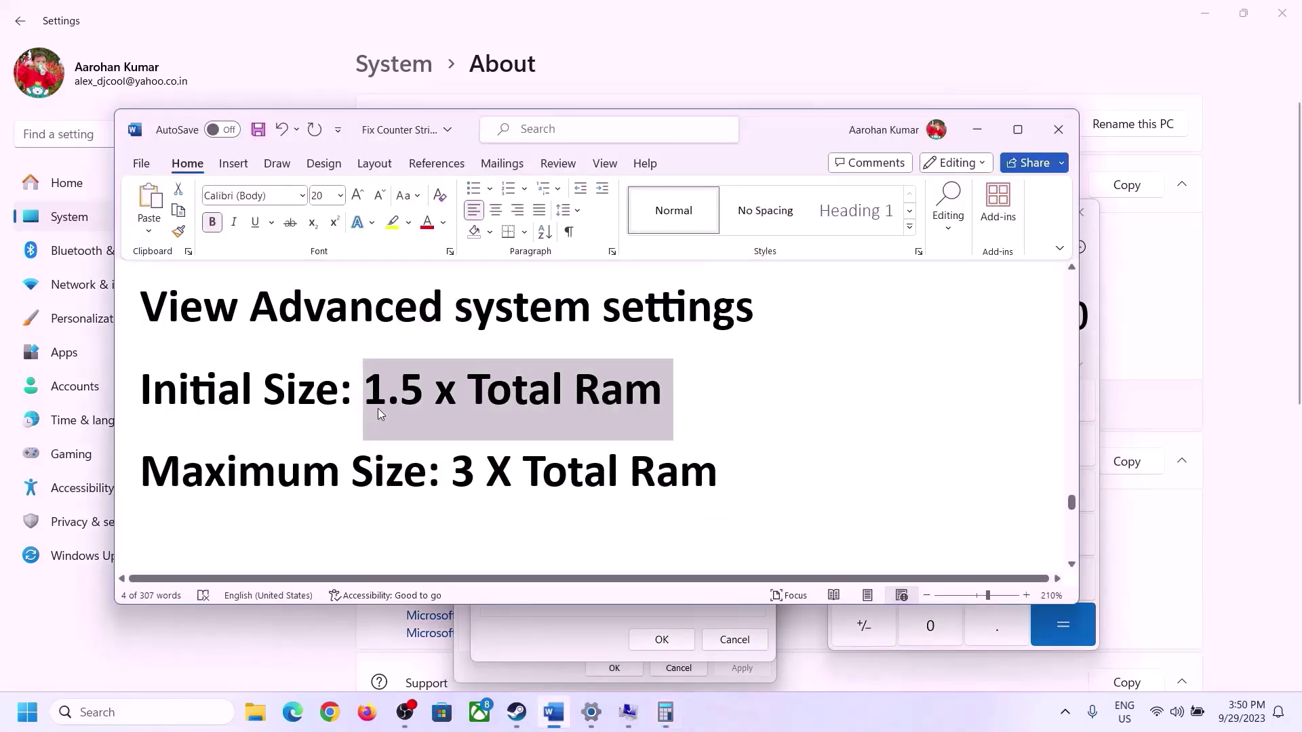
{"action": "left_click", "coordinate": [666, 712]}
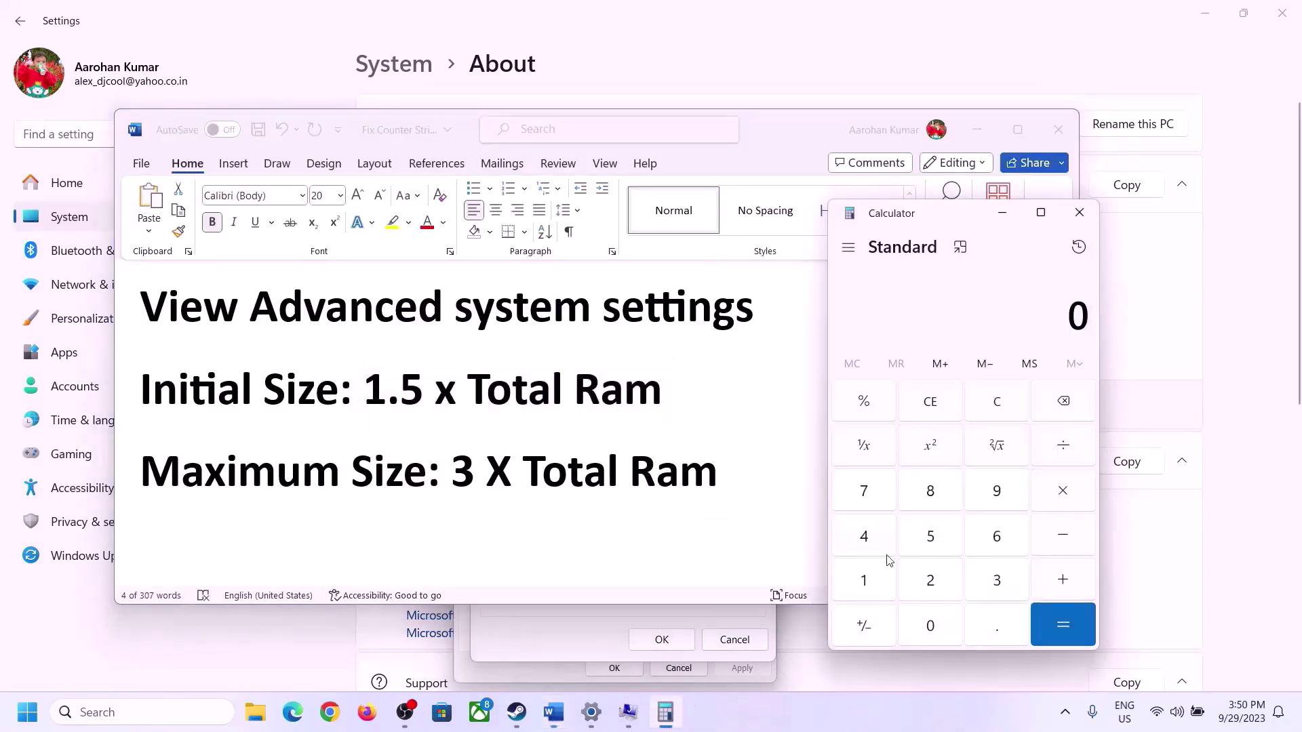
{"action": "left_click", "coordinate": [865, 581]}
{"action": "left_click", "coordinate": [992, 550]}
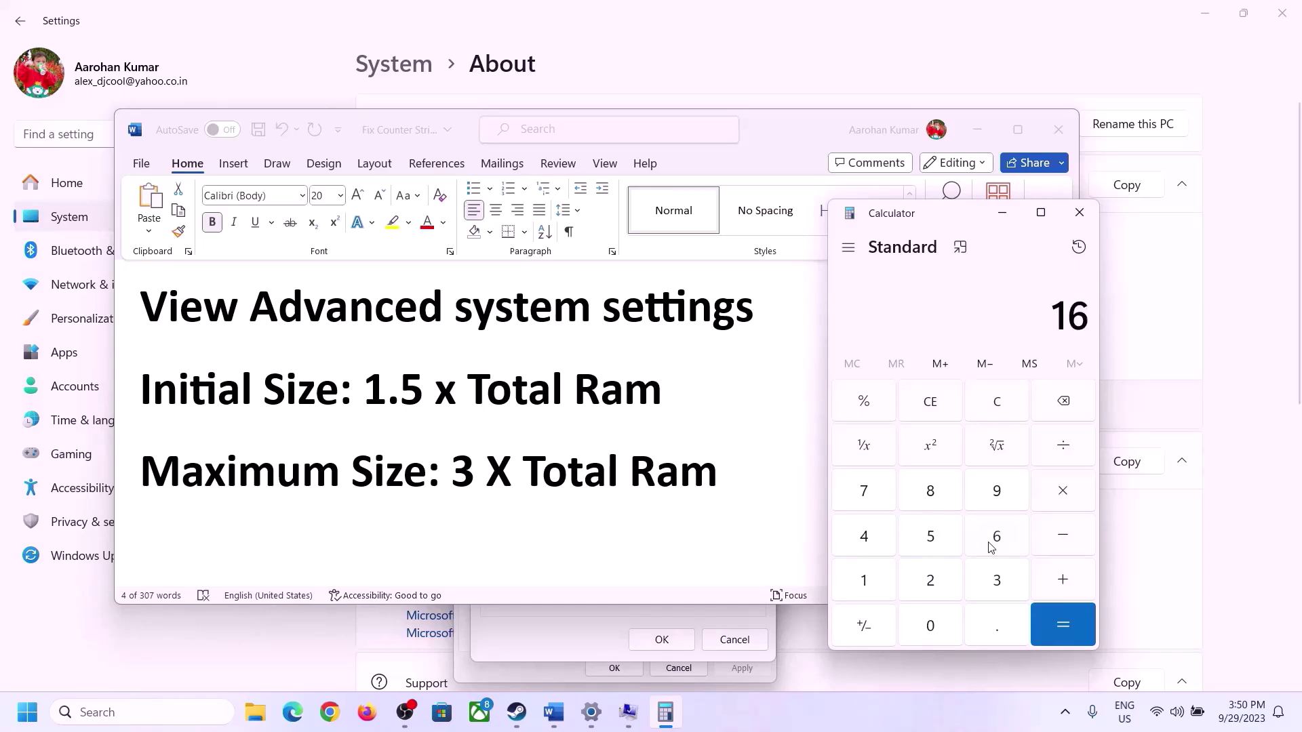
{"action": "left_click", "coordinate": [1002, 417]}
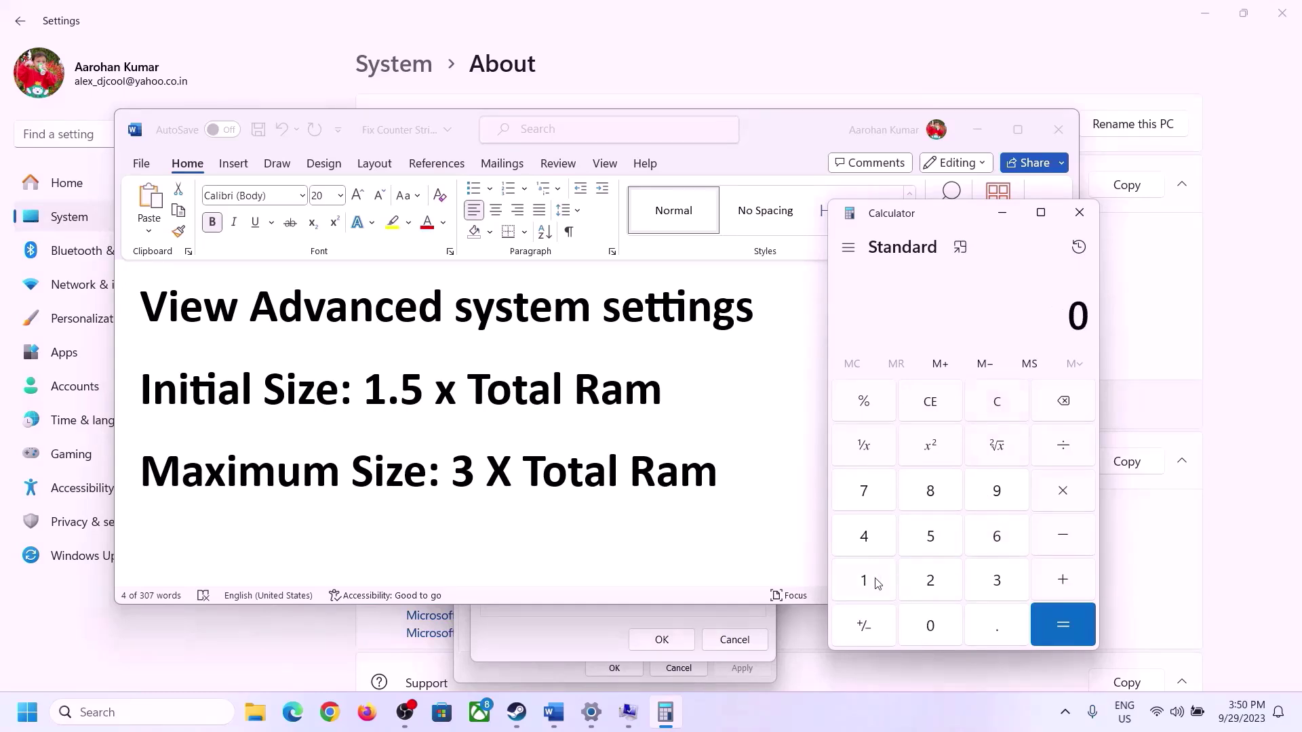
- Calculate 16 × 1024 in Calculator to convert the installed RAM to megabytes
{"action": "left_click", "coordinate": [873, 582]}
{"action": "left_click", "coordinate": [977, 546]}
{"action": "left_click", "coordinate": [1062, 501]}
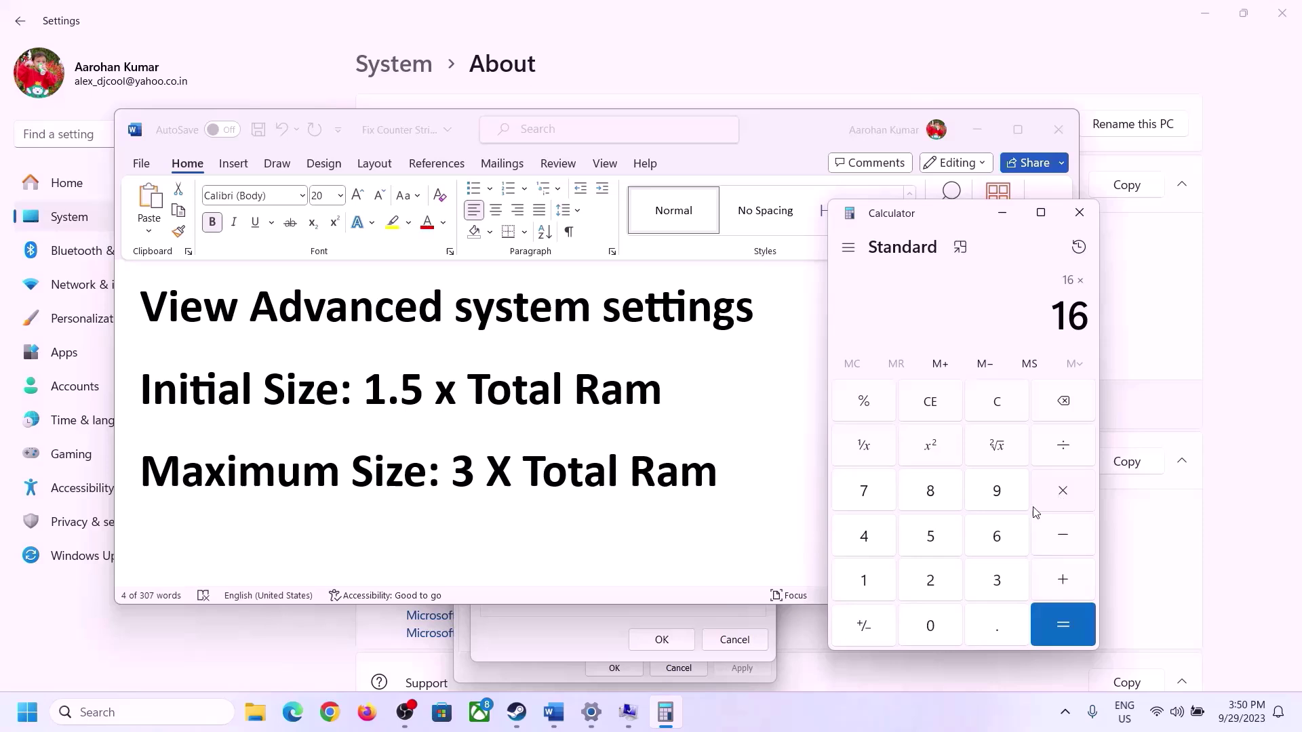
{"action": "left_click", "coordinate": [862, 587]}
{"action": "left_click", "coordinate": [933, 623]}
{"action": "left_click", "coordinate": [933, 588]}
{"action": "left_click", "coordinate": [875, 548]}
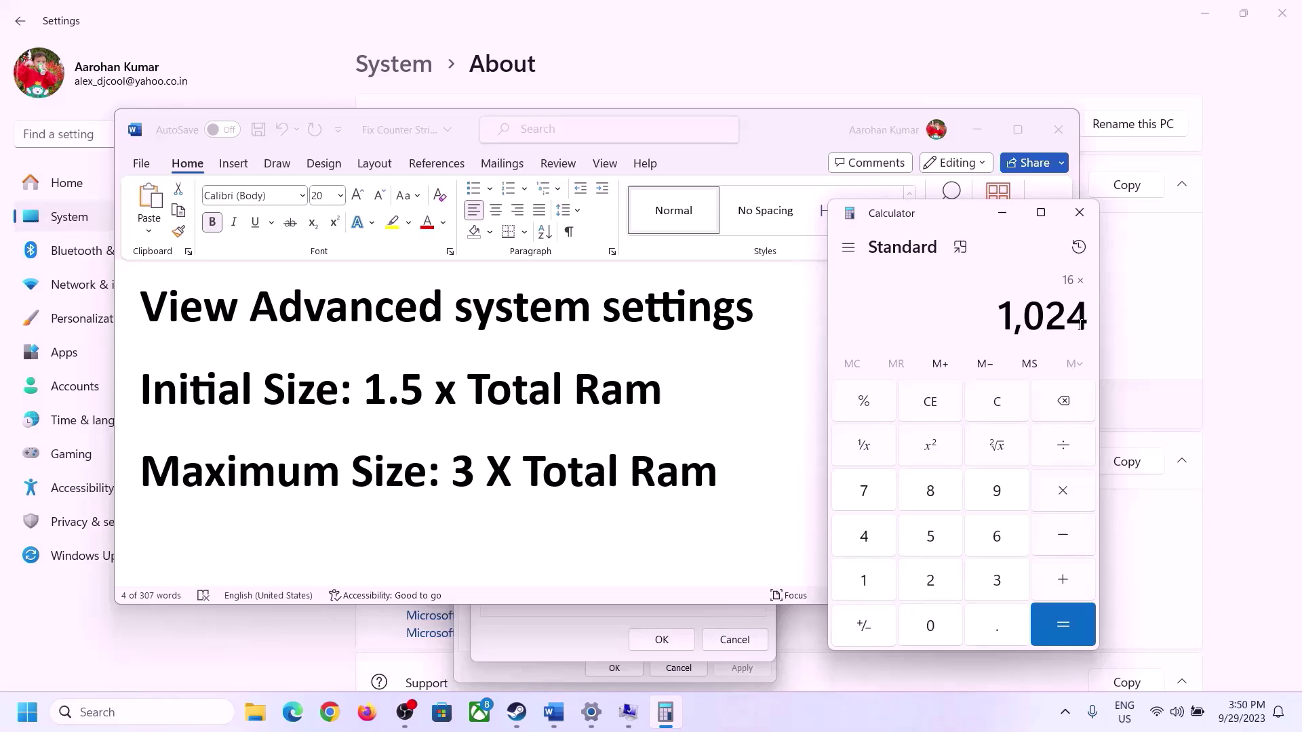
{"action": "left_click", "coordinate": [1062, 625]}
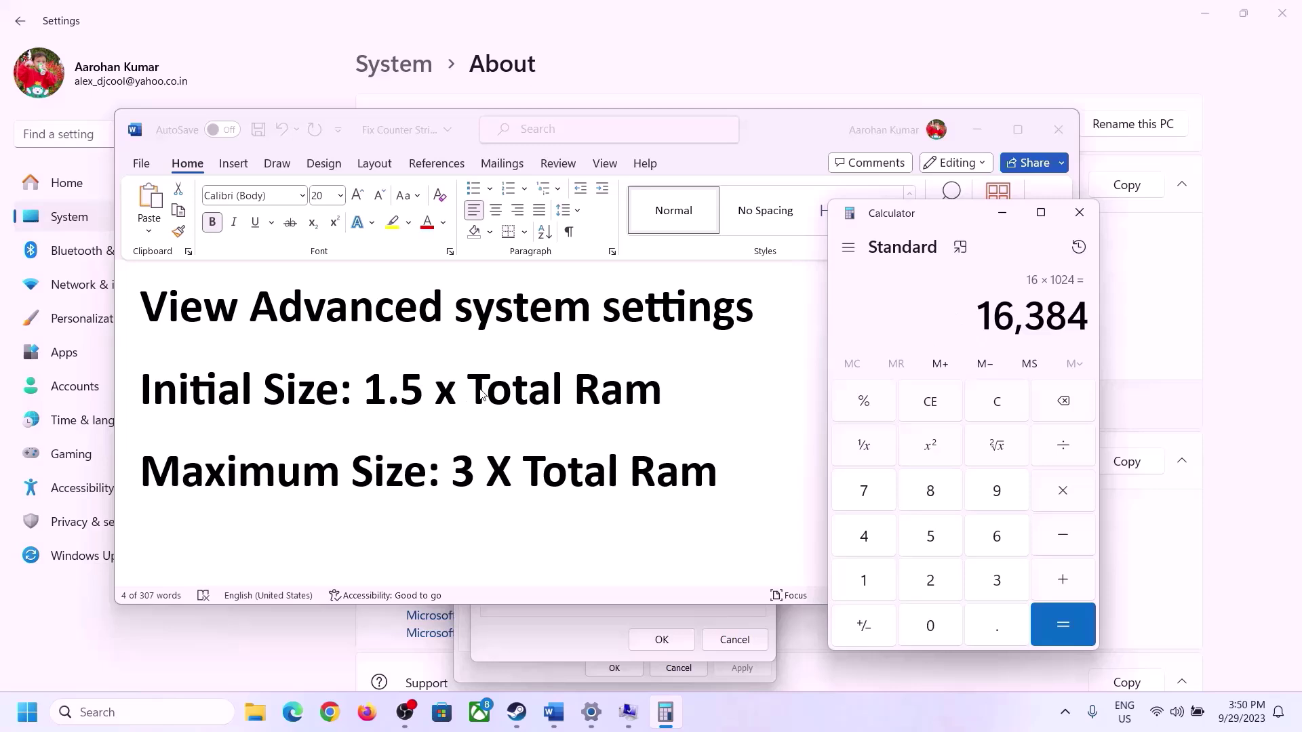
- Multiply the RAM result by 1.5 to get the paging file's initial size
{"action": "left_click", "coordinate": [1066, 498]}
{"action": "left_click", "coordinate": [871, 581]}
{"action": "left_click", "coordinate": [994, 634]}
{"action": "left_click", "coordinate": [939, 542]}
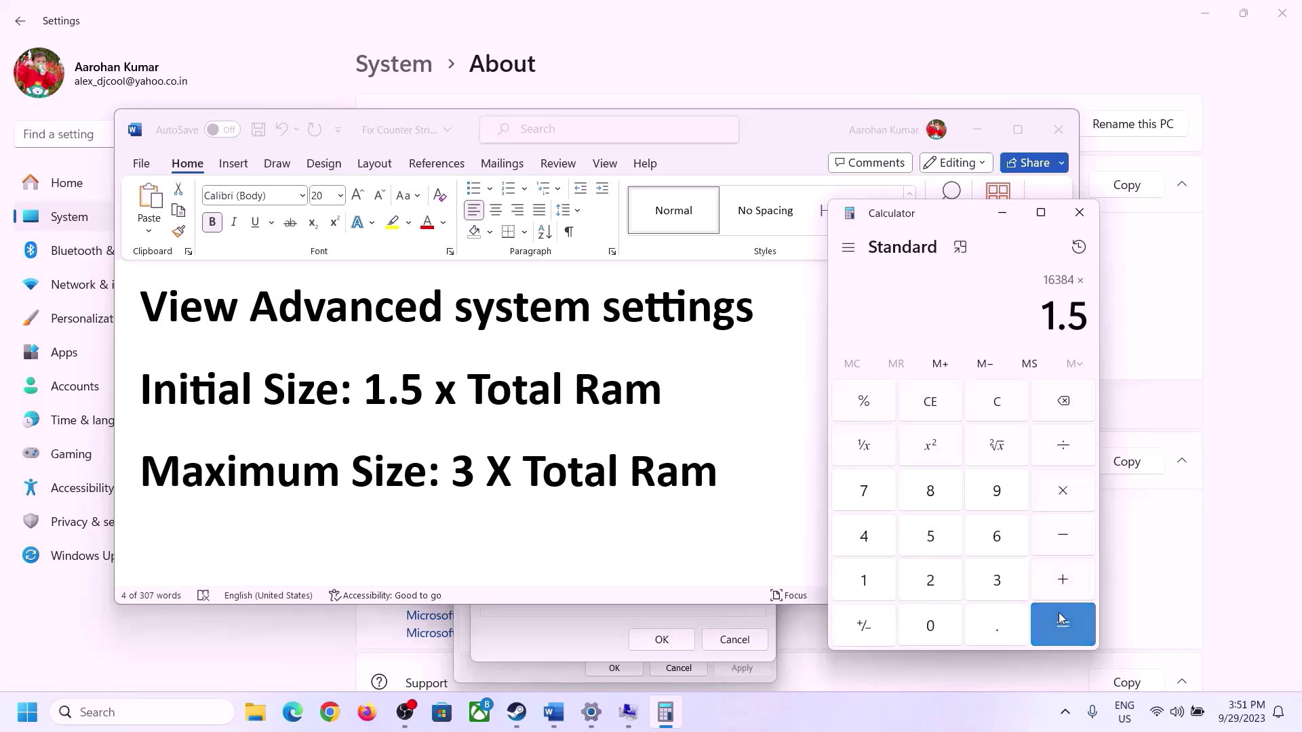
{"action": "left_click", "coordinate": [1059, 620]}
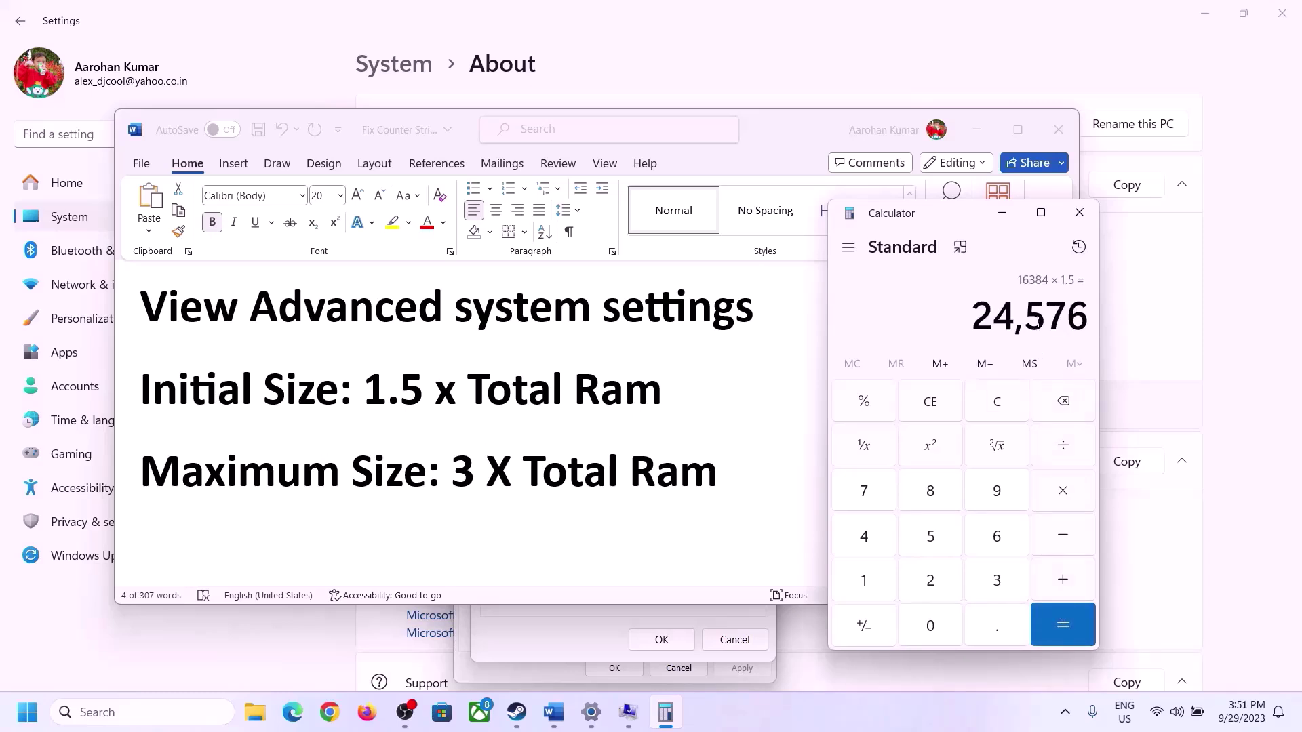
- Set the initial size of drive C:'s paging file to 24576 MB in the Virtual Memory dialog
{"action": "left_click", "coordinate": [584, 624]}
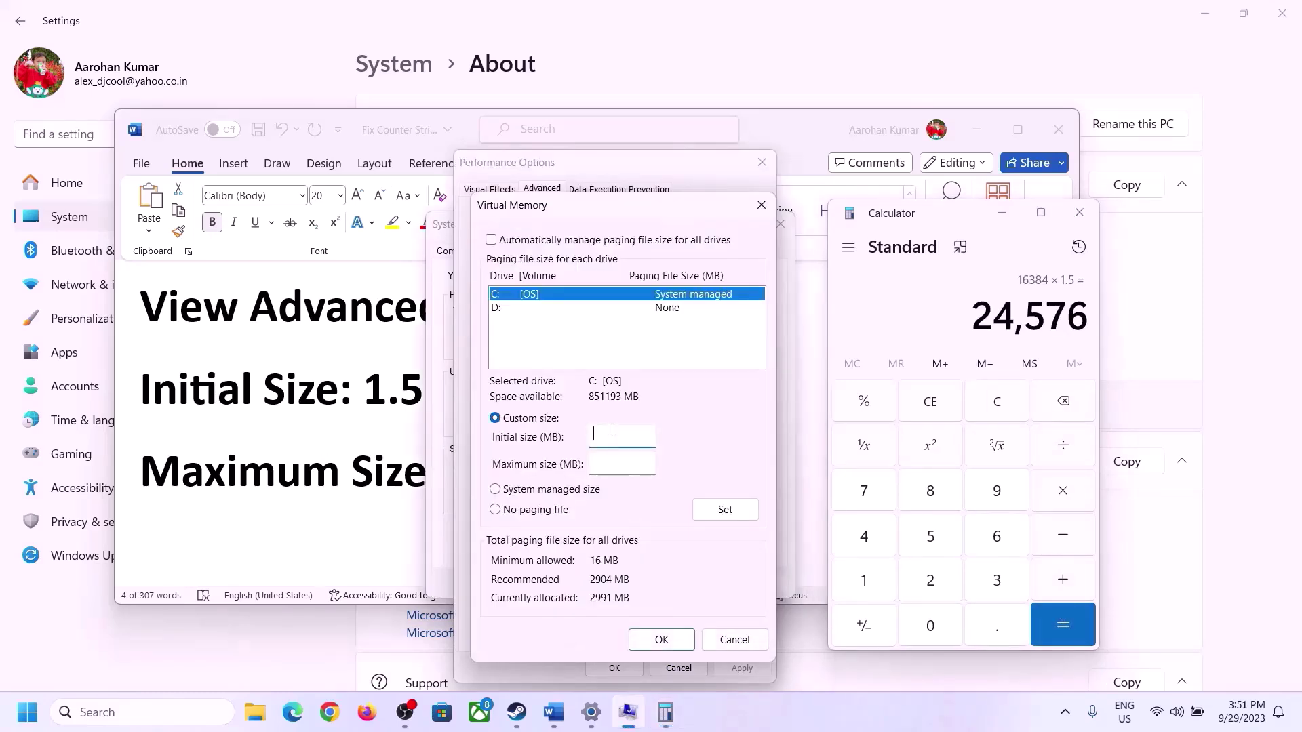
{"action": "type", "text": "24576"}
{"action": "left_click", "coordinate": [652, 463]}
- Clear the previous calculation in Calculator and recheck the installed RAM in the Settings app
{"action": "left_click", "coordinate": [374, 478]}
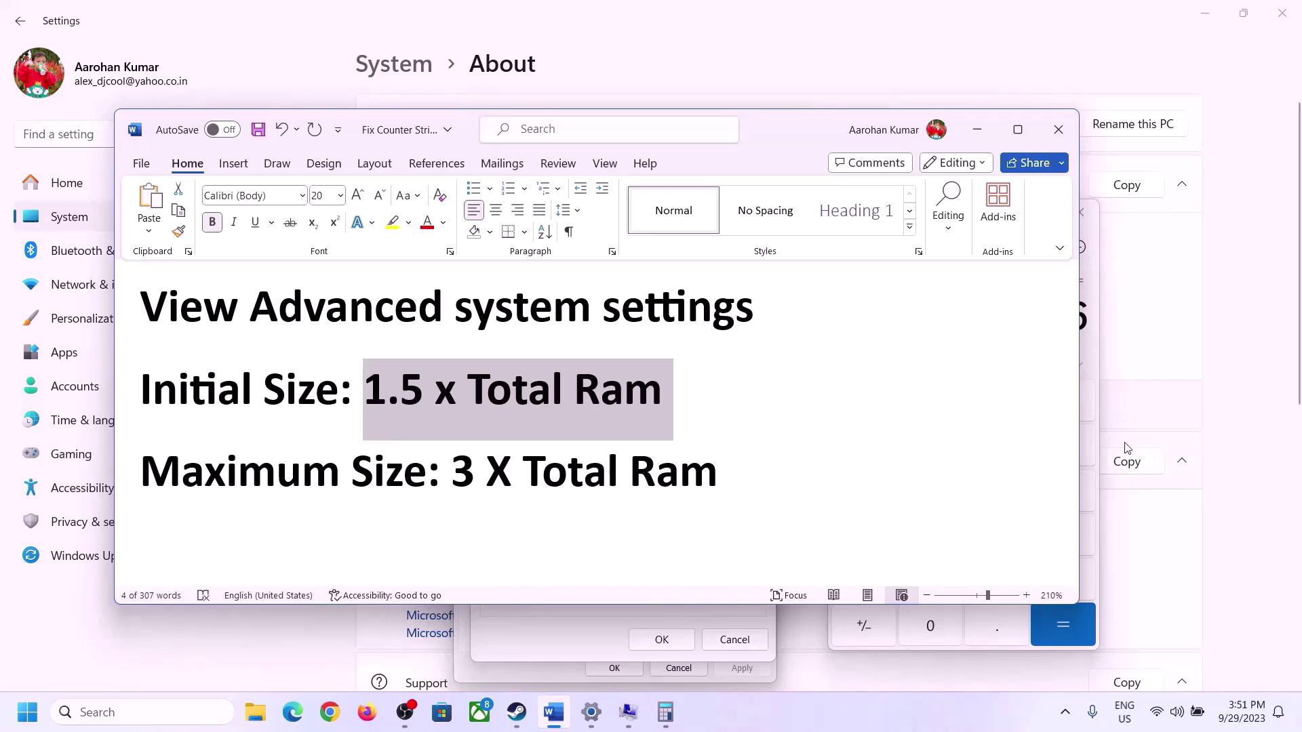
{"action": "left_click", "coordinate": [1093, 351]}
{"action": "left_click", "coordinate": [998, 402]}
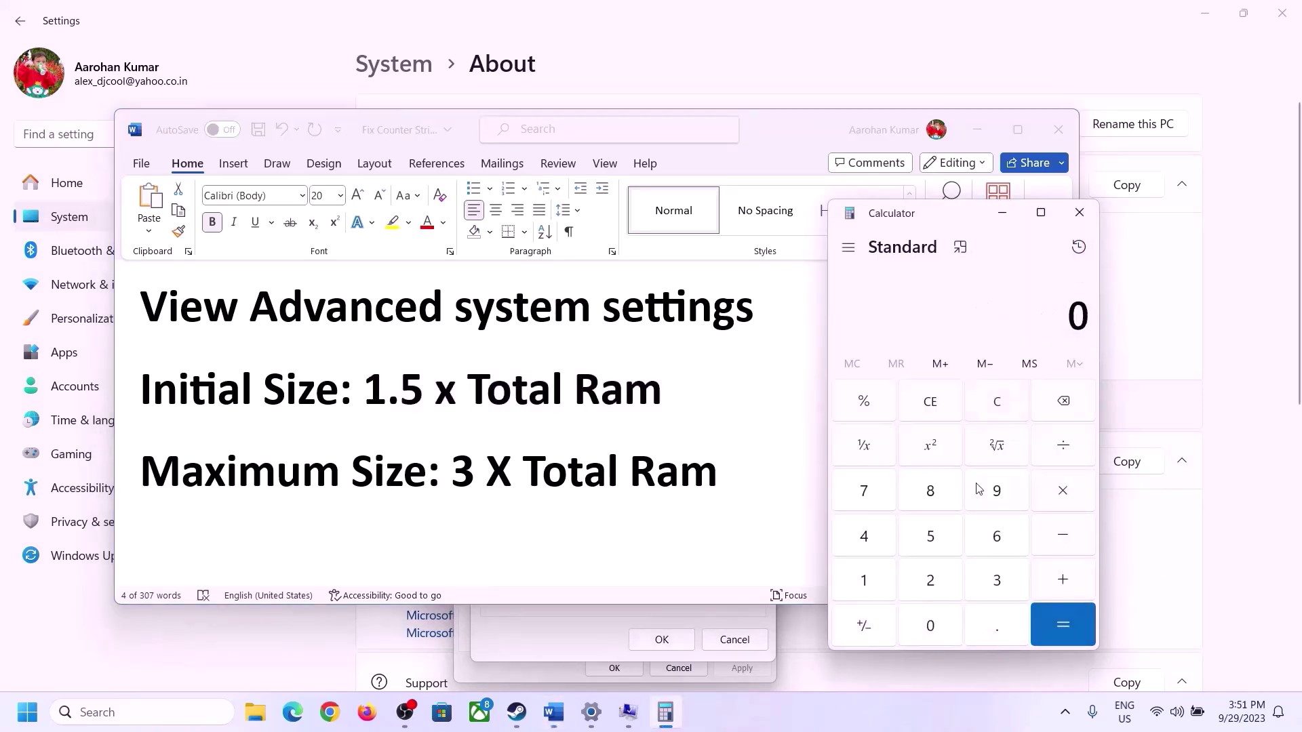
{"action": "left_click", "coordinate": [591, 712]}
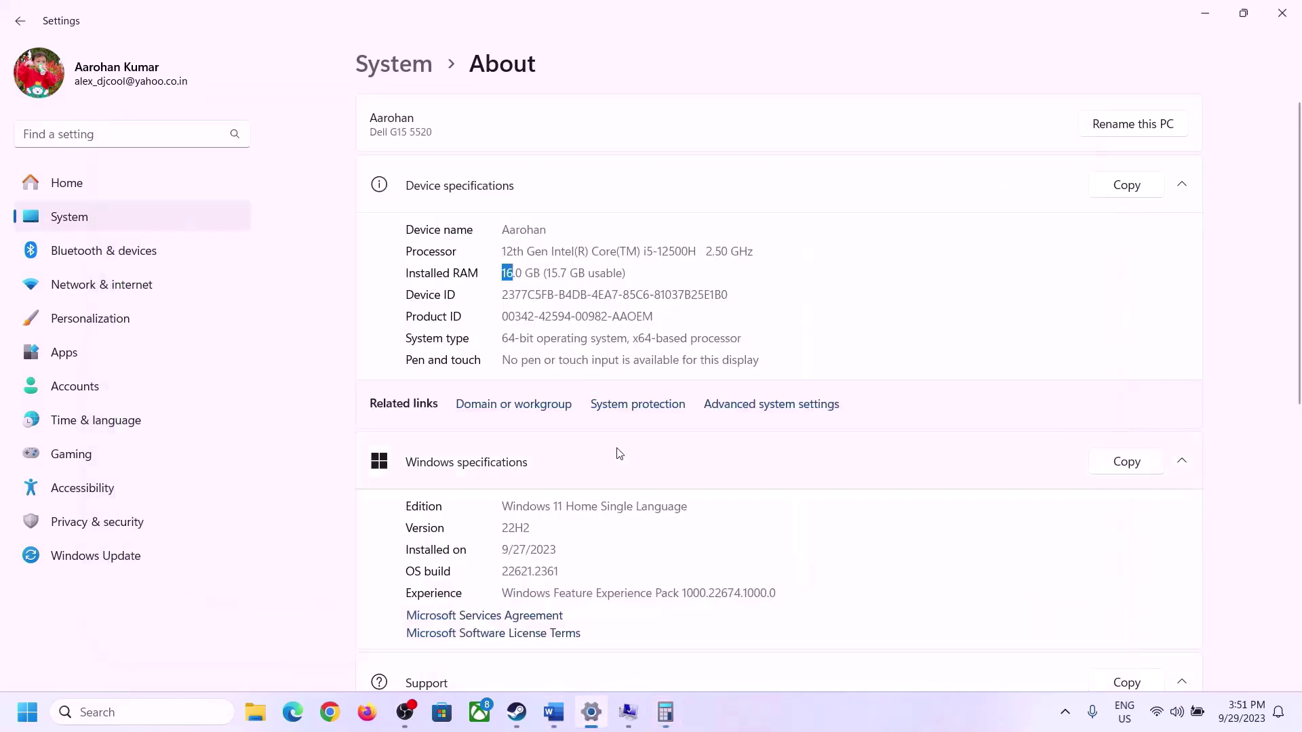
{"action": "left_click", "coordinate": [666, 712]}
- Recalculate the total RAM in megabytes as 16 × 1024
{"action": "left_click", "coordinate": [877, 577]}
{"action": "left_click", "coordinate": [992, 538]}
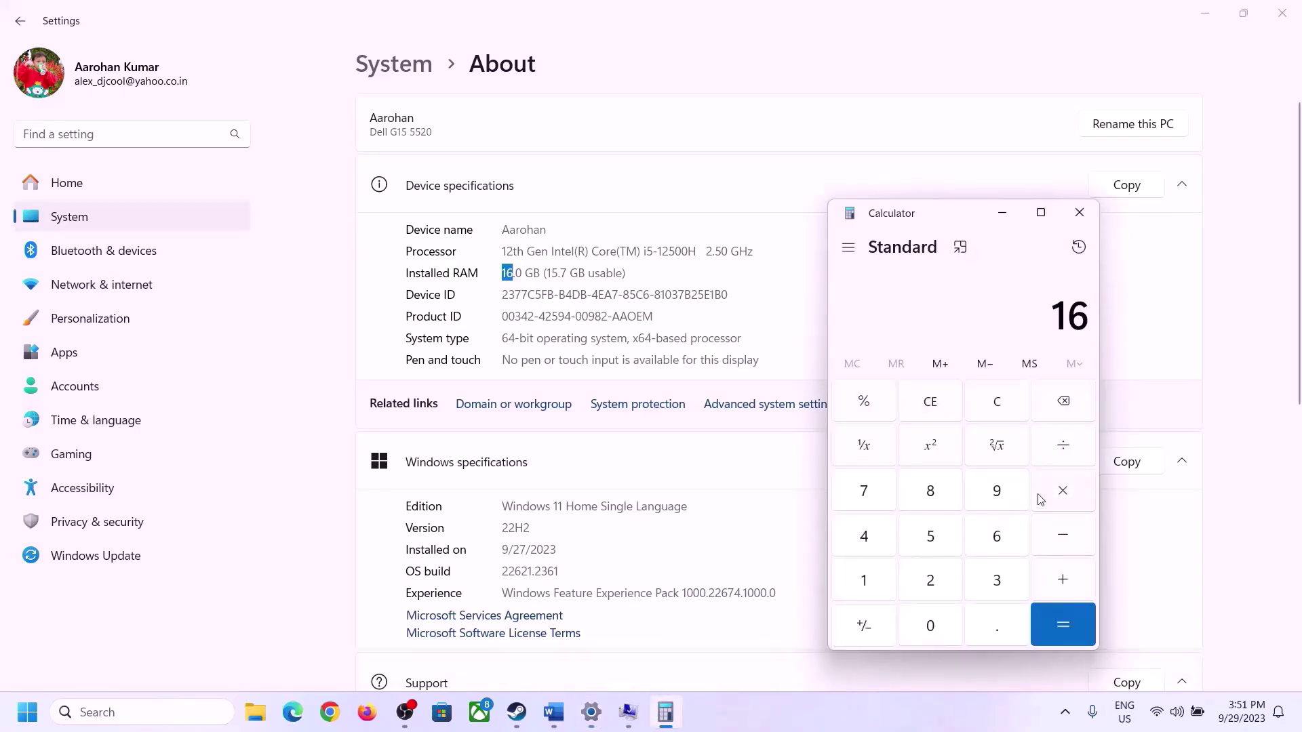
{"action": "left_click", "coordinate": [1055, 492]}
{"action": "left_click", "coordinate": [873, 574]}
{"action": "left_click", "coordinate": [919, 620]}
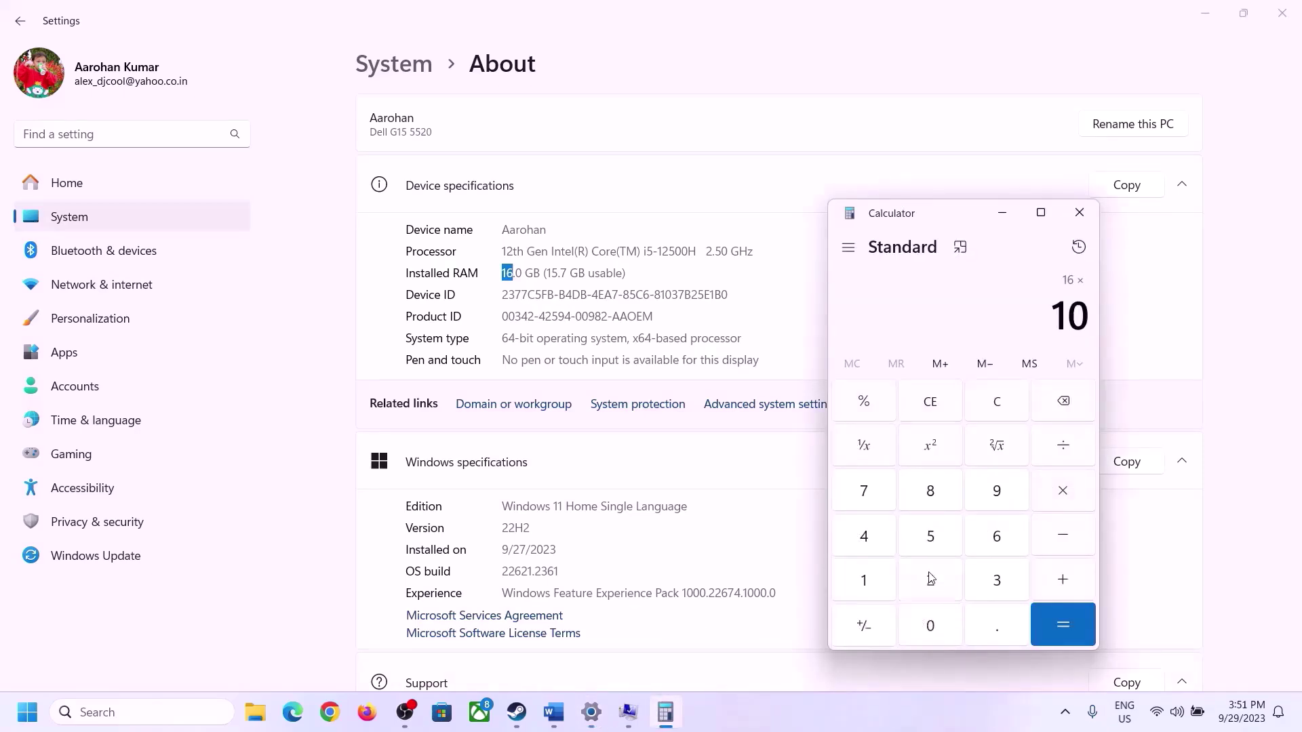
{"action": "left_click", "coordinate": [930, 579]}
{"action": "left_click", "coordinate": [864, 538]}
{"action": "left_click", "coordinate": [1048, 627]}
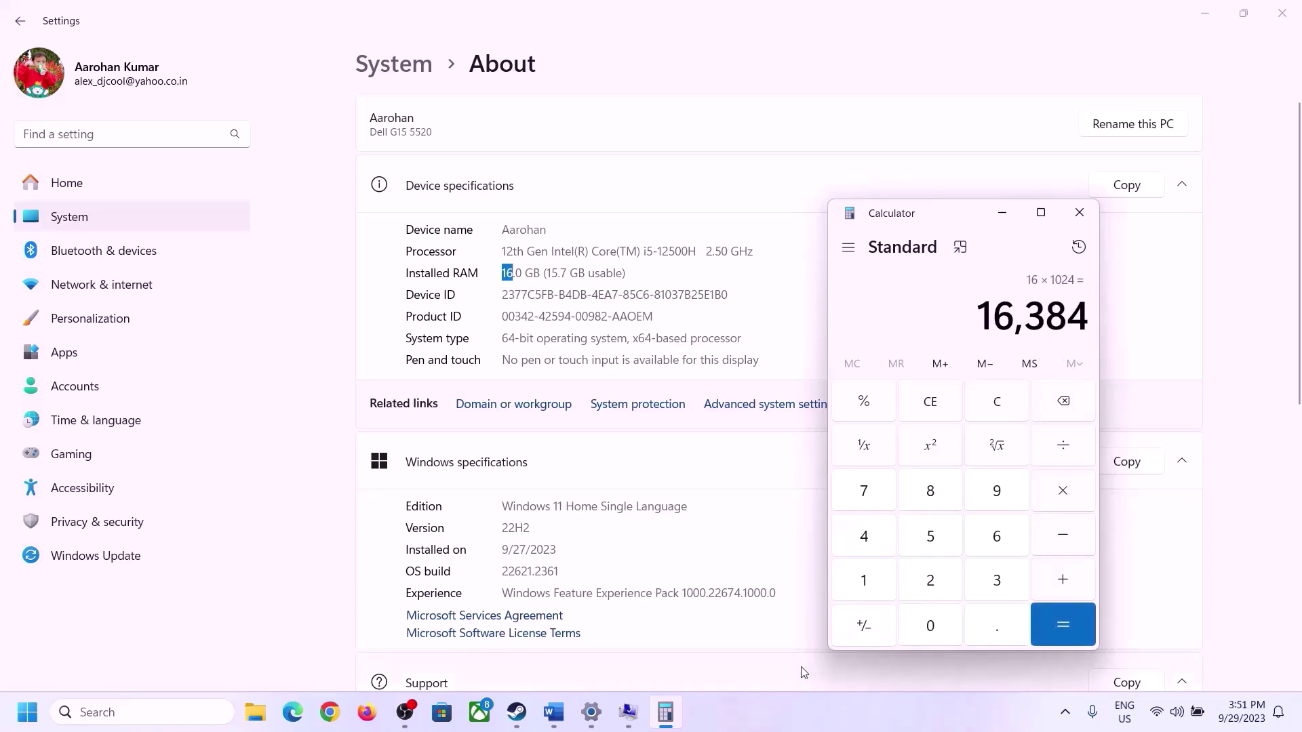
- Check the Maximum Size formula in the Word document and multiply the RAM result by 3 in Calculator
{"action": "left_click", "coordinate": [554, 712]}
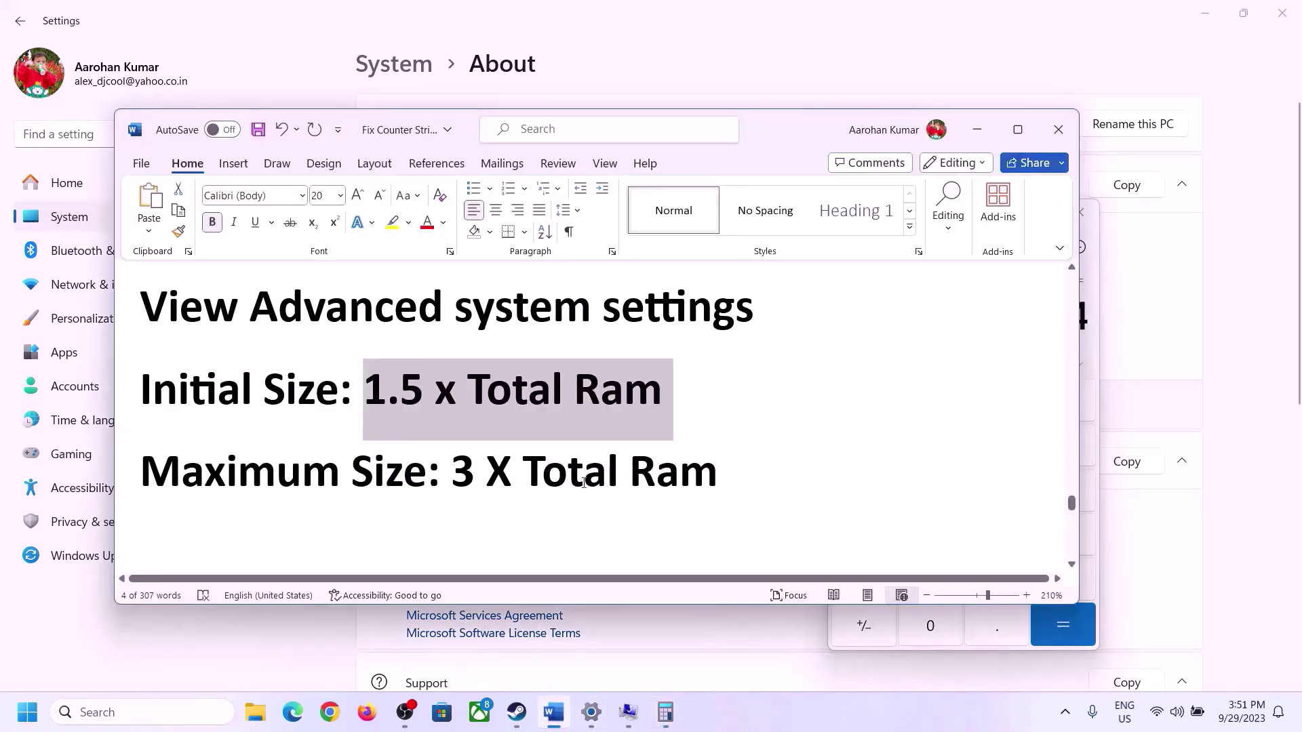
{"action": "left_click", "coordinate": [665, 712]}
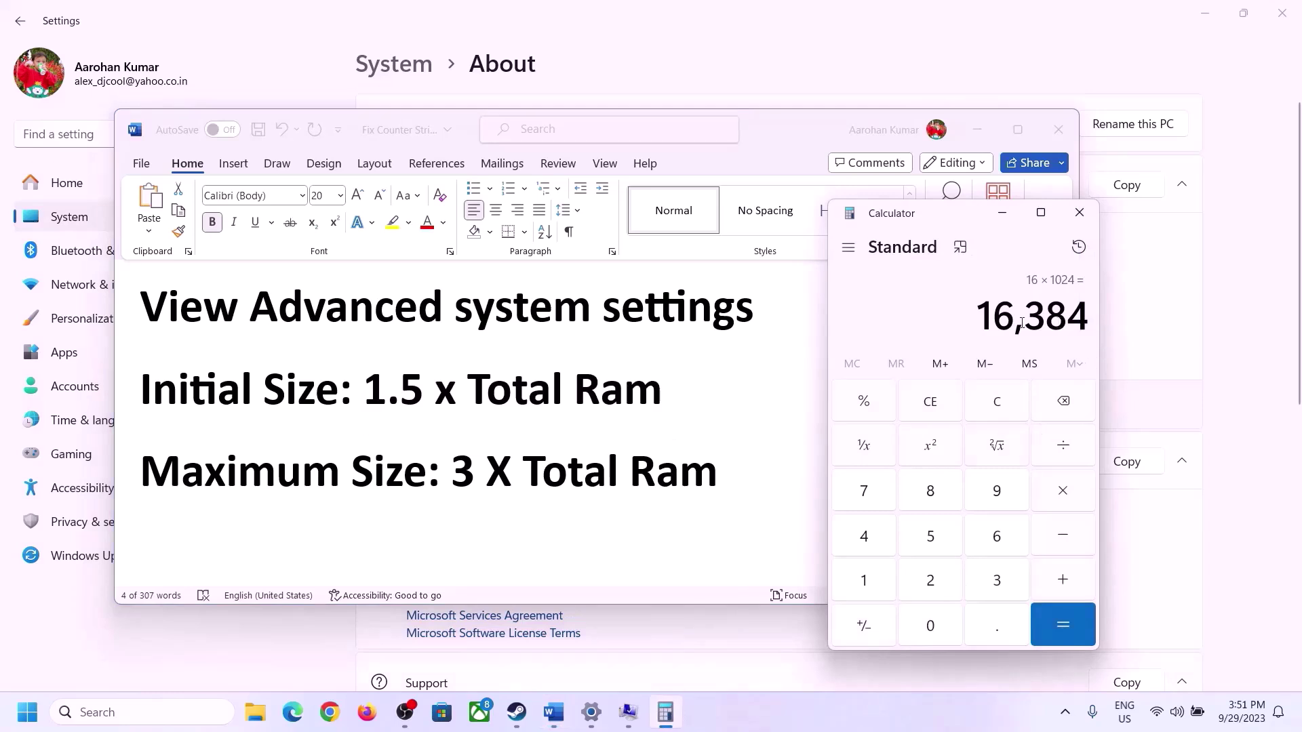
{"action": "left_click", "coordinate": [1063, 495]}
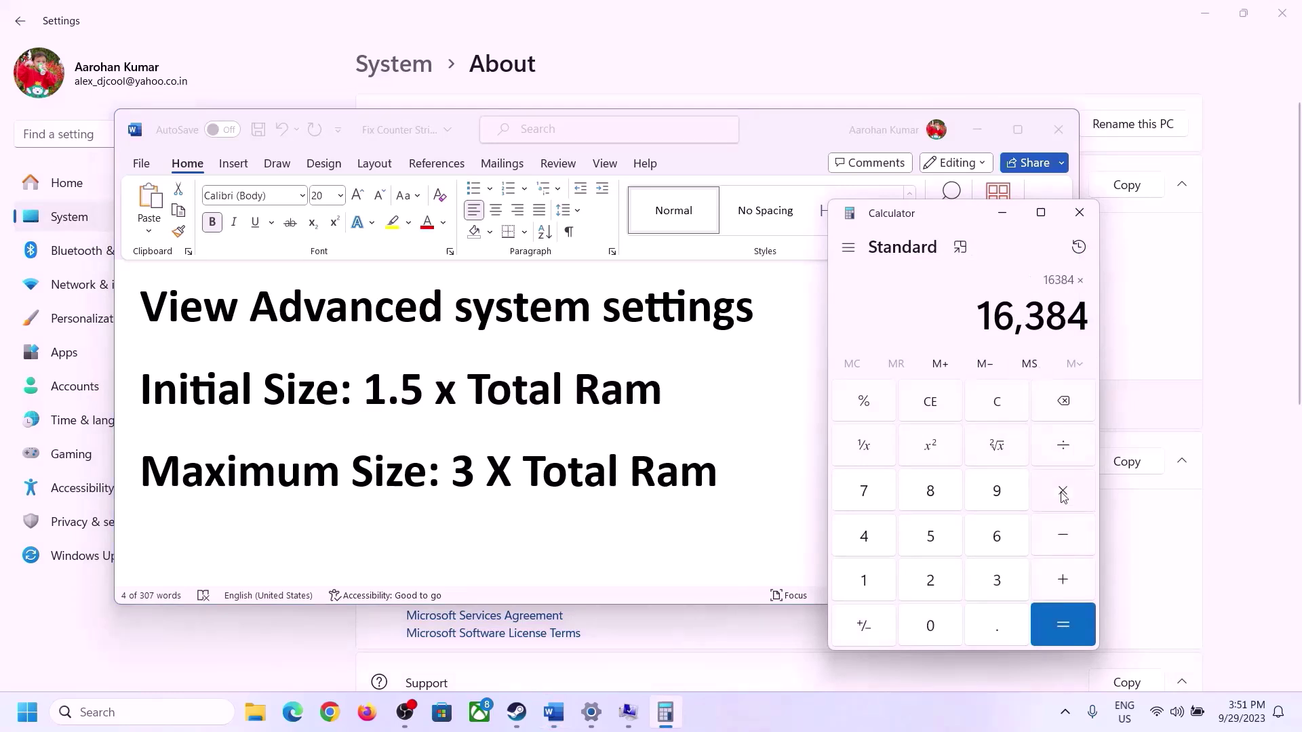
{"action": "left_click", "coordinate": [980, 586]}
{"action": "left_click", "coordinate": [1063, 625]}
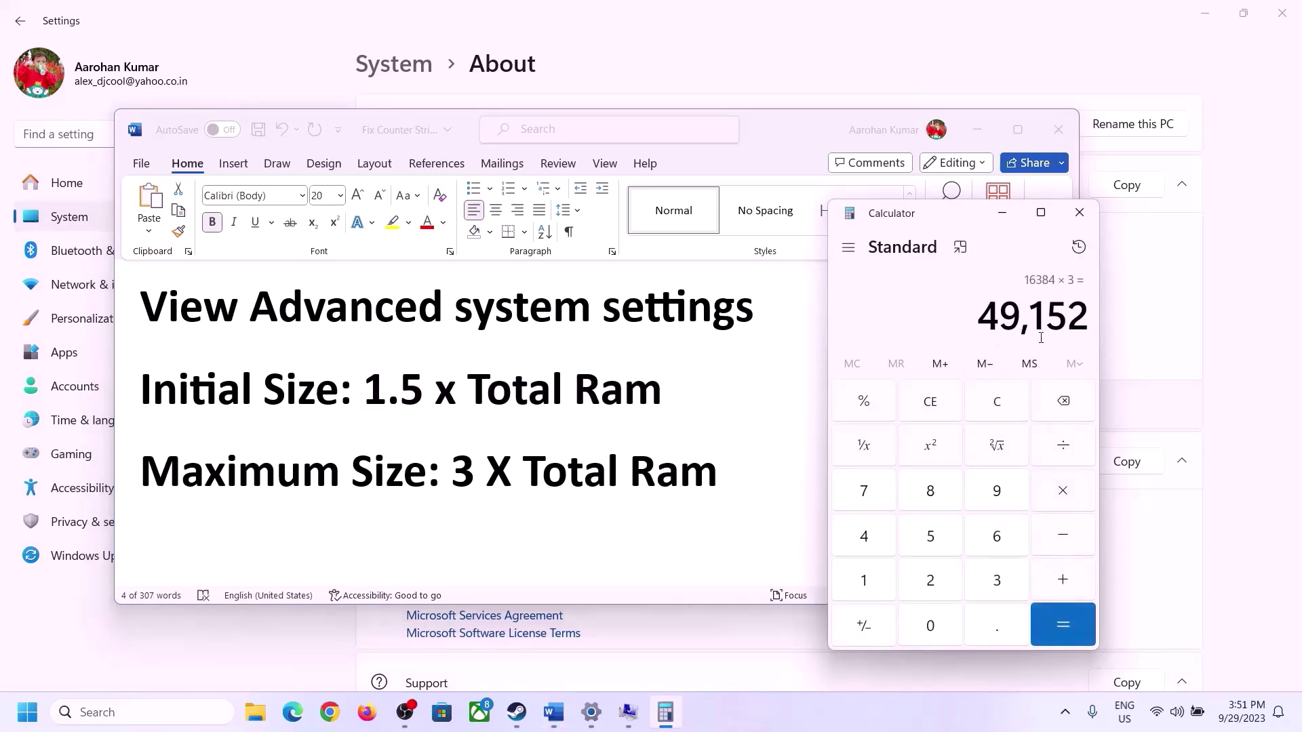
- Set the maximum size of drive C:'s paging file to 49152 MB and assign the custom size to the drive
{"action": "left_click", "coordinate": [628, 716]}
{"action": "left_click", "coordinate": [623, 453]}
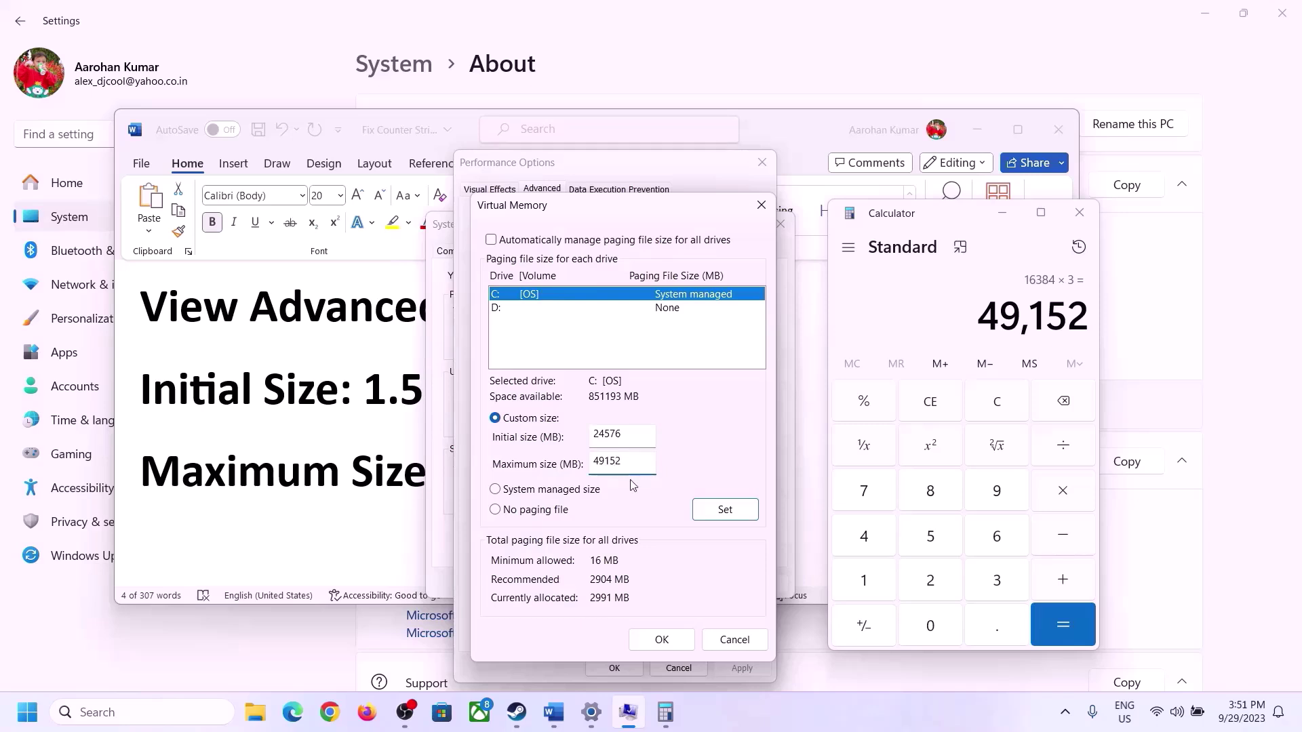
{"action": "left_click", "coordinate": [725, 510]}
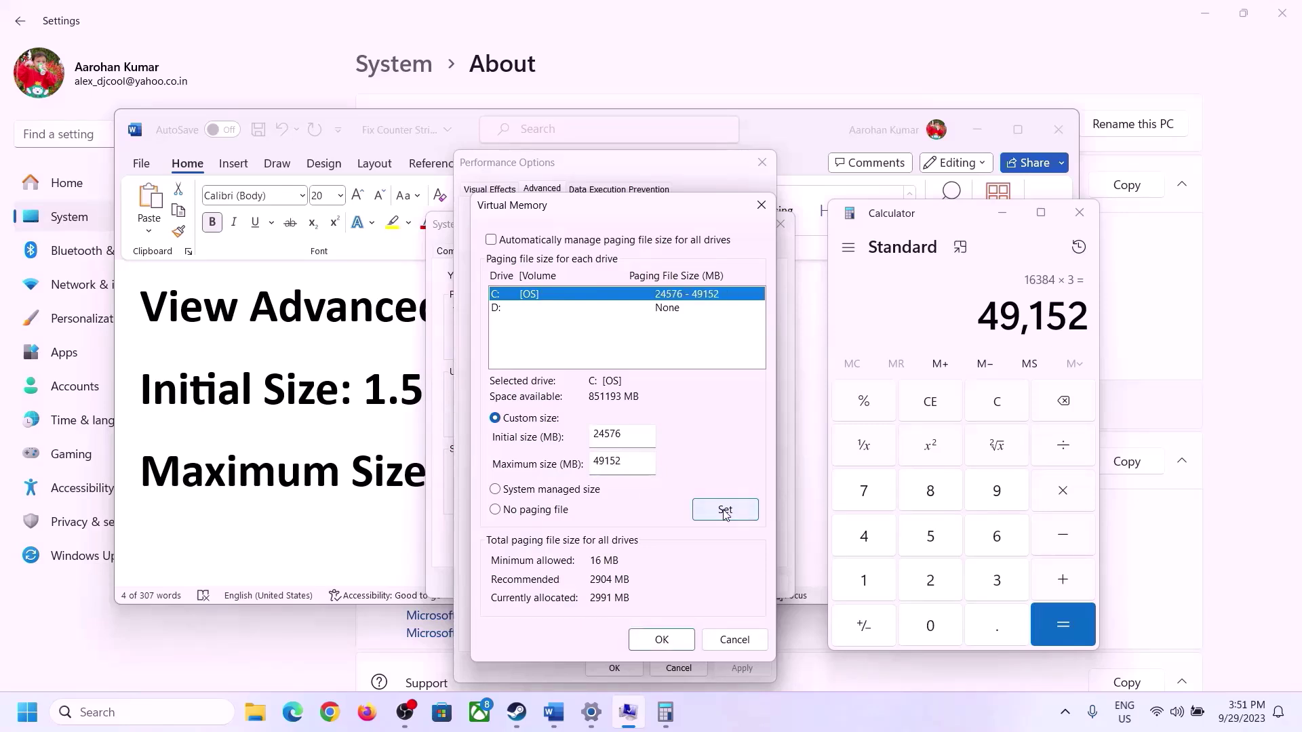
- Accept the changes in the Virtual Memory, Performance Options and System Properties dialogs, and dismiss the restart prompt without restarting
{"action": "left_click", "coordinate": [664, 641]}
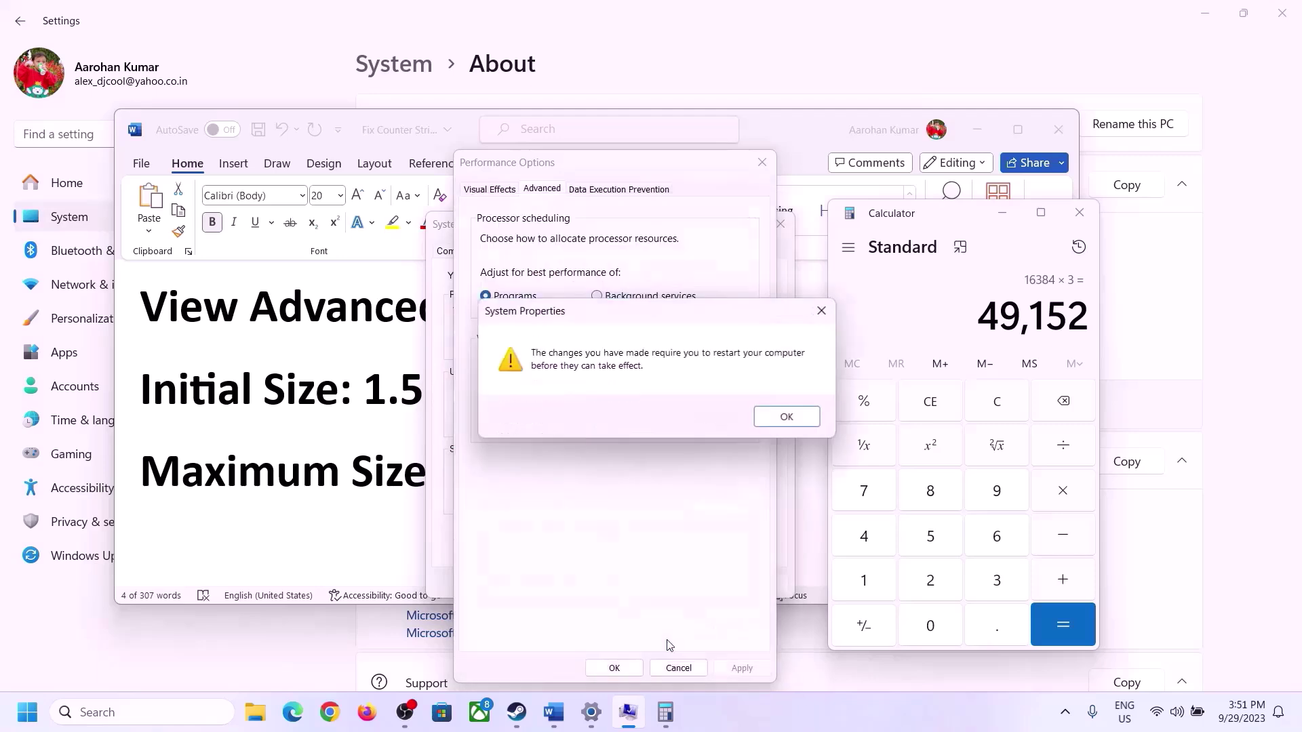
{"action": "left_click", "coordinate": [807, 420]}
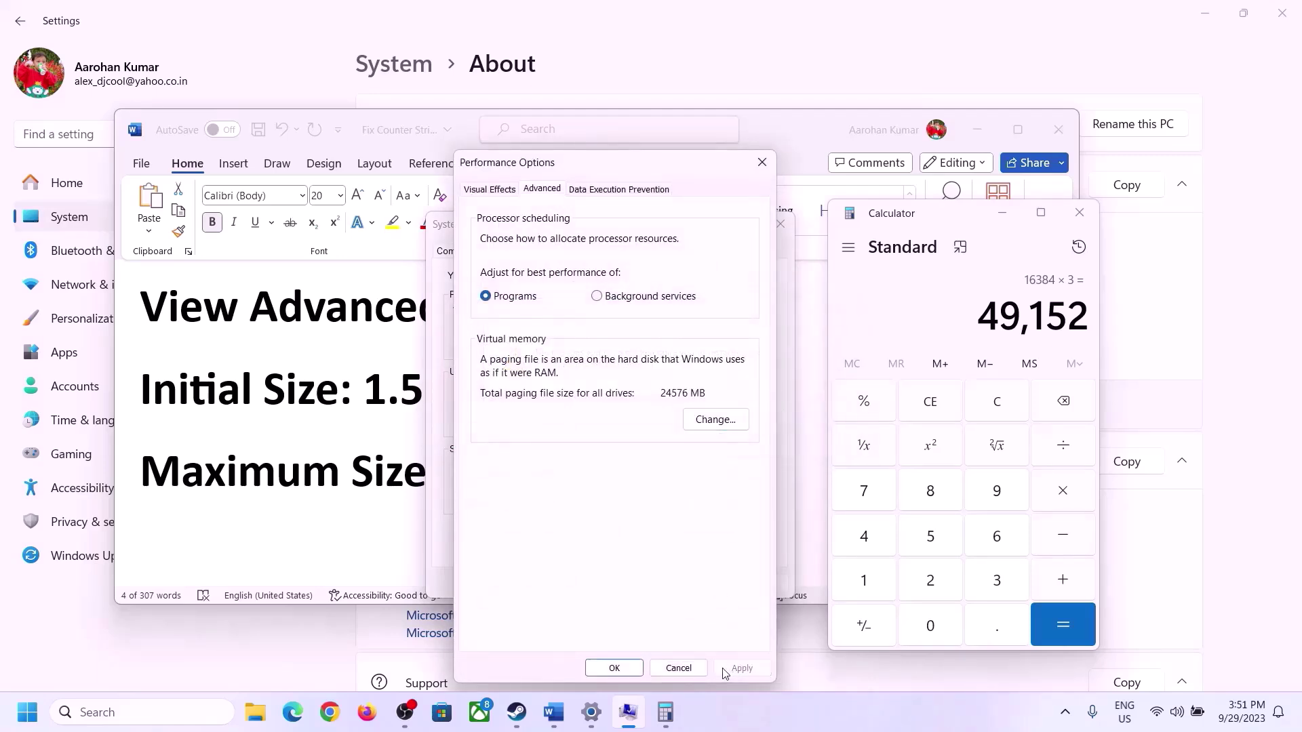
{"action": "left_click", "coordinate": [616, 669]}
{"action": "left_click", "coordinate": [608, 582]}
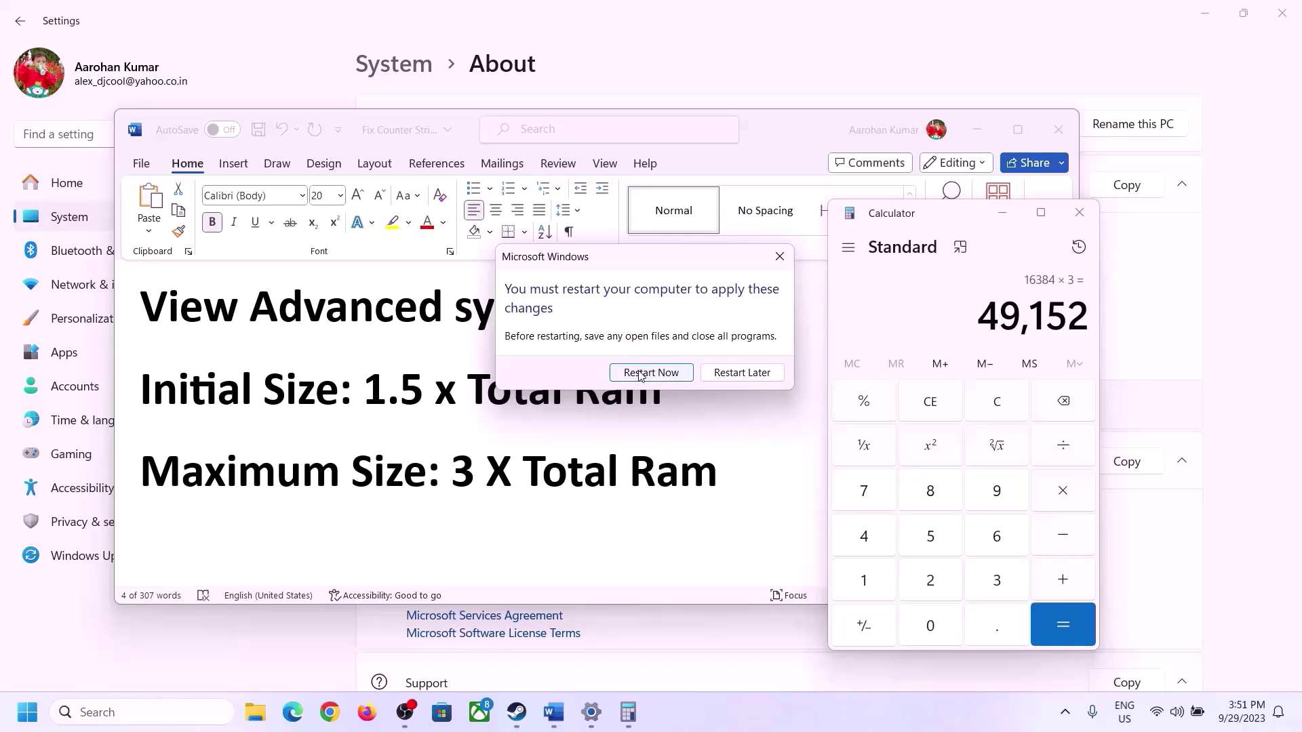
{"action": "left_click", "coordinate": [779, 257]}
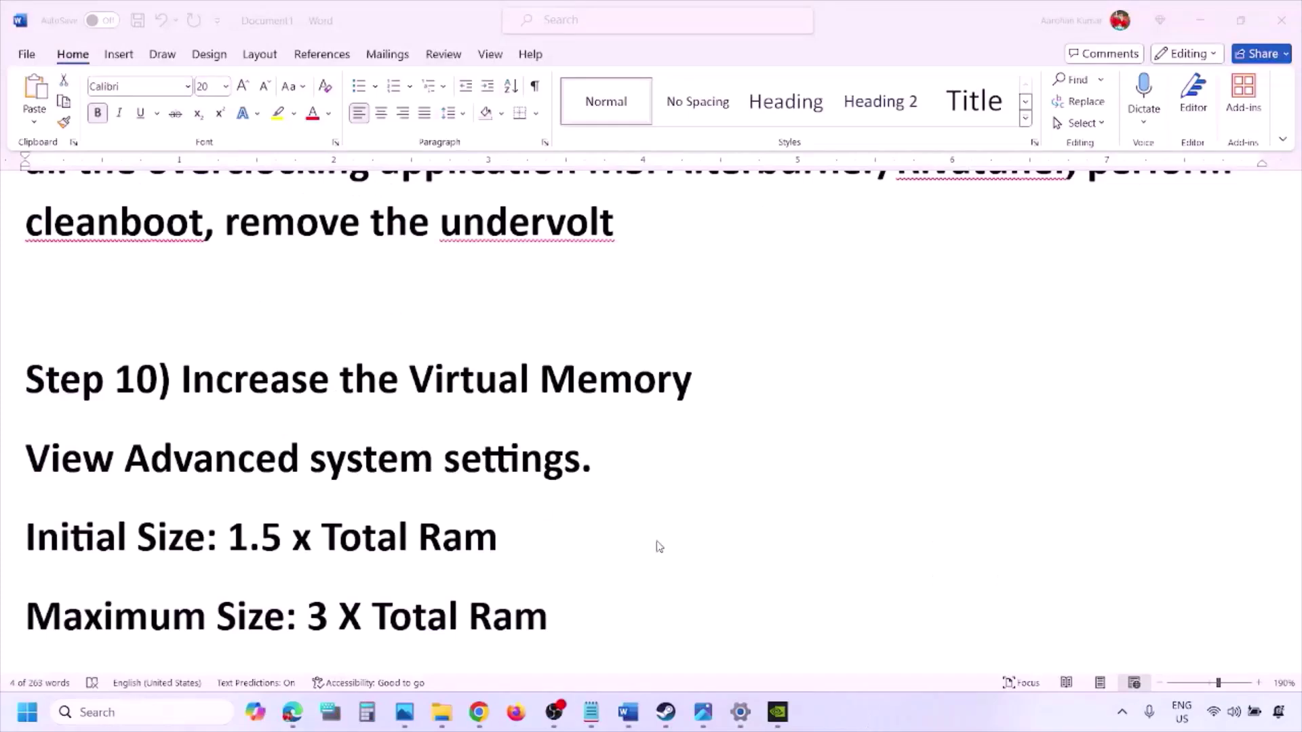
- Go to Step 11 in the Word document and highlight its "Update BIOS" instruction for reading, then clear the selection
{"action": "scroll", "coordinate": [450, 486], "scroll_direction": "down", "scroll_amount": 3}
{"action": "left_click", "coordinate": [206, 498]}
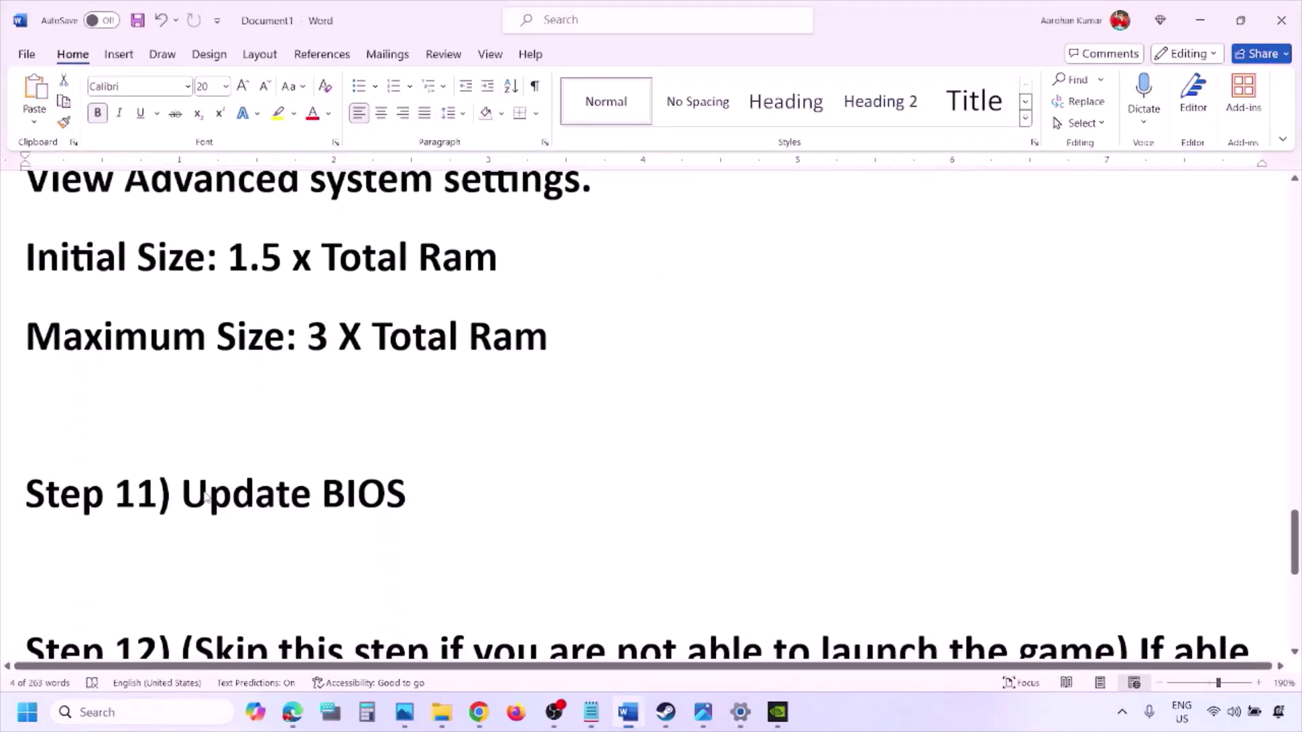
{"action": "left_click_drag", "start_coordinate": [181, 495], "coordinate": [436, 490]}
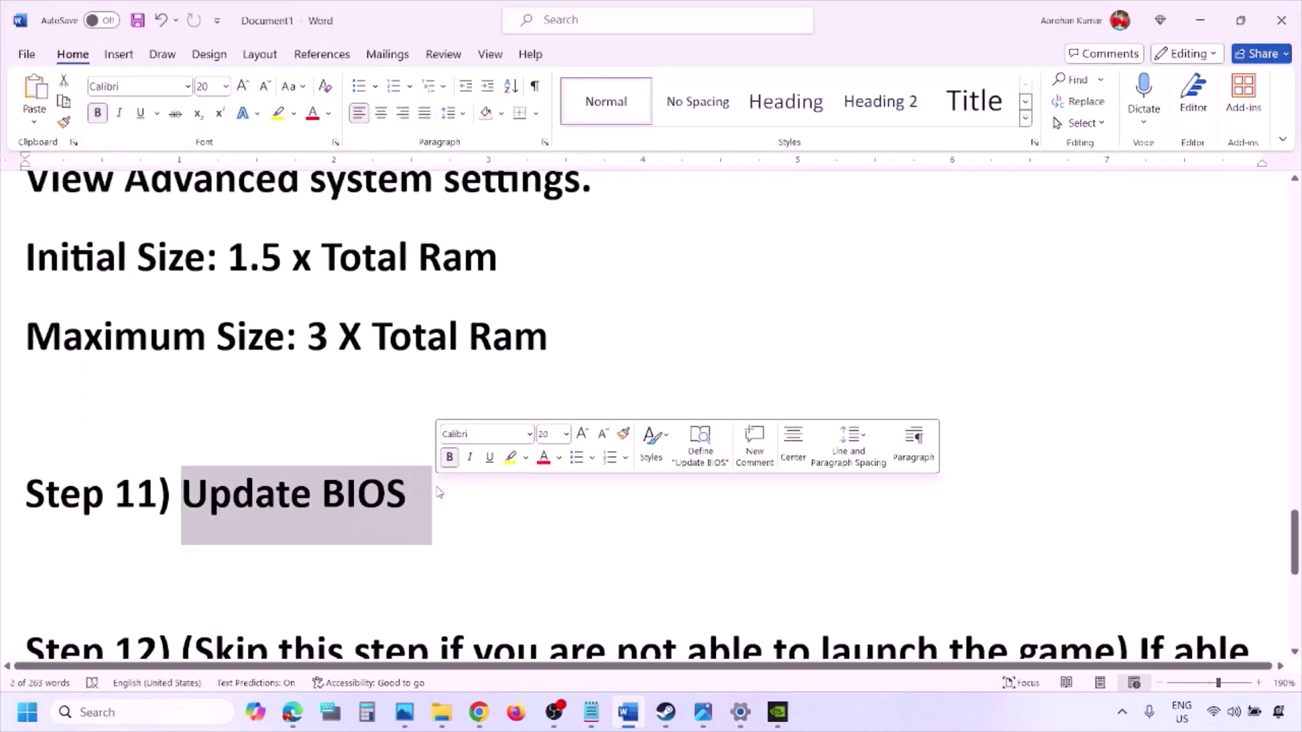
{"action": "left_click", "coordinate": [439, 493]}
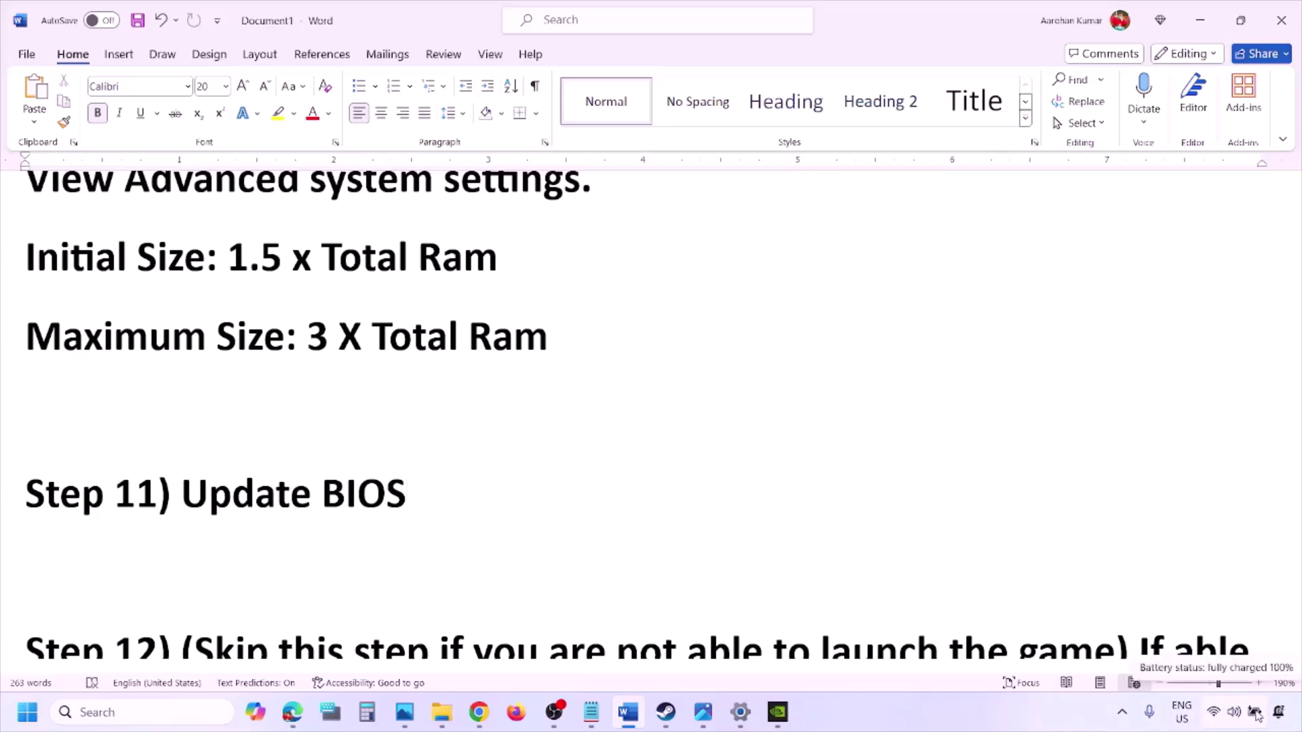
{"action": "left_click", "coordinate": [1031, 714]}
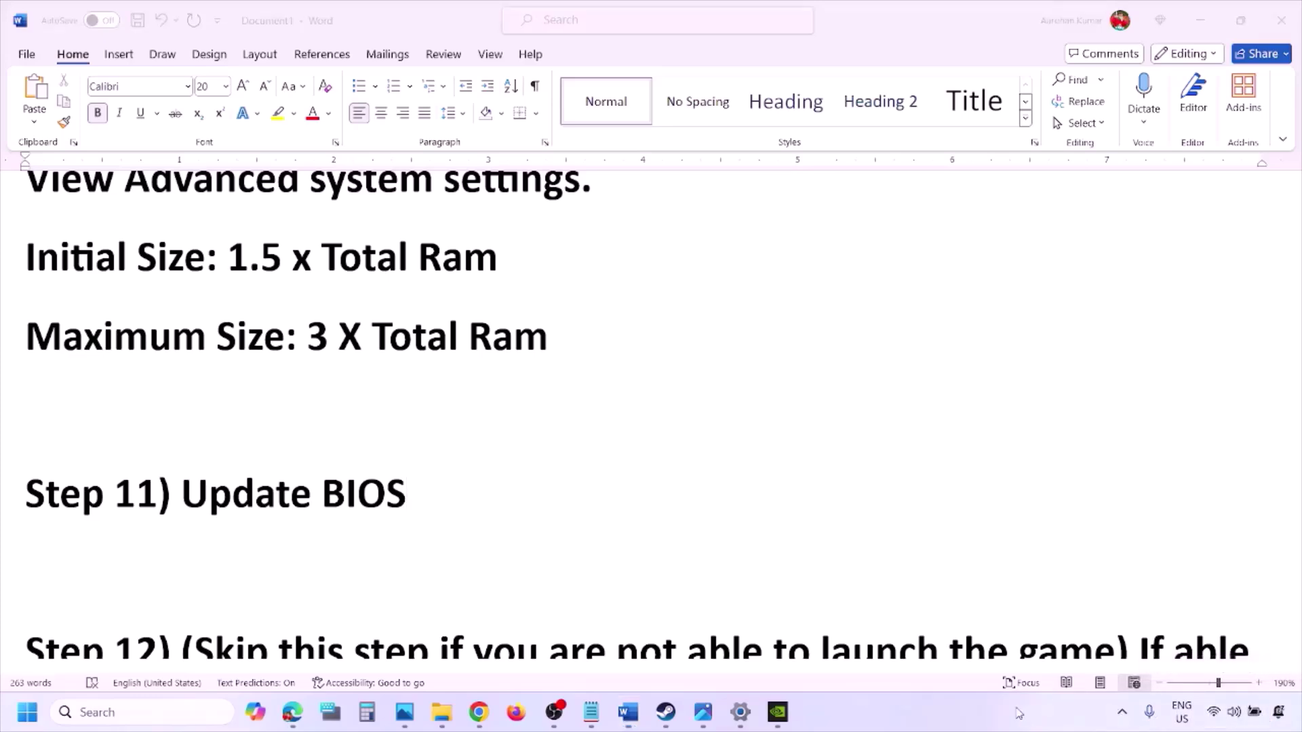
- Read Step 12 on Windowed mode and lower video settings, highlighting its phrases up to "medium/low quality", and clear the selection
{"action": "scroll", "coordinate": [570, 525], "scroll_direction": "down", "scroll_amount": 3}
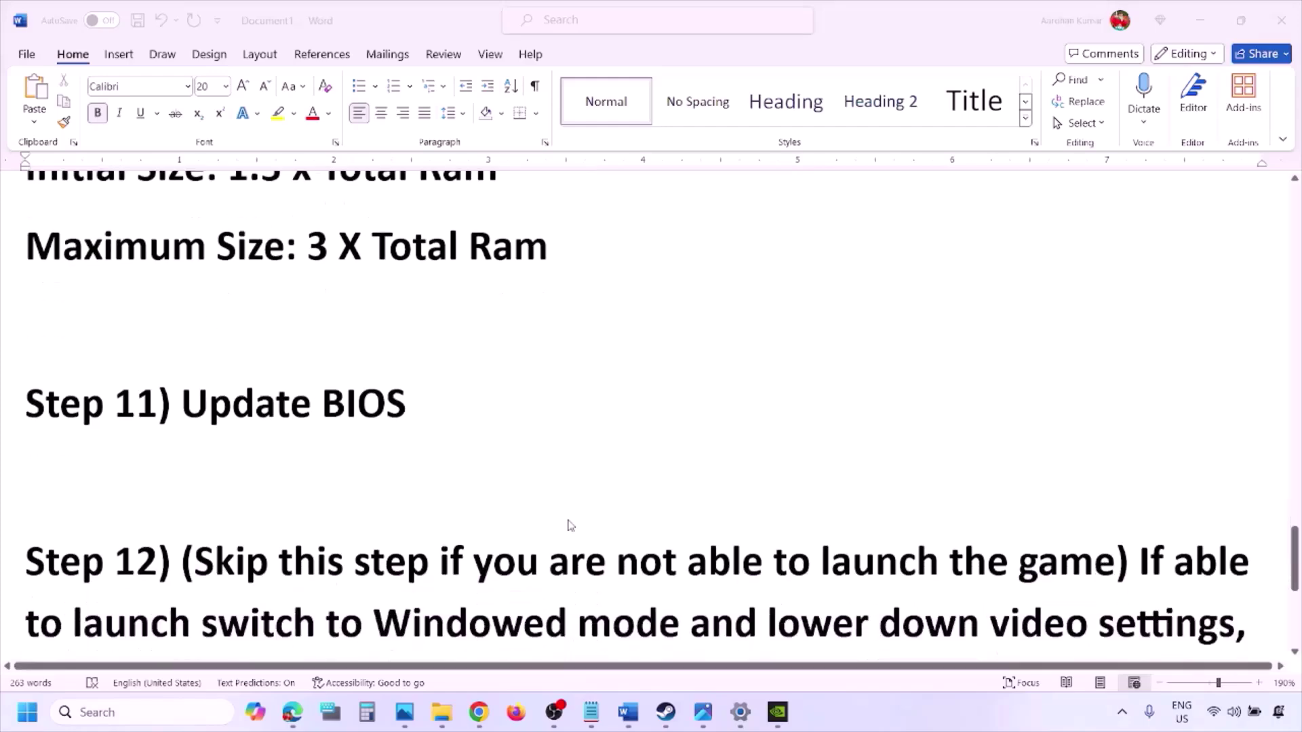
{"action": "left_click", "coordinate": [258, 431]}
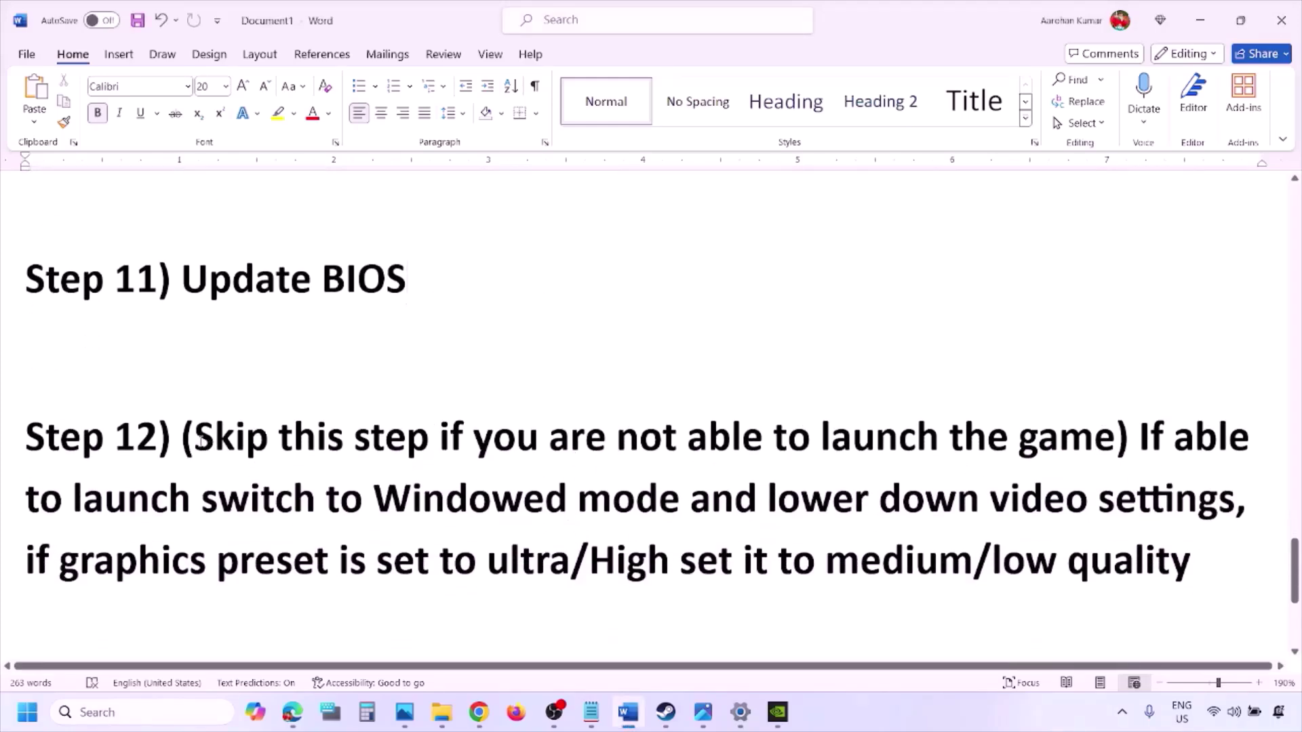
{"action": "left_click_drag", "start_coordinate": [196, 440], "coordinate": [1235, 500]}
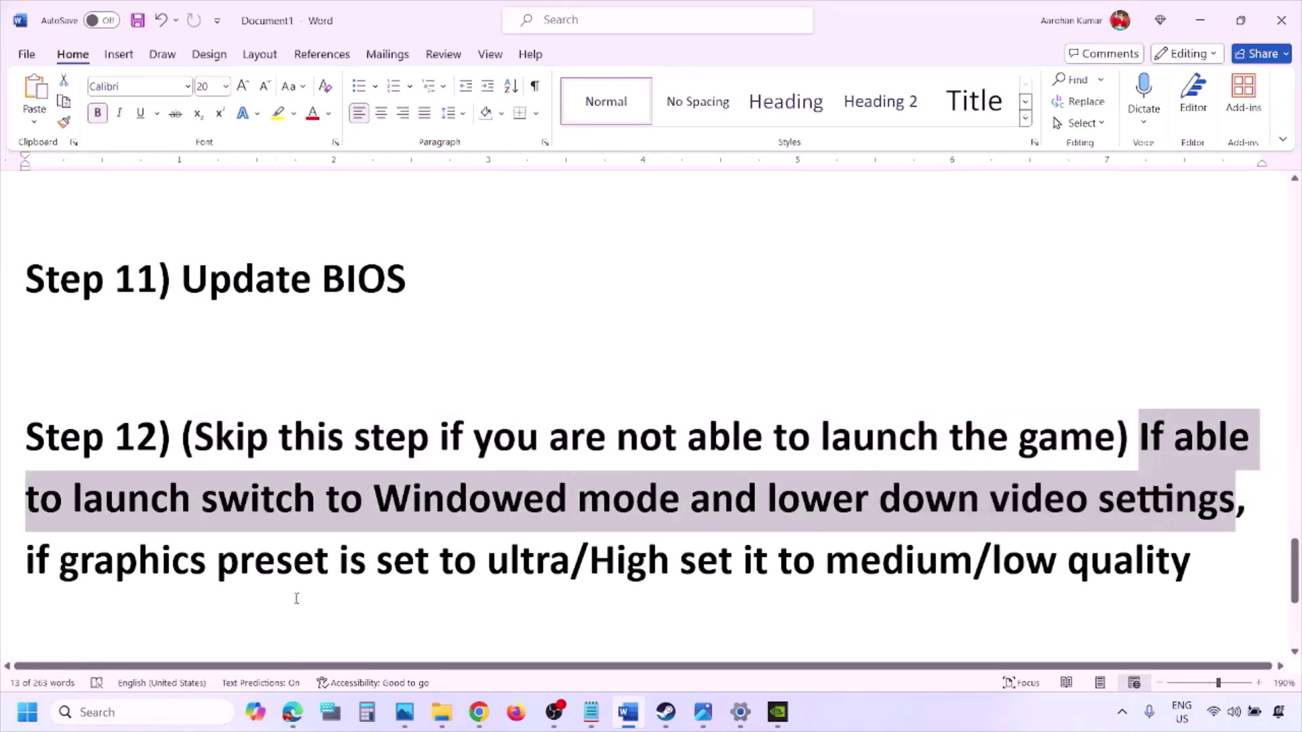
{"action": "left_click_drag", "start_coordinate": [71, 562], "coordinate": [710, 578]}
{"action": "left_click_drag", "start_coordinate": [826, 563], "coordinate": [1100, 561]}
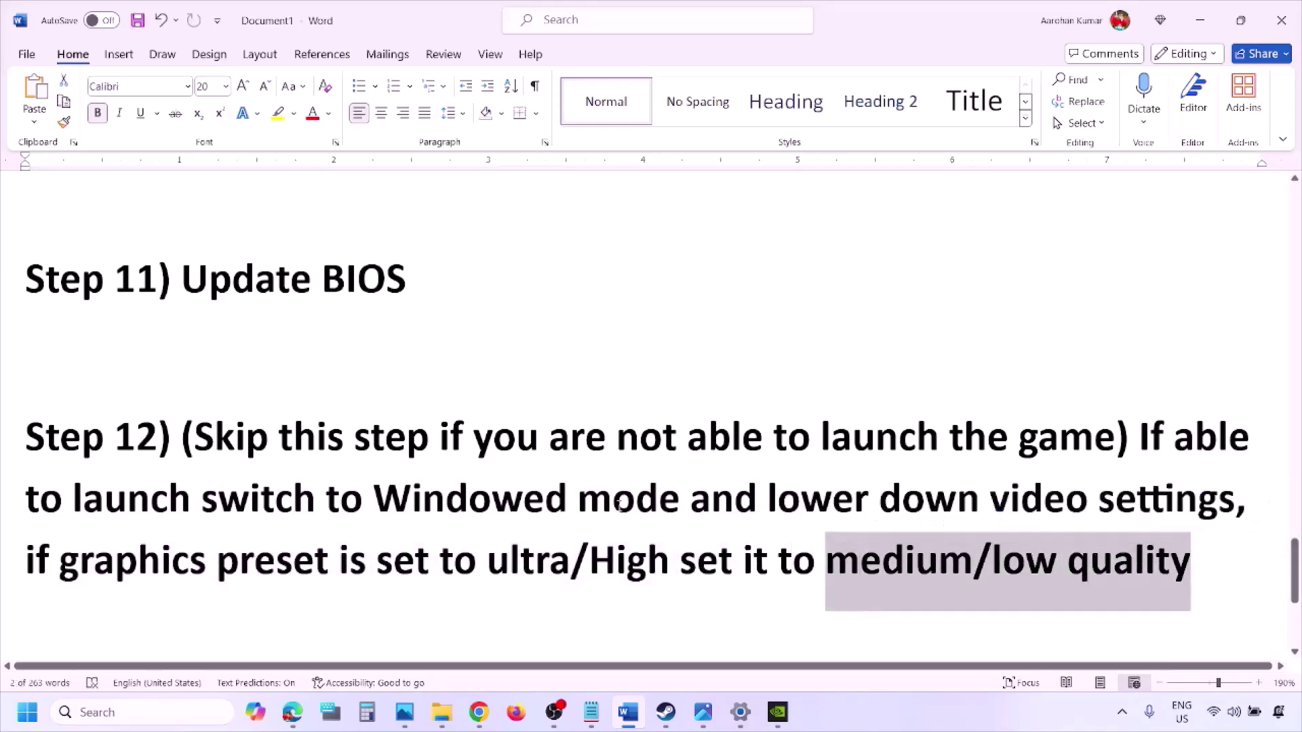
{"action": "left_click", "coordinate": [619, 503]}
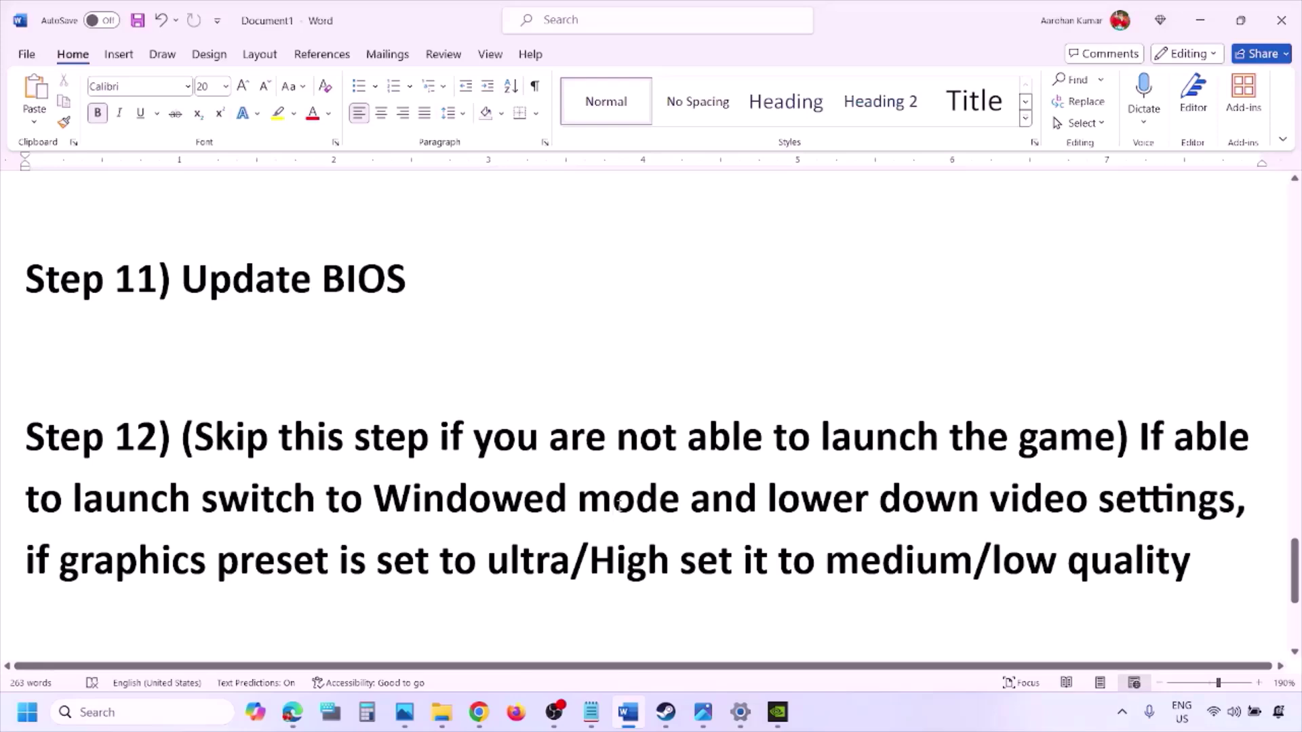